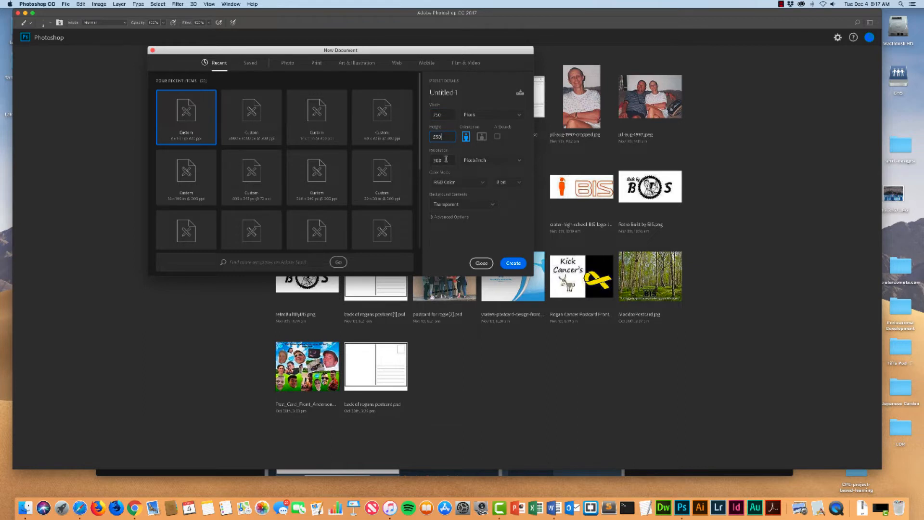
- Set the new document's background contents to White and create the document
{"action": "left_click", "coordinate": [492, 206]}
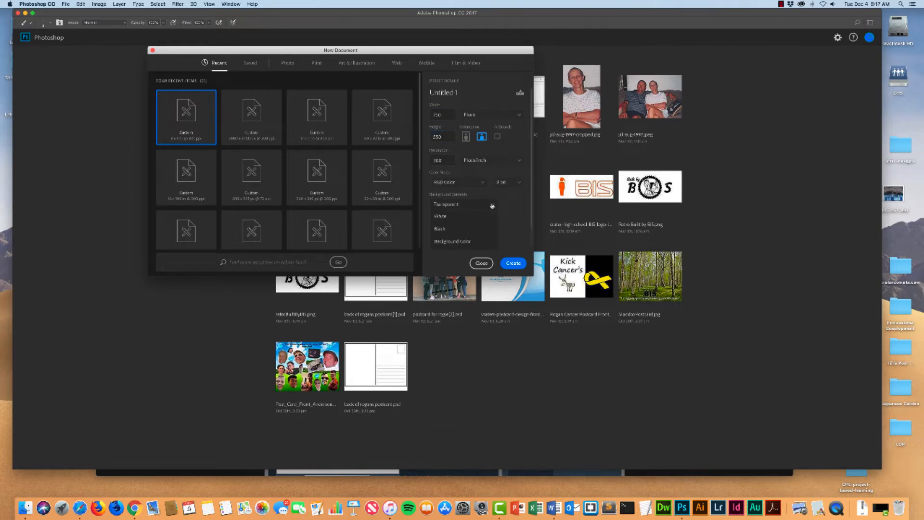
{"action": "left_click", "coordinate": [440, 217]}
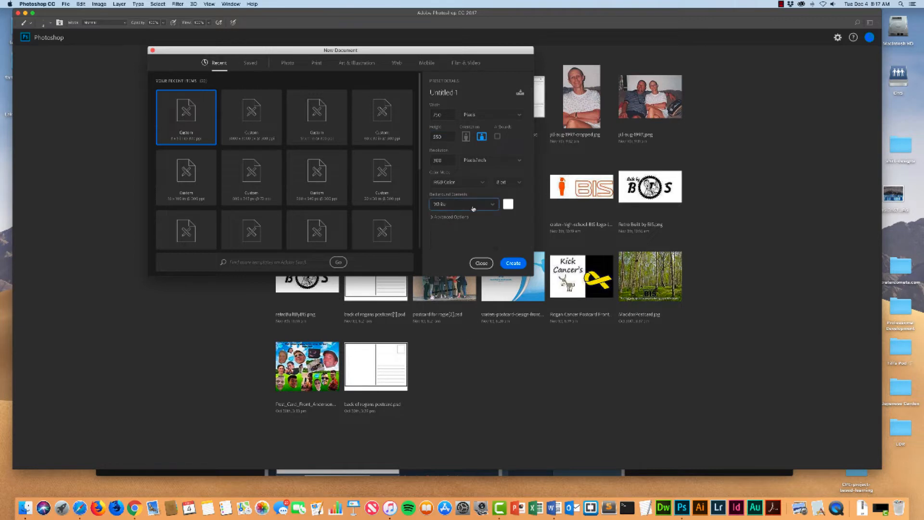
{"action": "left_click", "coordinate": [515, 264]}
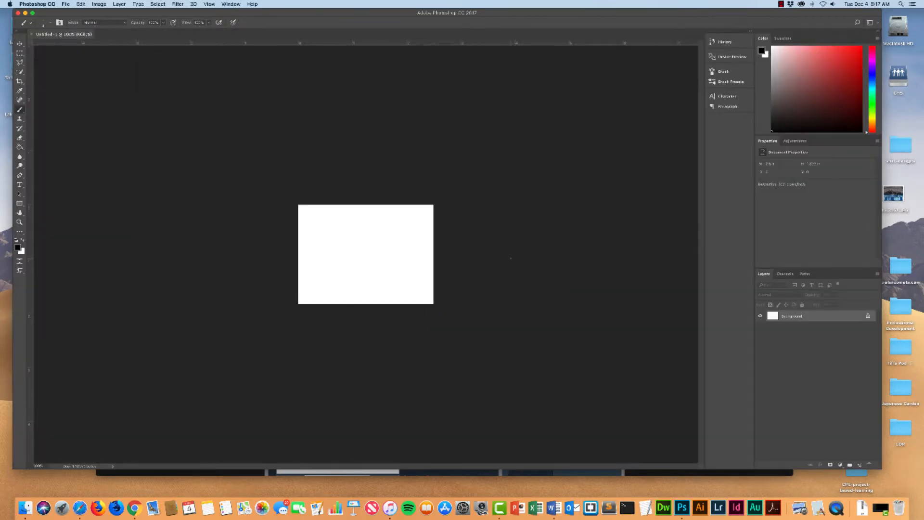
- Convert the locked Background into a regular layer, keeping the default layer settings
{"action": "key", "text": "super+plus"}
{"action": "key", "text": "super+plus"}
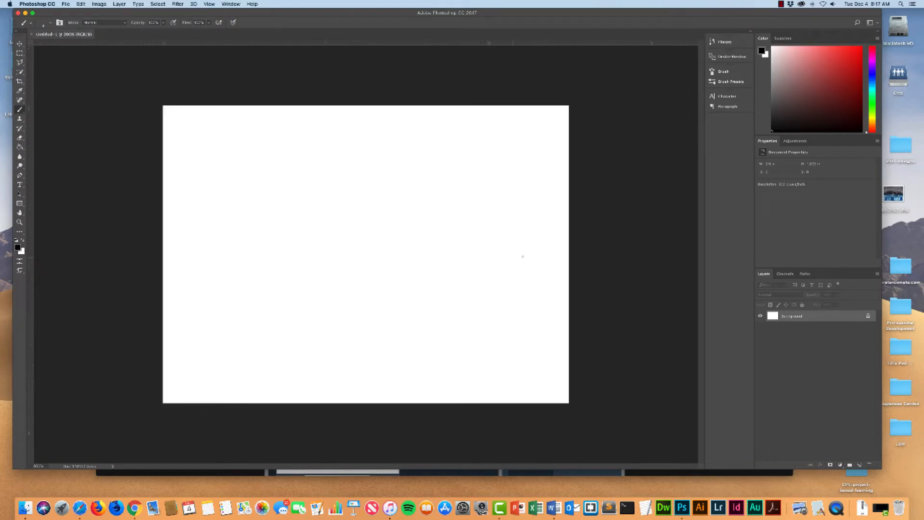
{"action": "double_click", "coordinate": [805, 317]}
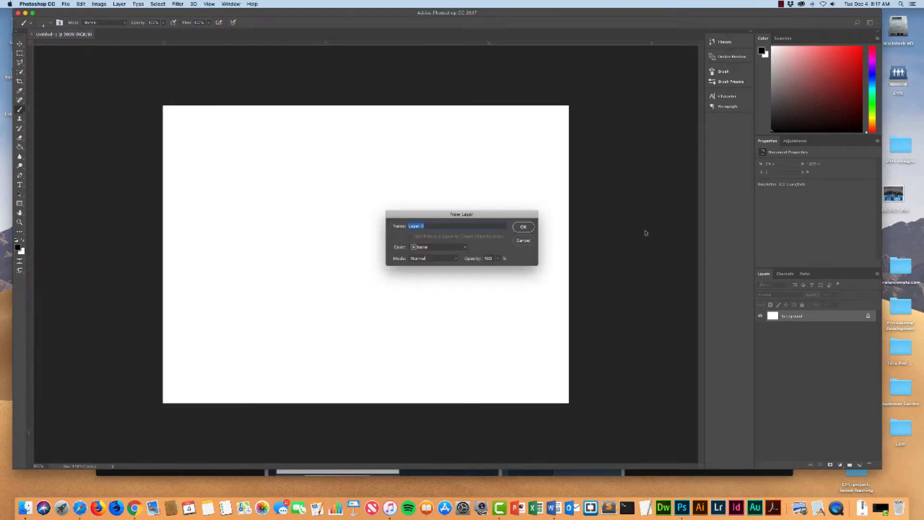
{"action": "left_click", "coordinate": [524, 228]}
- Switch to the snowman tutorial in Chrome and copy the gradient's middle colour code, 759CC3, from Step 1
{"action": "key", "text": "super+Tab"}
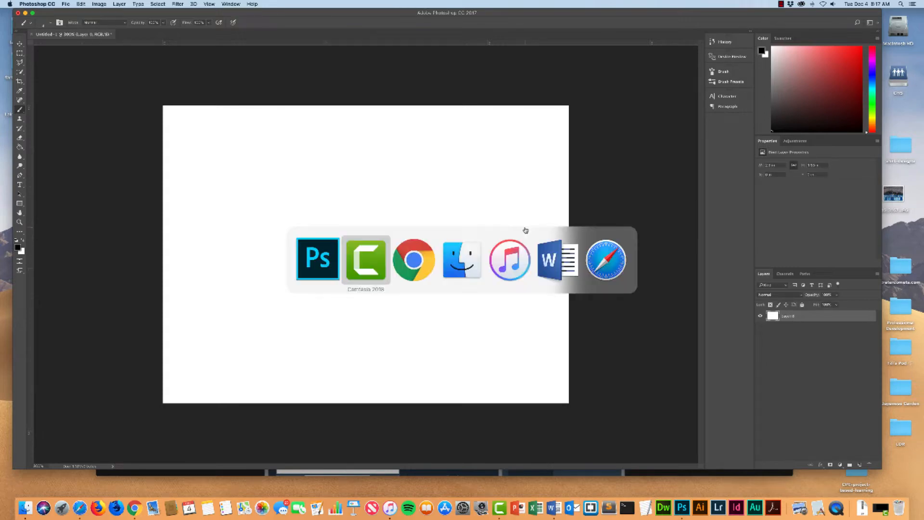
{"action": "key", "text": "super+Tab"}
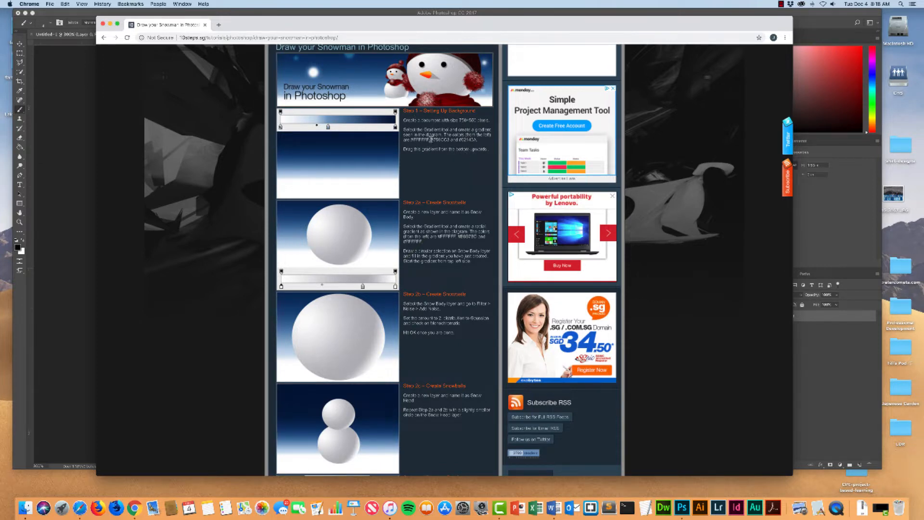
{"action": "left_click_drag", "start_coordinate": [431, 139], "coordinate": [450, 139]}
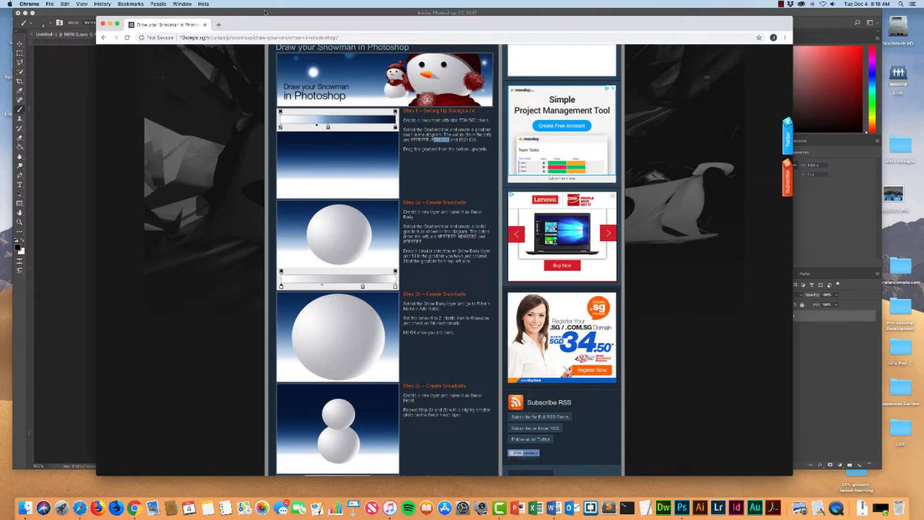
- Back in Photoshop, open the Gradient tool's Gradient Editor and change the starting black colour stop to white
{"action": "key", "text": "super+Tab"}
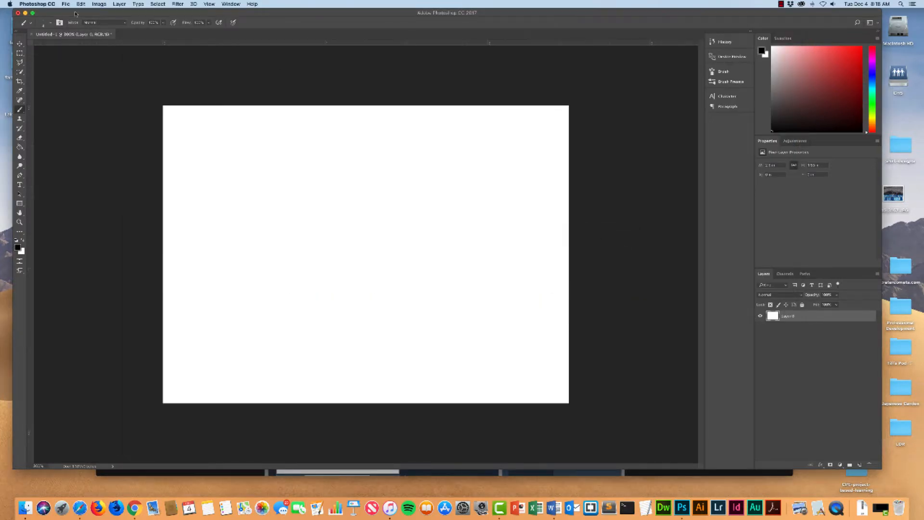
{"action": "left_click", "coordinate": [20, 147]}
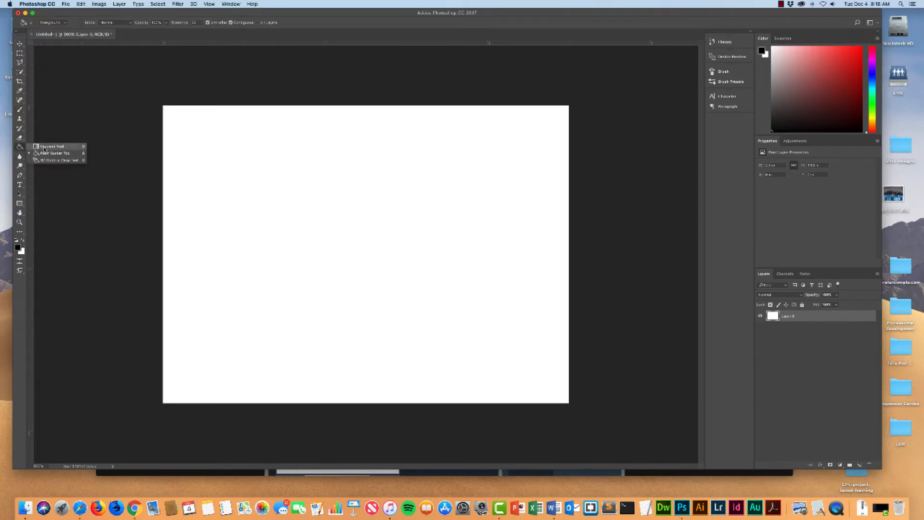
{"action": "left_click", "coordinate": [42, 146]}
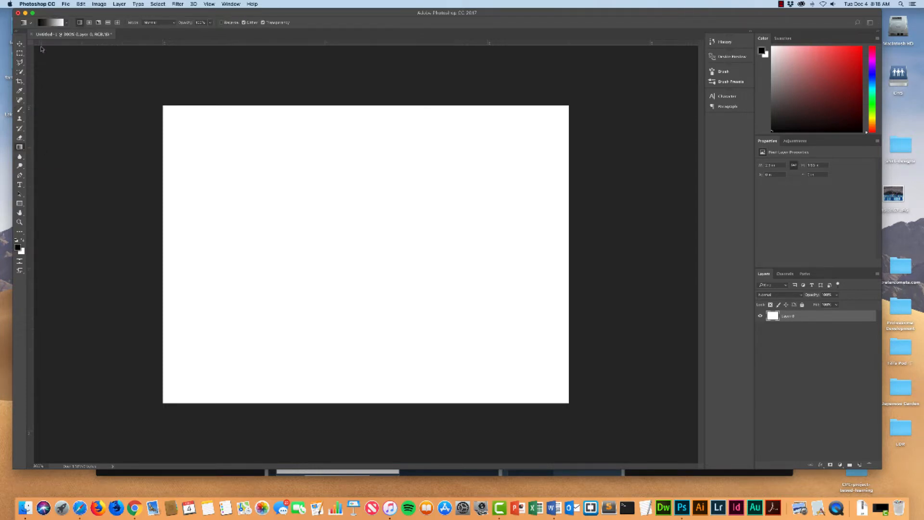
{"action": "left_click", "coordinate": [52, 24]}
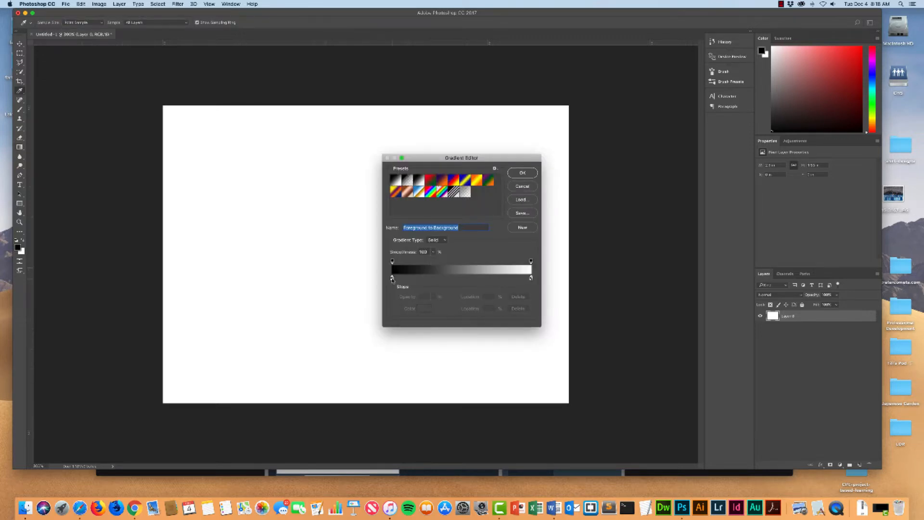
{"action": "left_click", "coordinate": [392, 278]}
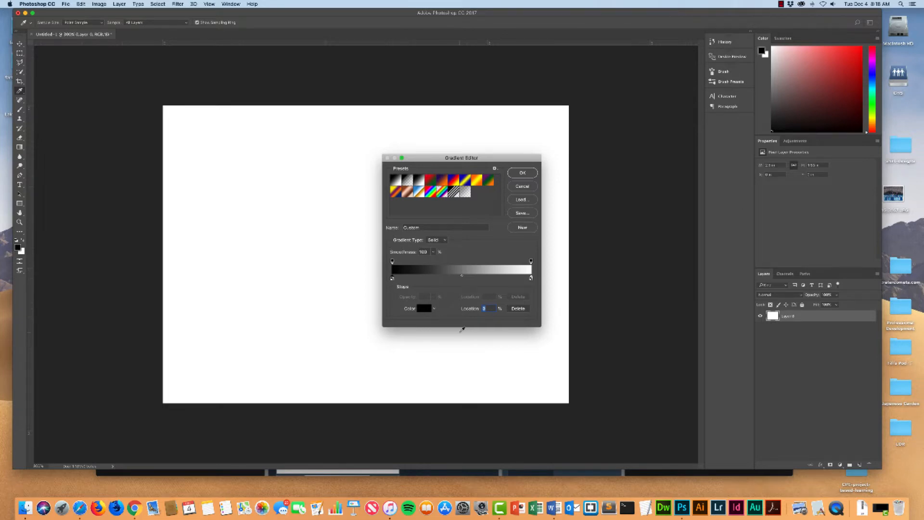
{"action": "left_click", "coordinate": [424, 308]}
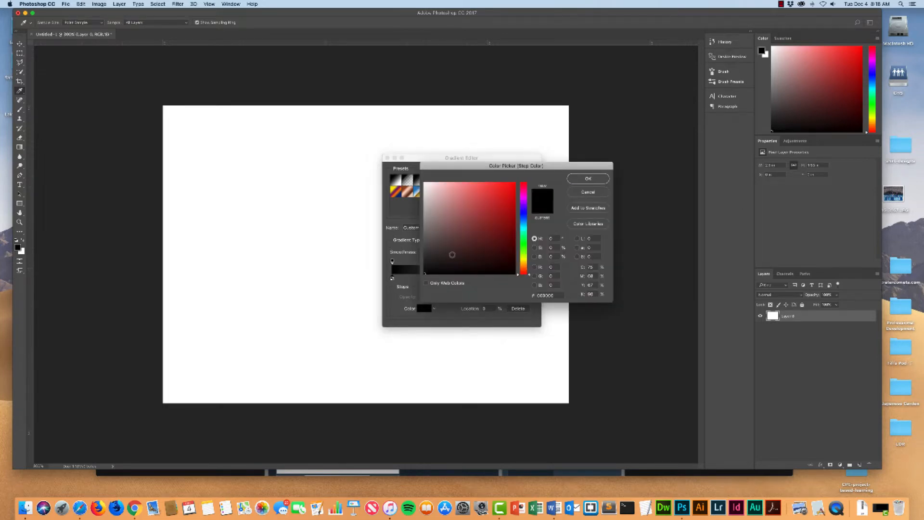
{"action": "left_click_drag", "start_coordinate": [452, 255], "coordinate": [419, 178]}
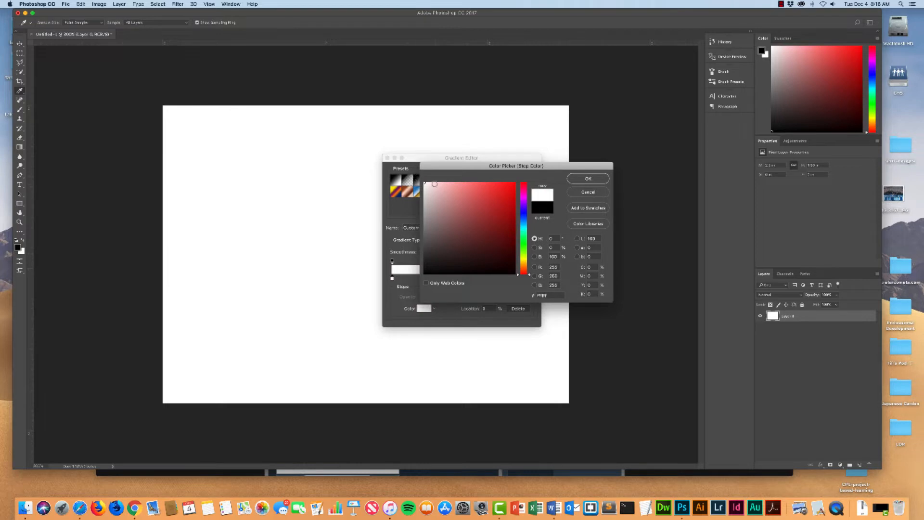
{"action": "left_click", "coordinate": [588, 178]}
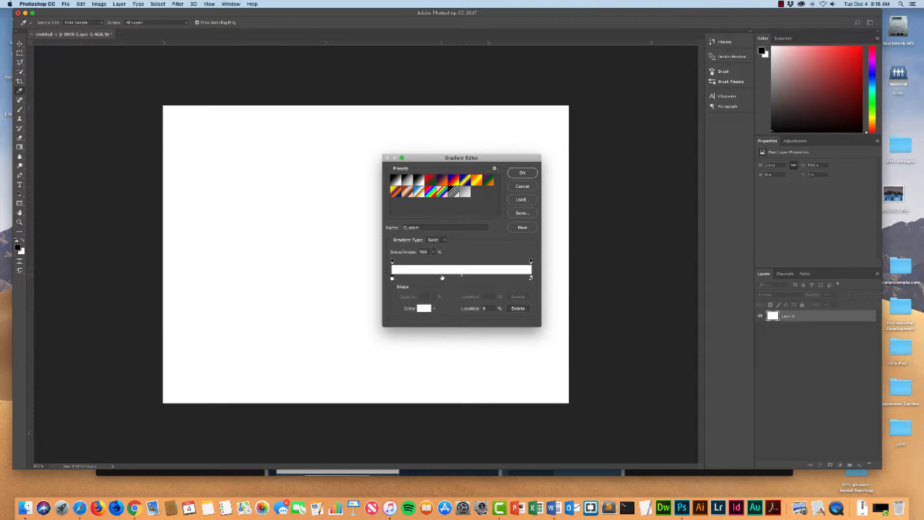
- Add a colour stop at 40% of the gradient and set its colour to 759CC3
{"action": "left_click", "coordinate": [443, 277]}
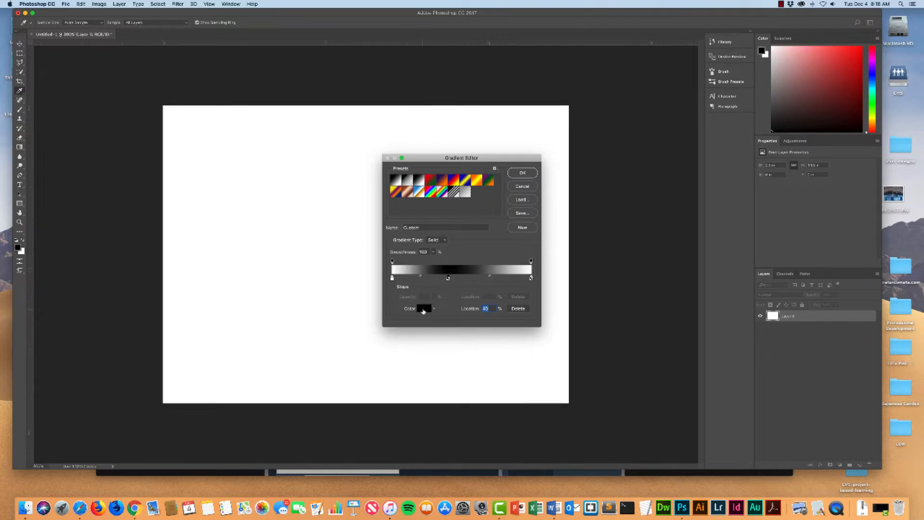
{"action": "left_click", "coordinate": [423, 309]}
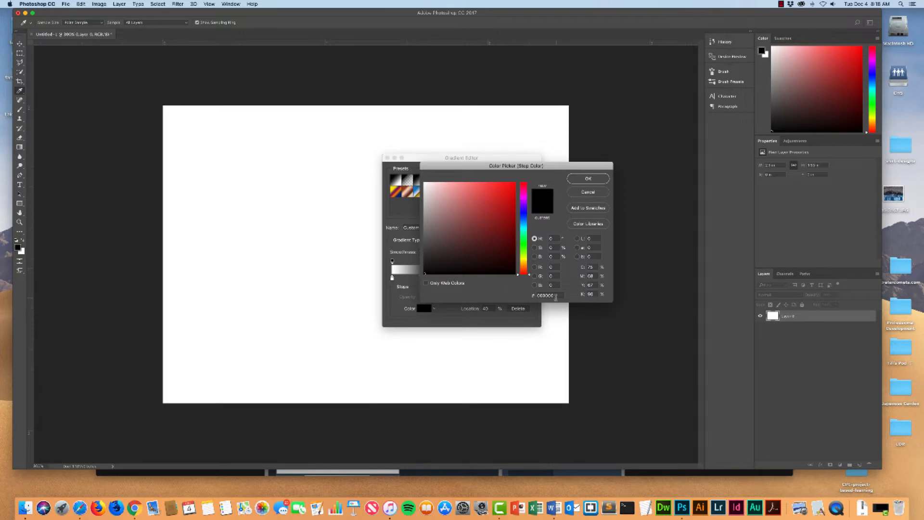
{"action": "double_click", "coordinate": [549, 295]}
{"action": "type", "text": "75a6c3"}
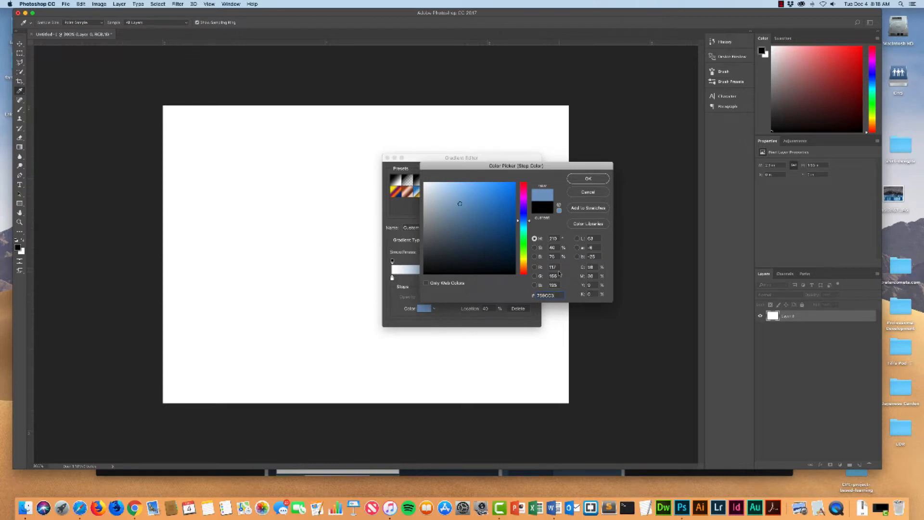
{"action": "left_click", "coordinate": [589, 180]}
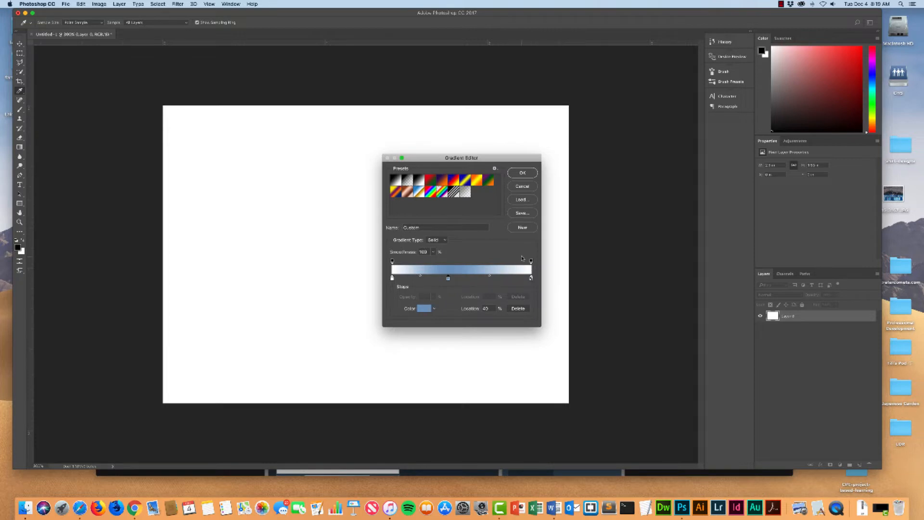
- Switch to the tutorial in Chrome and copy the gradient's last colour code, 02143A, from Step 1
{"action": "key", "text": "super+Tab"}
{"action": "key", "text": "super+Tab"}
{"action": "key", "text": "super+Tab"}
{"action": "key", "text": "super+Tab"}
{"action": "key", "text": "super+Tab"}
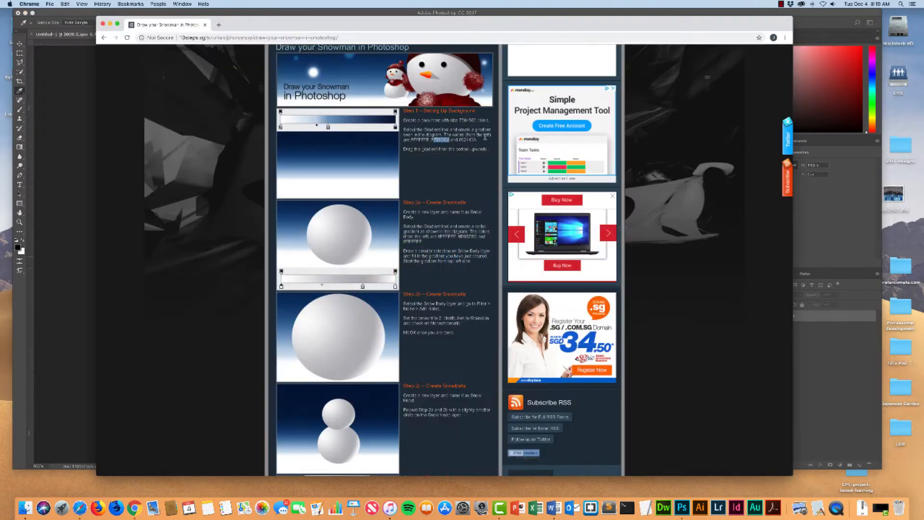
{"action": "left_click_drag", "start_coordinate": [461, 140], "coordinate": [478, 140]}
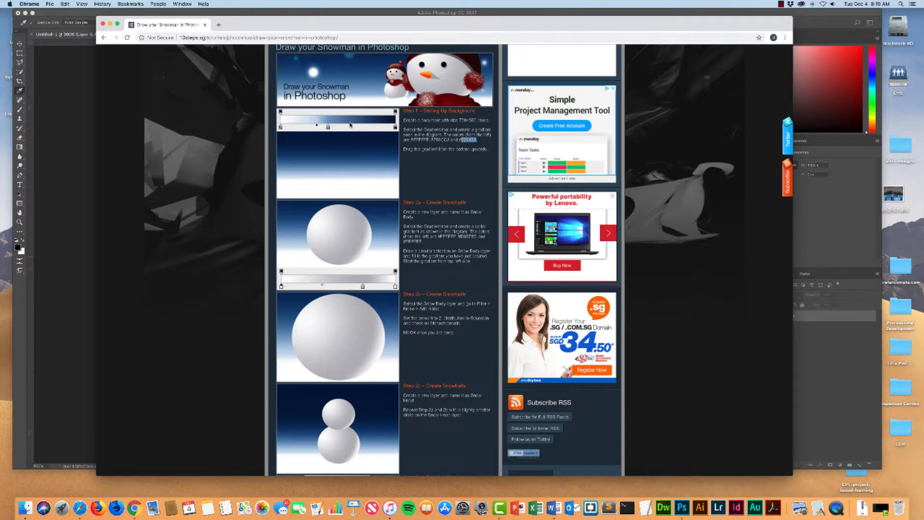
- Return to Photoshop and set the gradient's end colour stop to 02143A
{"action": "key", "text": "super+Tab"}
{"action": "left_click", "coordinate": [531, 279]}
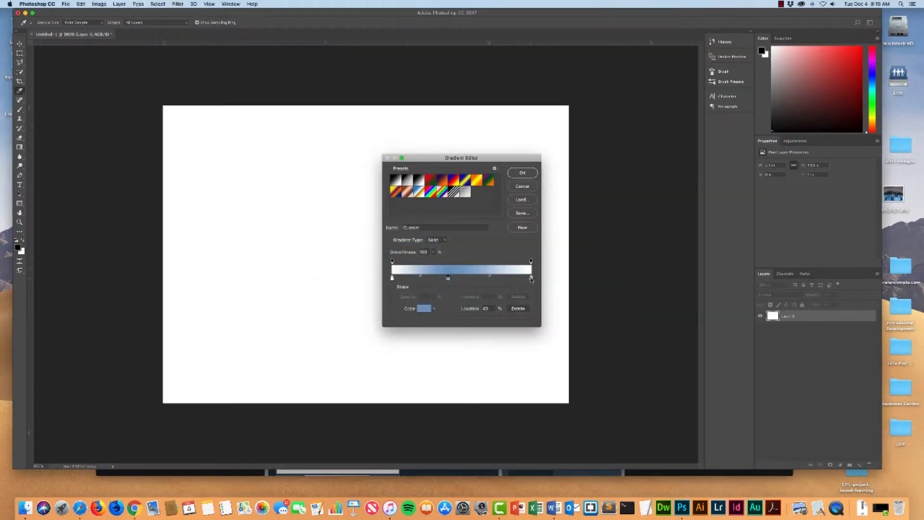
{"action": "left_click", "coordinate": [429, 309]}
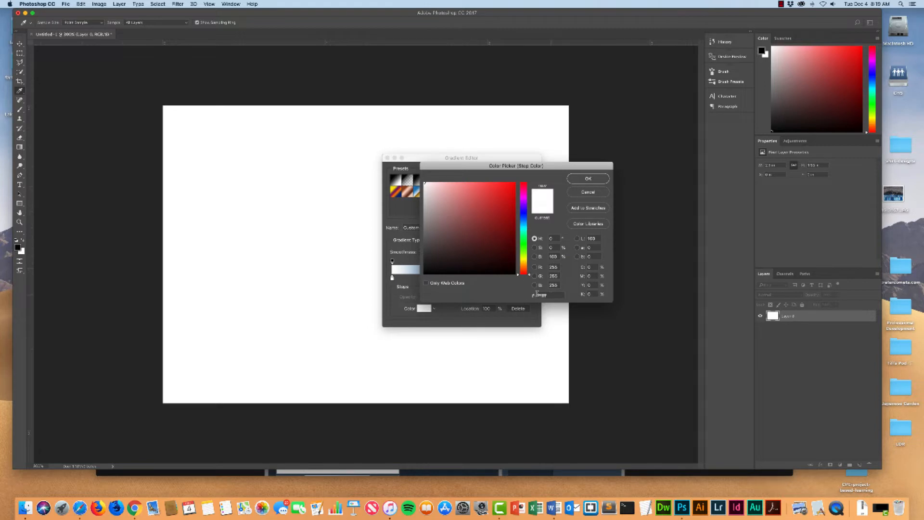
{"action": "double_click", "coordinate": [542, 294]}
{"action": "key", "text": "super+v"}
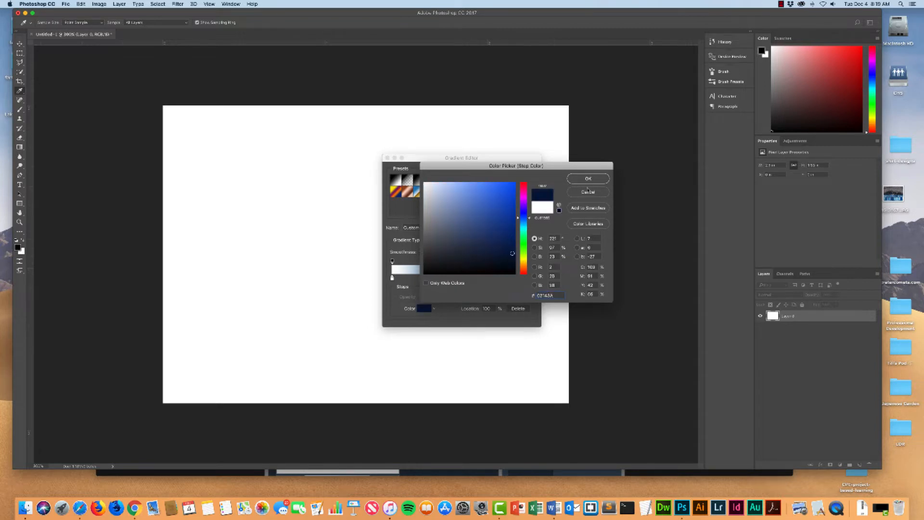
{"action": "left_click", "coordinate": [589, 179]}
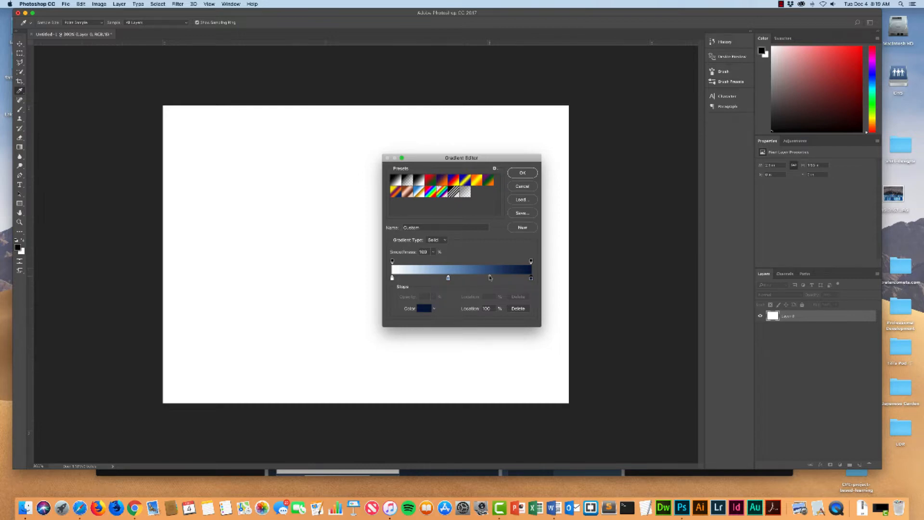
- Match the tutorial's gradient spacing: middle stop at about 38%, white-to-blue midpoint at 73%, and dark-side midpoint closer to the end stop
{"action": "left_click_drag", "start_coordinate": [490, 277], "coordinate": [469, 277]}
{"action": "key", "text": "super+Tab"}
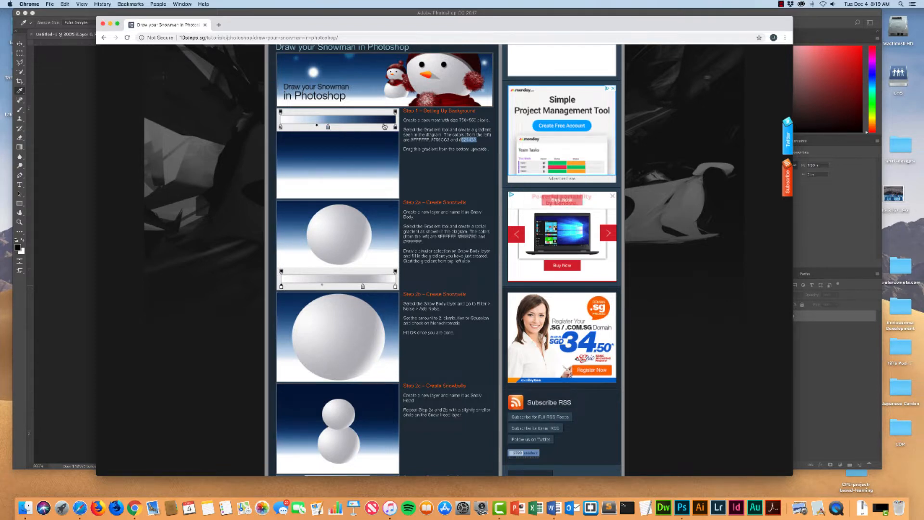
{"action": "key", "text": "super+Tab"}
{"action": "left_click_drag", "start_coordinate": [461, 280], "coordinate": [492, 278]}
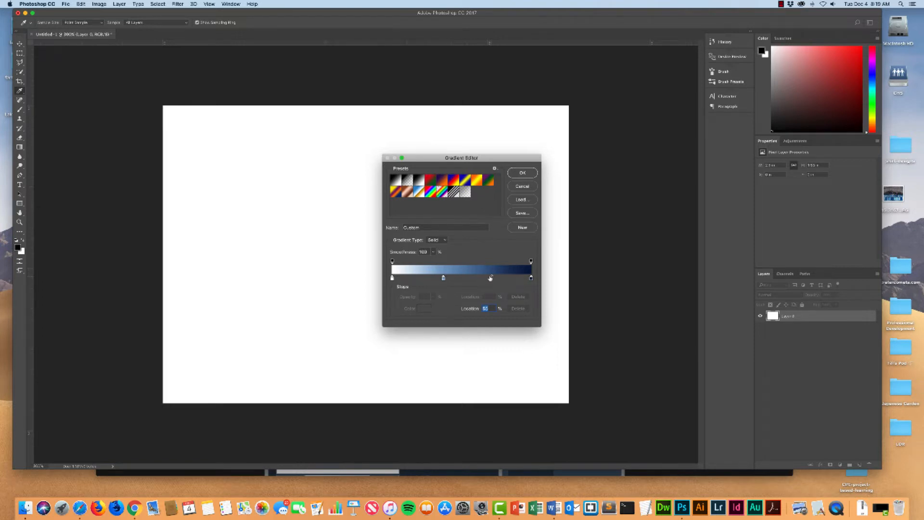
{"action": "left_click_drag", "start_coordinate": [491, 277], "coordinate": [503, 277]}
{"action": "left_click", "coordinate": [444, 278]}
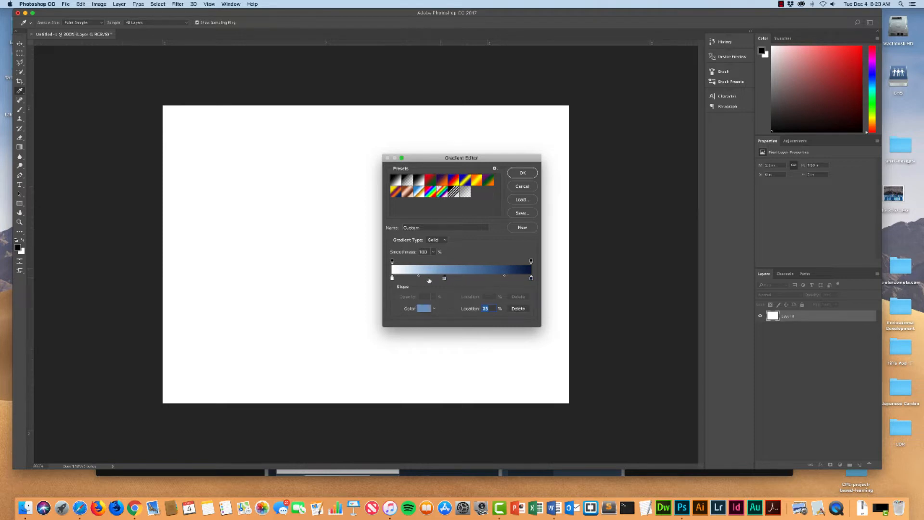
{"action": "left_click_drag", "start_coordinate": [418, 278], "coordinate": [430, 278]}
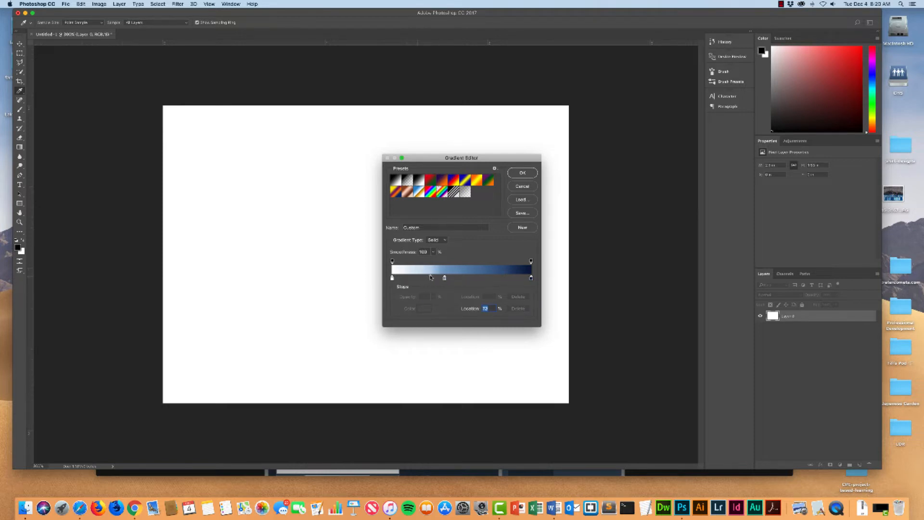
- Switch to Chrome and review the Step 1 gradient bar and finished background in the tutorial
{"action": "key", "text": "super+Tab"}
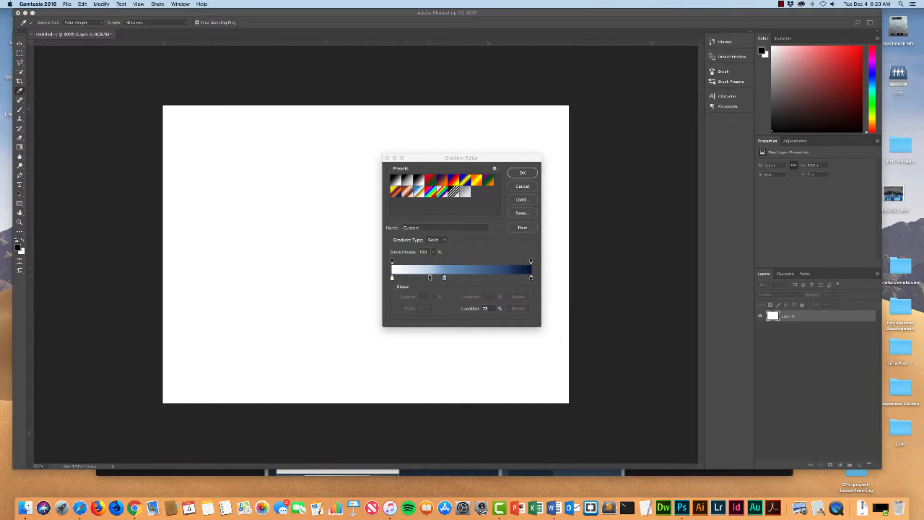
{"action": "key", "text": "super+Tab"}
{"action": "key", "text": "super+Tab"}
{"action": "key", "text": "super+Tab"}
{"action": "key", "text": "super+Tab"}
{"action": "key", "text": "super+Tab"}
{"action": "key", "text": "super+Tab"}
{"action": "key", "text": "super+Tab"}
{"action": "key", "text": "super+Tab"}
{"action": "key", "text": "super+Tab"}
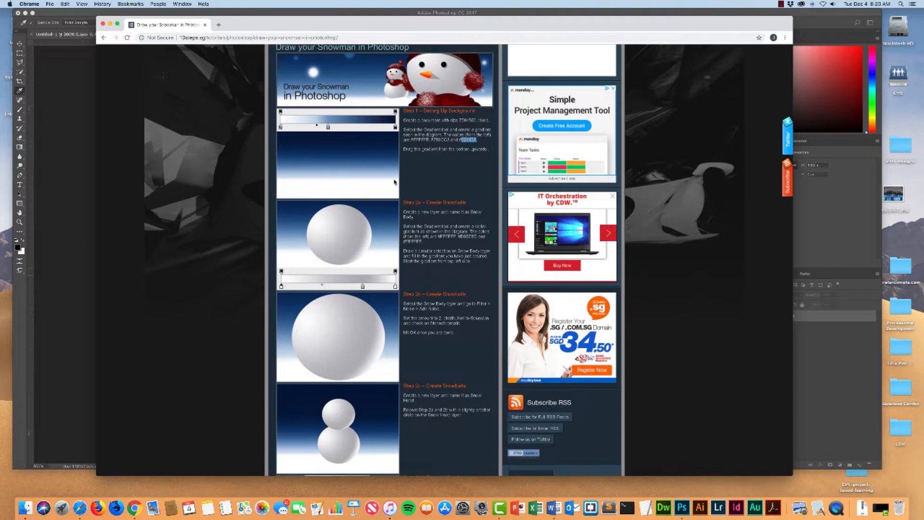
- Return to Photoshop, accept the custom gradient and fill the layer with it from the canvas's bottom edge up to its top
{"action": "key", "text": "super+Tab"}
{"action": "key", "text": "super+Tab"}
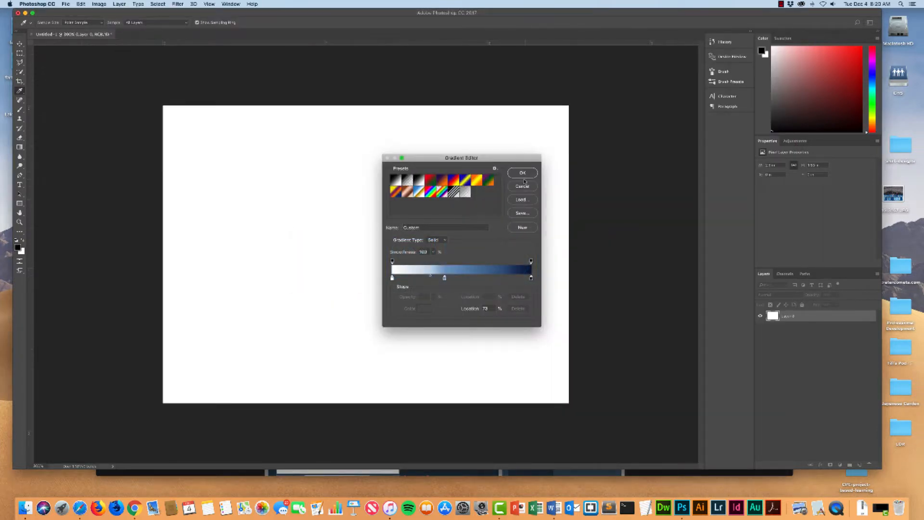
{"action": "left_click", "coordinate": [523, 174]}
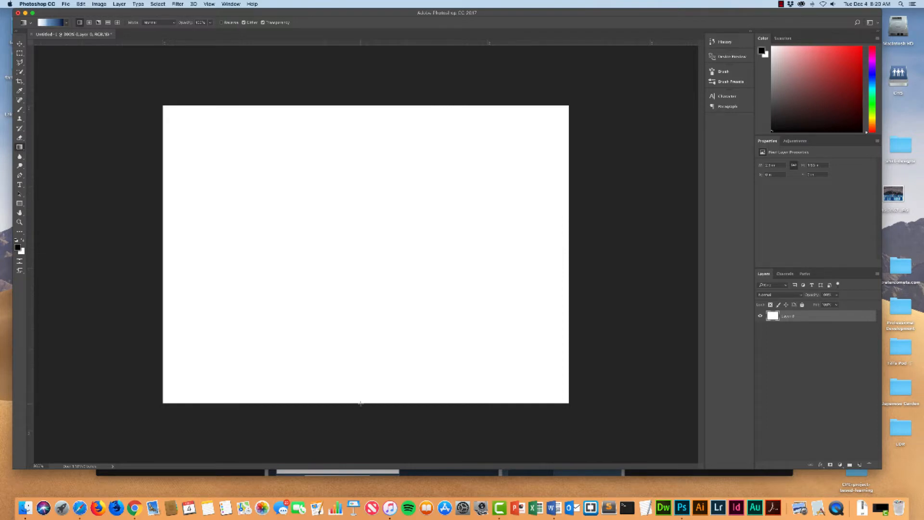
{"action": "left_click_drag", "start_coordinate": [362, 388], "coordinate": [354, 105]}
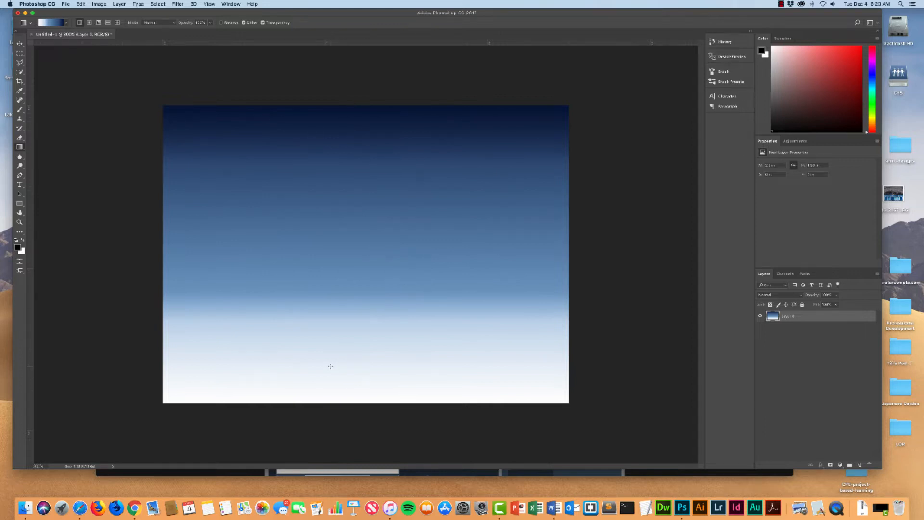
- Switch to Chrome and review the Step 2a instructions for creating the snowball in the tutorial
{"action": "key", "text": "super+Tab"}
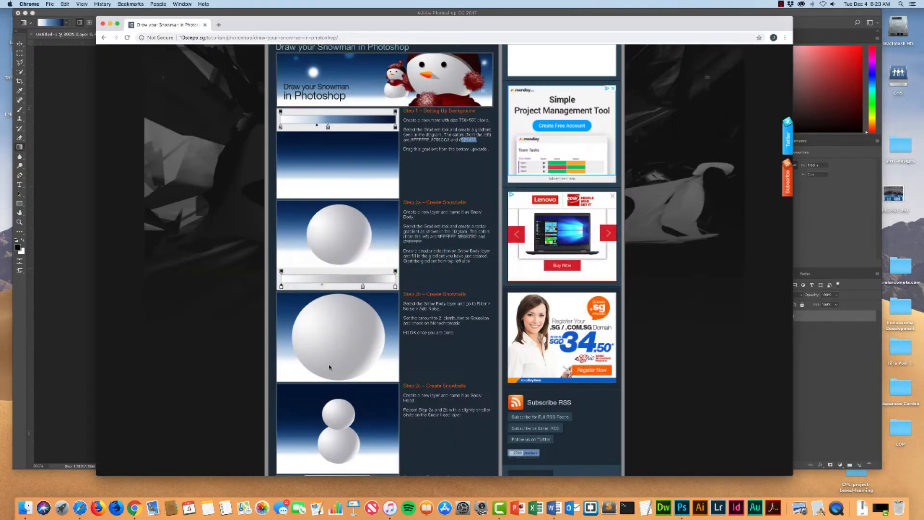
{"action": "scroll", "coordinate": [384, 210], "scroll_direction": "down", "scroll_amount": 2}
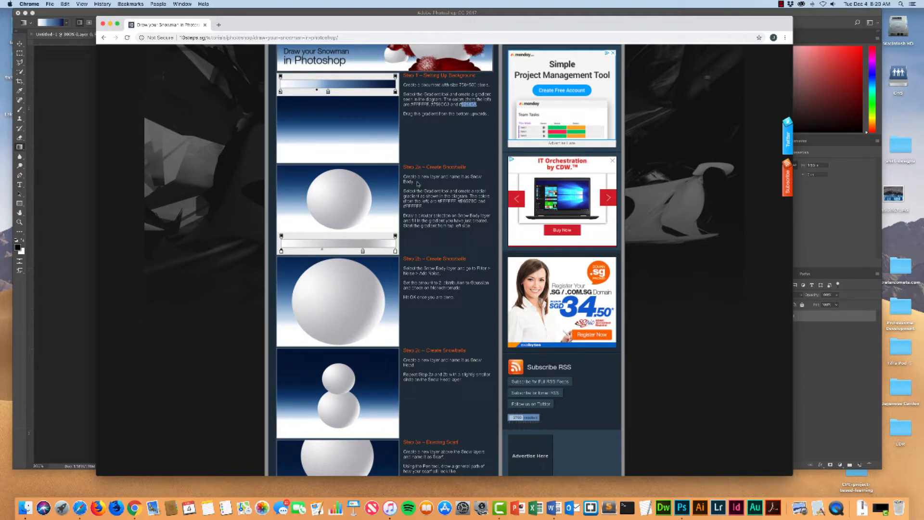
{"action": "scroll", "coordinate": [419, 184], "scroll_direction": "down", "scroll_amount": 1}
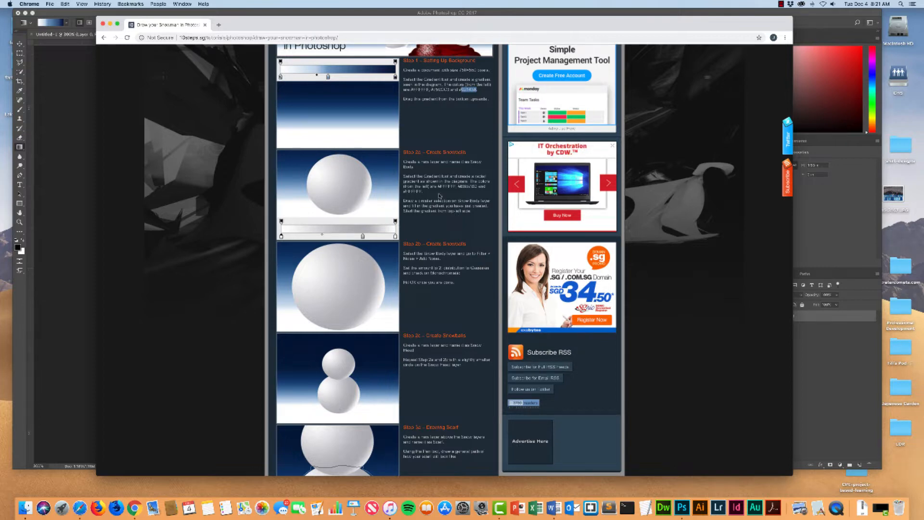
- Return to Photoshop and add a new layer named Snowbody above the background
{"action": "key", "text": "super+Tab"}
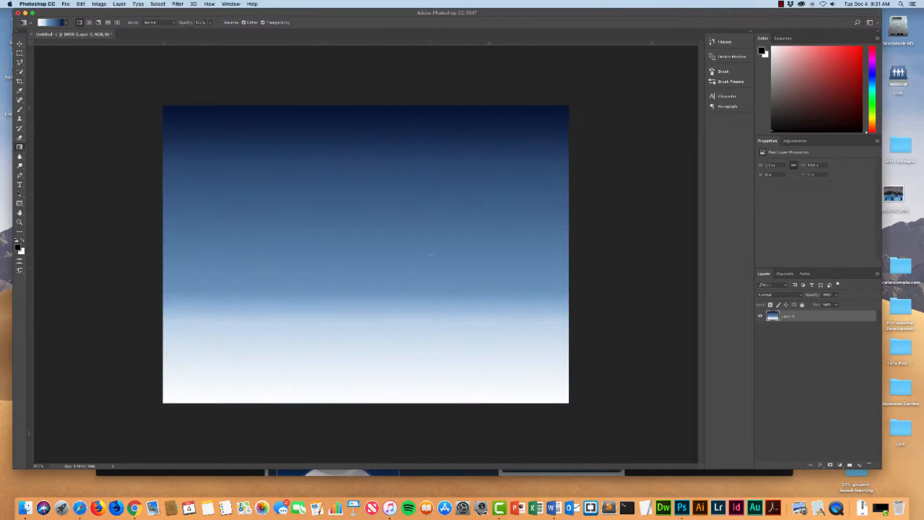
{"action": "left_click", "coordinate": [860, 466]}
{"action": "double_click", "coordinate": [788, 317]}
{"action": "type", "text": "Snowbody"}
{"action": "key", "text": "Return"}
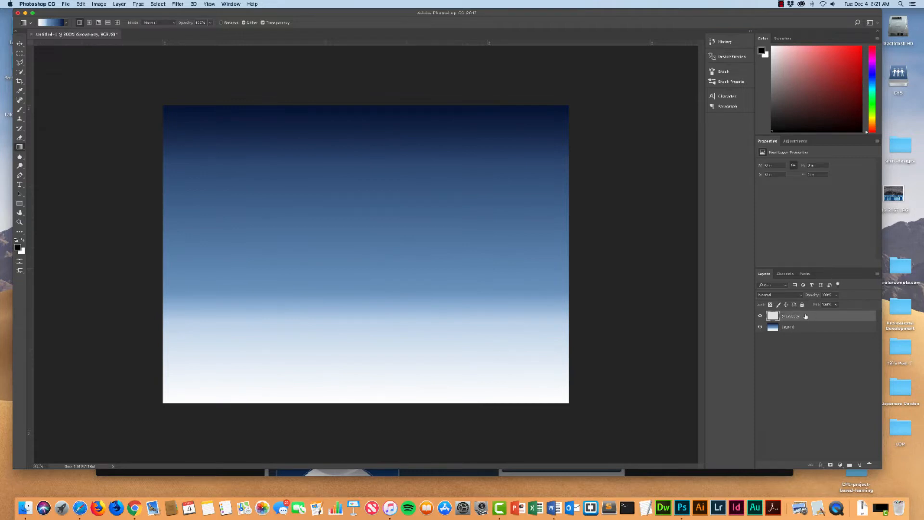
- Draw a circular selection about 0.47 in across near the canvas's lower centre, and activate the Gradient tool
{"action": "left_click", "coordinate": [20, 53]}
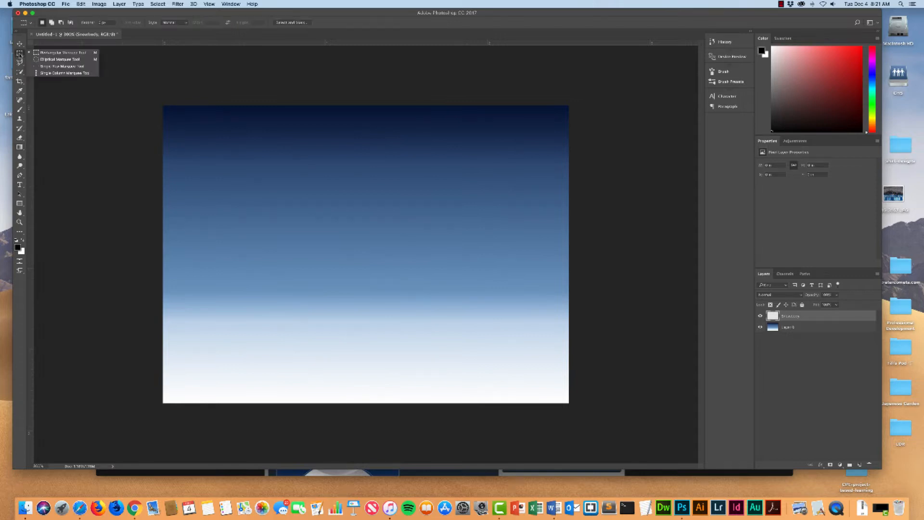
{"action": "left_click", "coordinate": [53, 59]}
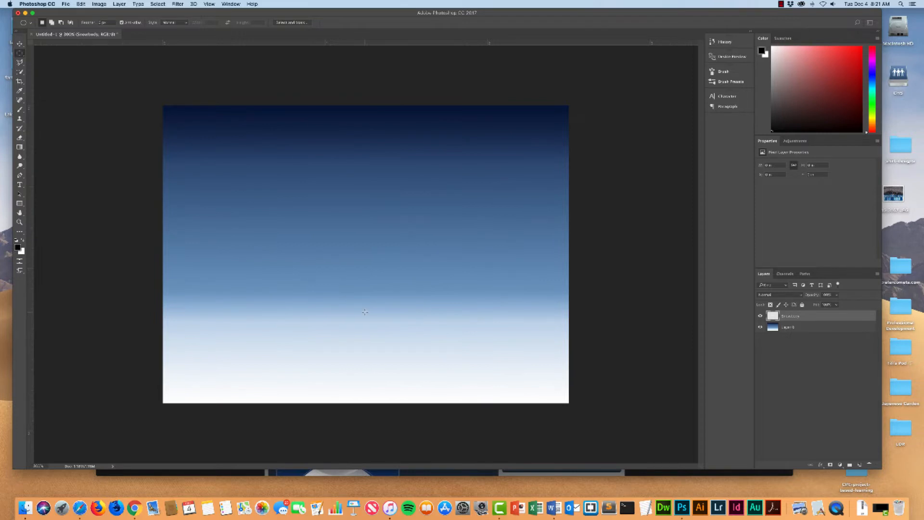
{"action": "left_click_drag", "start_coordinate": [356, 293], "coordinate": [396, 333]}
{"action": "left_click", "coordinate": [19, 148]}
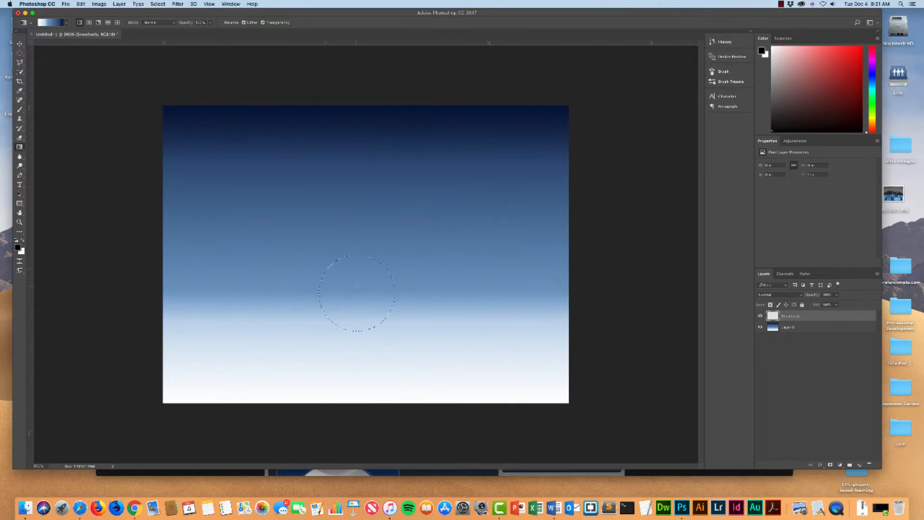
{"action": "left_click", "coordinate": [80, 4]}
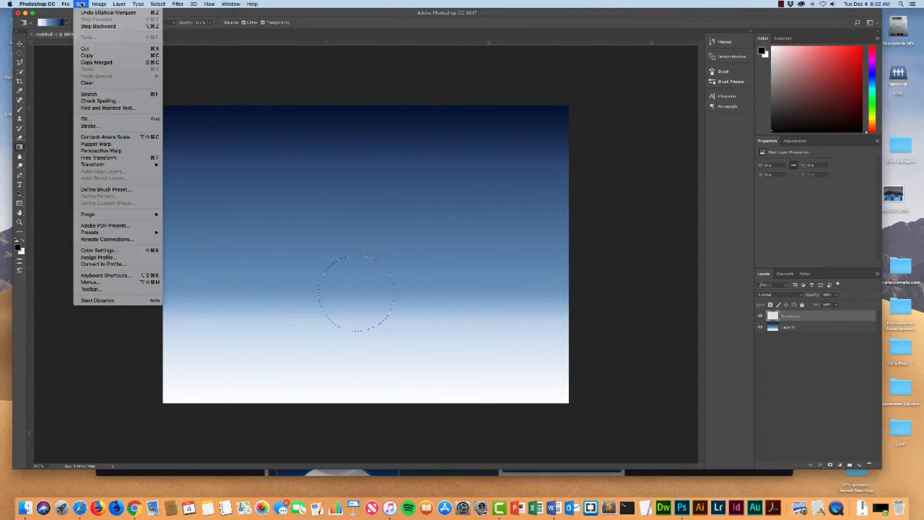
{"action": "left_click", "coordinate": [98, 118]}
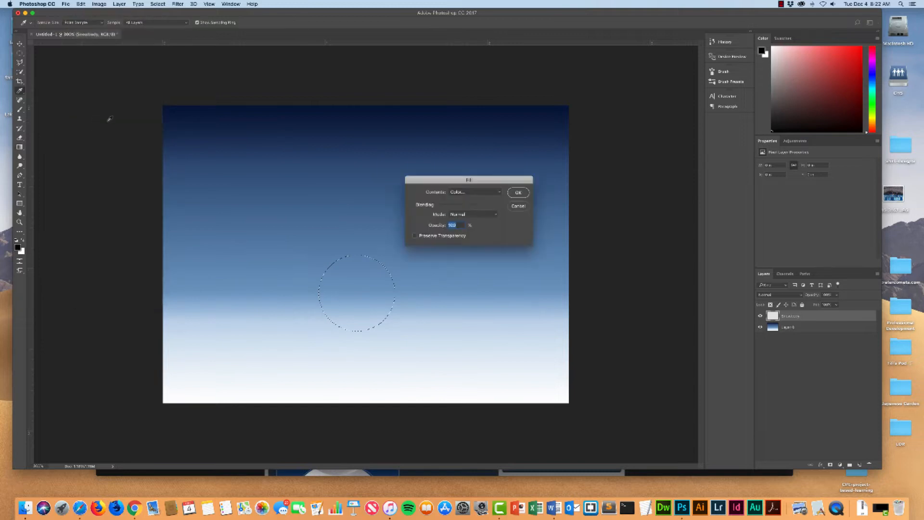
{"action": "left_click", "coordinate": [498, 193]}
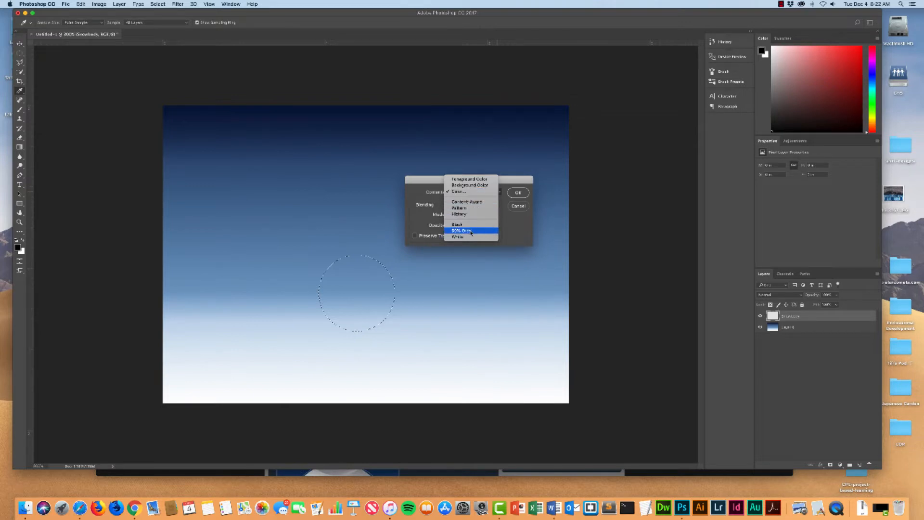
{"action": "left_click", "coordinate": [523, 208]}
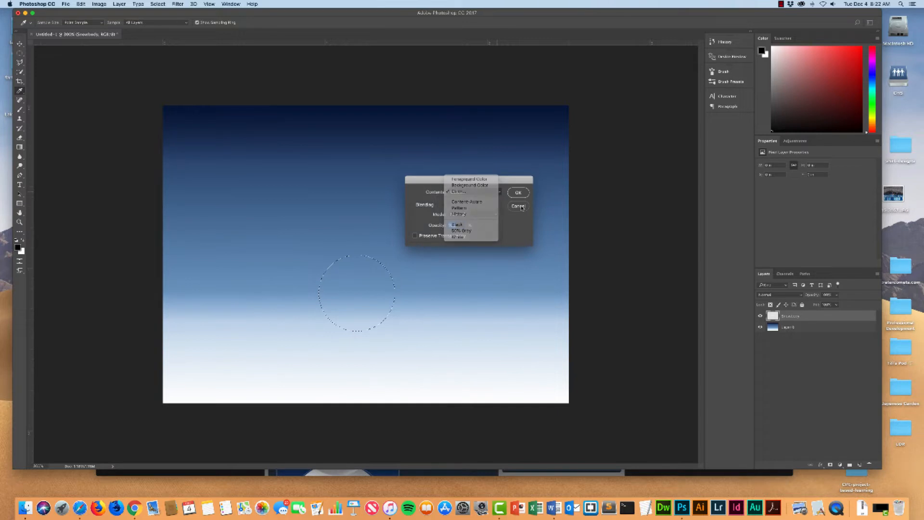
{"action": "left_click", "coordinate": [522, 207]}
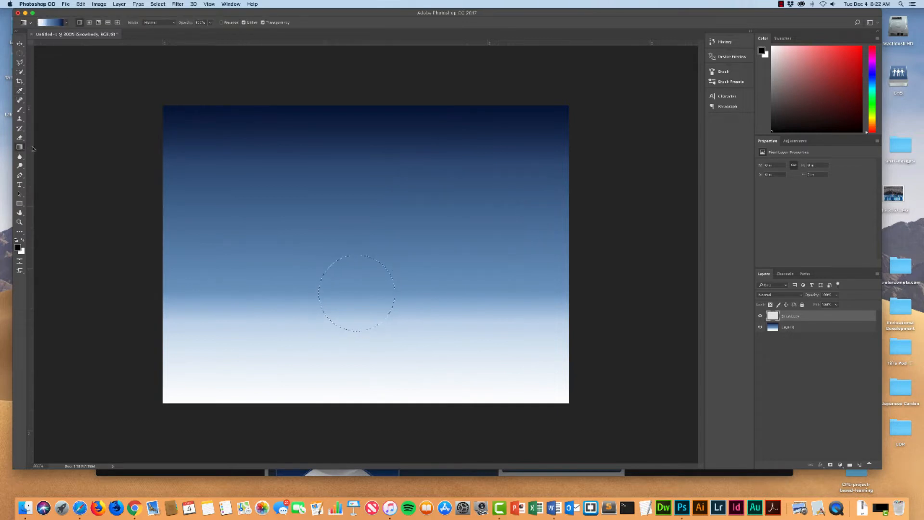
- Open the current gradient for editing and set its dark end colour stop to white
{"action": "left_click", "coordinate": [47, 23]}
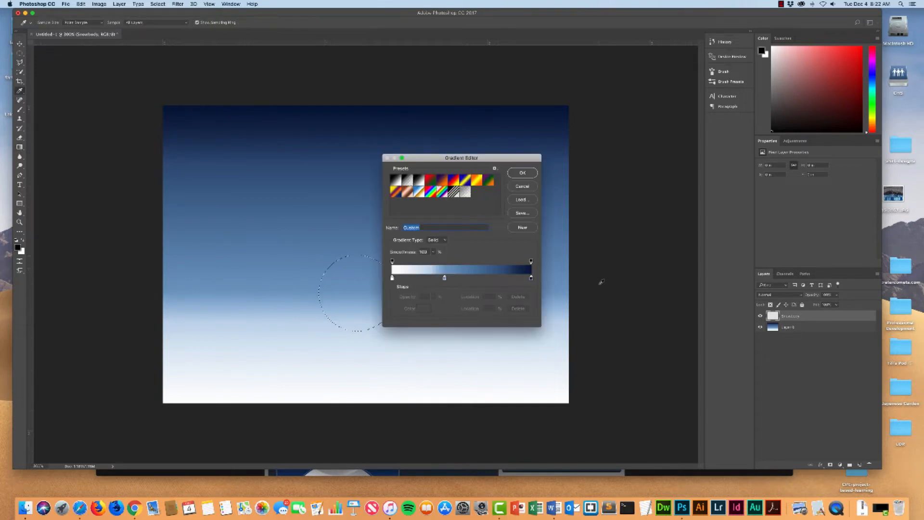
{"action": "left_click", "coordinate": [531, 279]}
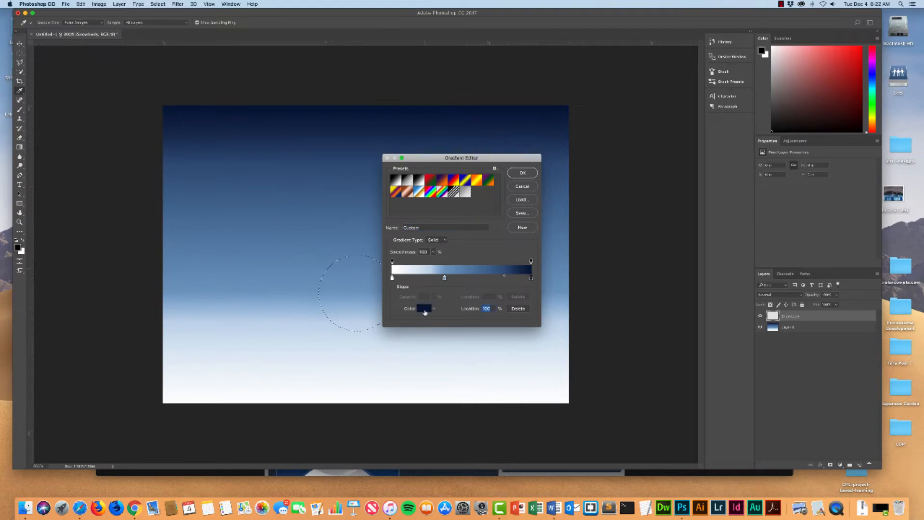
{"action": "left_click", "coordinate": [423, 308]}
{"action": "left_click_drag", "start_coordinate": [438, 195], "coordinate": [413, 174]}
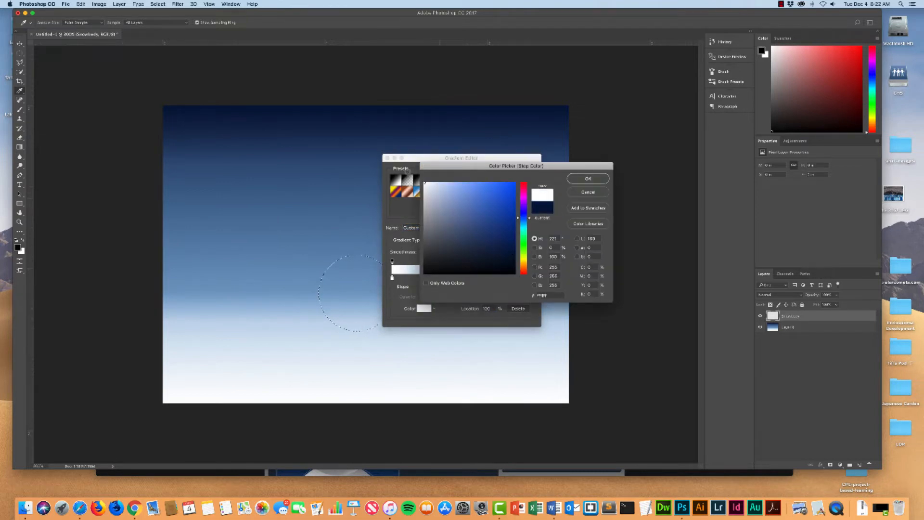
{"action": "left_click", "coordinate": [590, 179]}
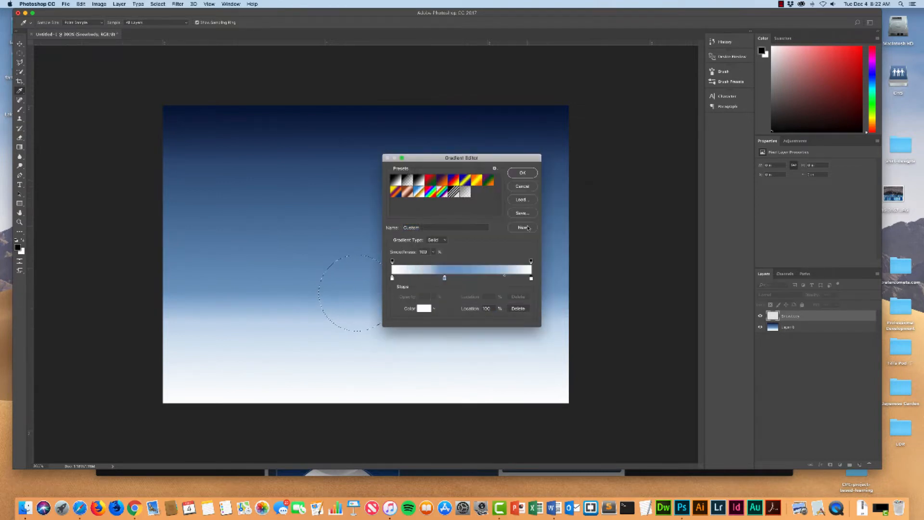
- Switch to Chrome and copy the middle gradient colour code from the tutorial's Step 2a
{"action": "key", "text": "super+Tab"}
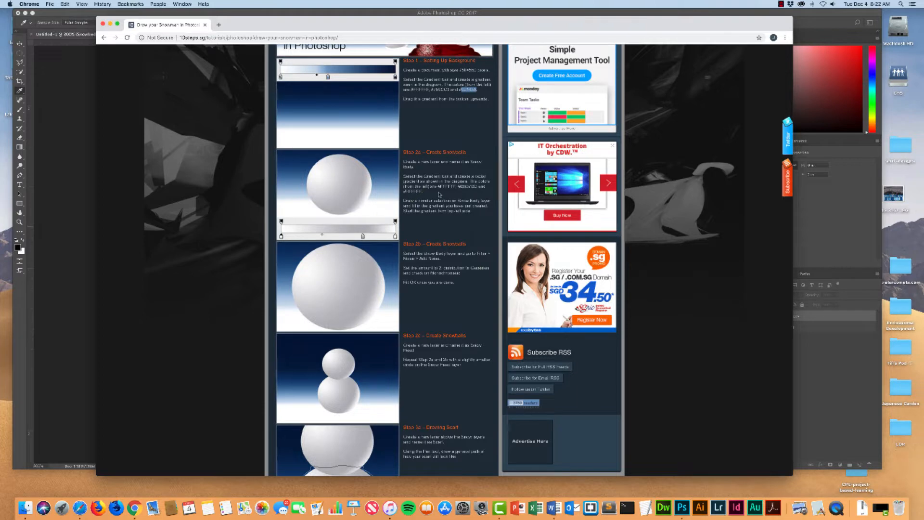
{"action": "left_click_drag", "start_coordinate": [459, 187], "coordinate": [477, 187]}
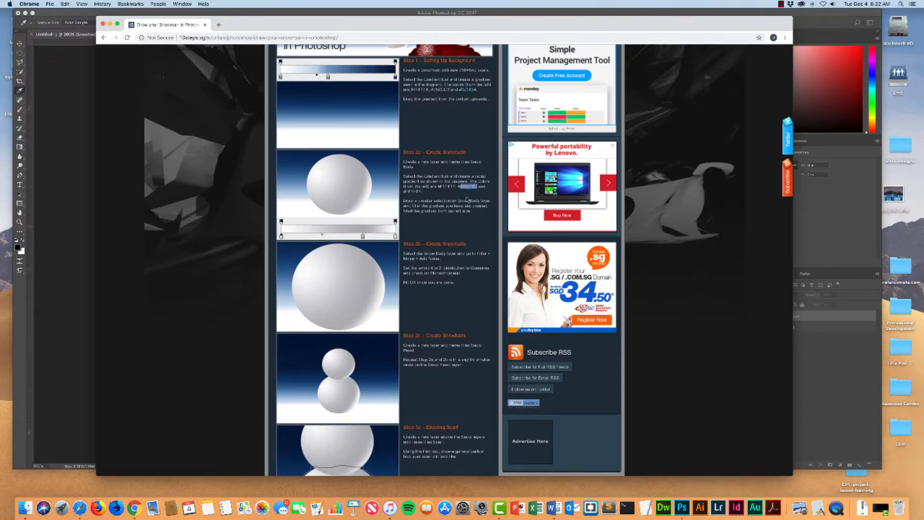
{"action": "key", "text": "super+c"}
- Return to Photoshop, set the gradient's middle stop to colour B8B7BD and move it to location 71%
{"action": "key", "text": "super+Tab"}
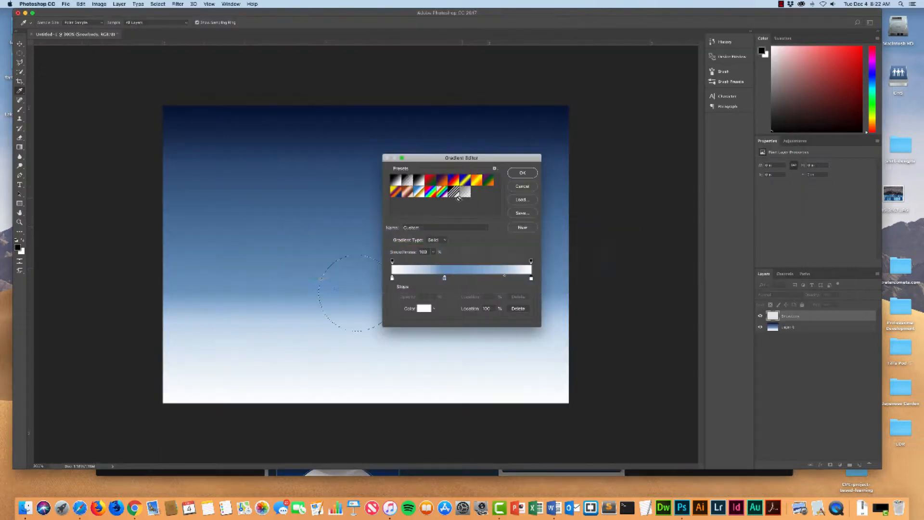
{"action": "left_click", "coordinate": [444, 240]}
{"action": "left_click", "coordinate": [472, 238]}
{"action": "left_click", "coordinate": [444, 278]}
{"action": "left_click", "coordinate": [423, 309]}
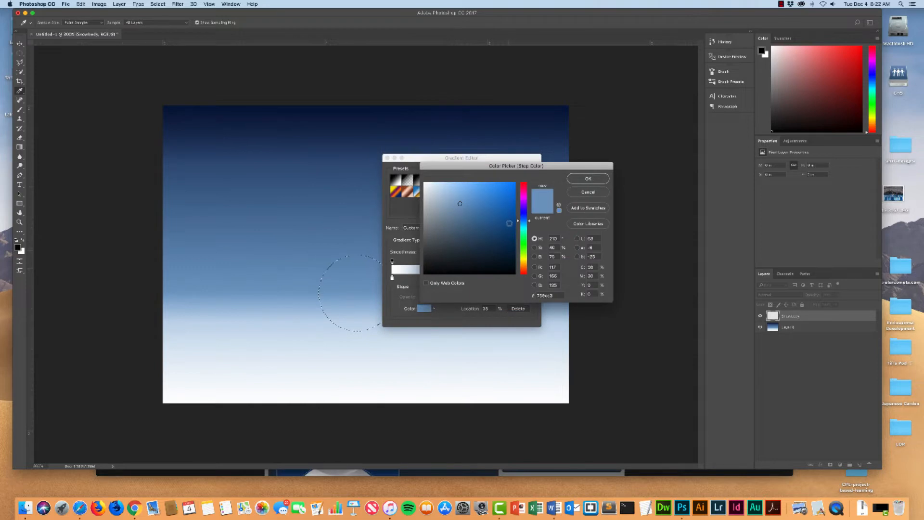
{"action": "left_click", "coordinate": [550, 295]}
{"action": "type", "text": "B8B7BD"}
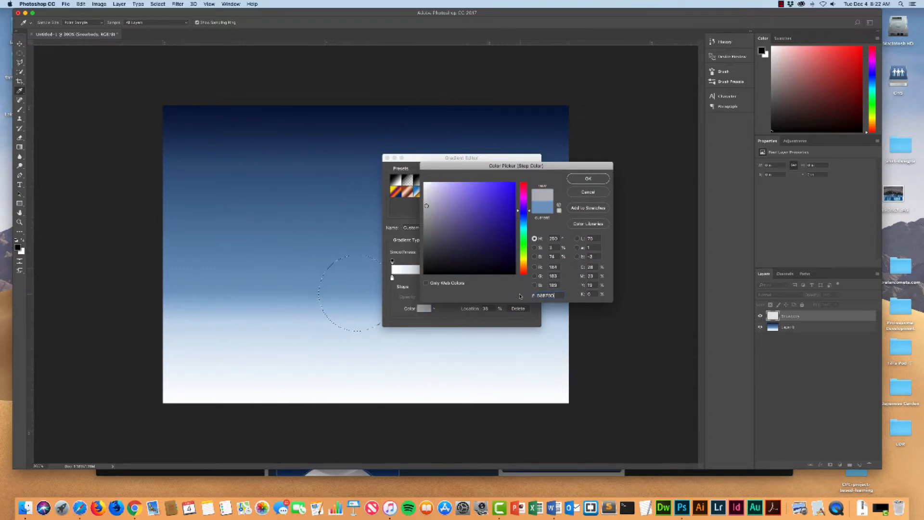
{"action": "left_click", "coordinate": [589, 180]}
{"action": "left_click_drag", "start_coordinate": [445, 278], "coordinate": [491, 280]}
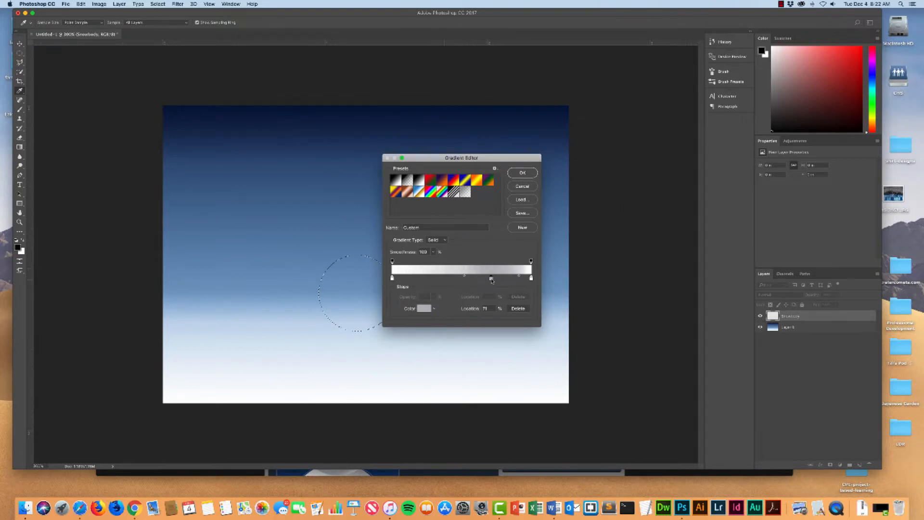
- Switch to Chrome and examine the stop positions on the Step 2a gradient bar
{"action": "key", "text": "super+Tab"}
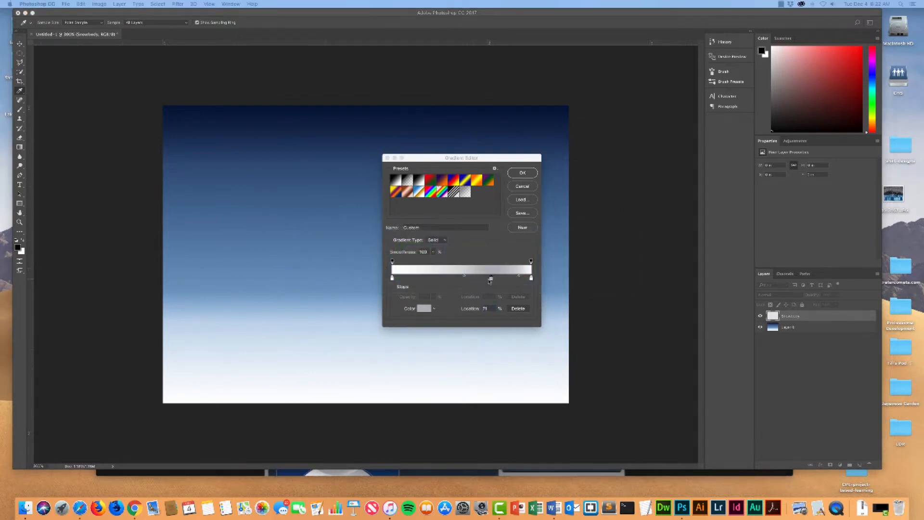
{"action": "key", "text": "super+Tab"}
{"action": "key", "text": "super+Tab"}
{"action": "key", "text": "super+Tab"}
{"action": "key", "text": "super+Tab"}
{"action": "key", "text": "super+Tab"}
{"action": "key", "text": "super+Tab"}
{"action": "key", "text": "super+Tab"}
{"action": "key", "text": "super+Tab"}
{"action": "key", "text": "super+Tab"}
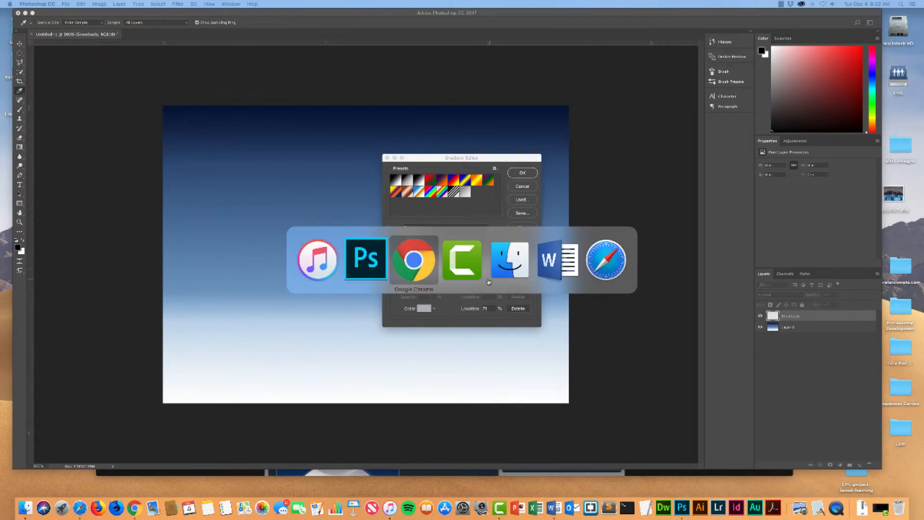
{"action": "scroll", "coordinate": [398, 260], "scroll_direction": "down", "scroll_amount": 1}
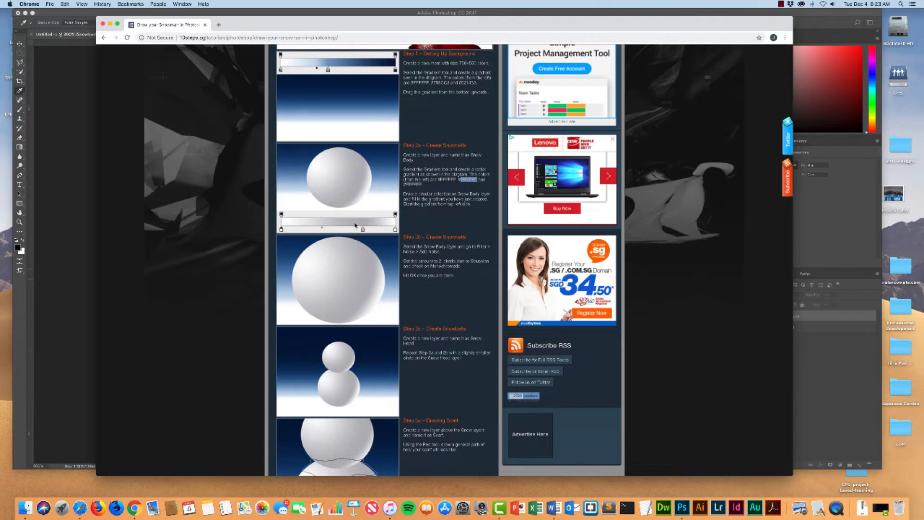
- Return to Photoshop and move the gradient's grey stop closer to the white end stop, at about 83%
{"action": "key", "text": "super+Tab"}
{"action": "key", "text": "super+Tab"}
{"action": "key", "text": "Tab"}
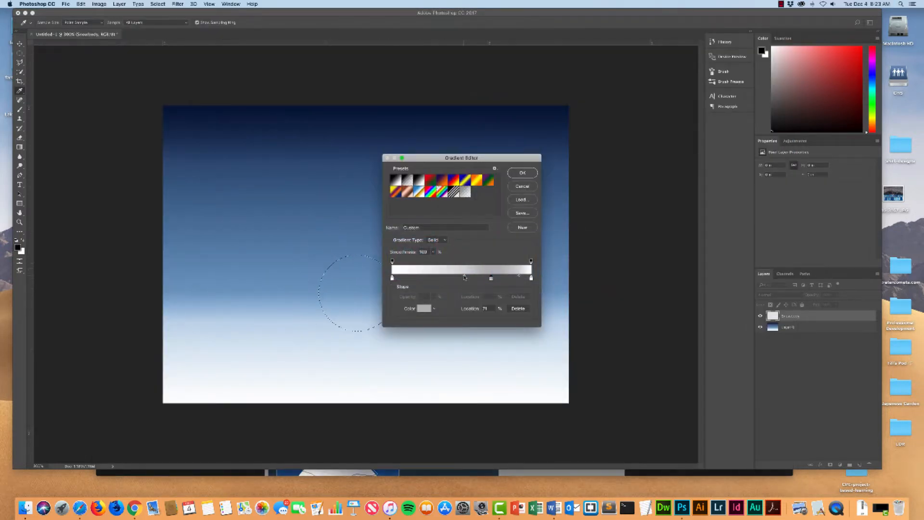
{"action": "left_click_drag", "start_coordinate": [465, 277], "coordinate": [511, 278]}
{"action": "left_click", "coordinate": [523, 277]}
{"action": "left_click", "coordinate": [510, 278]}
- Switch to Chrome and recheck the grey stop and midpoint spacing on the Step 2a gradient bar
{"action": "key", "text": "super+Tab"}
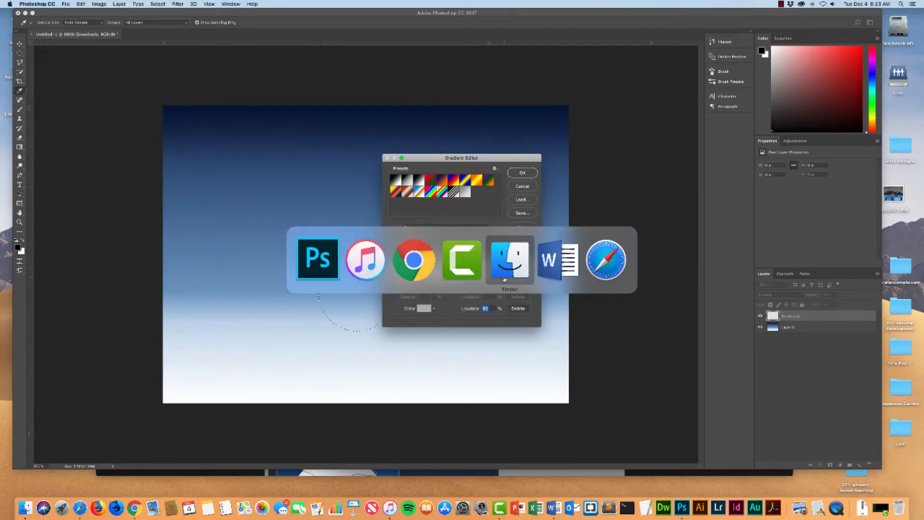
{"action": "key", "text": "super+Tab"}
{"action": "key", "text": "super+Tab"}
{"action": "key", "text": "super+Tab"}
{"action": "key", "text": "super+Tab"}
{"action": "key", "text": "super+Tab"}
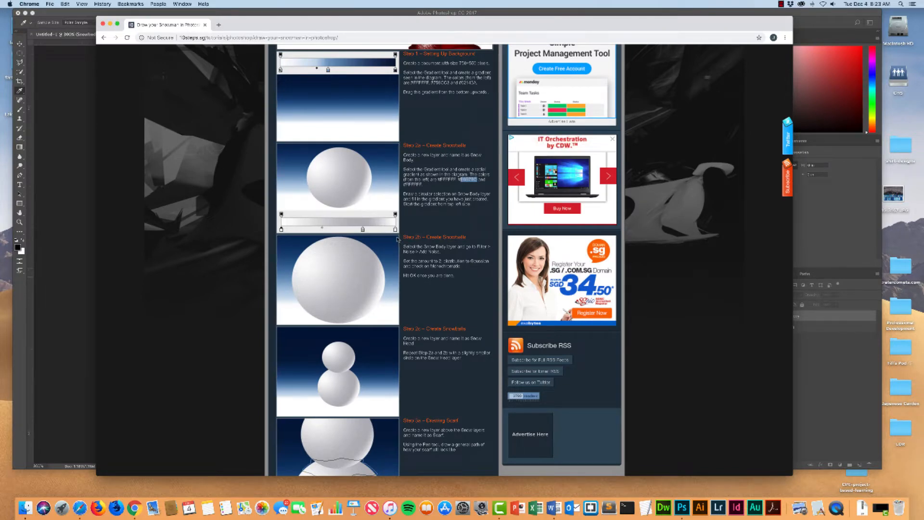
- Return to Photoshop, shift the grey stop slightly back from the end and fine-tune the midpoint between it and the end stop
{"action": "key", "text": "super+Tab"}
{"action": "key", "text": "super+Tab"}
{"action": "key", "text": "super+Tab"}
{"action": "key", "text": "super+Tab"}
{"action": "key", "text": "super+Tab"}
{"action": "key", "text": "super+Tab"}
{"action": "key", "text": "super+Tab"}
{"action": "key", "text": "super+Tab"}
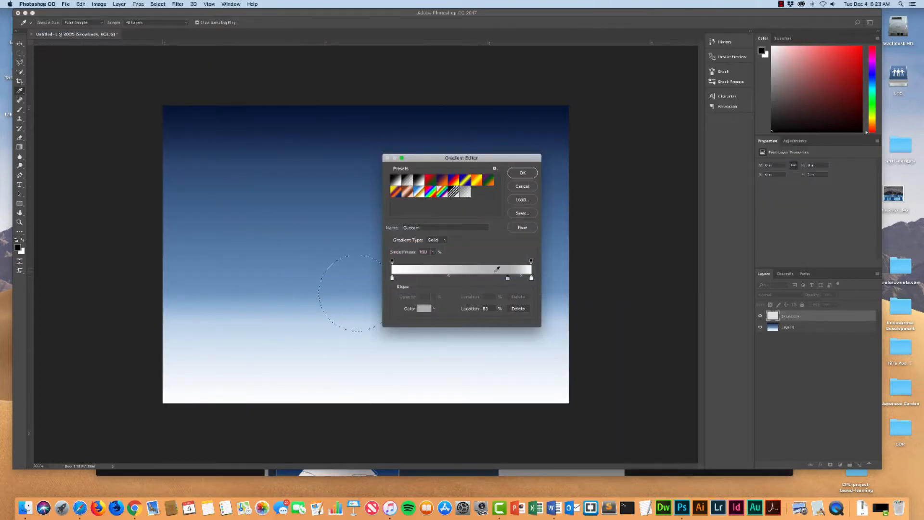
{"action": "left_click_drag", "start_coordinate": [508, 278], "coordinate": [501, 278]}
{"action": "left_click", "coordinate": [516, 279]}
{"action": "key", "text": "Delete"}
{"action": "left_click_drag", "start_coordinate": [518, 277], "coordinate": [521, 278]}
- Accept the white-grey-white gradient and fill the circular selection with it as a radial gradient starting from the circle's upper left
{"action": "left_click", "coordinate": [524, 173]}
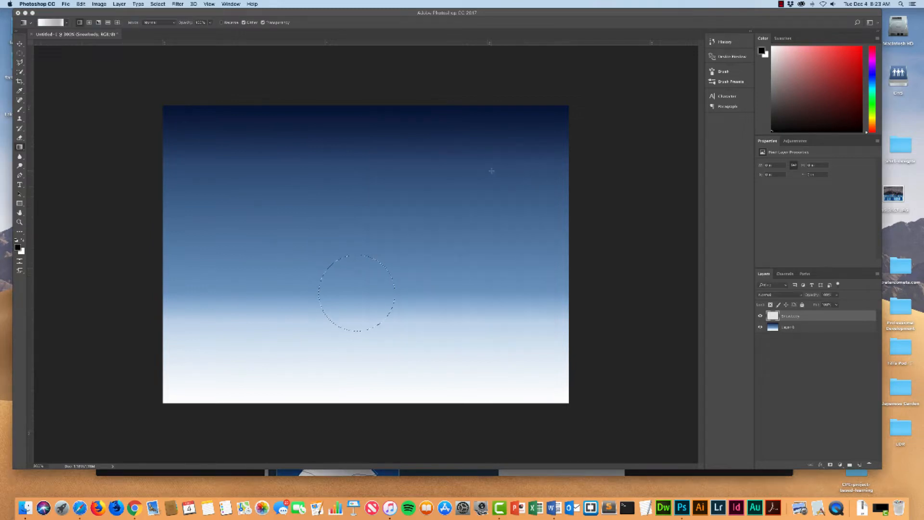
{"action": "left_click", "coordinate": [89, 22]}
{"action": "left_click_drag", "start_coordinate": [384, 319], "coordinate": [384, 319]}
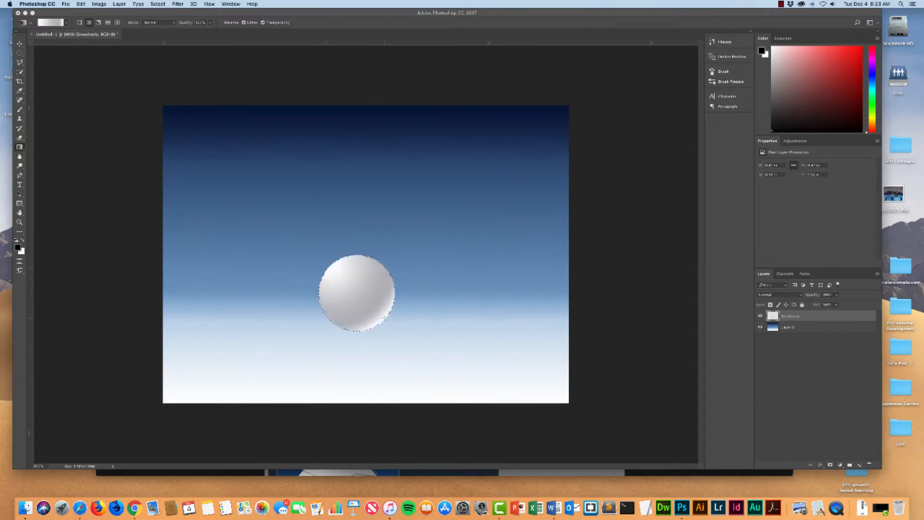
- Switch to Chrome and compare the shaded ball with the tutorial's Step 2a snowball
{"action": "key", "text": "super+Tab"}
{"action": "key", "text": "super+Tab"}
{"action": "key", "text": "super+Tab"}
{"action": "key", "text": "super+Tab"}
{"action": "key", "text": "super+Tab"}
{"action": "key", "text": "super+Tab"}
{"action": "key", "text": "super+Tab"}
{"action": "key", "text": "super+Tab"}
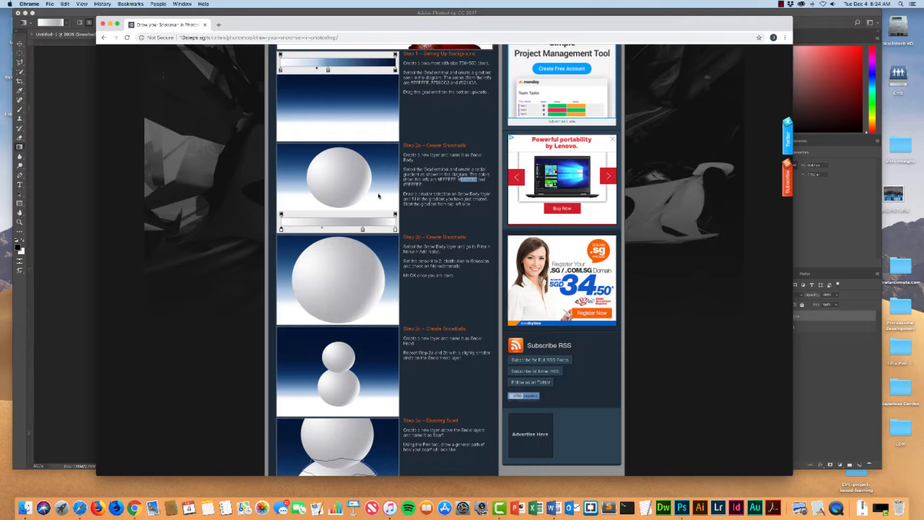
- Return to Photoshop, deselect the snowball's circular selection and activate the Move tool
{"action": "key", "text": "super+Tab"}
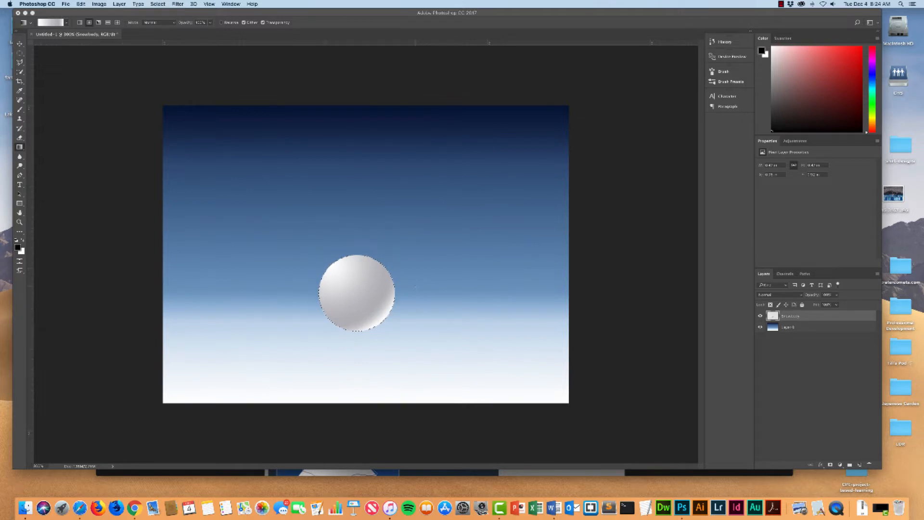
{"action": "key", "text": "super+d"}
{"action": "left_click", "coordinate": [19, 43]}
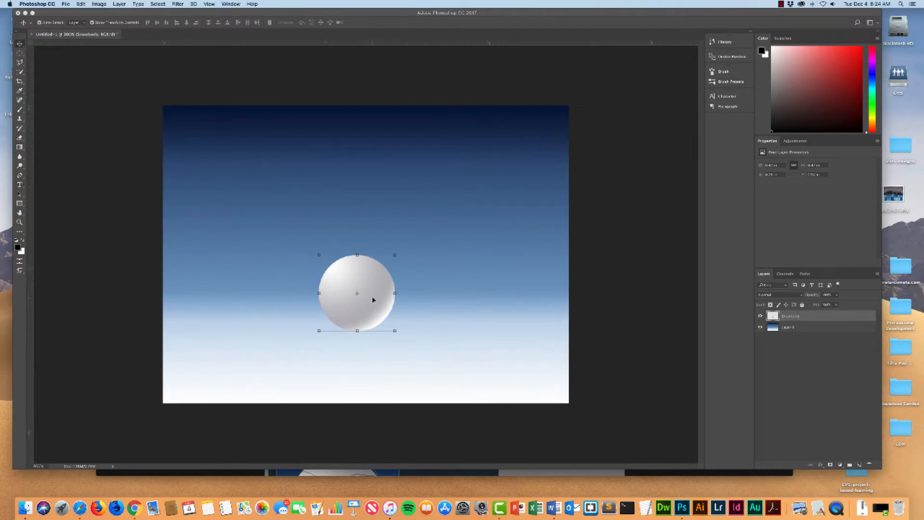
- Move the snowball lower on the canvas, then switch to Chrome and read the tutorial's Step 2b on adding noise
{"action": "left_click_drag", "start_coordinate": [373, 299], "coordinate": [381, 322]}
{"action": "key", "text": "super+Tab"}
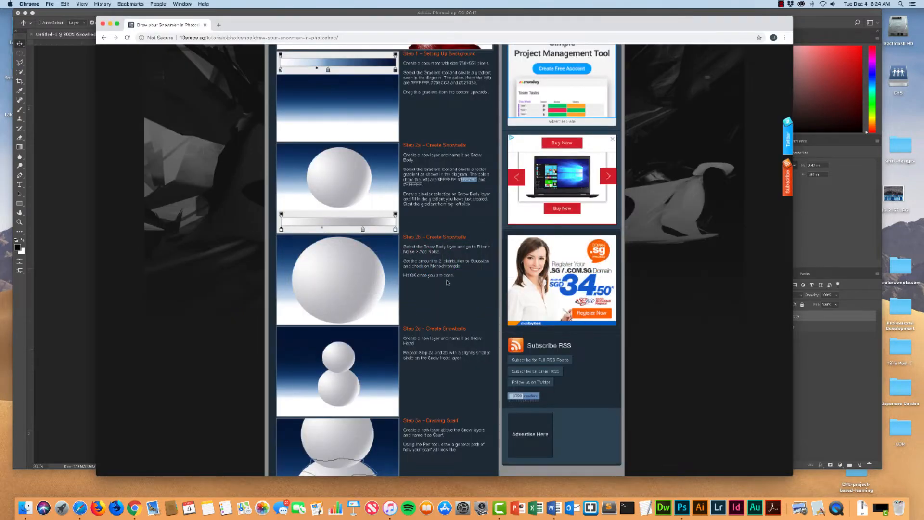
{"action": "scroll", "coordinate": [448, 282], "scroll_direction": "down", "scroll_amount": 2}
{"action": "scroll", "coordinate": [439, 258], "scroll_direction": "down", "scroll_amount": 2}
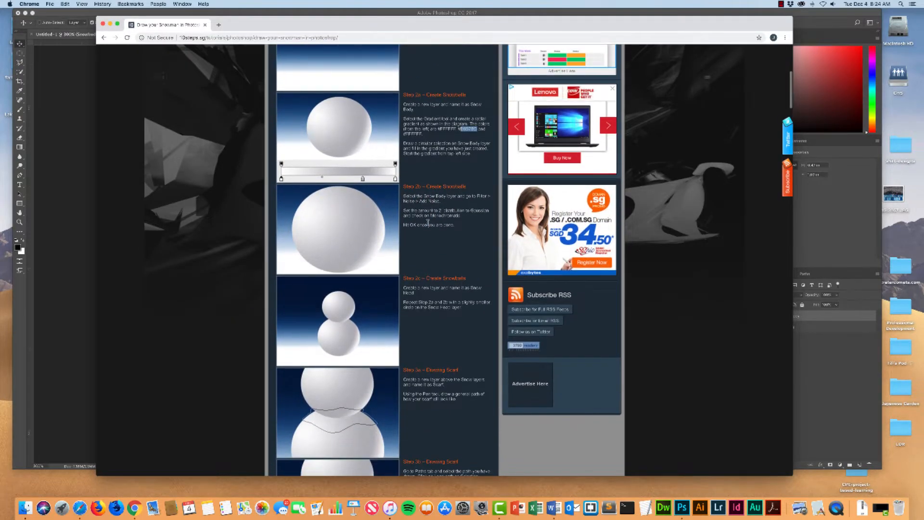
{"action": "scroll", "coordinate": [435, 225], "scroll_direction": "down", "scroll_amount": 1}
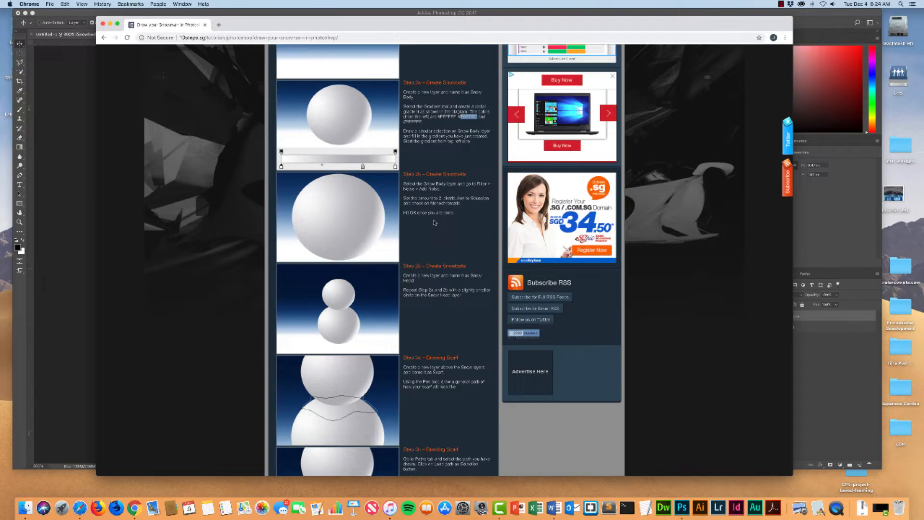
- Return to Photoshop and apply Add Noise to the snowball with an amount of 2%, Gaussian distribution and Monochromatic enabled
{"action": "key", "text": "super+Tab"}
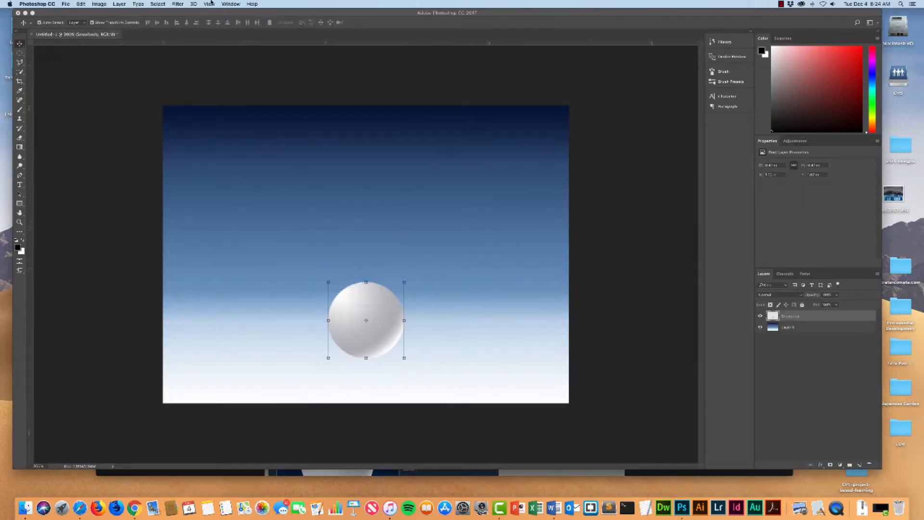
{"action": "left_click", "coordinate": [176, 4]}
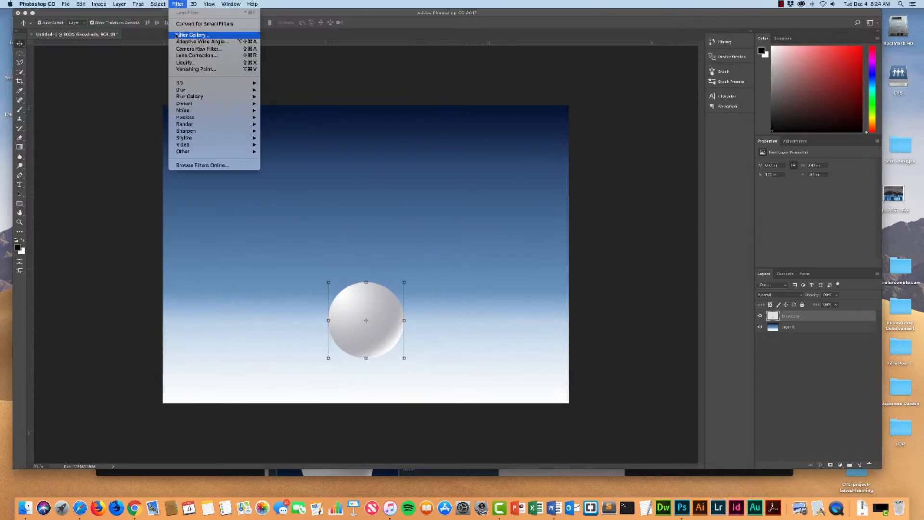
{"action": "mouse_move", "coordinate": [186, 110]}
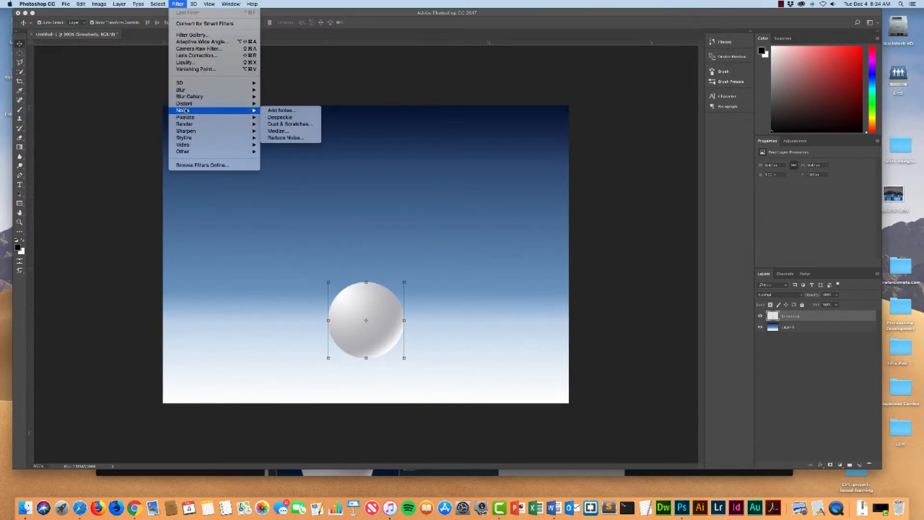
{"action": "left_click", "coordinate": [282, 110]}
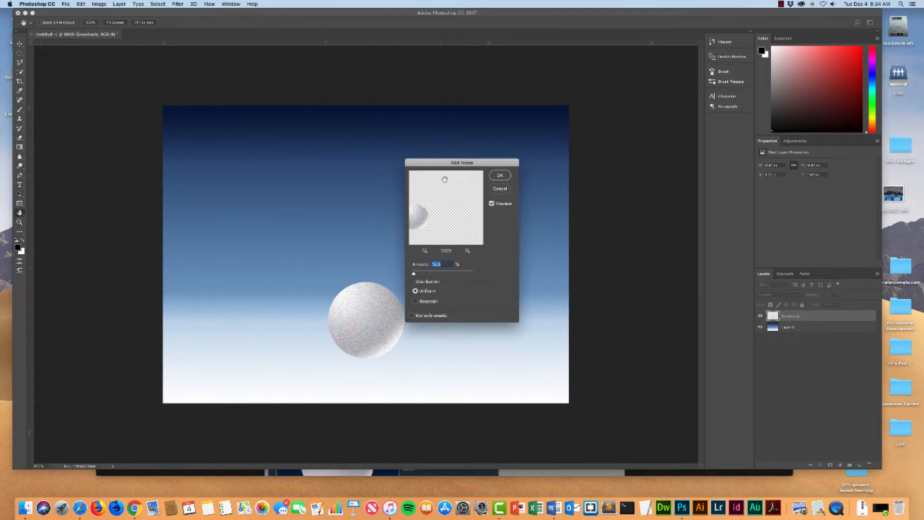
{"action": "left_click_drag", "start_coordinate": [438, 167], "coordinate": [518, 146]}
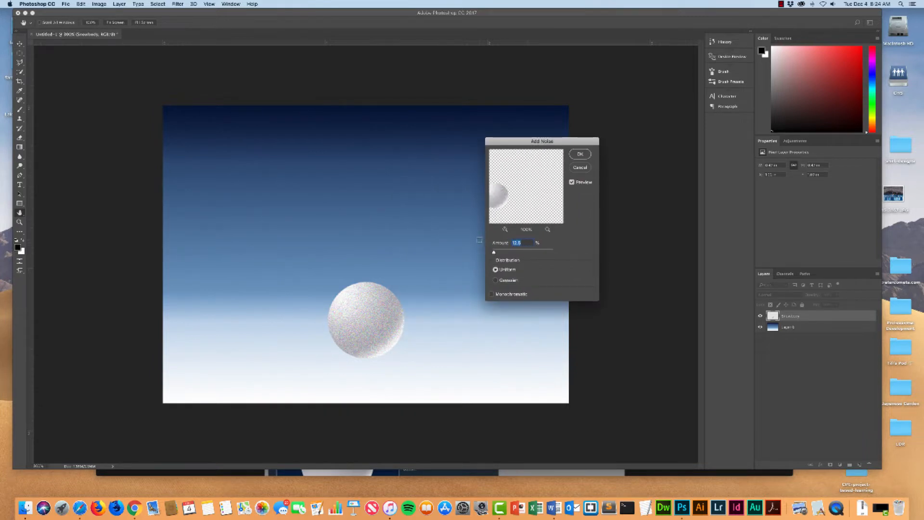
{"action": "type", "text": "2"}
{"action": "left_click", "coordinate": [496, 280]}
{"action": "left_click", "coordinate": [491, 294]}
{"action": "left_click", "coordinate": [580, 154]}
{"action": "key", "text": "v"}
- Switch to Chrome to check the noisy snowball against the tutorial's Step 2b, and return to Photoshop
{"action": "key", "text": "super"}
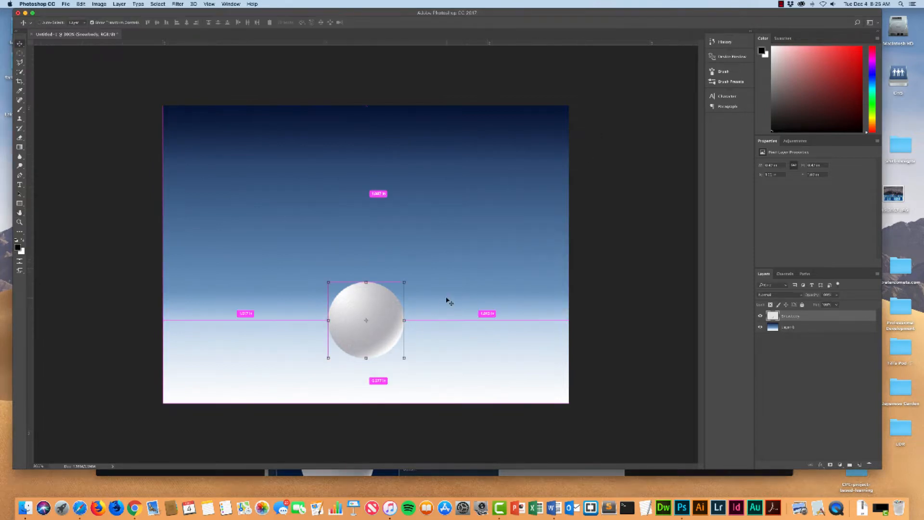
{"action": "key", "text": "super+Tab"}
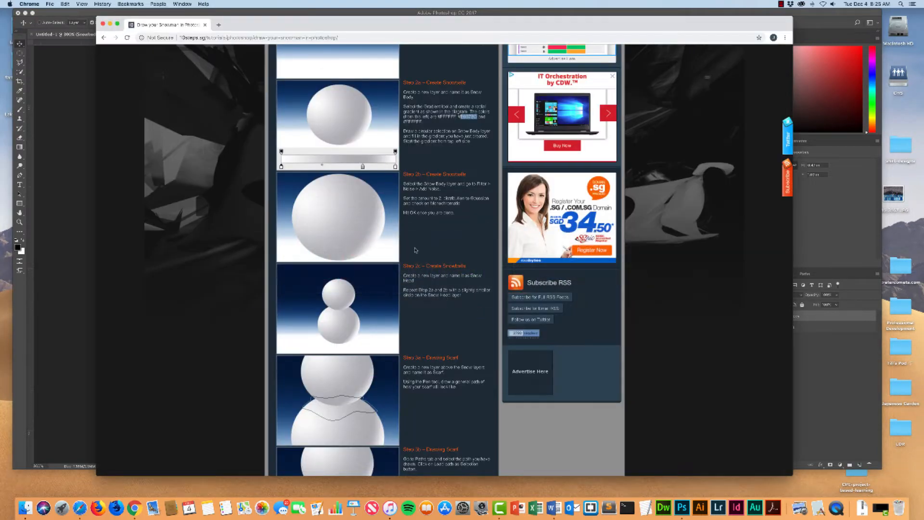
{"action": "key", "text": "super+Tab"}
{"action": "key", "text": "Tab"}
{"action": "key", "text": "Tab"}
{"action": "key", "text": "Tab"}
{"action": "key", "text": "Tab"}
{"action": "key", "text": "Tab"}
{"action": "key", "text": "Tab"}
{"action": "key", "text": "Tab"}
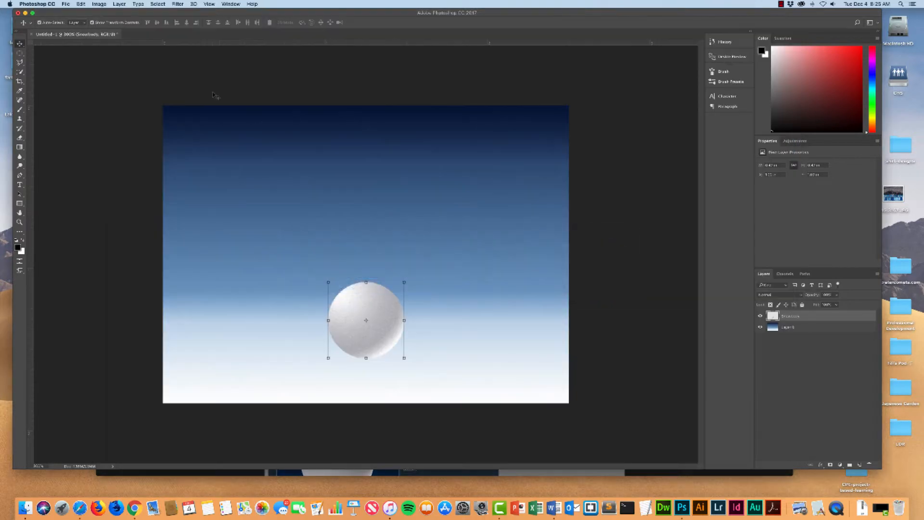
- Start saving the document to the Desktop as a Photoshop file named snowman.psd
{"action": "left_click", "coordinate": [65, 3]}
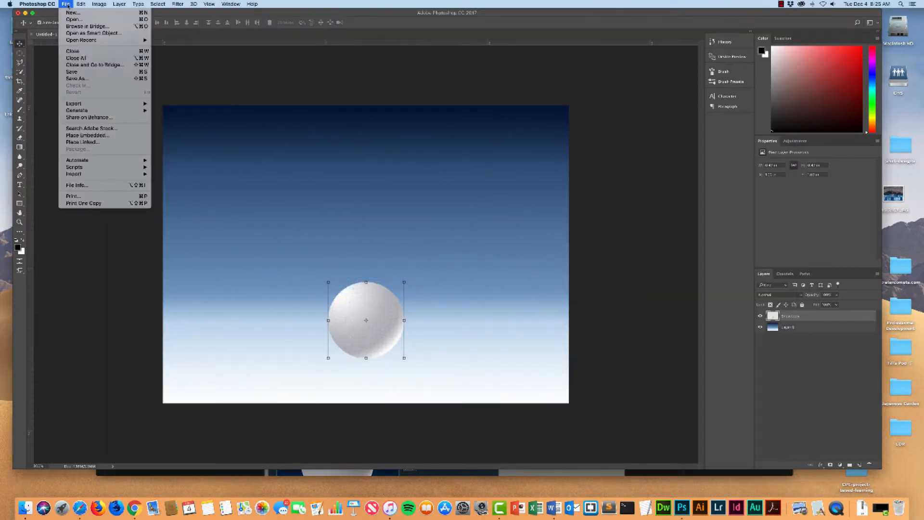
{"action": "left_click", "coordinate": [74, 81]}
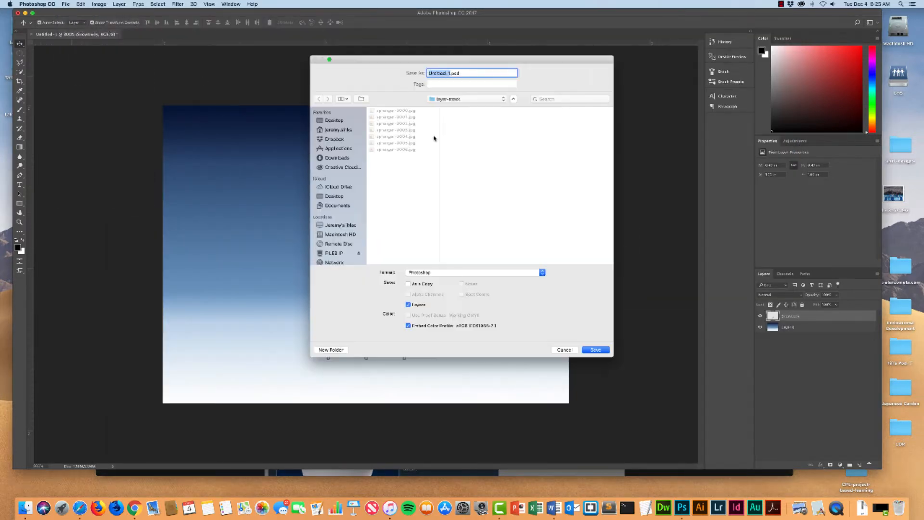
{"action": "left_click", "coordinate": [333, 121]}
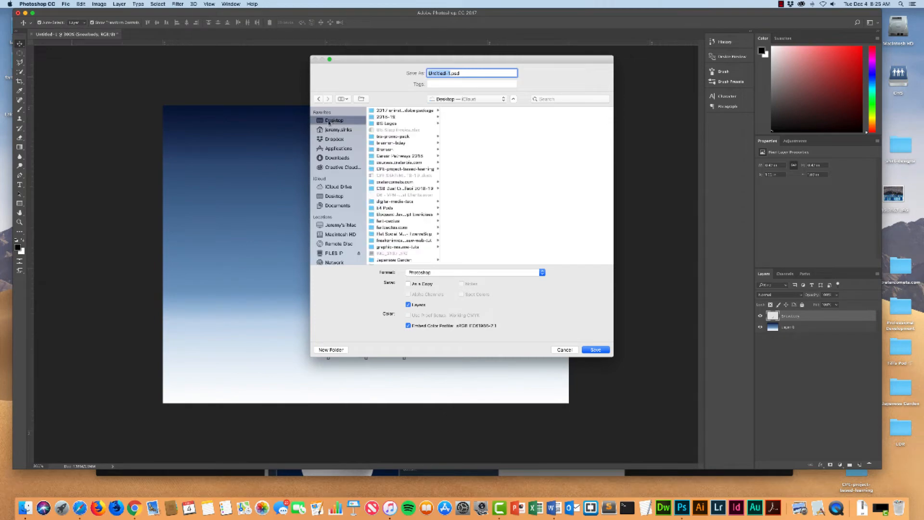
{"action": "type", "text": "snowman"}
- Create a folder named 12-days-of-digital on the Desktop and save the snowman document in it, accepting the format options
{"action": "left_click", "coordinate": [331, 350]}
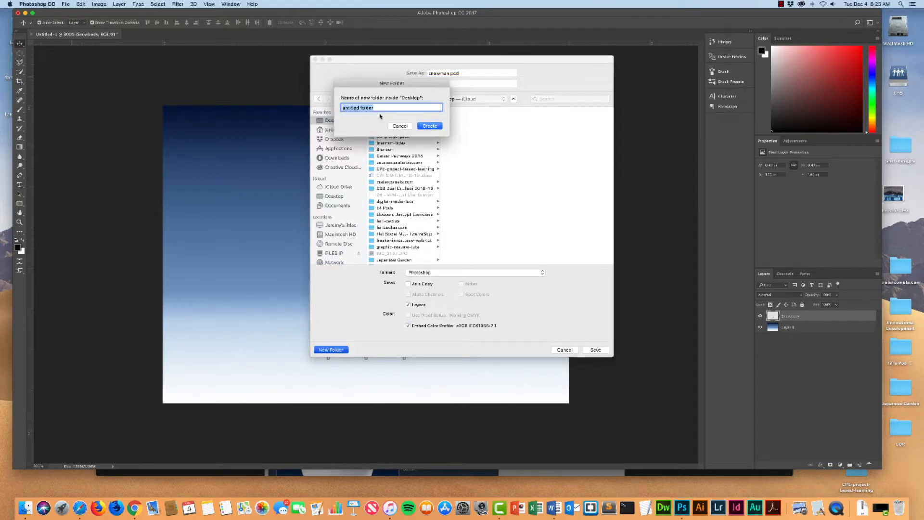
{"action": "type", "text": "T2-days-of-digit"}
{"action": "key", "text": "BackSpace"}
{"action": "key", "text": "BackSpace"}
{"action": "key", "text": "BackSpace"}
{"action": "left_click", "coordinate": [431, 125]}
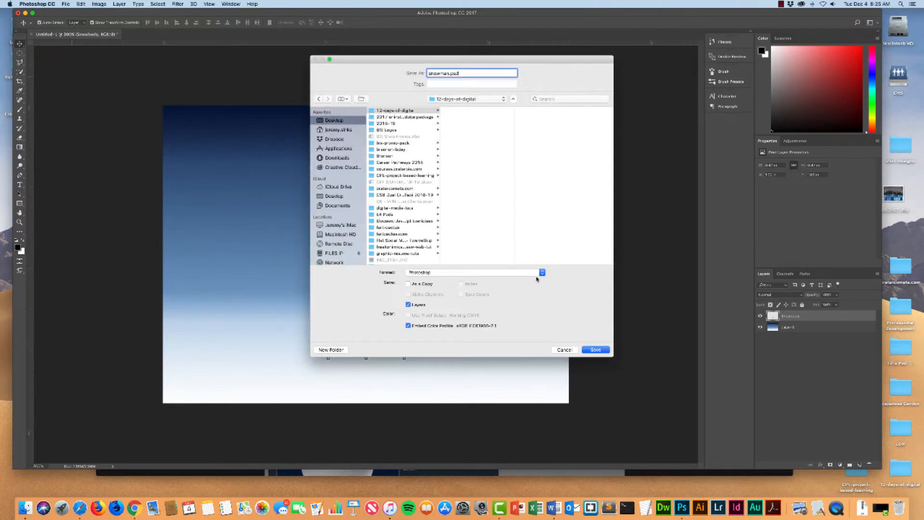
{"action": "left_click", "coordinate": [598, 350]}
{"action": "left_click", "coordinate": [552, 219]}
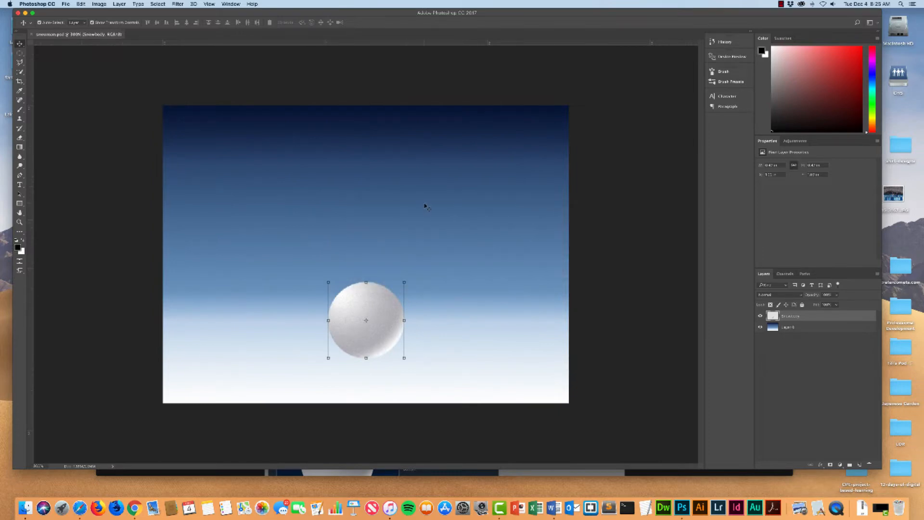
- Switch to Chrome, review the tutorial's Step 2c on creating the snowman's head, and return to Photoshop
{"action": "key", "text": "super"}
{"action": "key", "text": "super+Tab"}
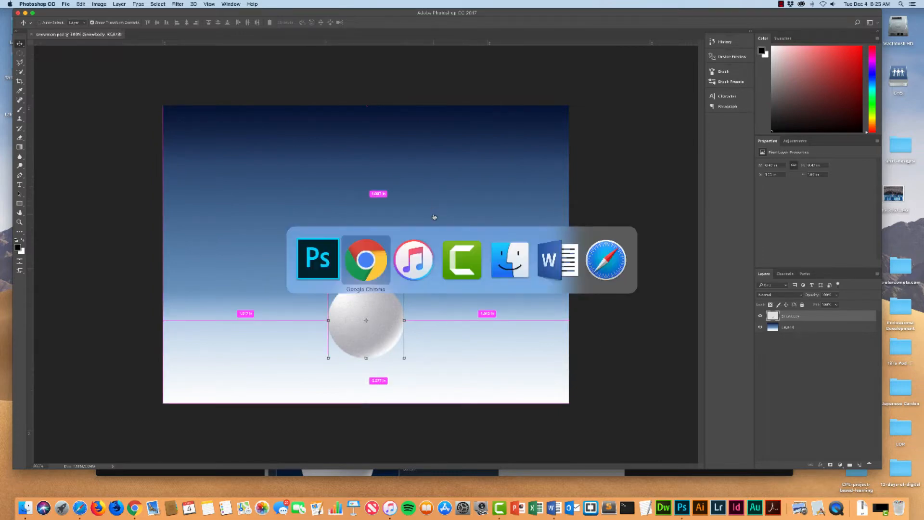
{"action": "scroll", "coordinate": [439, 219], "scroll_direction": "down", "scroll_amount": 3}
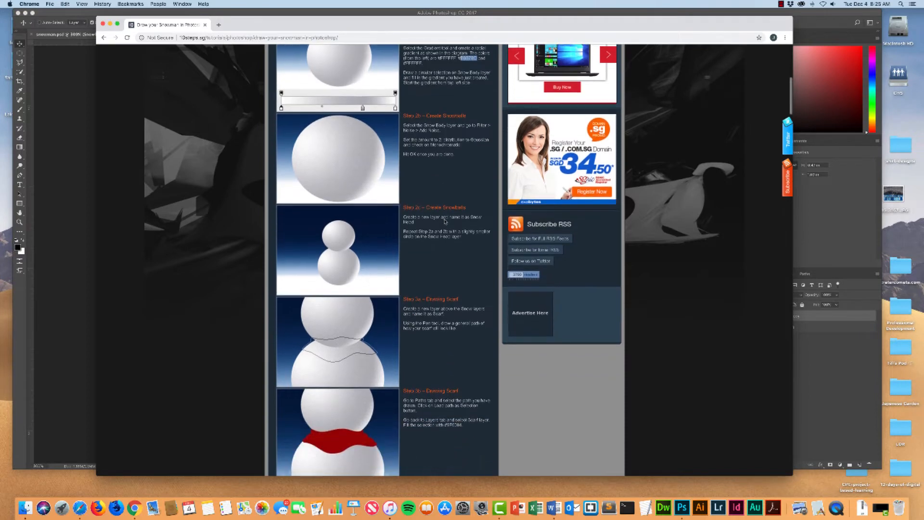
{"action": "scroll", "coordinate": [445, 222], "scroll_direction": "down", "scroll_amount": 1}
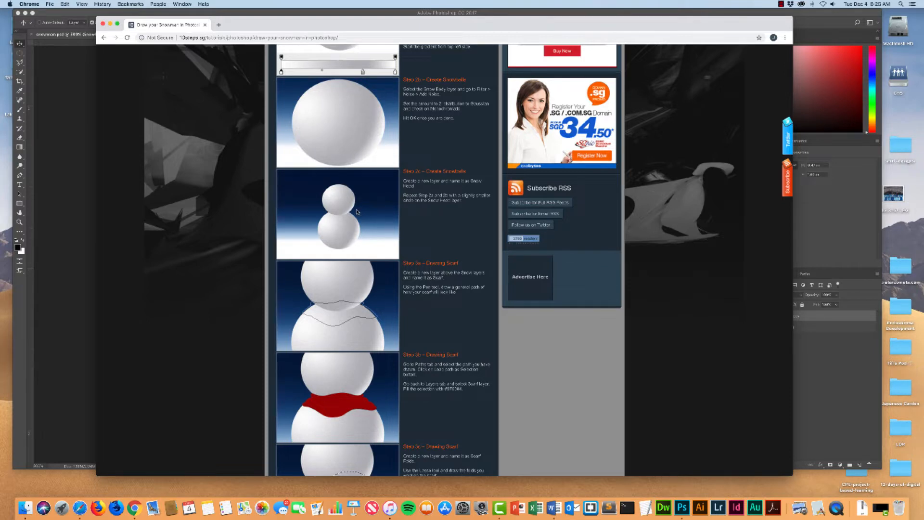
{"action": "scroll", "coordinate": [363, 210], "scroll_direction": "up", "scroll_amount": 2}
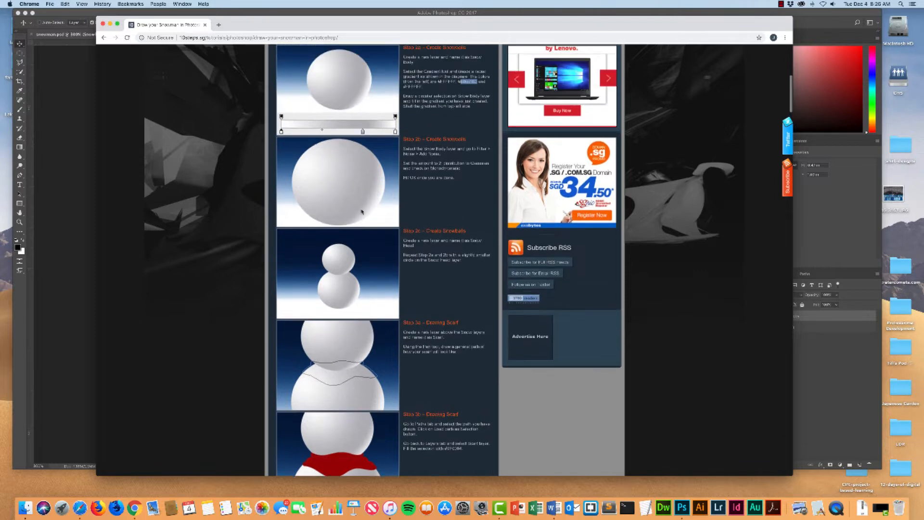
{"action": "scroll", "coordinate": [359, 207], "scroll_direction": "down", "scroll_amount": 2}
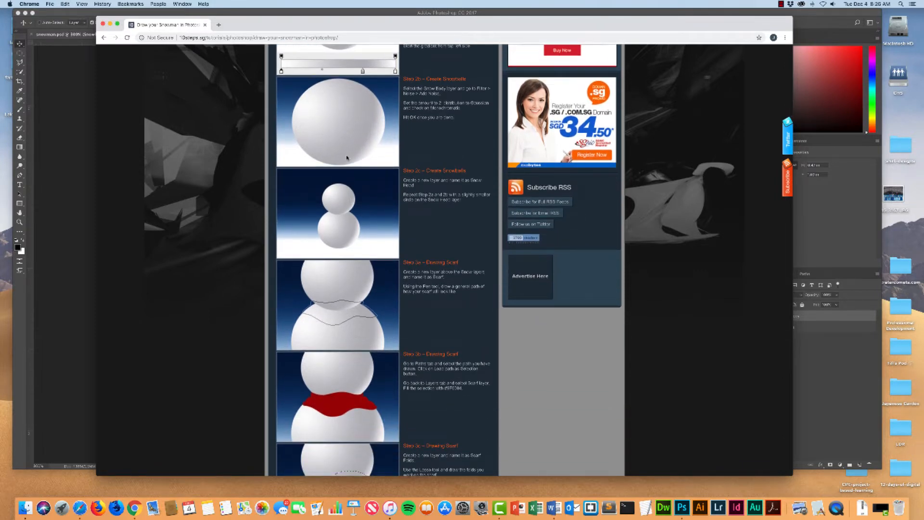
{"action": "left_click", "coordinate": [381, 13]}
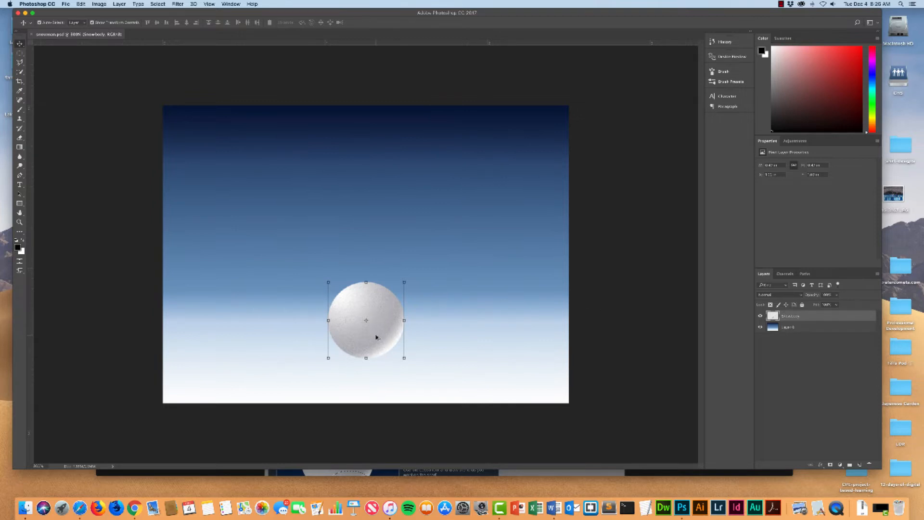
- Duplicate the snowball straight above the body, scale the copy down proportionally and centre it on top as the head
{"action": "left_click_drag", "start_coordinate": [377, 337], "coordinate": [374, 270]}
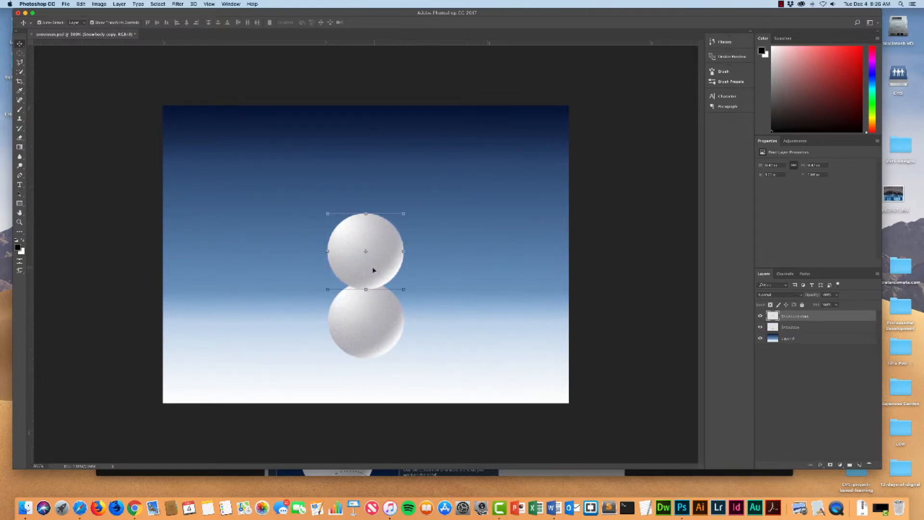
{"action": "left_click_drag", "start_coordinate": [327, 212], "coordinate": [352, 238]}
{"action": "left_click_drag", "start_coordinate": [389, 274], "coordinate": [378, 274]}
- Compare the head with the tutorial's snowman in Chrome, return to Photoshop, enlarge the head slightly and commit the transform
{"action": "key", "text": "super+Tab"}
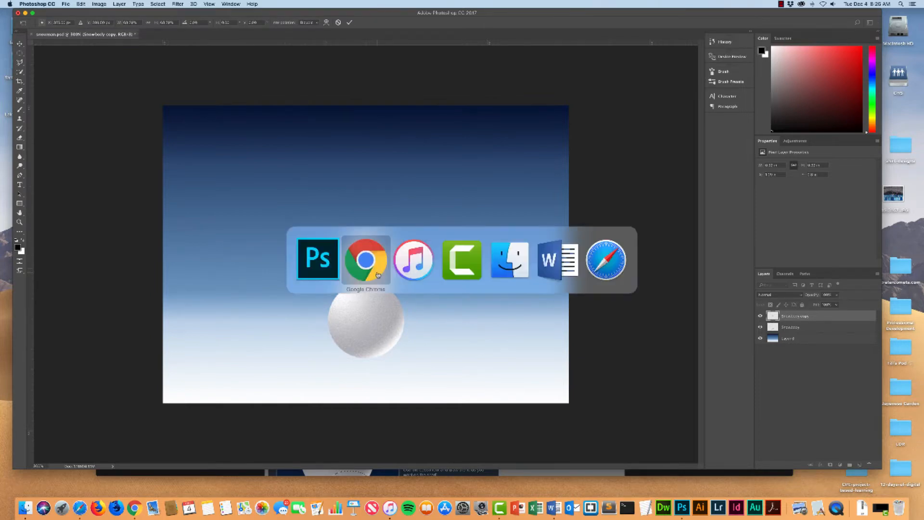
{"action": "scroll", "coordinate": [378, 273], "scroll_direction": "down", "scroll_amount": 7}
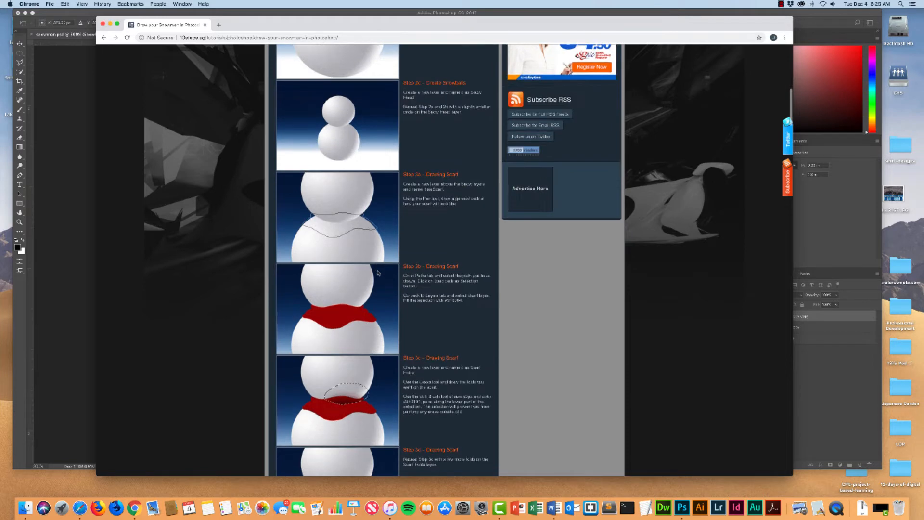
{"action": "scroll", "coordinate": [378, 273], "scroll_direction": "up", "scroll_amount": 6}
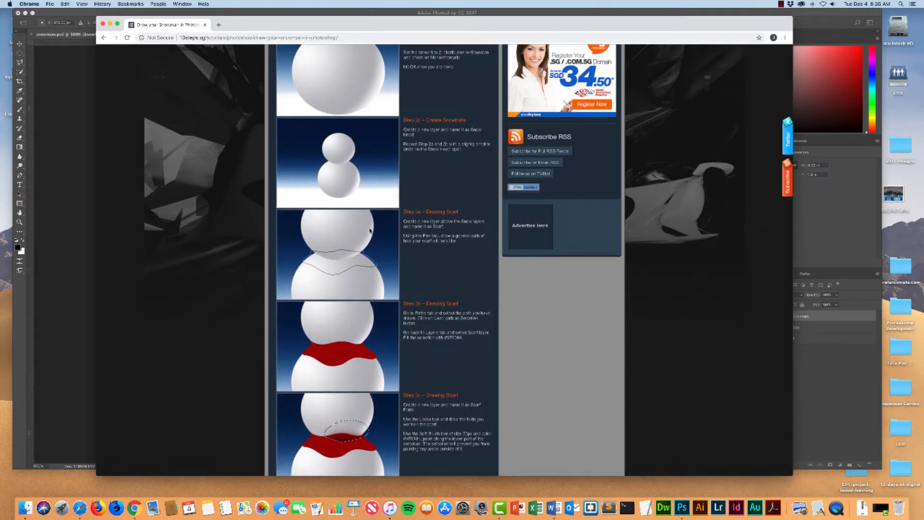
{"action": "key", "text": "super+Tab"}
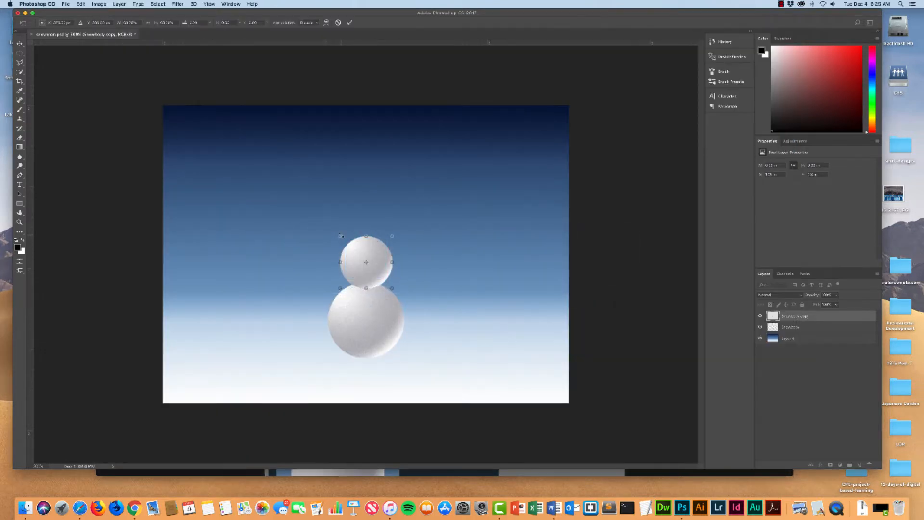
{"action": "left_click_drag", "start_coordinate": [340, 236], "coordinate": [336, 233]}
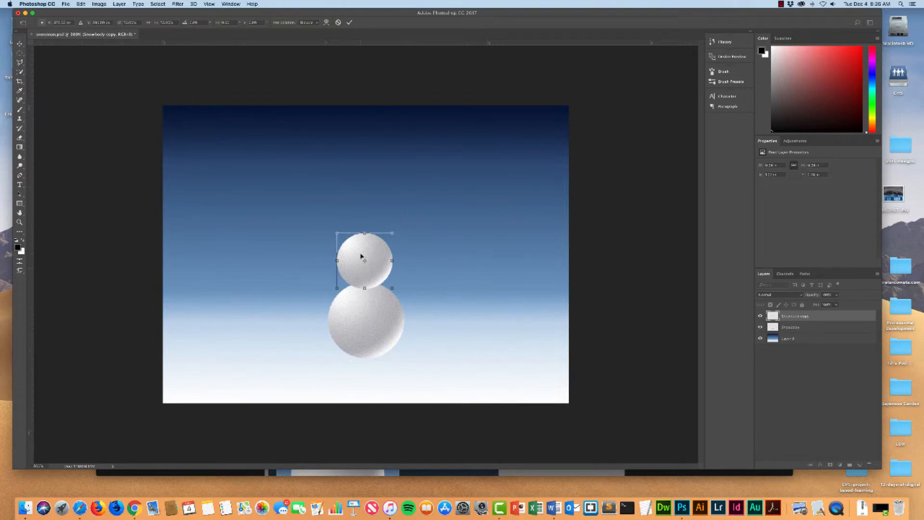
{"action": "key", "text": "Return"}
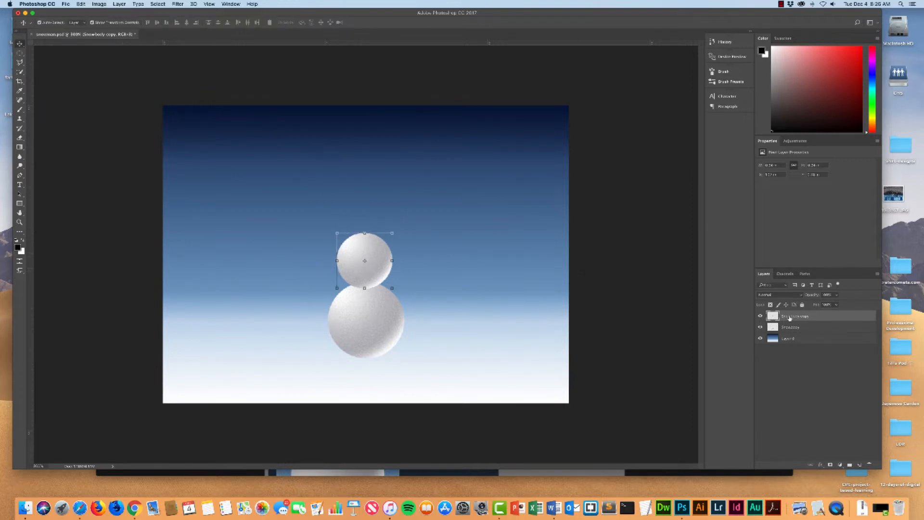
- Rename the copied snowball layer as Snow head
{"action": "double_click", "coordinate": [810, 316]}
{"action": "key", "text": "BackSpace"}
{"action": "key", "text": "BackSpace"}
{"action": "key", "text": "BackSpace"}
{"action": "key", "text": "BackSpace"}
{"action": "key", "text": "BackSpace"}
{"action": "key", "text": "BackSpace"}
{"action": "key", "text": "BackSpace"}
{"action": "key", "text": "BackSpace"}
{"action": "key", "text": "BackSpace"}
{"action": "type", "text": "head"}
{"action": "key", "text": "Return"}
- Switch to Chrome and read the tutorial's Step 3a on drawing the scarf outline with the Pen tool
{"action": "key", "text": "super+Tab"}
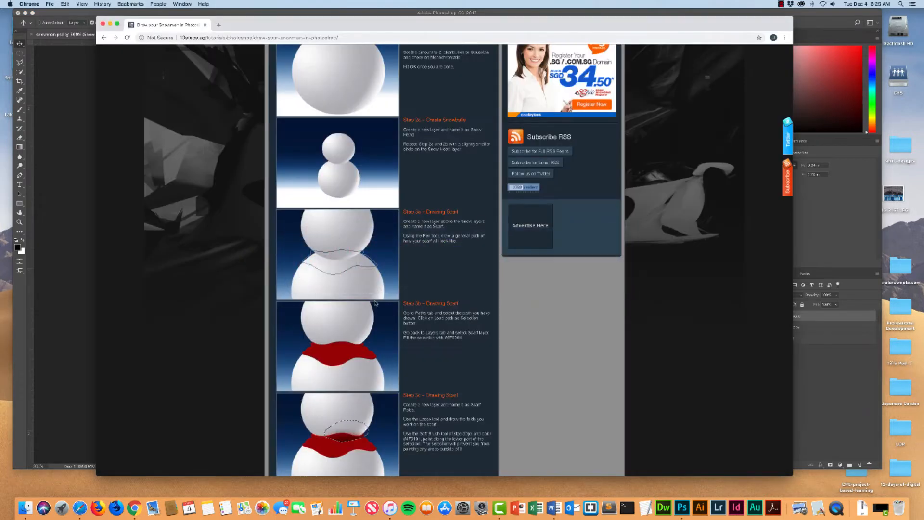
{"action": "scroll", "coordinate": [392, 239], "scroll_direction": "down", "scroll_amount": 2}
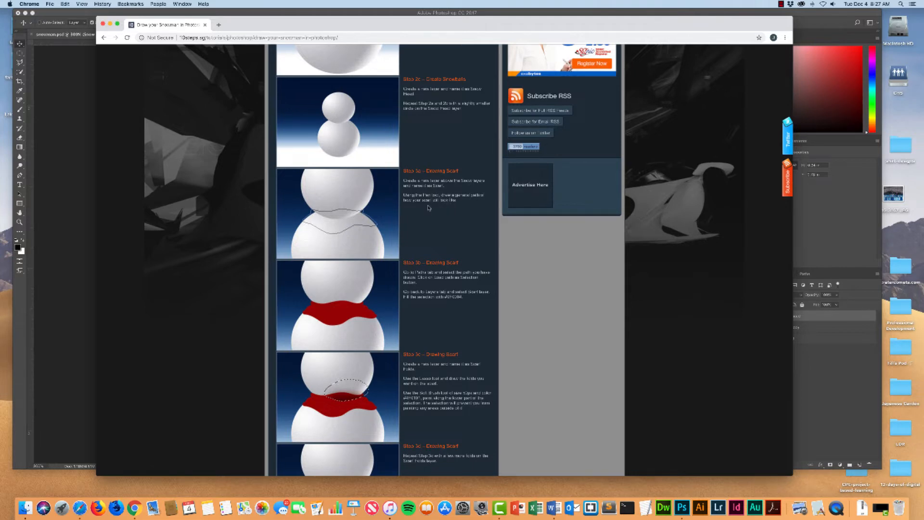
{"action": "scroll", "coordinate": [429, 201], "scroll_direction": "down", "scroll_amount": 2}
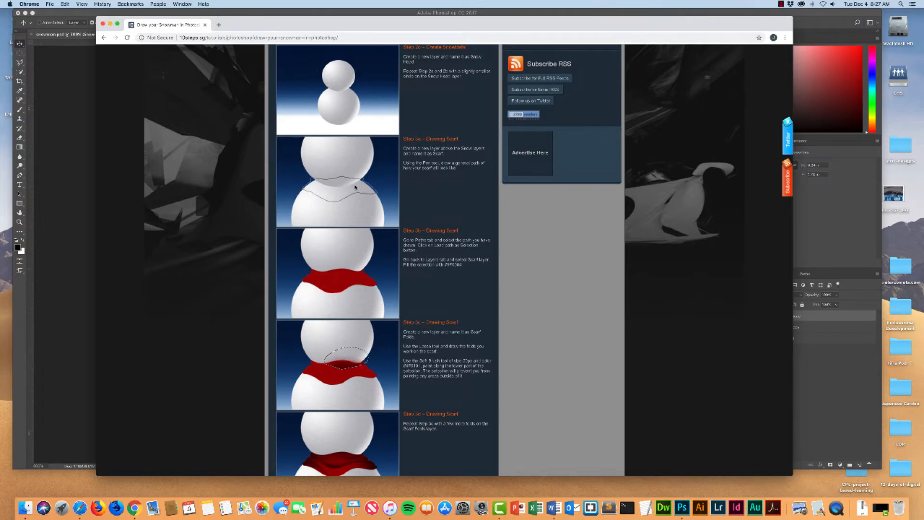
- Switch to Photoshop, add a new layer above the snowman's head layer and name it Scarf
{"action": "key", "text": "super+Tab"}
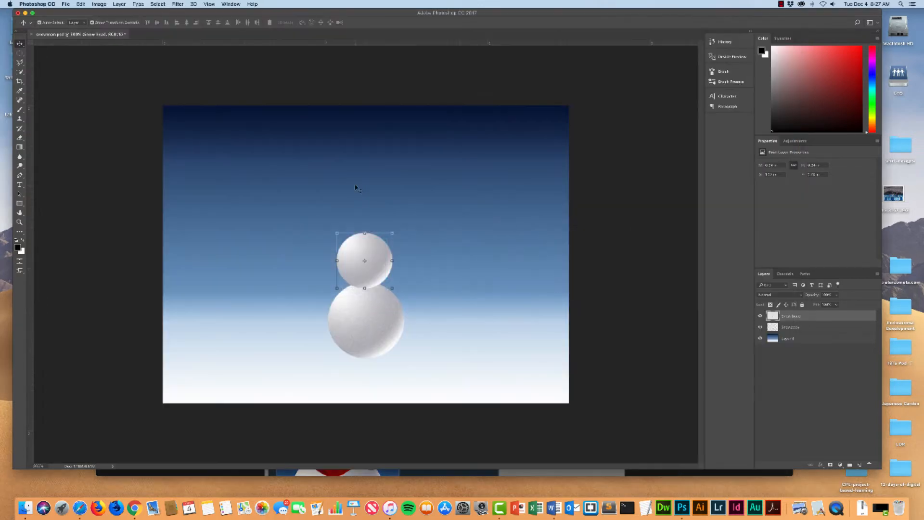
{"action": "left_click", "coordinate": [860, 465]}
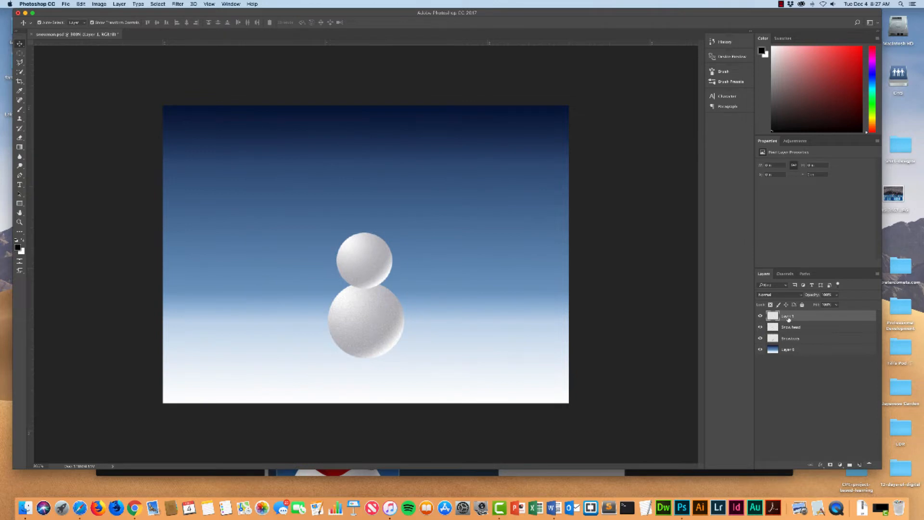
{"action": "double_click", "coordinate": [788, 316]}
{"action": "left_click", "coordinate": [811, 318]}
- Move the snowman's head down slightly to overlap the body more, and reselect the Scarf layer with the Pen tool
{"action": "key", "text": "p"}
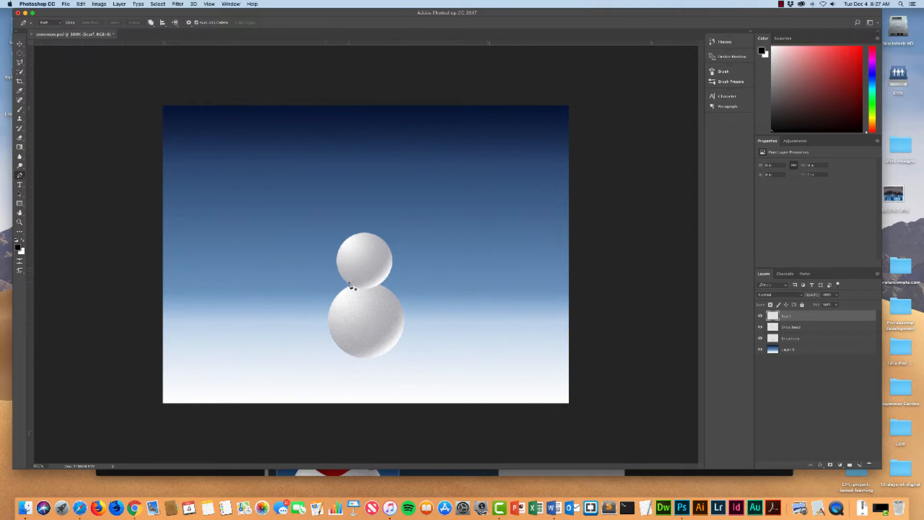
{"action": "key", "text": "super+equal"}
{"action": "key", "text": "super+equal"}
{"action": "key", "text": "super+equal"}
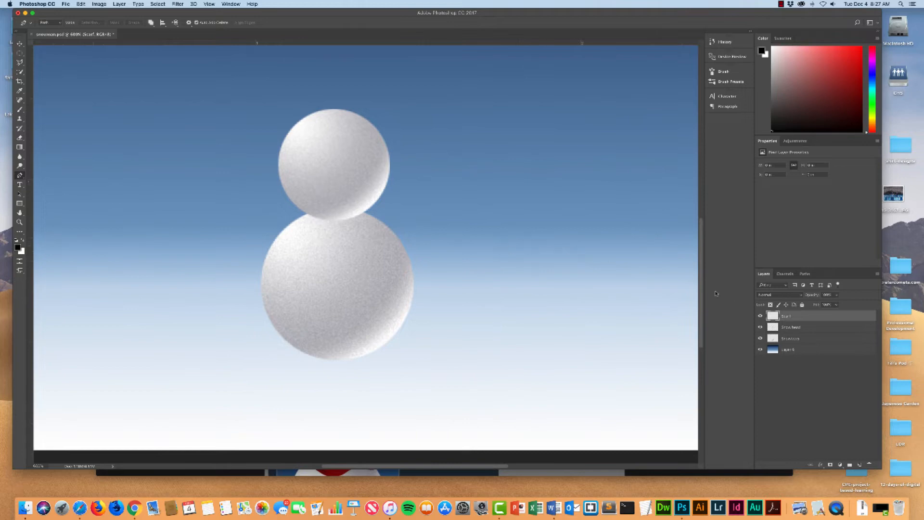
{"action": "left_click", "coordinate": [799, 326]}
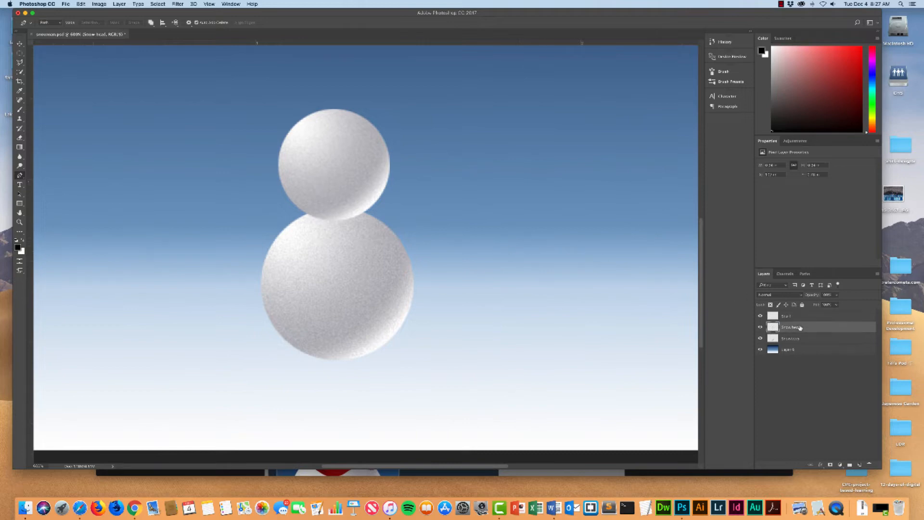
{"action": "left_click", "coordinate": [20, 44]}
{"action": "left_click_drag", "start_coordinate": [345, 155], "coordinate": [344, 161]}
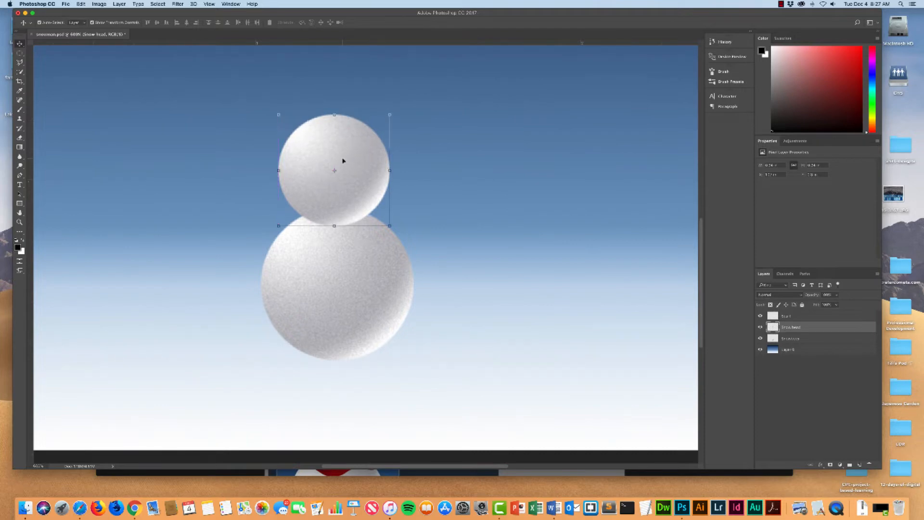
{"action": "left_click", "coordinate": [802, 316]}
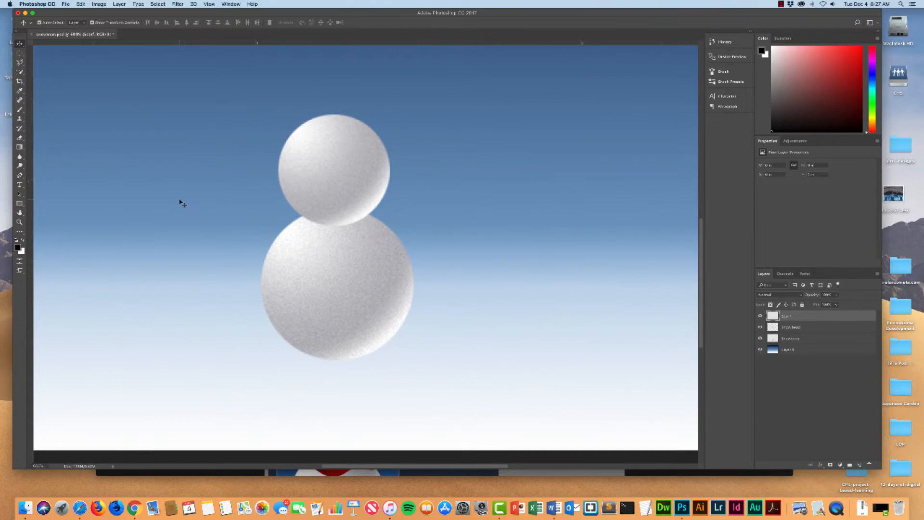
{"action": "key", "text": "p"}
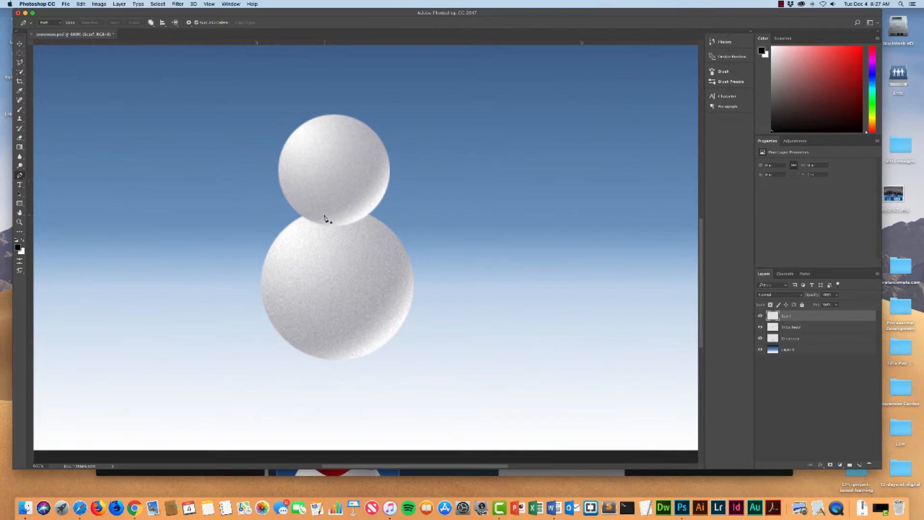
- Switch to Chrome, narrow the tutorial window and move it to the right side of the desktop, and return to Photoshop
{"action": "key", "text": "super+Tab"}
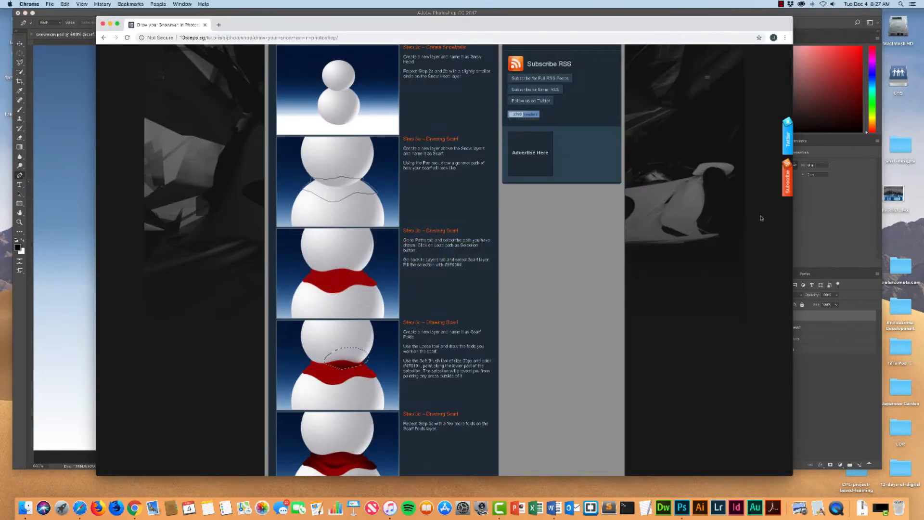
{"action": "left_click_drag", "start_coordinate": [793, 234], "coordinate": [625, 223]}
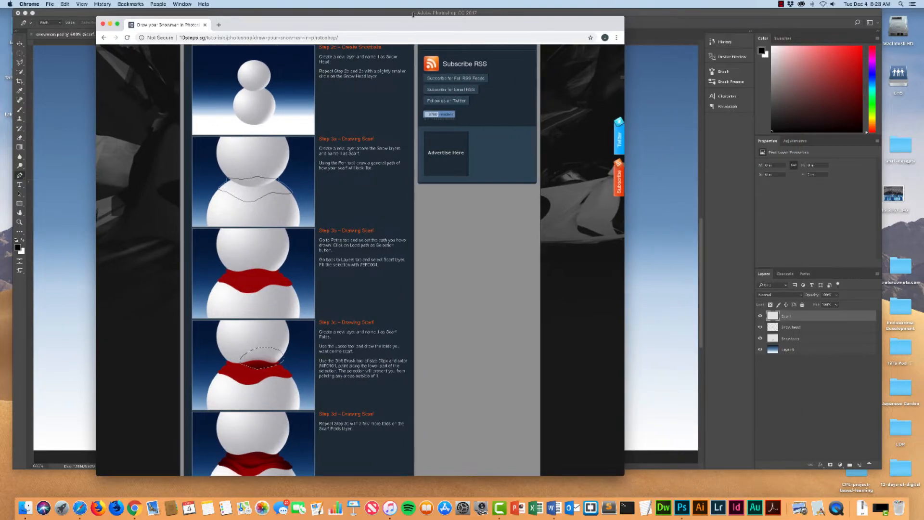
{"action": "left_click_drag", "start_coordinate": [274, 23], "coordinate": [553, 15]}
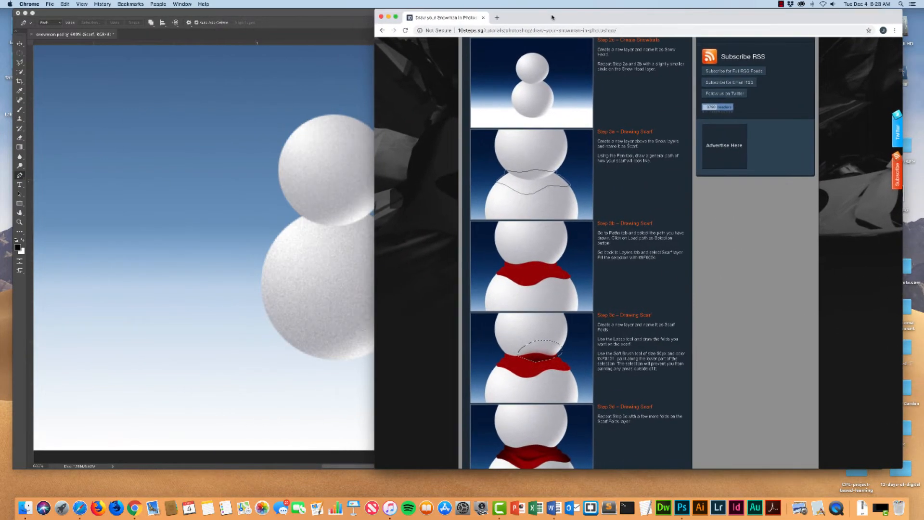
{"action": "left_click", "coordinate": [243, 13]}
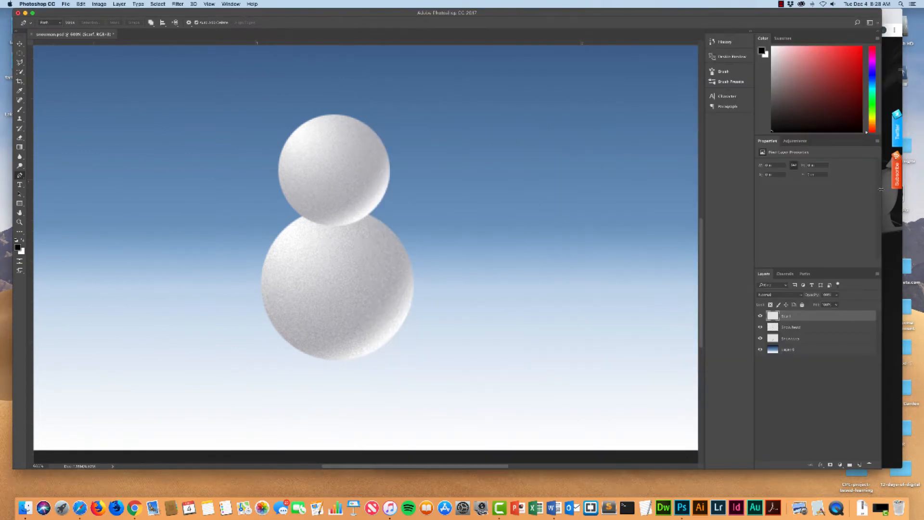
- Narrow the Photoshop window and arrange it side by side with the tutorial, keeping the snowman in view
{"action": "left_click_drag", "start_coordinate": [877, 191], "coordinate": [612, 191]}
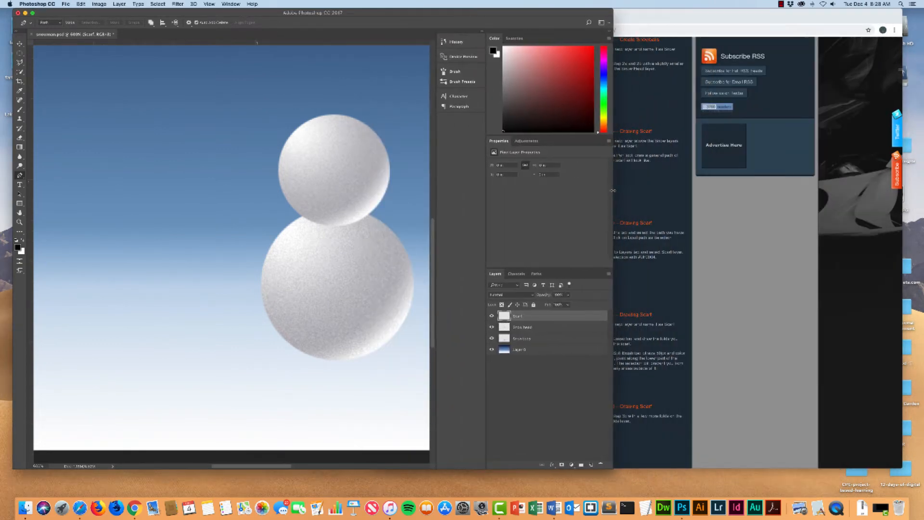
{"action": "left_click_drag", "start_coordinate": [238, 465], "coordinate": [258, 465]}
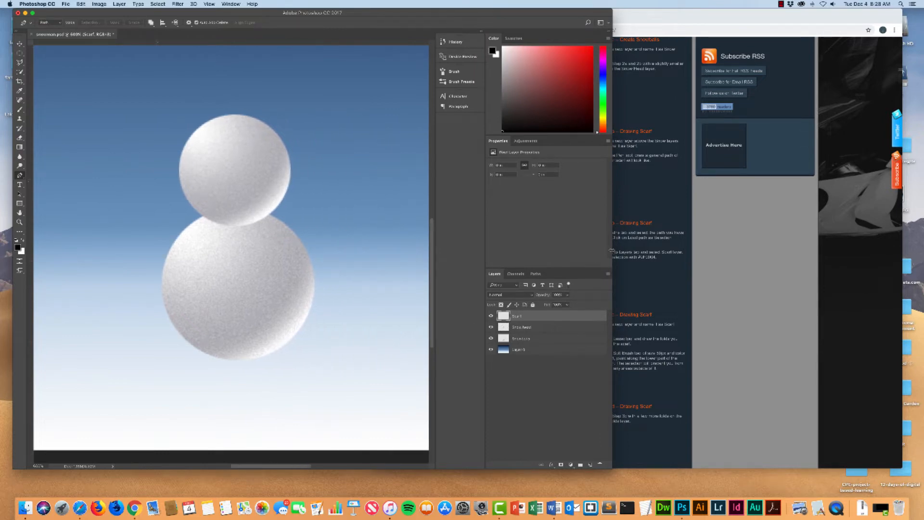
{"action": "left_click_drag", "start_coordinate": [611, 250], "coordinate": [543, 251]}
{"action": "mouse_move", "coordinate": [632, 16]}
{"action": "left_mouse_down"}
{"action": "mouse_move", "coordinate": [712, 17]}
{"action": "mouse_move", "coordinate": [645, 17]}
{"action": "left_mouse_up"}
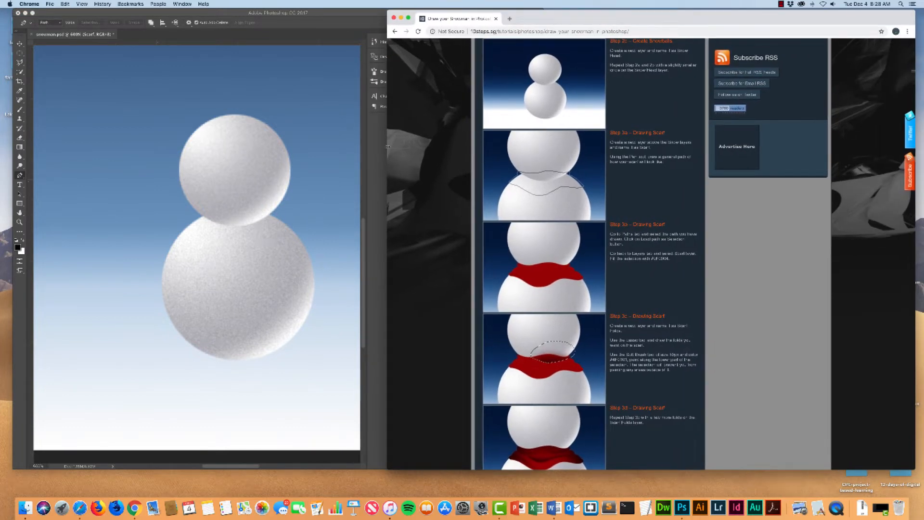
{"action": "left_click_drag", "start_coordinate": [388, 147], "coordinate": [545, 145]}
{"action": "left_click", "coordinate": [397, 15]}
{"action": "left_click_drag", "start_coordinate": [397, 15], "coordinate": [404, 15]}
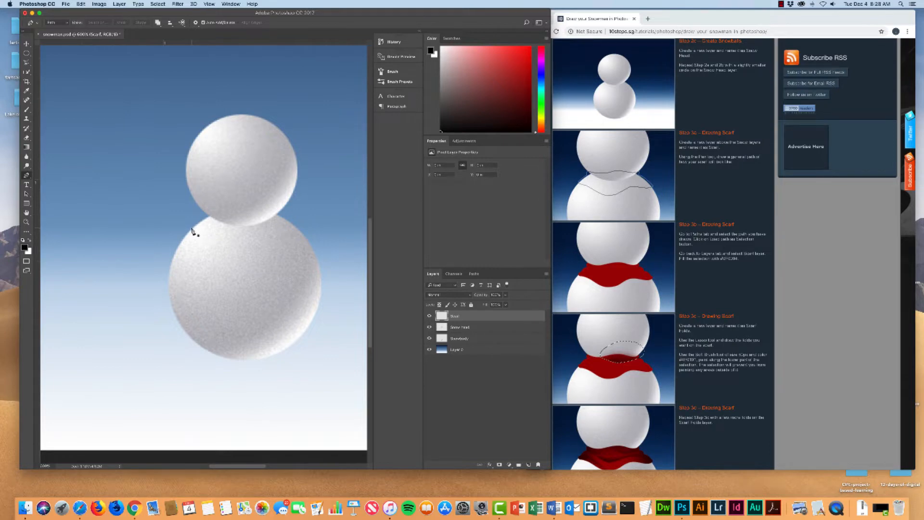
- Draw the scarf's wavy lower edge as a Pen path across the upper part of the body and shape its curves
{"action": "left_click", "coordinate": [191, 229]}
{"action": "left_click", "coordinate": [242, 245]}
{"action": "left_click_drag", "start_coordinate": [228, 243], "coordinate": [213, 238]}
{"action": "left_click", "coordinate": [295, 227]}
{"action": "left_click_drag", "start_coordinate": [271, 234], "coordinate": [256, 234]}
{"action": "left_click_drag", "start_coordinate": [271, 235], "coordinate": [273, 235]}
{"action": "left_click_drag", "start_coordinate": [242, 249], "coordinate": [244, 261]}
{"action": "left_click_drag", "start_coordinate": [236, 228], "coordinate": [251, 230]}
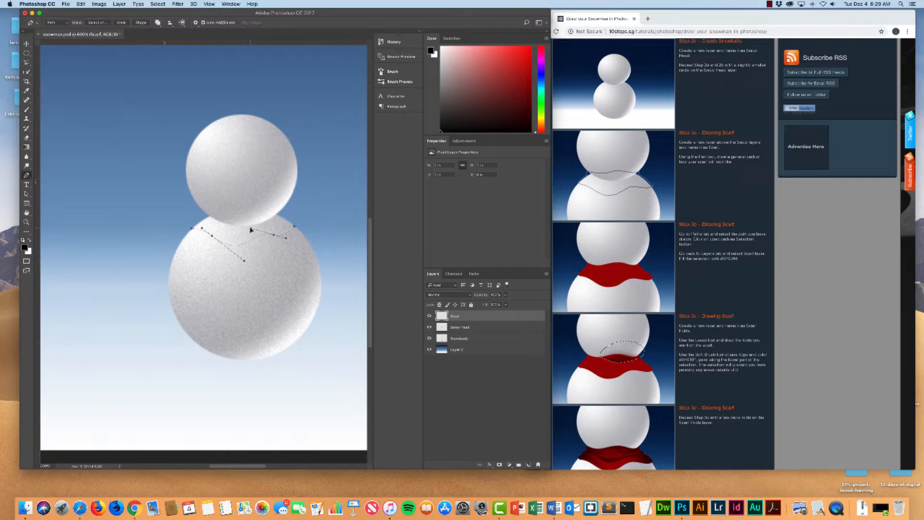
{"action": "left_click", "coordinate": [201, 224], "text": "super"}
{"action": "key", "text": "super+z"}
- Continue the scarf path up the body's right outline to the head and adjust its anchor points to follow the contour
{"action": "key", "text": "super+plus"}
{"action": "key", "text": "super+plus"}
{"action": "key", "text": "super+plus"}
{"action": "key", "text": "super+plus"}
{"action": "left_click_drag", "start_coordinate": [325, 293], "coordinate": [217, 324]}
{"action": "key", "text": "super+minus"}
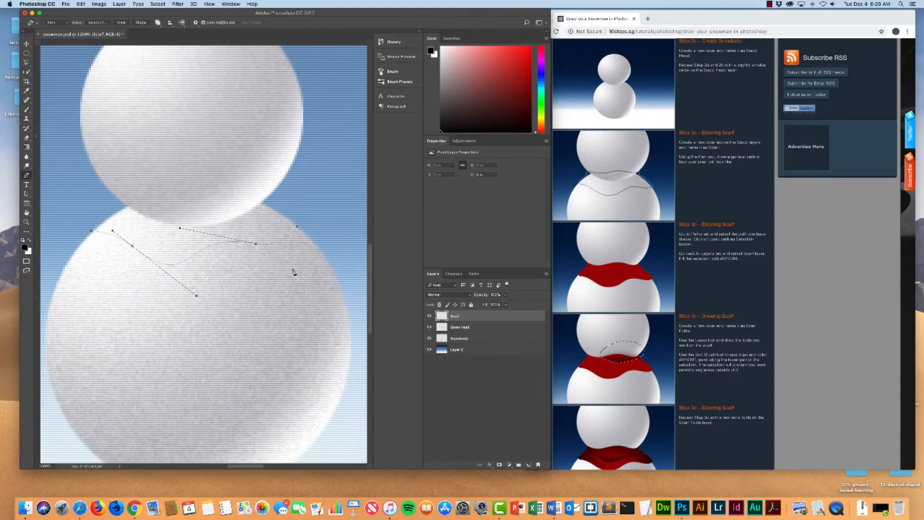
{"action": "left_click", "coordinate": [263, 199]}
{"action": "scroll", "coordinate": [280, 216], "scroll_direction": "up", "scroll_amount": 5}
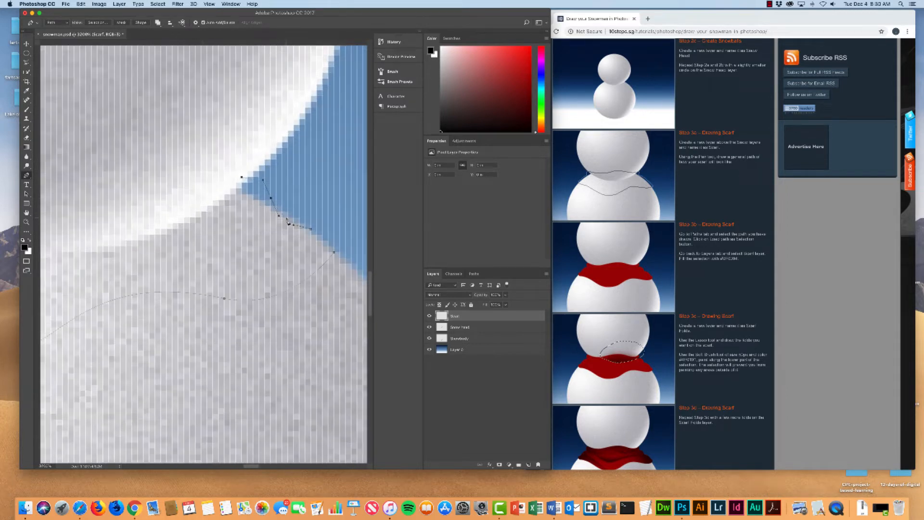
{"action": "left_click", "coordinate": [286, 219]}
{"action": "left_click_drag", "start_coordinate": [287, 219], "coordinate": [291, 215]}
{"action": "left_click_drag", "start_coordinate": [254, 241], "coordinate": [303, 240]}
- Draw the scarf's upper edge across the bottom of the head and bend it into a gentle wave
{"action": "key", "text": "super+minus"}
{"action": "key", "text": "super+minus"}
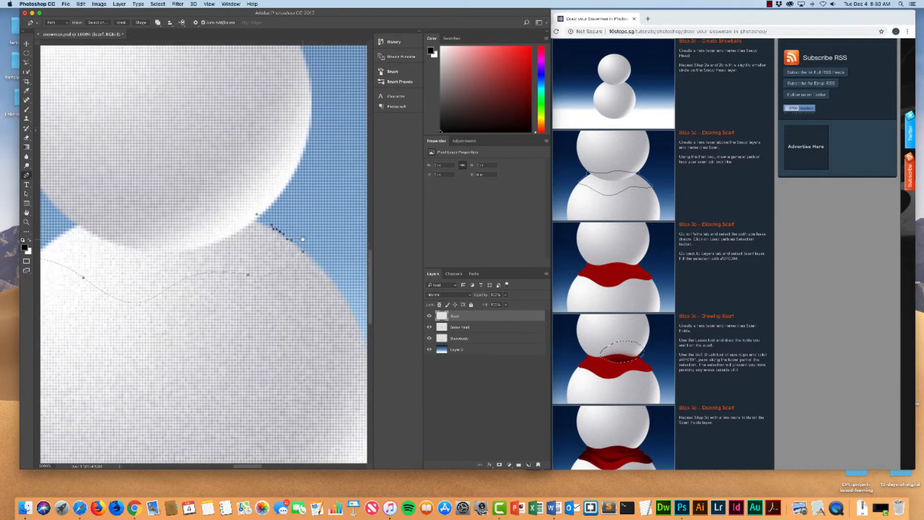
{"action": "left_click_drag", "start_coordinate": [219, 312], "coordinate": [244, 311]}
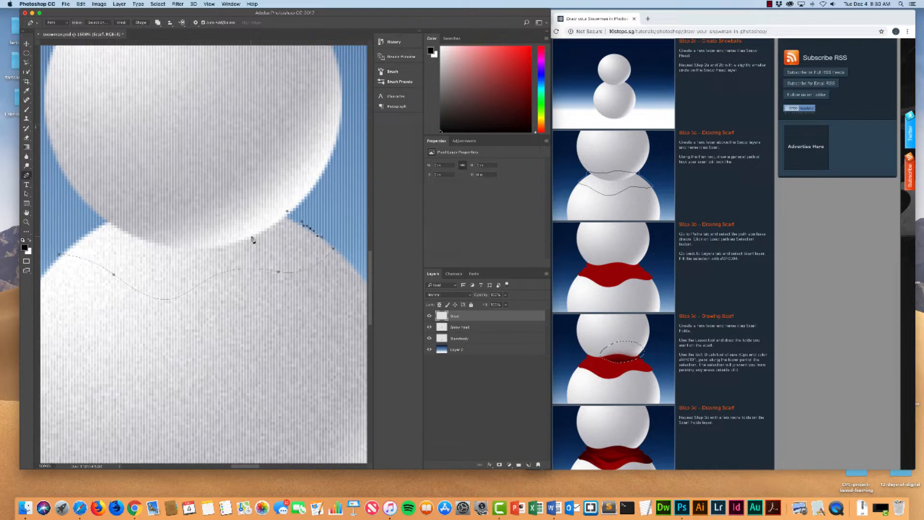
{"action": "left_click", "coordinate": [103, 218]}
{"action": "left_click", "coordinate": [197, 215]}
{"action": "left_click_drag", "start_coordinate": [246, 215], "coordinate": [247, 199]}
{"action": "left_click_drag", "start_coordinate": [197, 215], "coordinate": [196, 226]}
{"action": "left_click_drag", "start_coordinate": [246, 211], "coordinate": [256, 200]}
{"action": "key", "text": "super+z"}
{"action": "mouse_move", "coordinate": [246, 211]}
{"action": "left_mouse_down"}
{"action": "mouse_move", "coordinate": [268, 202]}
{"action": "mouse_move", "coordinate": [250, 198]}
{"action": "left_mouse_up"}
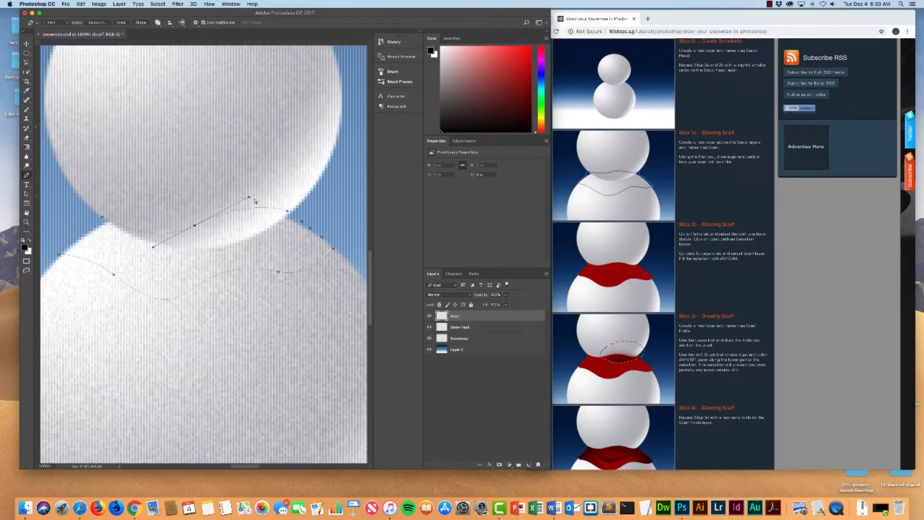
- Refine the corner and curve handles where the scarf's upper edge meets the right side of the neck
{"action": "left_click", "coordinate": [287, 212]}
{"action": "left_click_drag", "start_coordinate": [292, 176], "coordinate": [275, 184]}
{"action": "mouse_move", "coordinate": [295, 224]}
{"action": "left_mouse_down"}
{"action": "mouse_move", "coordinate": [279, 212]}
{"action": "mouse_move", "coordinate": [290, 217]}
{"action": "left_mouse_up"}
{"action": "left_click_drag", "start_coordinate": [246, 199], "coordinate": [237, 208]}
- Place and adjust anchor points down the scarf's left end, from the neck along the body's outline
{"action": "left_click_drag", "start_coordinate": [203, 368], "coordinate": [272, 362]}
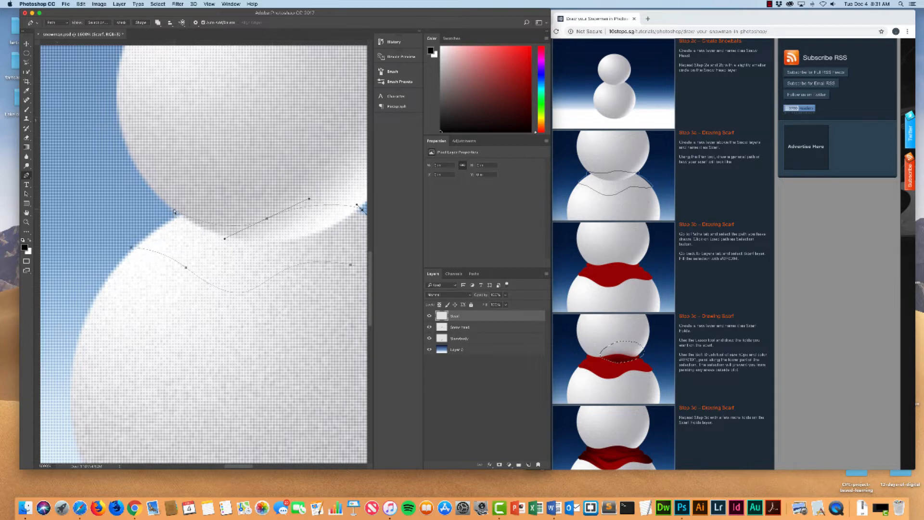
{"action": "left_click_drag", "start_coordinate": [174, 211], "coordinate": [177, 214]}
{"action": "left_click", "coordinate": [162, 227]}
{"action": "left_click", "coordinate": [143, 239]}
{"action": "mouse_move", "coordinate": [179, 218]}
{"action": "left_mouse_down"}
{"action": "mouse_move", "coordinate": [212, 248]}
{"action": "mouse_move", "coordinate": [183, 217]}
{"action": "left_mouse_up"}
{"action": "mouse_move", "coordinate": [157, 224]}
{"action": "left_mouse_down"}
{"action": "mouse_move", "coordinate": [169, 221]}
{"action": "mouse_move", "coordinate": [161, 223]}
{"action": "left_mouse_up"}
{"action": "left_click", "coordinate": [144, 238]}
- Fine-tune the scarf's left-end anchor points and close the path at its starting point
{"action": "key", "text": "super+plus"}
{"action": "left_click_drag", "start_coordinate": [165, 242], "coordinate": [228, 243]}
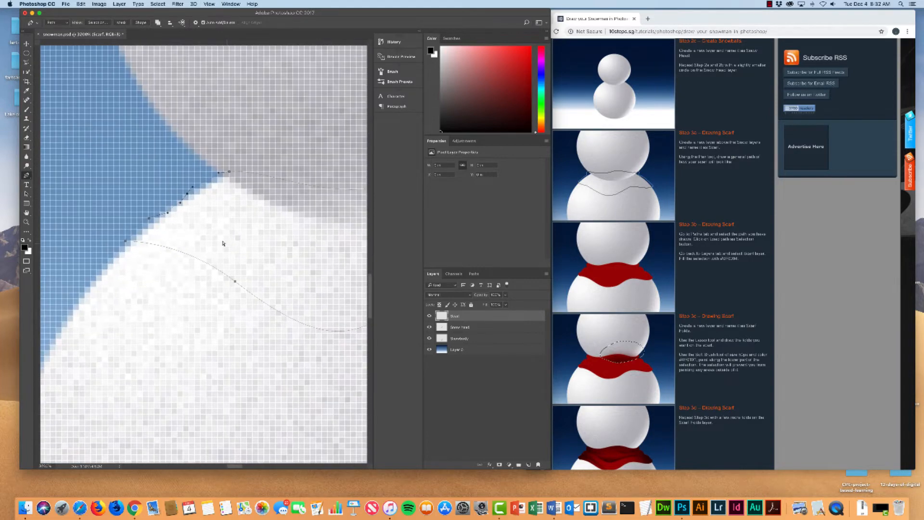
{"action": "left_click_drag", "start_coordinate": [188, 194], "coordinate": [187, 191]}
{"action": "left_click", "coordinate": [125, 242]}
{"action": "left_click_drag", "start_coordinate": [125, 241], "coordinate": [130, 241]}
{"action": "key", "text": "super+z"}
{"action": "key", "text": "super+minus"}
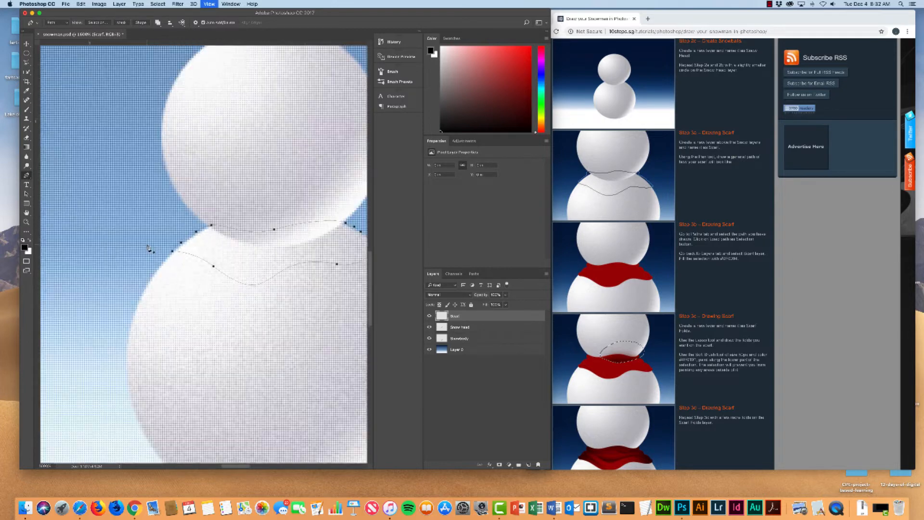
{"action": "key", "text": "super+minus"}
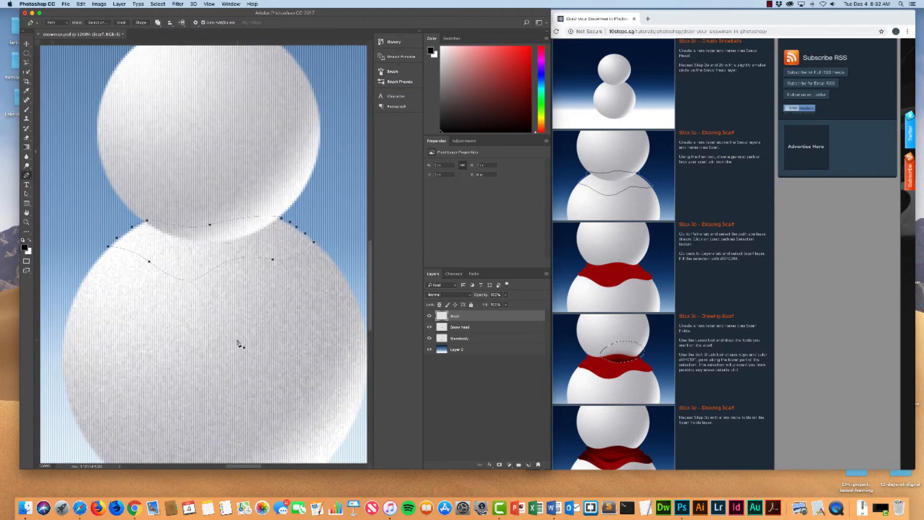
- Copy the scarf colour's hex code from Step 3b of the tutorial in Chrome and return to Photoshop
{"action": "key", "text": "super+Tab"}
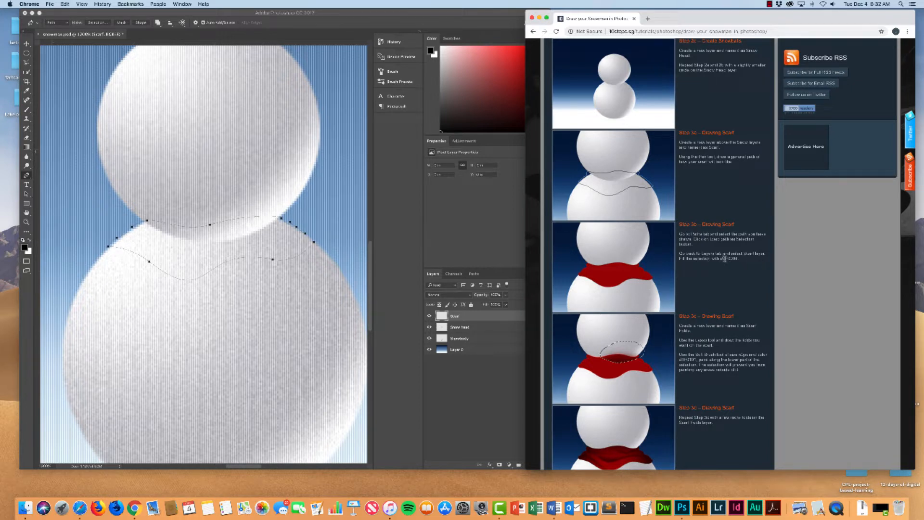
{"action": "left_click_drag", "start_coordinate": [722, 259], "coordinate": [739, 259]}
{"action": "left_click", "coordinate": [334, 13]}
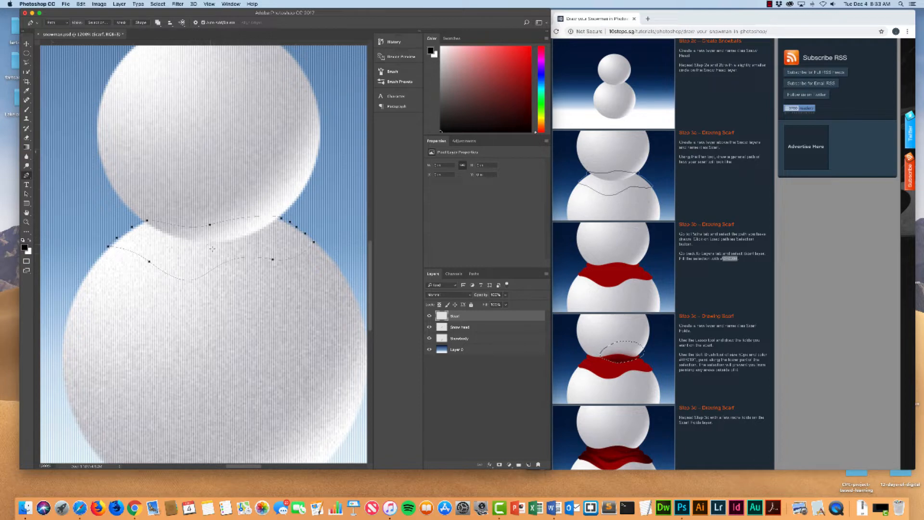
- Convert the closed scarf path into a new anti-aliased selection
{"action": "right_click", "coordinate": [210, 248]}
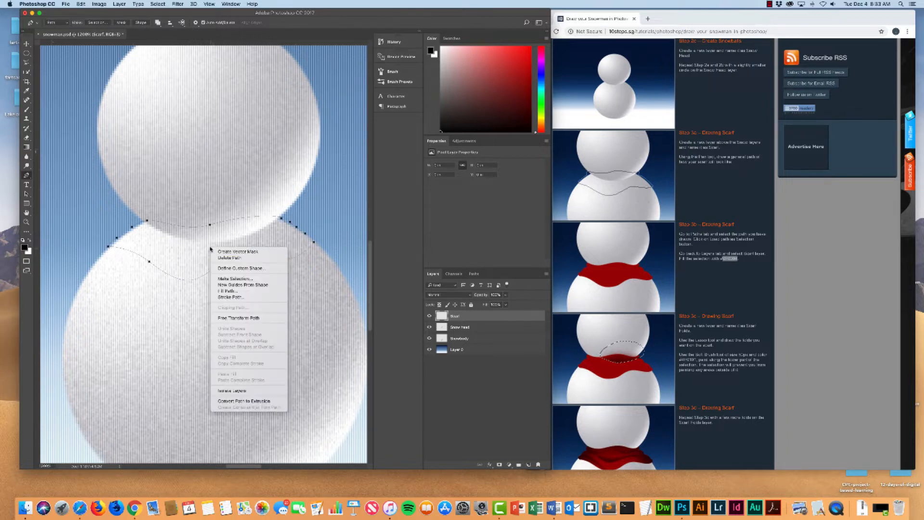
{"action": "left_click", "coordinate": [226, 280]}
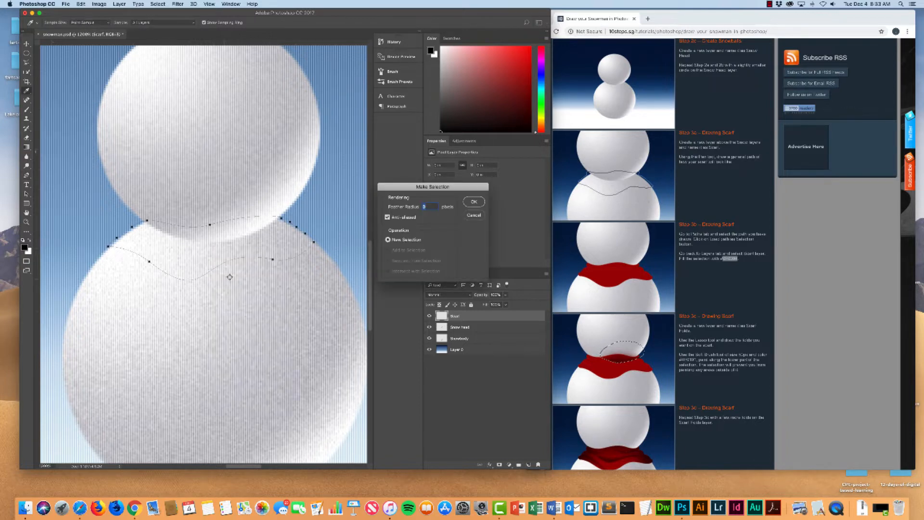
{"action": "key", "text": "Return"}
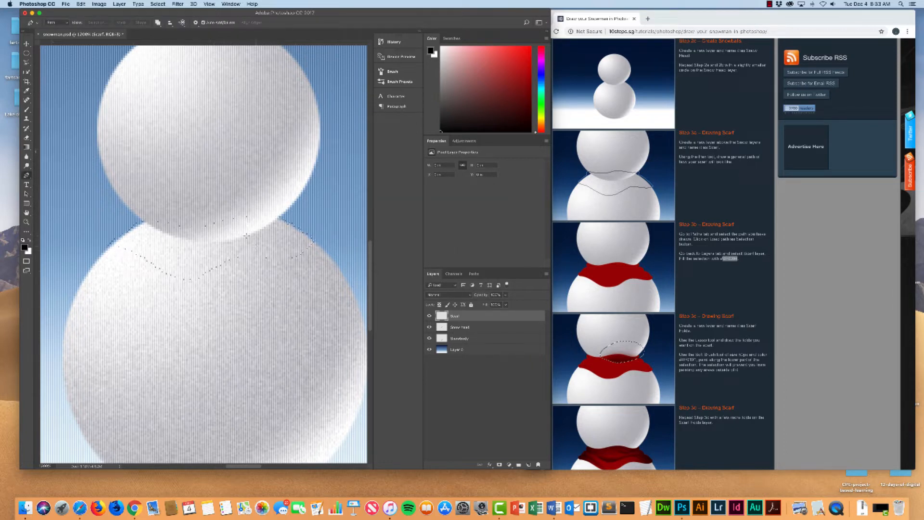
- Fill the scarf selection with colour #9F0004 in Normal mode at 100% opacity, and clear the selection
{"action": "left_click", "coordinate": [81, 4]}
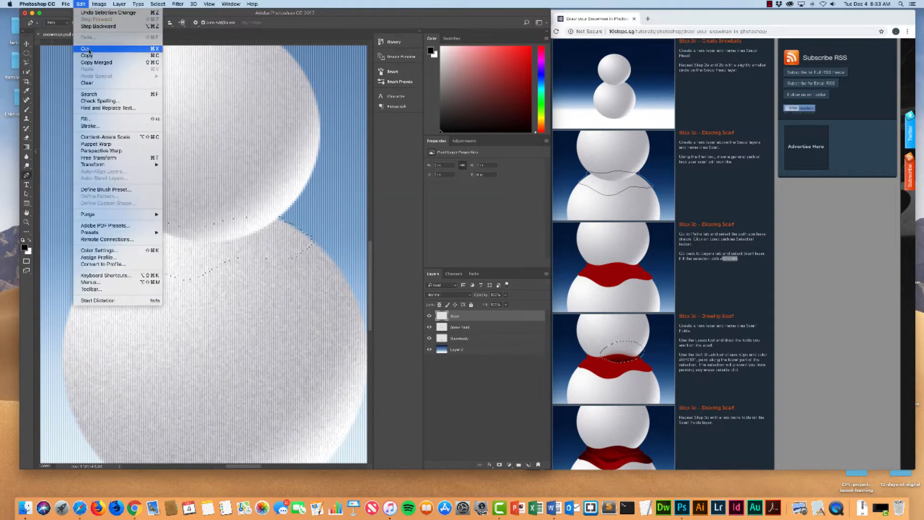
{"action": "left_click", "coordinate": [97, 120]}
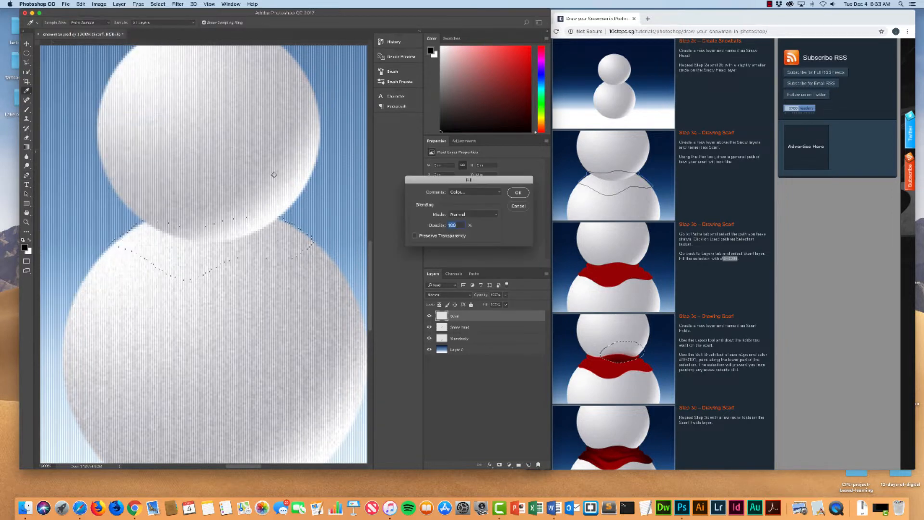
{"action": "left_click", "coordinate": [475, 193]}
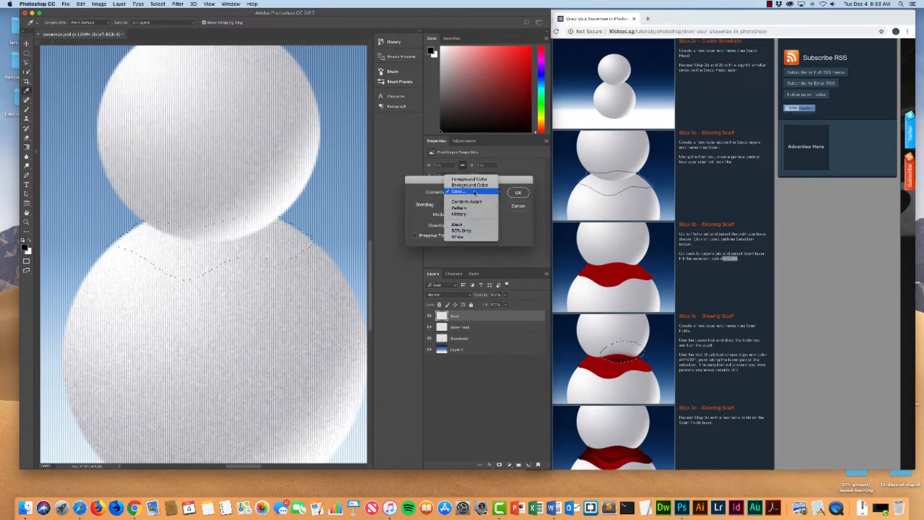
{"action": "left_click", "coordinate": [475, 192]}
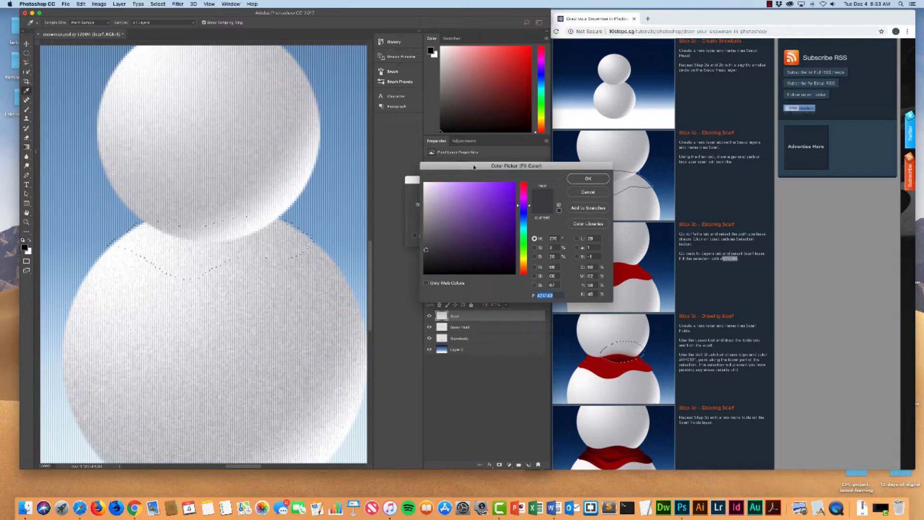
{"action": "left_click_drag", "start_coordinate": [477, 166], "coordinate": [490, 159]}
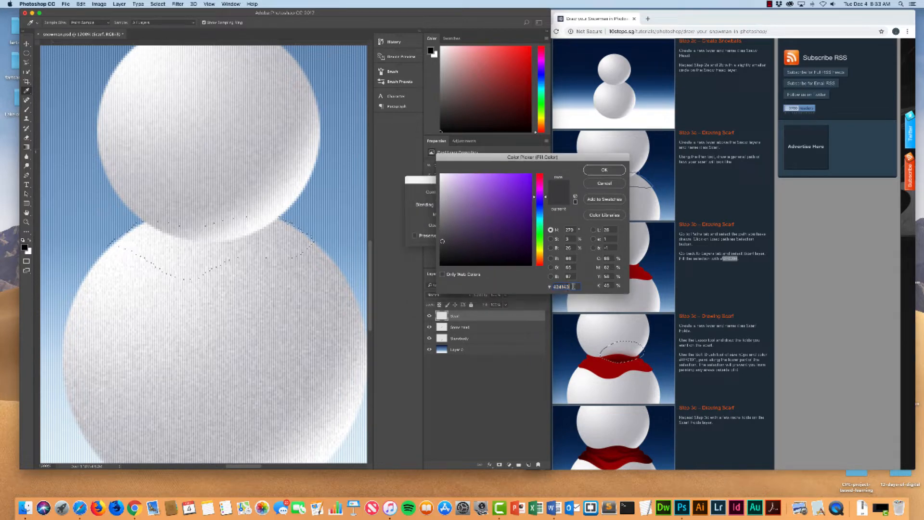
{"action": "type", "text": "9F0004"}
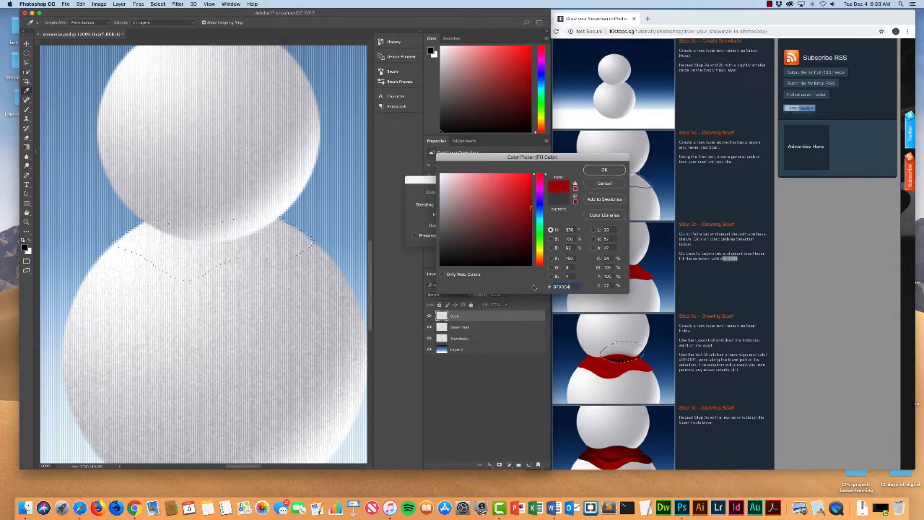
{"action": "left_click", "coordinate": [611, 171]}
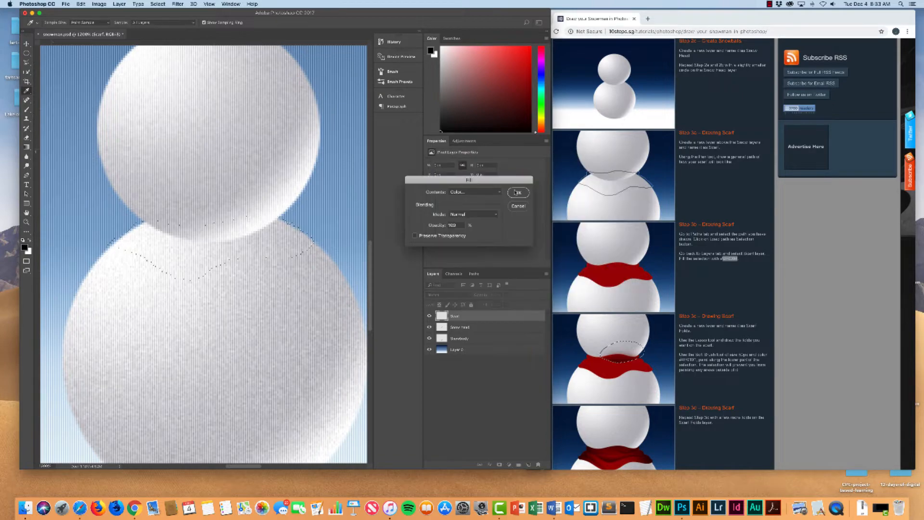
{"action": "left_click", "coordinate": [518, 193]}
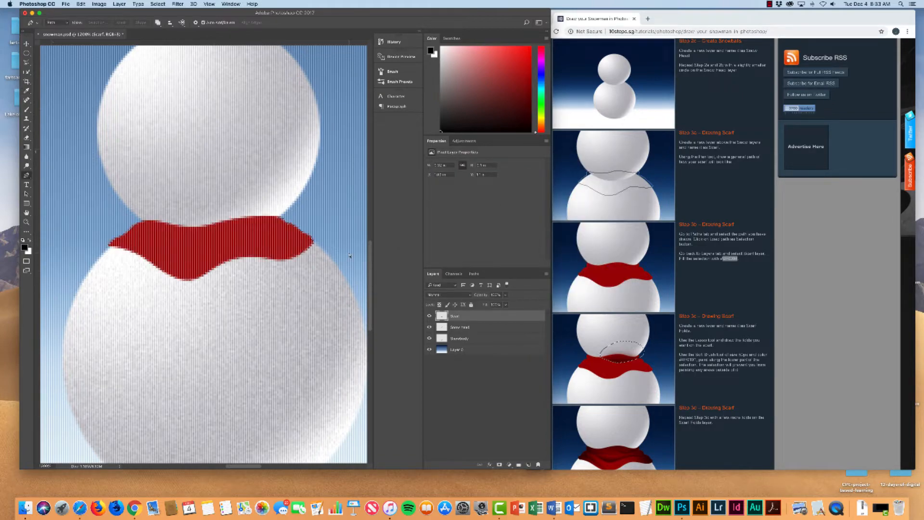
{"action": "key", "text": "super+minus"}
{"action": "key", "text": "super+minus"}
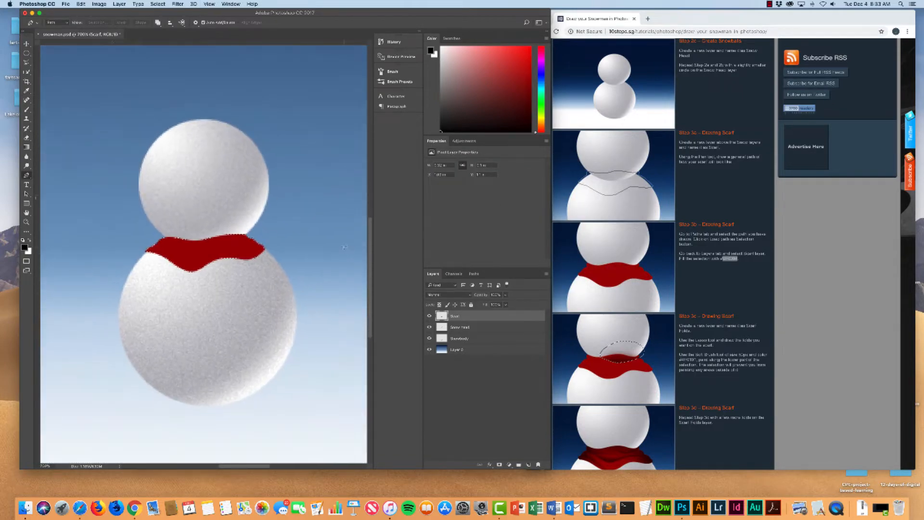
{"action": "key", "text": "super+d"}
{"action": "scroll", "coordinate": [333, 251], "scroll_direction": "left", "scroll_amount": 3}
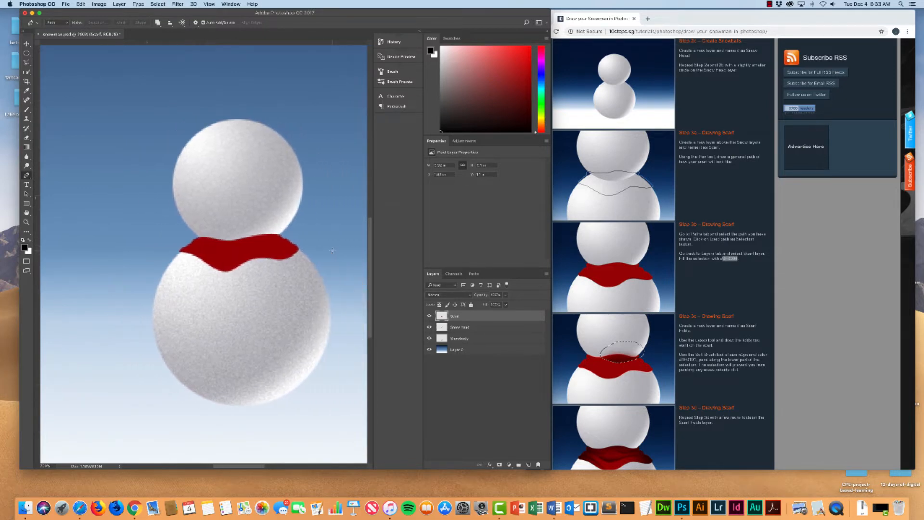
{"action": "key", "text": "super+minus"}
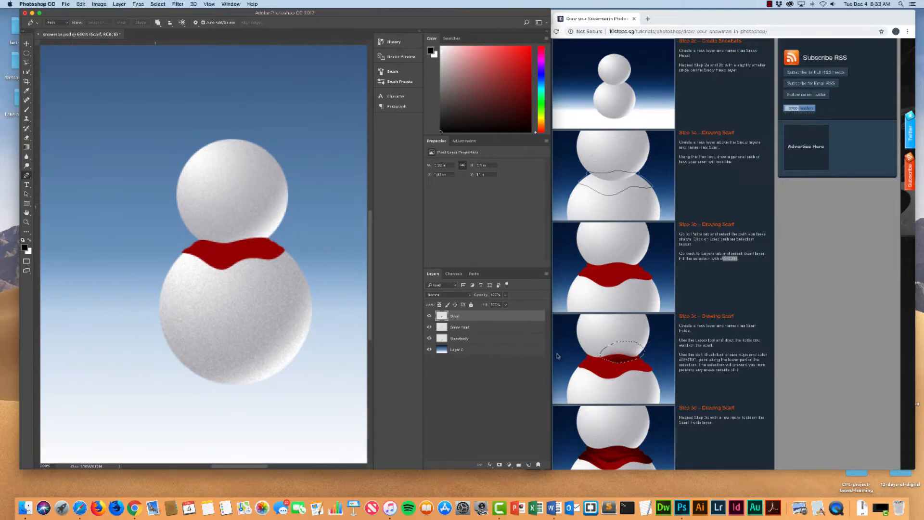
- Add a new layer above the scarf layer for Step 3c and name it Scarf Folds
{"action": "scroll", "coordinate": [638, 261], "scroll_direction": "down", "scroll_amount": 5}
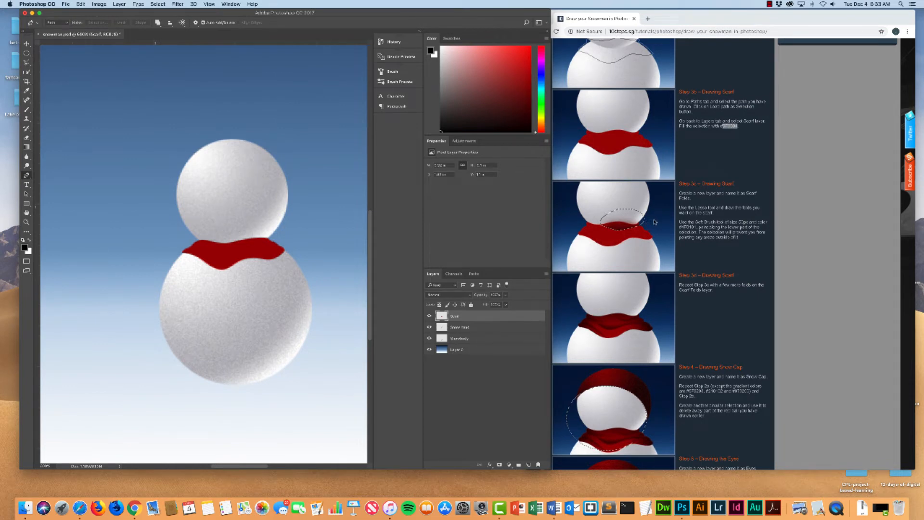
{"action": "left_click", "coordinate": [528, 465]}
{"action": "double_click", "coordinate": [457, 317]}
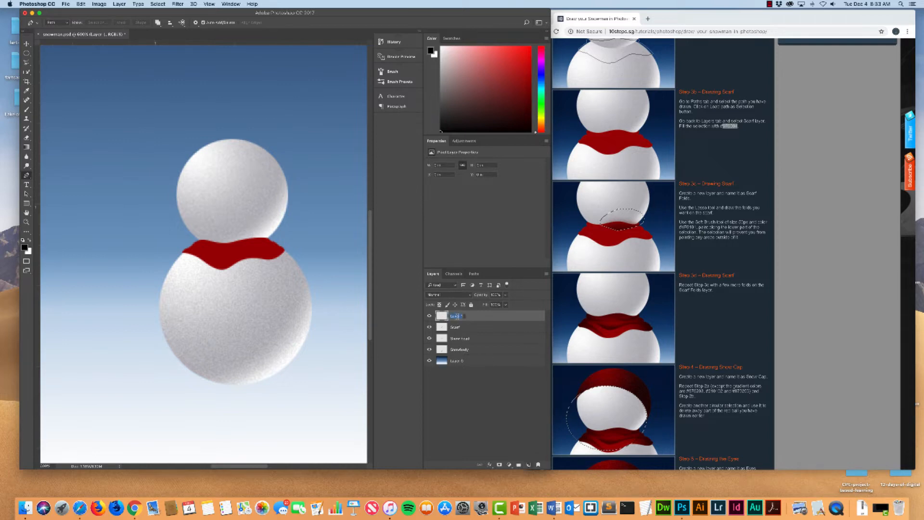
{"action": "type", "text": "SCARF"}
{"action": "key", "text": "BackSpace"}
{"action": "key", "text": "BackSpace"}
{"action": "type", "text": "rf Folds"}
{"action": "key", "text": "Return"}
- Select a freehand fold area with the Lasso tool, overlapping the scarf's upper right edge and the bottom of the head
{"action": "left_click", "coordinate": [27, 63]}
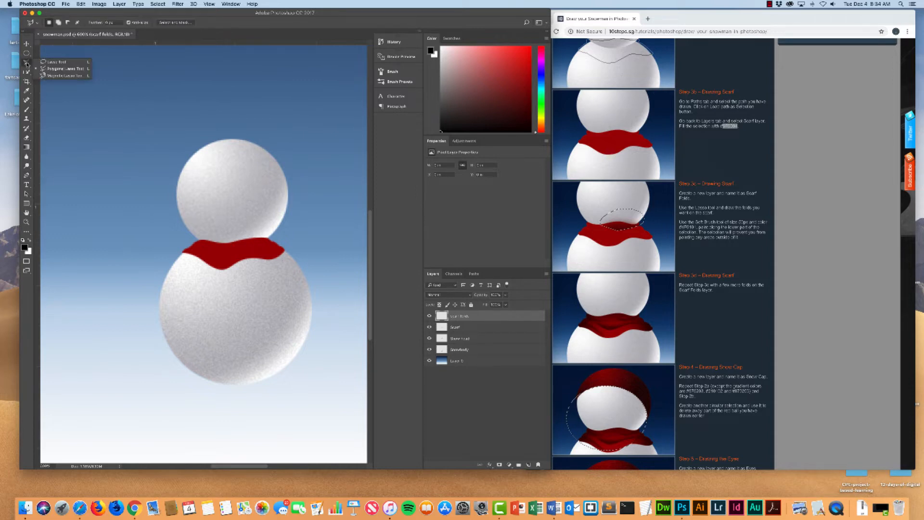
{"action": "left_click", "coordinate": [46, 62]}
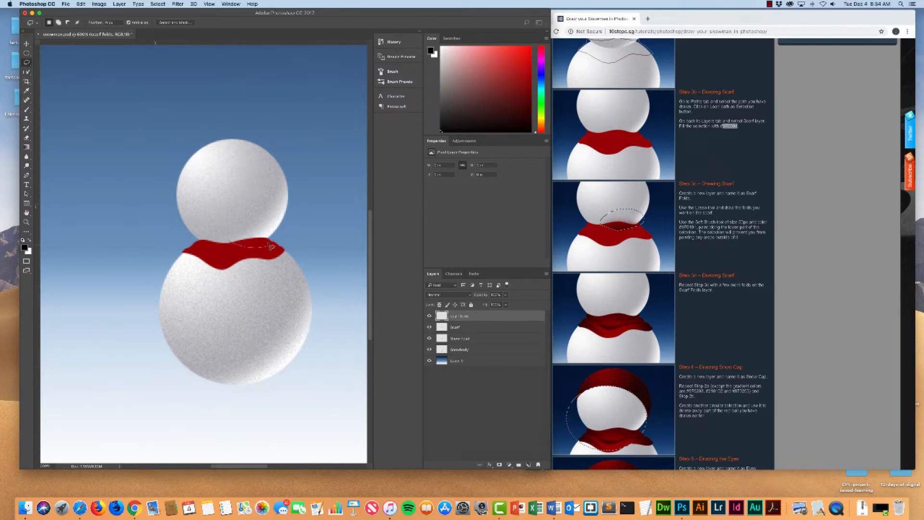
{"action": "mouse_move", "coordinate": [271, 246]}
{"action": "left_mouse_down"}
{"action": "mouse_move", "coordinate": [258, 228]}
{"action": "mouse_move", "coordinate": [229, 243]}
{"action": "left_mouse_up"}
- Set the brush to 60 px with the lowest hardness, try painting along the selected fold's lower edge, and deselect
{"action": "key", "text": "b"}
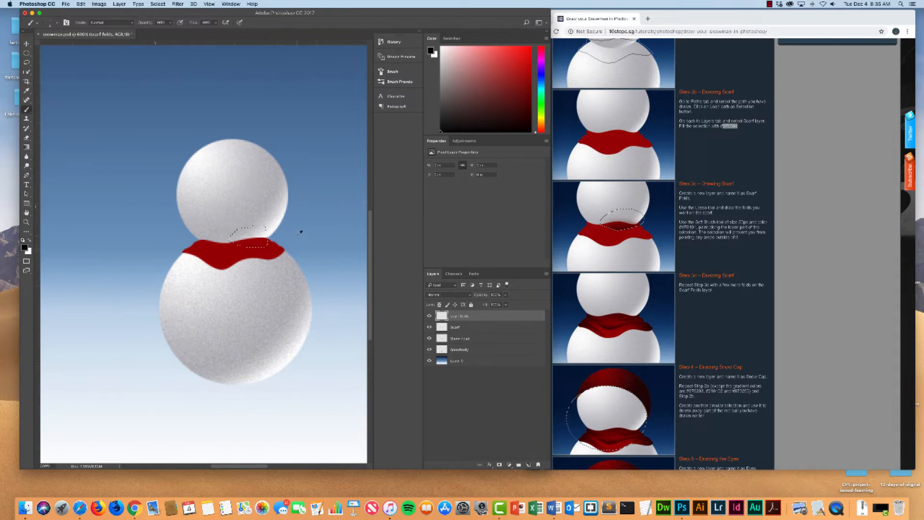
{"action": "right_click", "coordinate": [306, 211]}
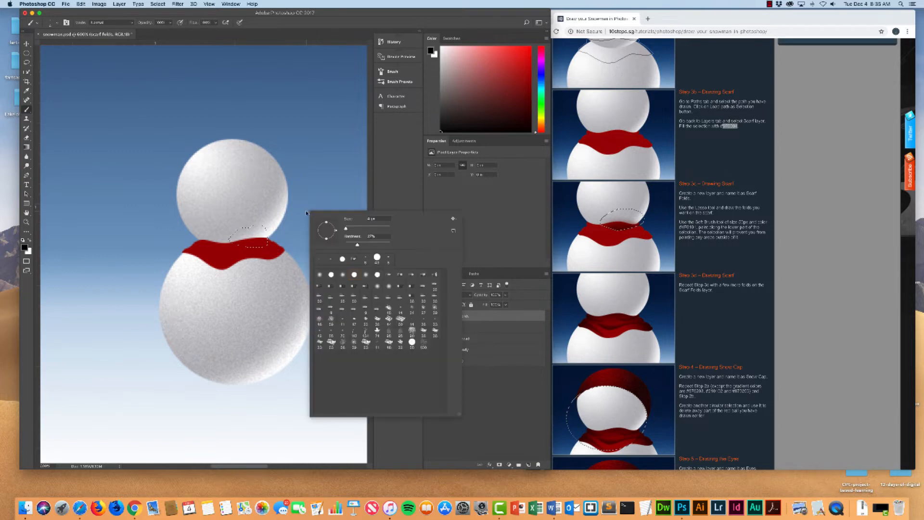
{"action": "left_click", "coordinate": [380, 219]}
{"action": "type", "text": "60"}
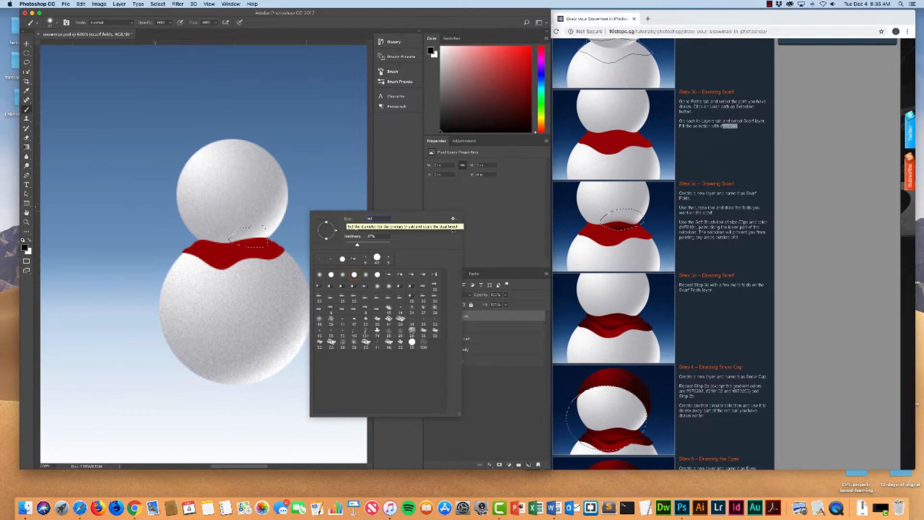
{"action": "left_click", "coordinate": [380, 237]}
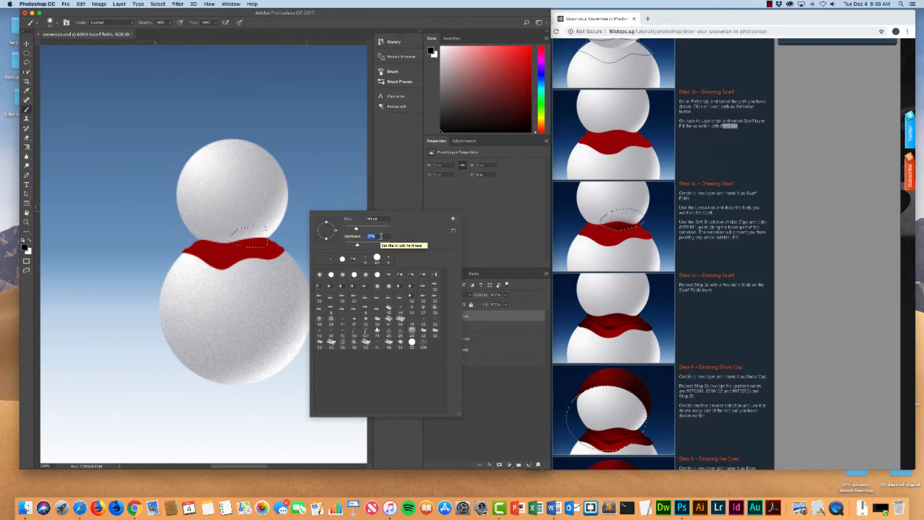
{"action": "left_click_drag", "start_coordinate": [357, 244], "coordinate": [333, 246]}
{"action": "key", "text": "Return"}
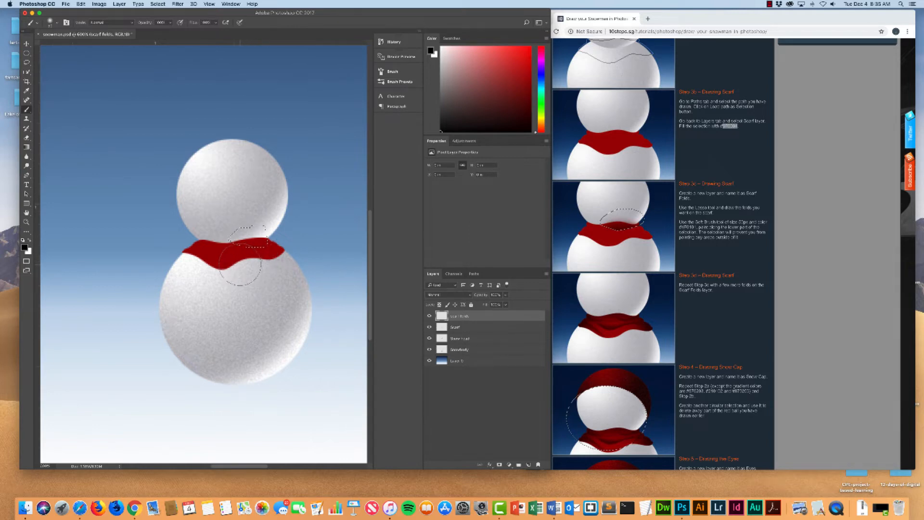
{"action": "left_click_drag", "start_coordinate": [242, 265], "coordinate": [264, 265]}
{"action": "key", "text": "super+d"}
- Select a new freehand fold area with the Lasso tool along the scarf's upper right edge, below the head
{"action": "key", "text": "l"}
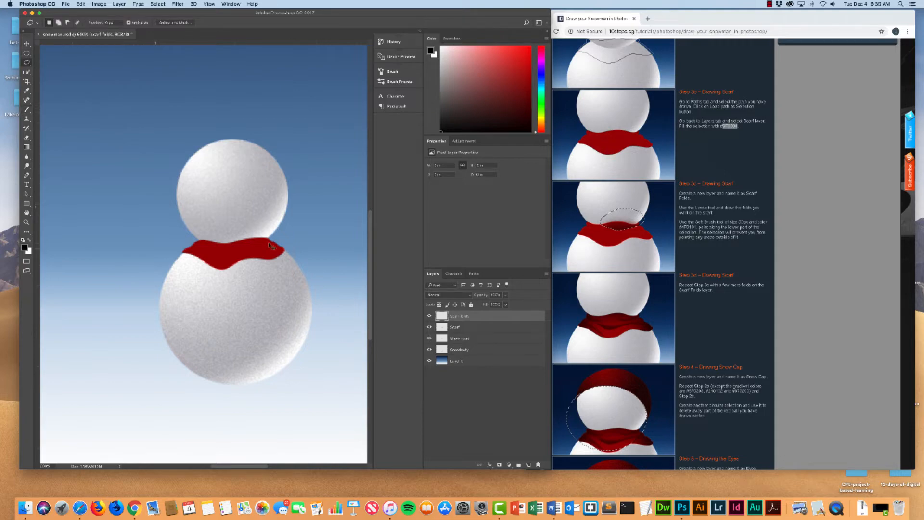
{"action": "key", "text": "super+plus"}
{"action": "key", "text": "super+plus"}
{"action": "key", "text": "super+plus"}
{"action": "key", "text": "super+plus"}
{"action": "left_click_drag", "start_coordinate": [312, 273], "coordinate": [215, 276]}
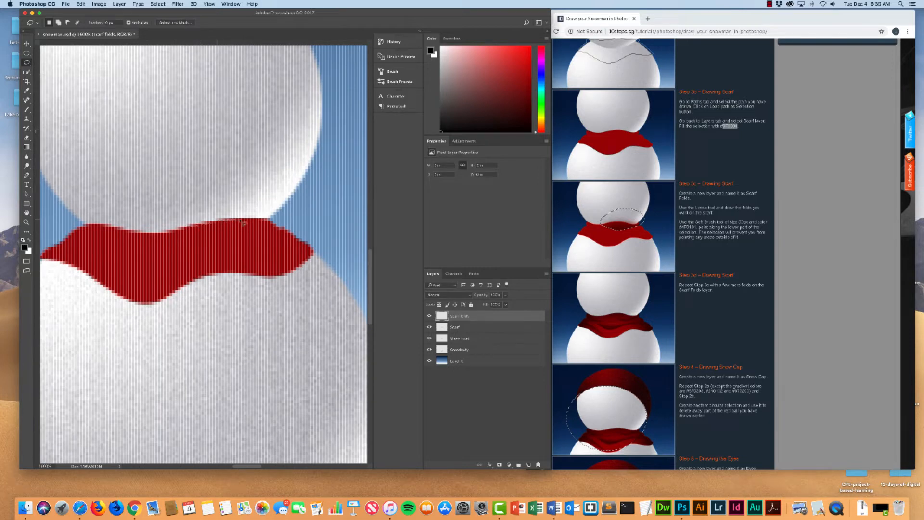
{"action": "mouse_move", "coordinate": [276, 230]}
{"action": "left_mouse_down"}
{"action": "mouse_move", "coordinate": [227, 243]}
{"action": "mouse_move", "coordinate": [174, 236]}
{"action": "mouse_move", "coordinate": [255, 227]}
{"action": "left_mouse_up"}
- Paint soft black shading along the lower part of the selected fold and clear the selection
{"action": "key", "text": "b"}
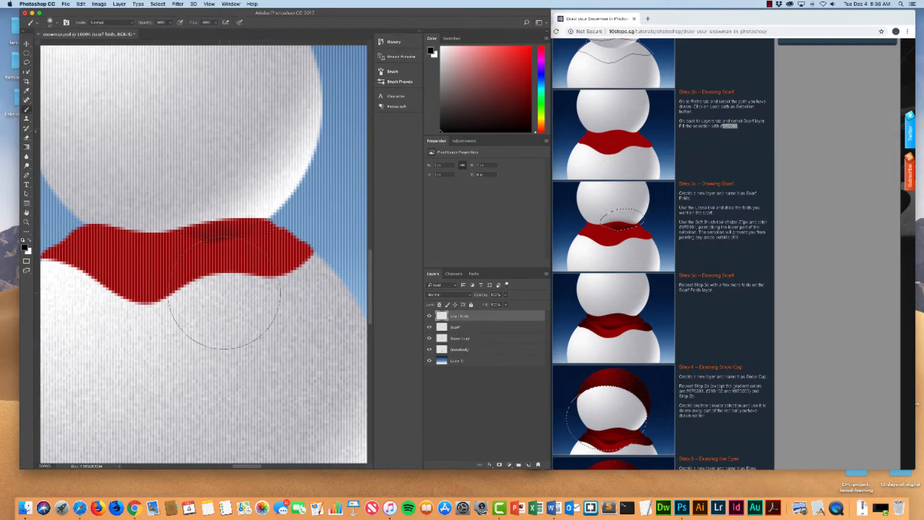
{"action": "left_click_drag", "start_coordinate": [224, 292], "coordinate": [260, 292]}
{"action": "key", "text": "super+d"}
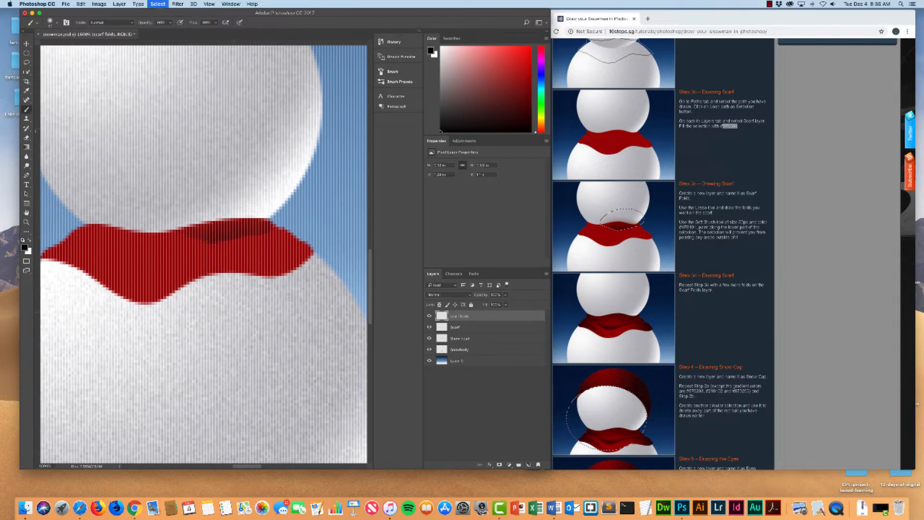
- Select a second fold area with the Lasso across the scarf's right tip and switch to the Brush tool
{"action": "left_click_drag", "start_coordinate": [170, 373], "coordinate": [202, 361]}
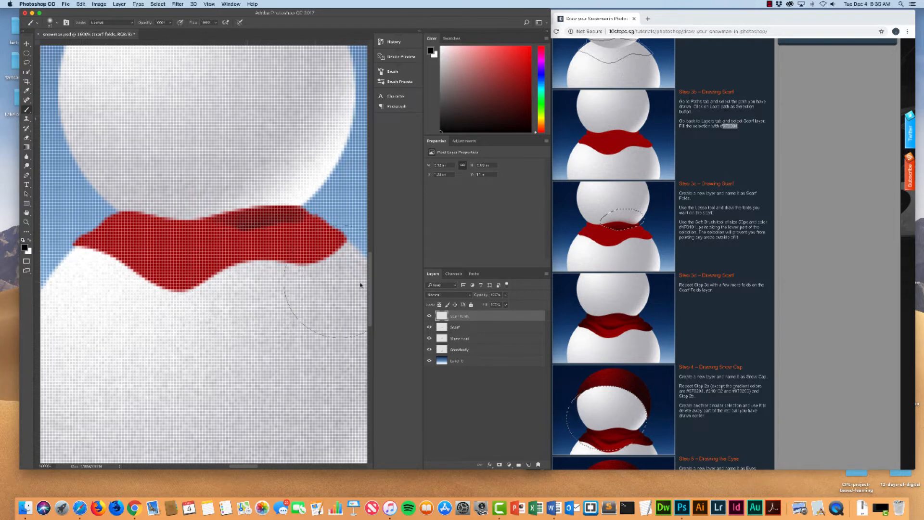
{"action": "scroll", "coordinate": [705, 248], "scroll_direction": "down", "scroll_amount": 2}
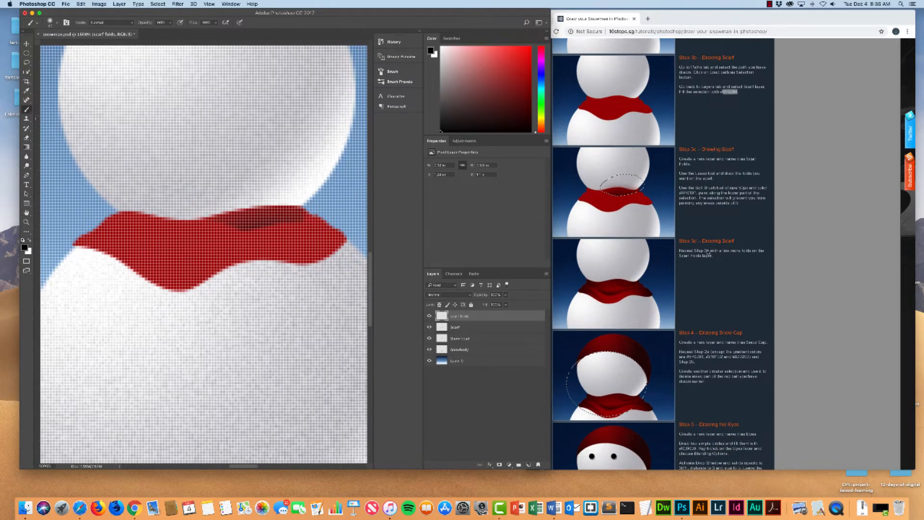
{"action": "scroll", "coordinate": [711, 259], "scroll_direction": "down", "scroll_amount": 1}
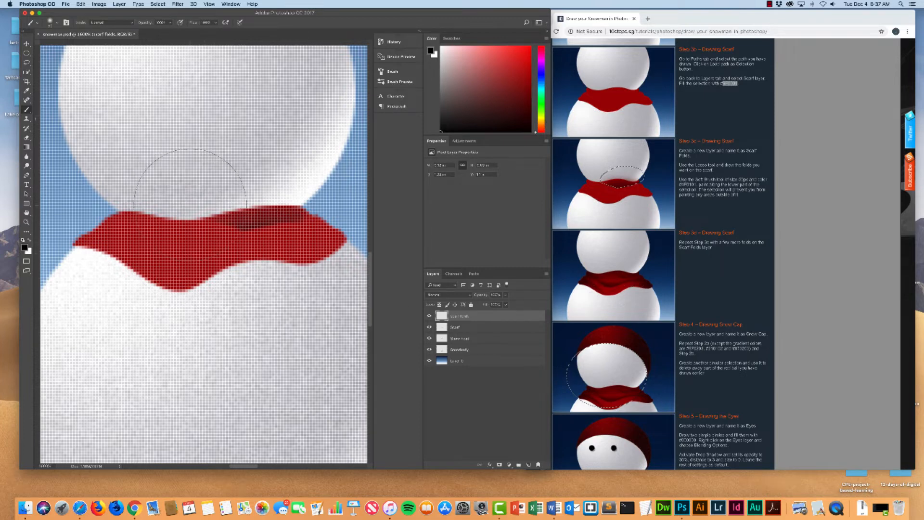
{"action": "key", "text": "l"}
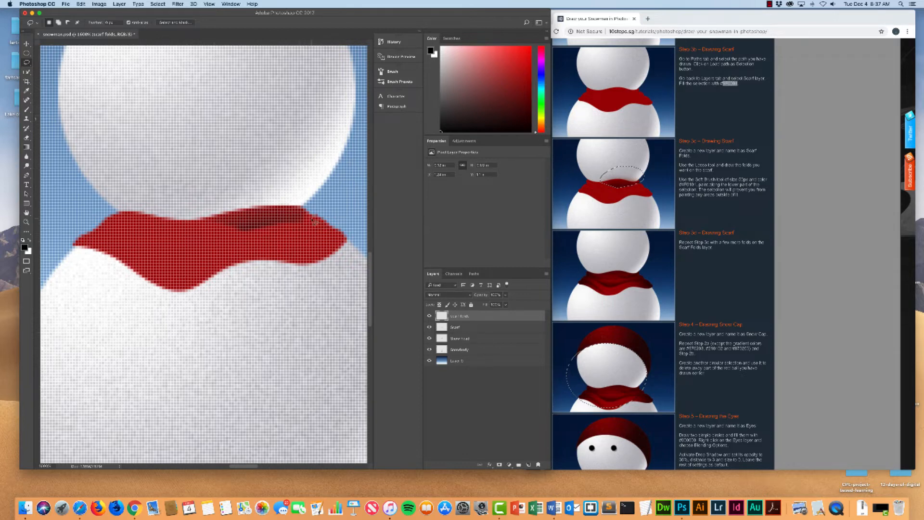
{"action": "mouse_move", "coordinate": [312, 217]}
{"action": "left_mouse_down"}
{"action": "mouse_move", "coordinate": [327, 237]}
{"action": "mouse_move", "coordinate": [311, 258]}
{"action": "mouse_move", "coordinate": [329, 263]}
{"action": "mouse_move", "coordinate": [349, 239]}
{"action": "mouse_move", "coordinate": [311, 219]}
{"action": "left_mouse_up"}
{"action": "key", "text": "b"}
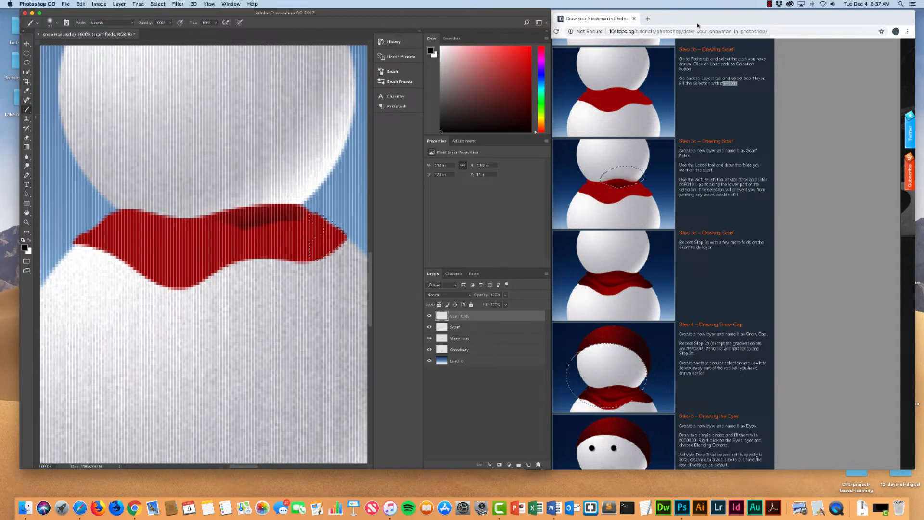
- Minimize the Chrome tutorial window and widen the Photoshop window to enlarge the canvas area
{"action": "left_click_drag", "start_coordinate": [690, 24], "coordinate": [699, 19]}
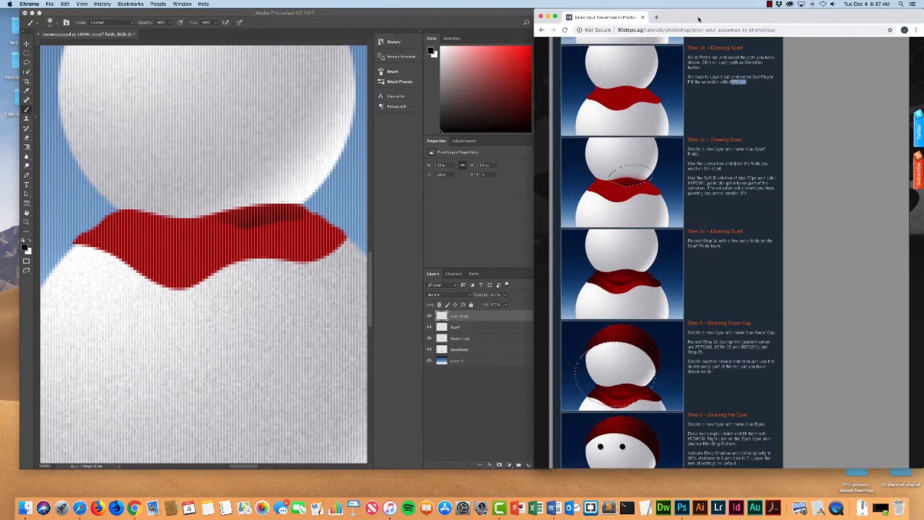
{"action": "left_click", "coordinate": [548, 17]}
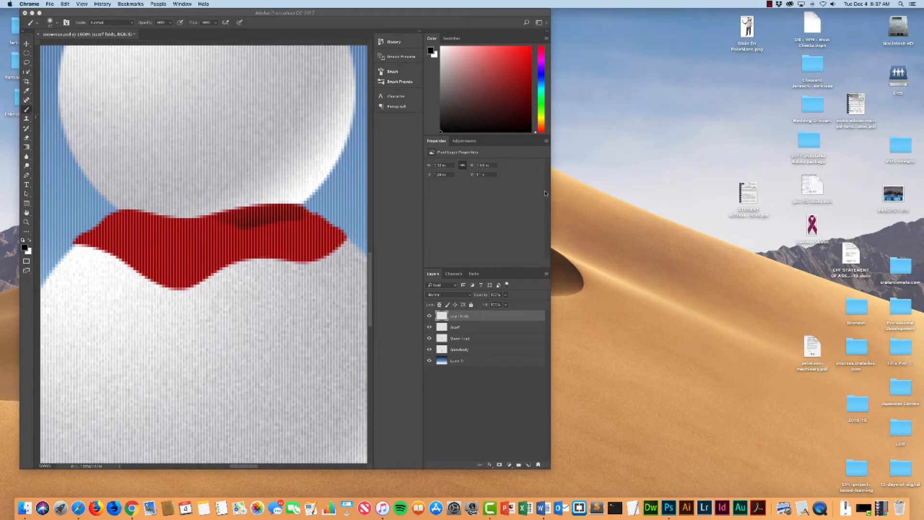
{"action": "left_click", "coordinate": [478, 15]}
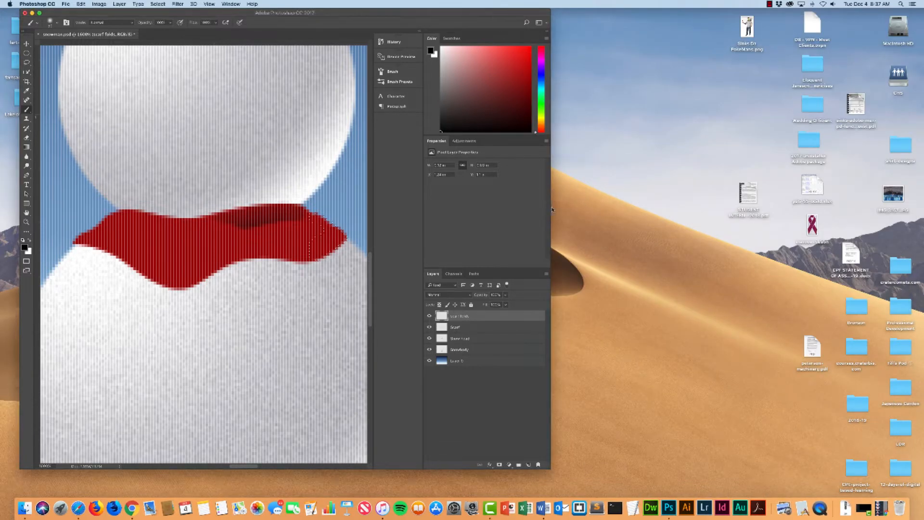
{"action": "left_click_drag", "start_coordinate": [550, 208], "coordinate": [746, 208]}
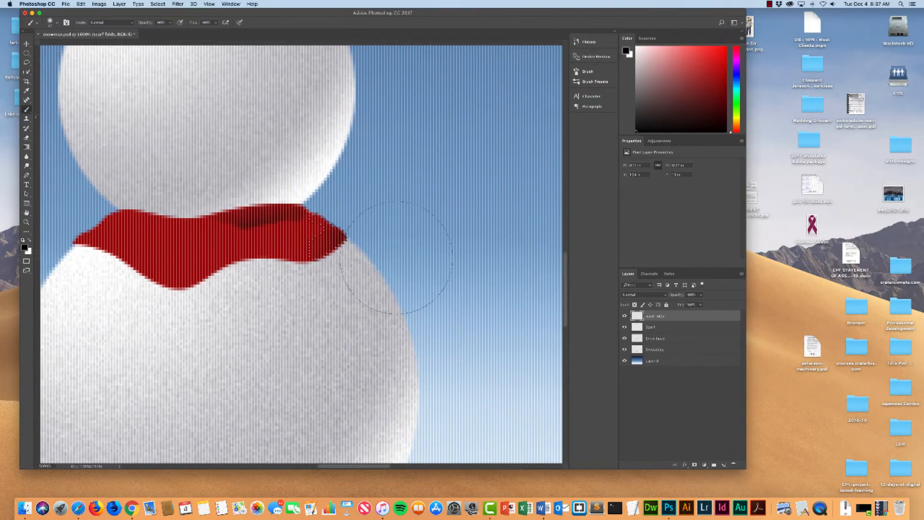
- Paint soft black shading into the selected fold at the scarf's right tip and deselect it
{"action": "left_click", "coordinate": [367, 274]}
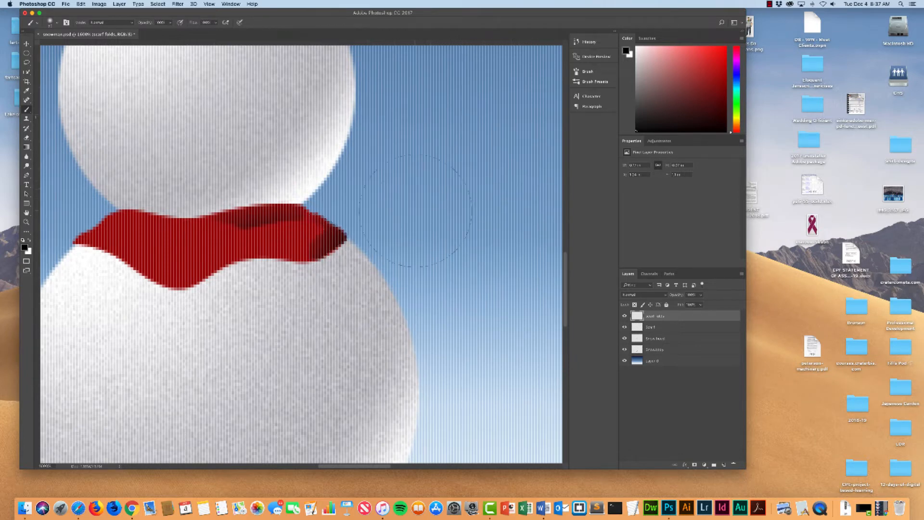
{"action": "left_click_drag", "start_coordinate": [445, 286], "coordinate": [486, 263]}
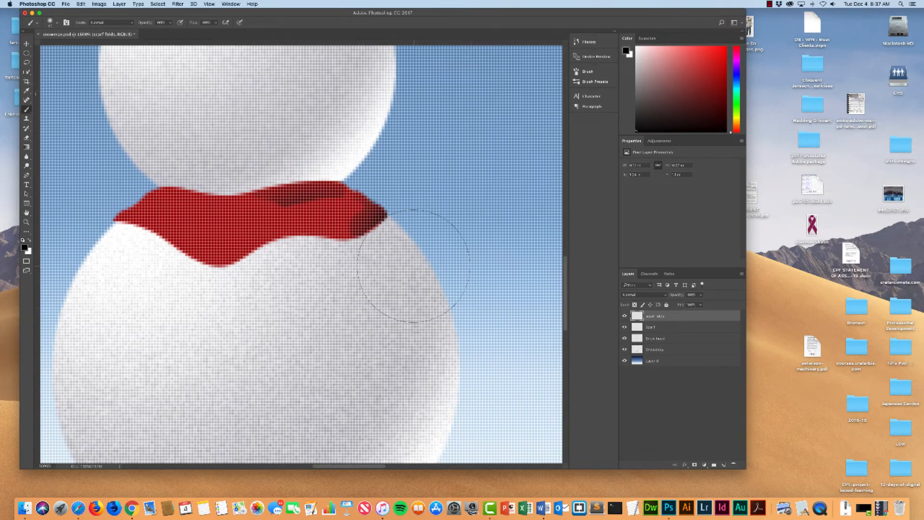
- Load the Scarf layer's outline as a selection and darken the scarf's right tip with the soft black brush
{"action": "left_click", "coordinate": [638, 327], "text": "super"}
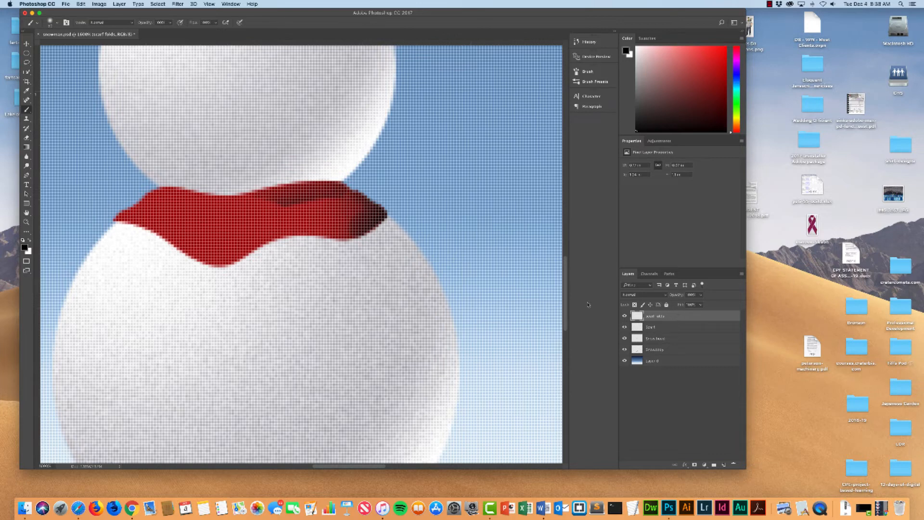
- Narrow the Photoshop window and restore the minimized Chrome tutorial beside it, with the Lasso tool ready in Photoshop
{"action": "key", "text": "l"}
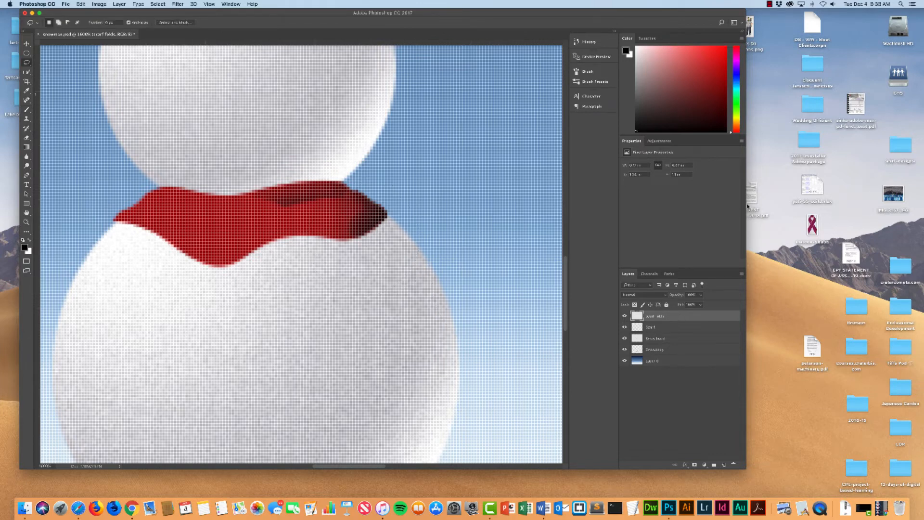
{"action": "left_click_drag", "start_coordinate": [745, 205], "coordinate": [644, 205]}
{"action": "left_click", "coordinate": [882, 508]}
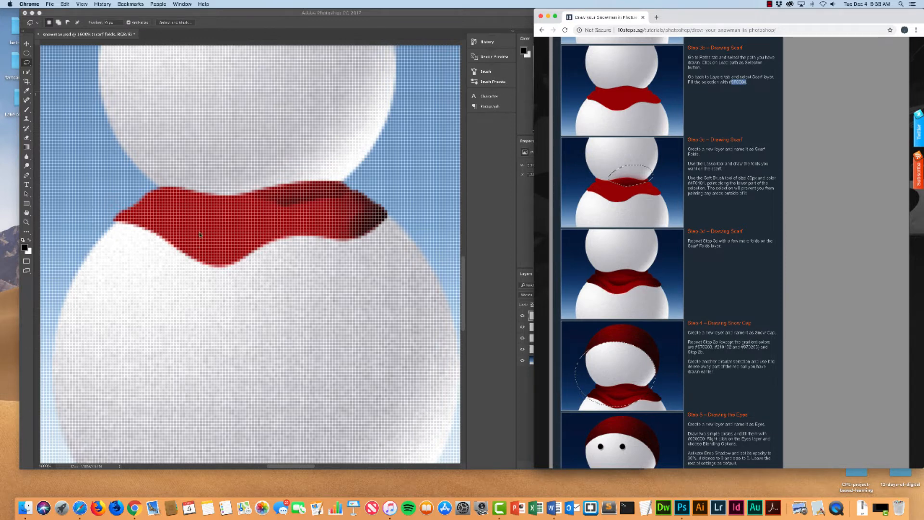
{"action": "left_click", "coordinate": [269, 13]}
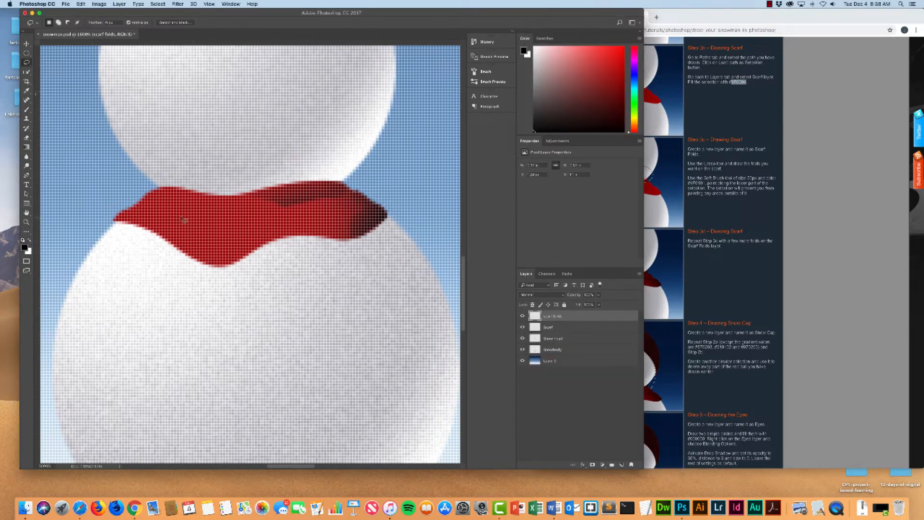
- Try a thin wavy fold across the scarf's middle by outlining it with the Lasso and shading it with the black brush
{"action": "mouse_move", "coordinate": [184, 218]}
{"action": "left_mouse_down"}
{"action": "mouse_move", "coordinate": [230, 238]}
{"action": "mouse_move", "coordinate": [273, 216]}
{"action": "mouse_move", "coordinate": [335, 223]}
{"action": "left_mouse_up"}
{"action": "mouse_move", "coordinate": [330, 211]}
{"action": "left_mouse_down"}
{"action": "mouse_move", "coordinate": [255, 206]}
{"action": "mouse_move", "coordinate": [237, 225]}
{"action": "mouse_move", "coordinate": [180, 215]}
{"action": "left_mouse_up"}
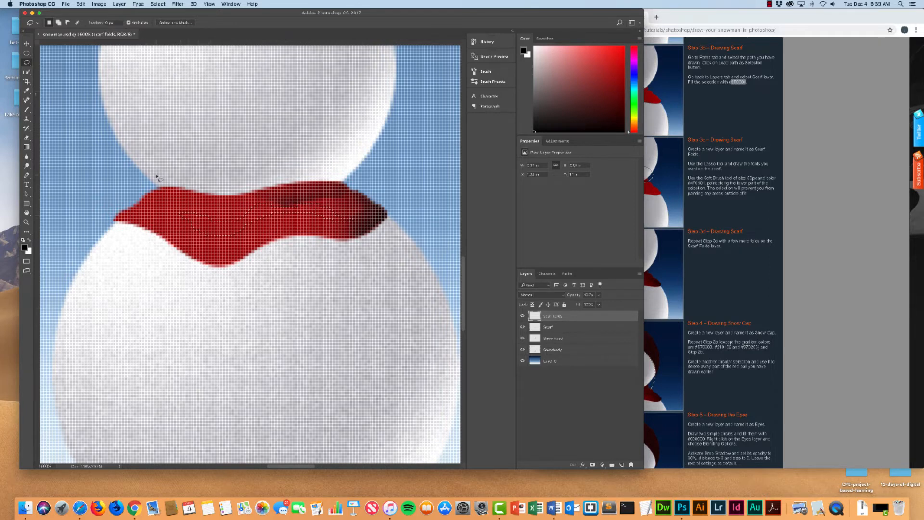
{"action": "key", "text": "b"}
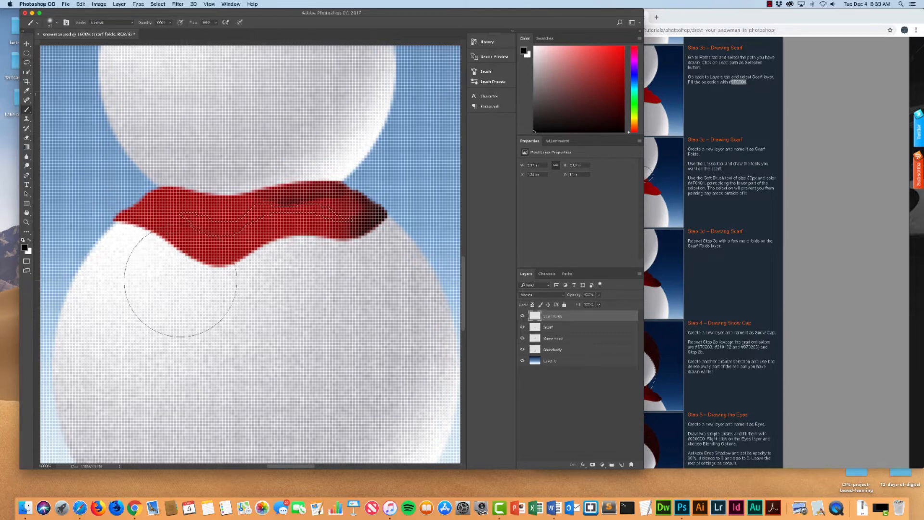
{"action": "left_click", "coordinate": [179, 281]}
{"action": "left_click_drag", "start_coordinate": [229, 292], "coordinate": [289, 277]}
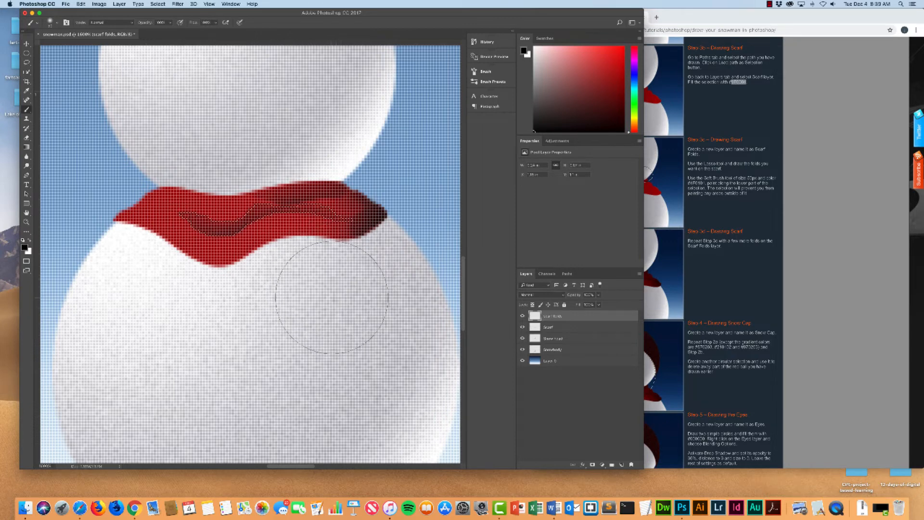
- Check the tutorial's scarf picture, then undo the wavy fold's shading and clear its selection
{"action": "left_click", "coordinate": [709, 16]}
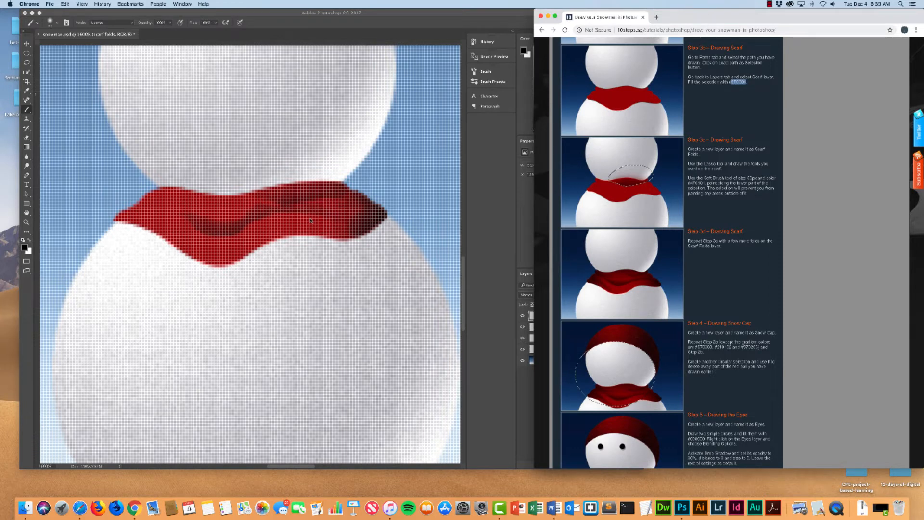
{"action": "left_click", "coordinate": [338, 24]}
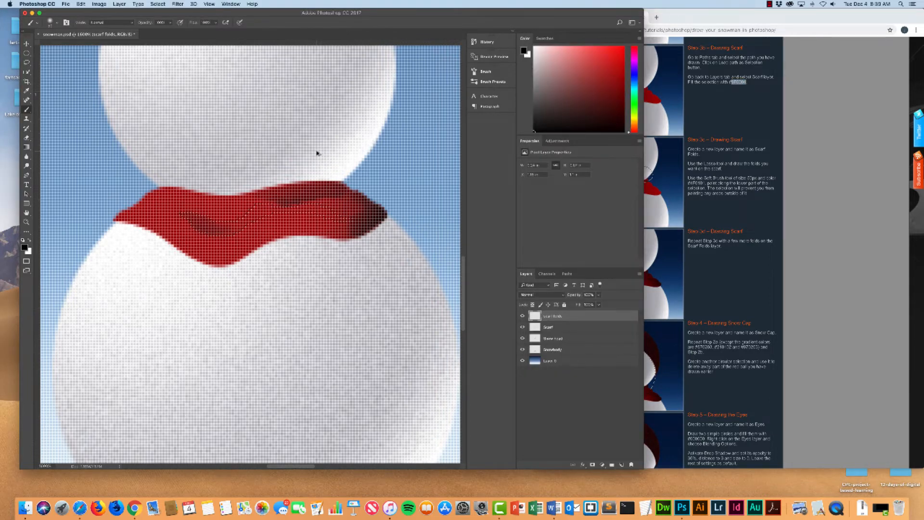
{"action": "key", "text": "super+z"}
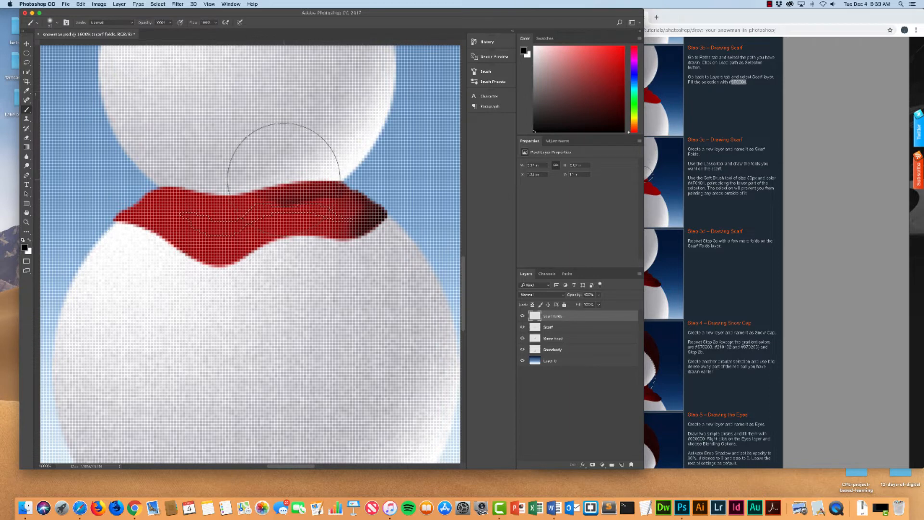
{"action": "key", "text": "super+d"}
- Try a short, rounded fold above the scarf's lowest point by selecting it with the Lasso and shading it black
{"action": "key", "text": "l"}
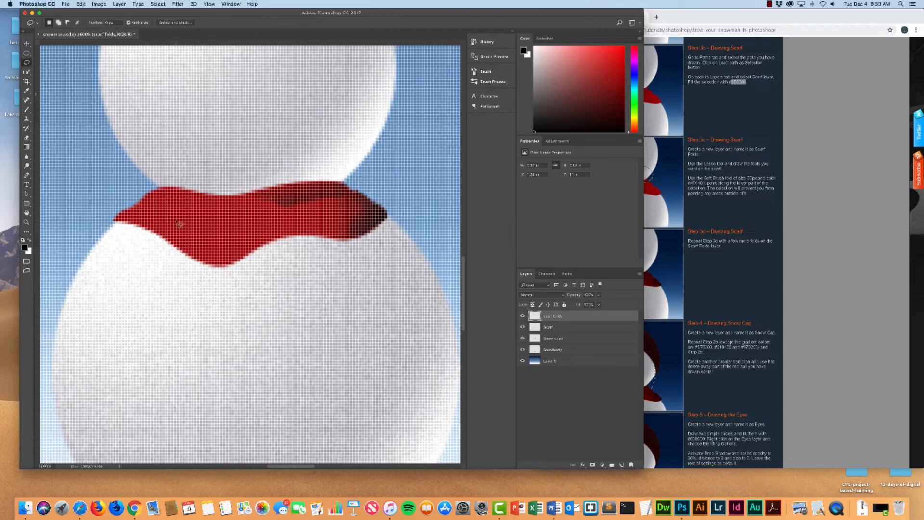
{"action": "left_click_drag", "start_coordinate": [180, 222], "coordinate": [237, 250]}
{"action": "mouse_move", "coordinate": [277, 227]}
{"action": "left_mouse_down"}
{"action": "mouse_move", "coordinate": [254, 210]}
{"action": "mouse_move", "coordinate": [199, 207]}
{"action": "mouse_move", "coordinate": [182, 221]}
{"action": "left_mouse_up"}
{"action": "key", "text": "b"}
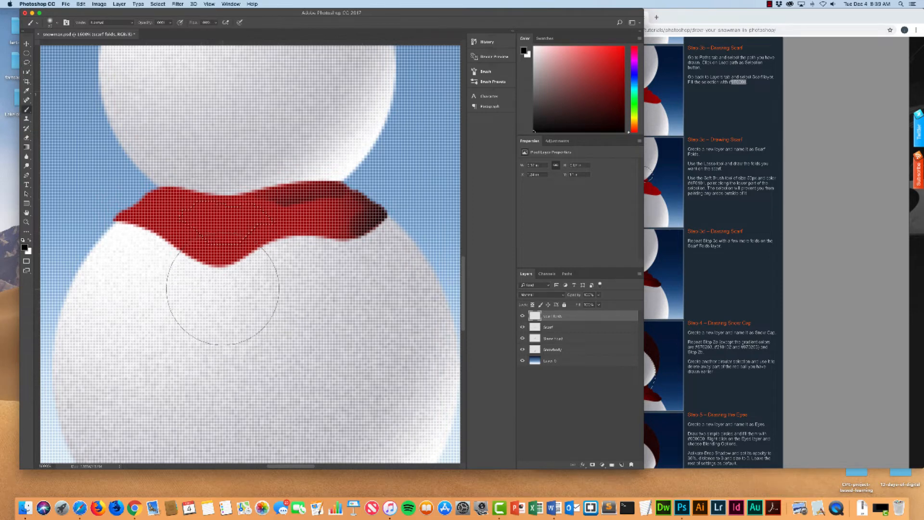
{"action": "mouse_move", "coordinate": [223, 289]}
{"action": "left_mouse_down"}
{"action": "mouse_move", "coordinate": [223, 299]}
{"action": "mouse_move", "coordinate": [200, 299]}
{"action": "mouse_move", "coordinate": [176, 281]}
{"action": "left_mouse_up"}
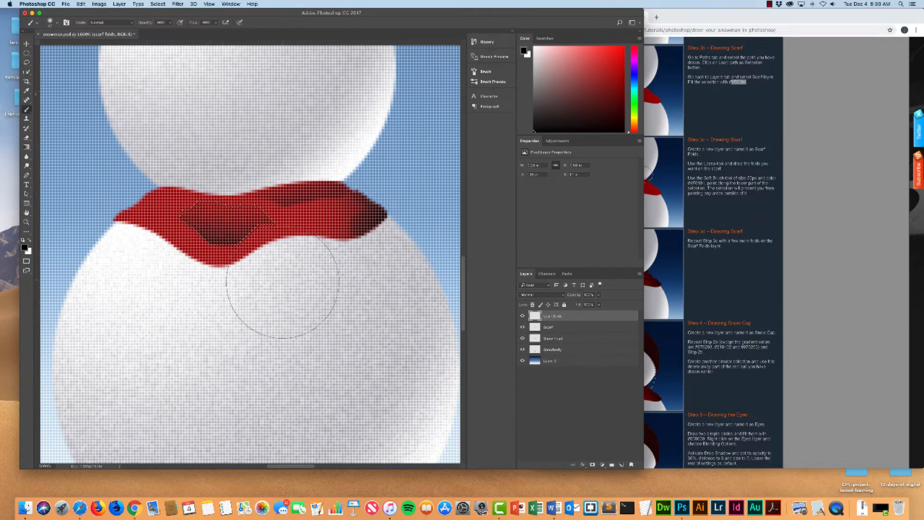
{"action": "key", "text": "super+d"}
- Review the rounded fold against the whole snowman, then step back to remove its shading and selection
{"action": "key", "text": "super+0"}
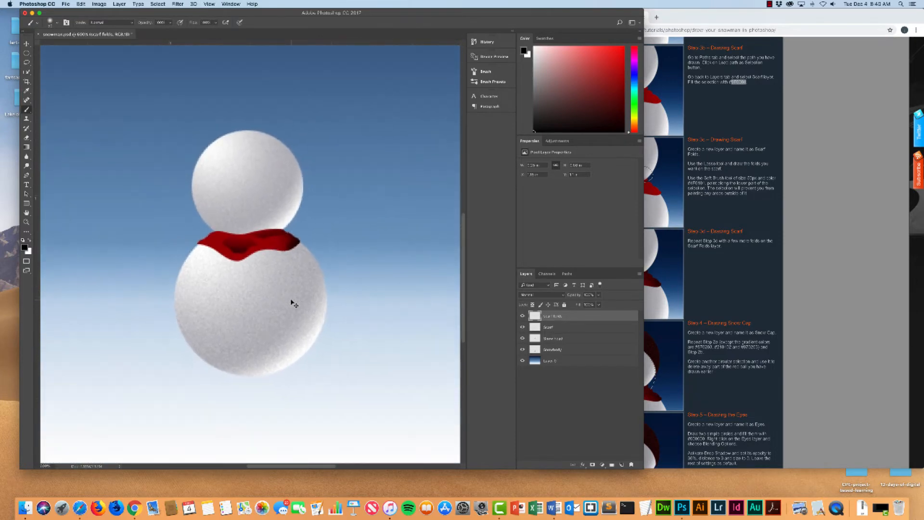
{"action": "key", "text": "super+minus"}
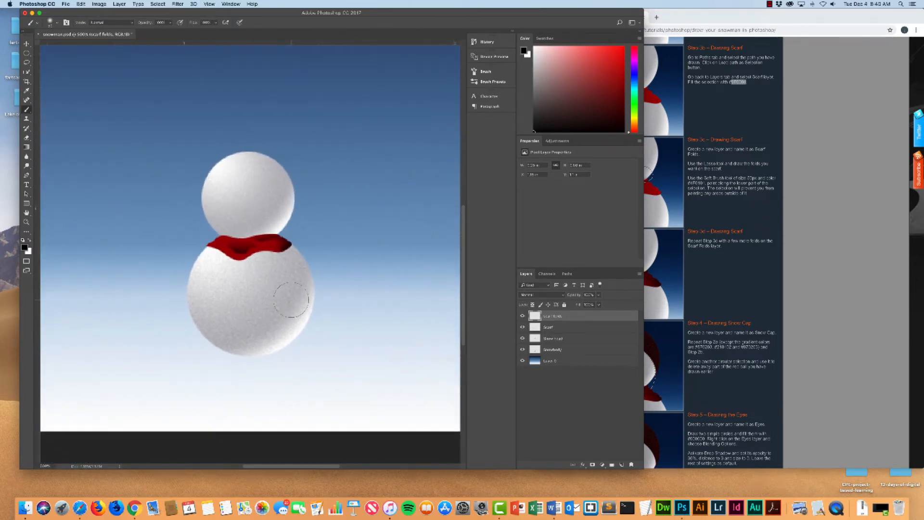
{"action": "key", "text": "super+plus"}
{"action": "key", "text": "super+plus"}
{"action": "key", "text": "super+plus"}
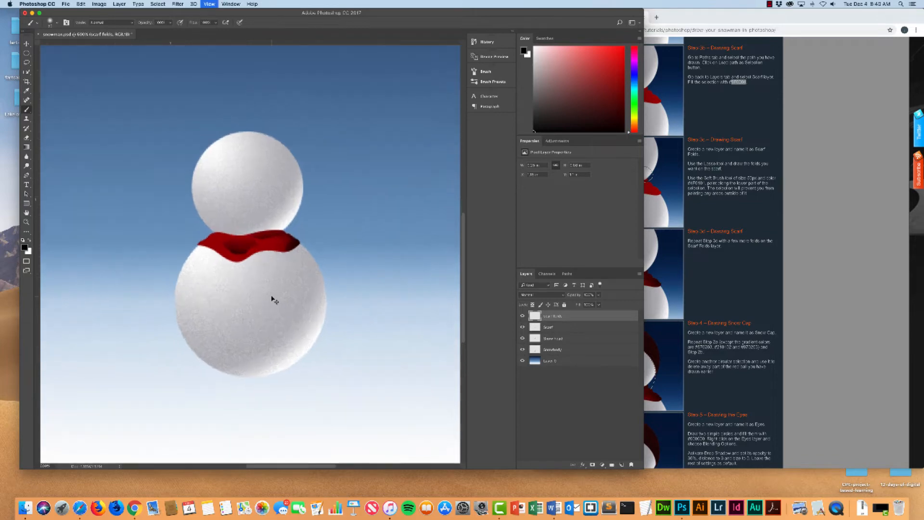
{"action": "key", "text": "super+plus"}
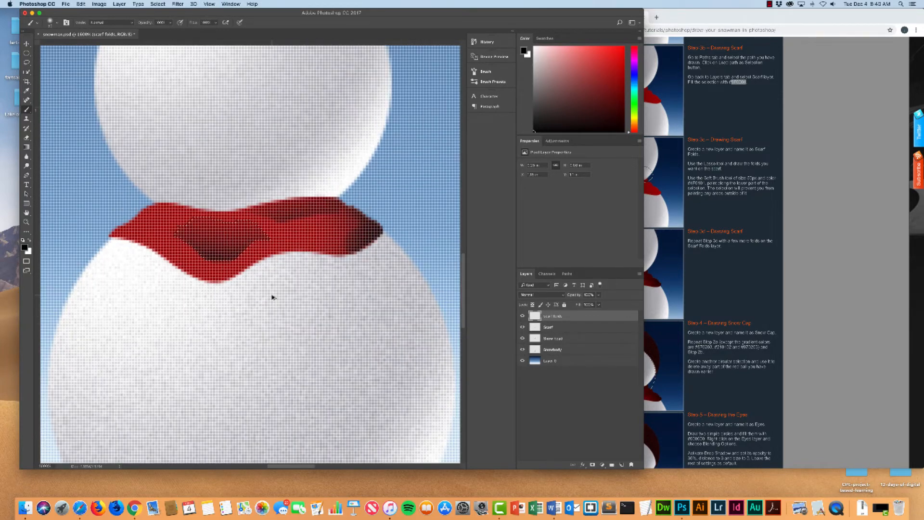
{"action": "key", "text": "super+alt+z"}
{"action": "key", "text": "super+alt+z"}
{"action": "key", "text": "super+alt+z"}
{"action": "key", "text": "super+alt+z"}
{"action": "key", "text": "super+alt+z"}
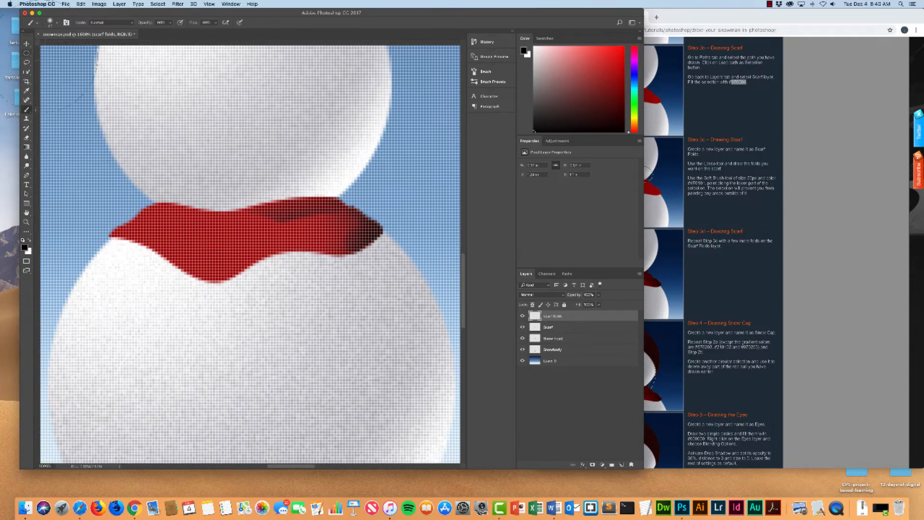
- Select a long wavy fold across the middle of the scarf with the Lasso and switch to the Brush tool
{"action": "key", "text": "l"}
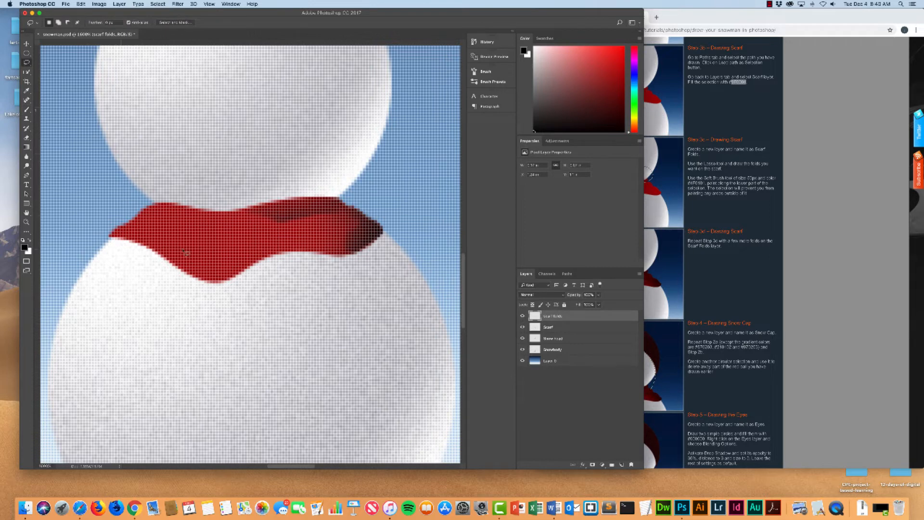
{"action": "mouse_move", "coordinate": [174, 240]}
{"action": "left_mouse_down"}
{"action": "mouse_move", "coordinate": [218, 266]}
{"action": "mouse_move", "coordinate": [269, 241]}
{"action": "mouse_move", "coordinate": [336, 244]}
{"action": "left_mouse_up"}
{"action": "mouse_move", "coordinate": [331, 232]}
{"action": "left_mouse_down"}
{"action": "mouse_move", "coordinate": [247, 242]}
{"action": "mouse_move", "coordinate": [204, 222]}
{"action": "mouse_move", "coordinate": [141, 228]}
{"action": "left_mouse_up"}
{"action": "key", "text": "b"}
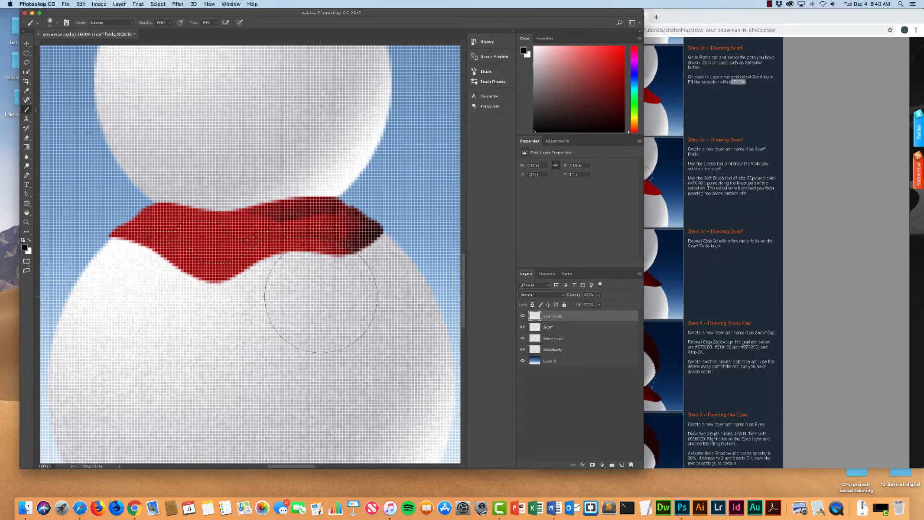
- Paint soft black shading along the lower part of the long wavy fold and deselect it
{"action": "left_click_drag", "start_coordinate": [320, 297], "coordinate": [286, 296]}
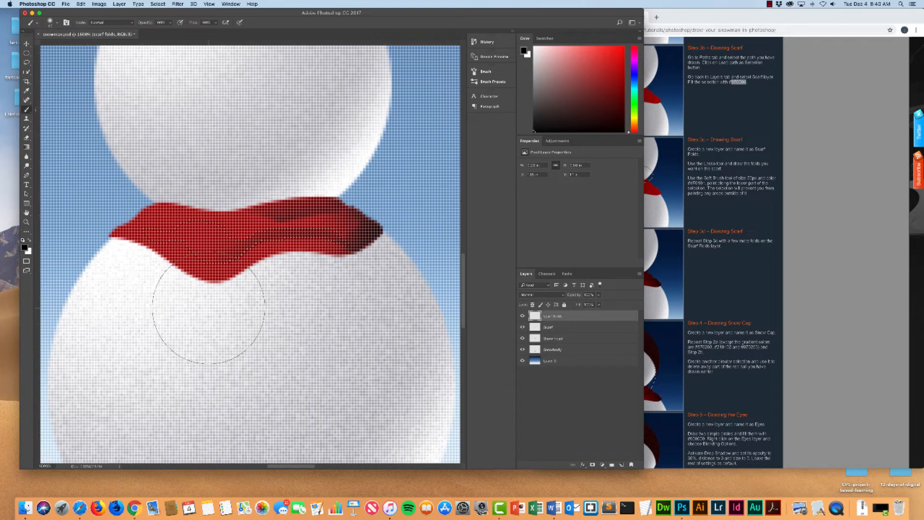
{"action": "mouse_move", "coordinate": [208, 313]}
{"action": "left_mouse_down"}
{"action": "mouse_move", "coordinate": [207, 327]}
{"action": "mouse_move", "coordinate": [149, 305]}
{"action": "mouse_move", "coordinate": [156, 290]}
{"action": "left_mouse_up"}
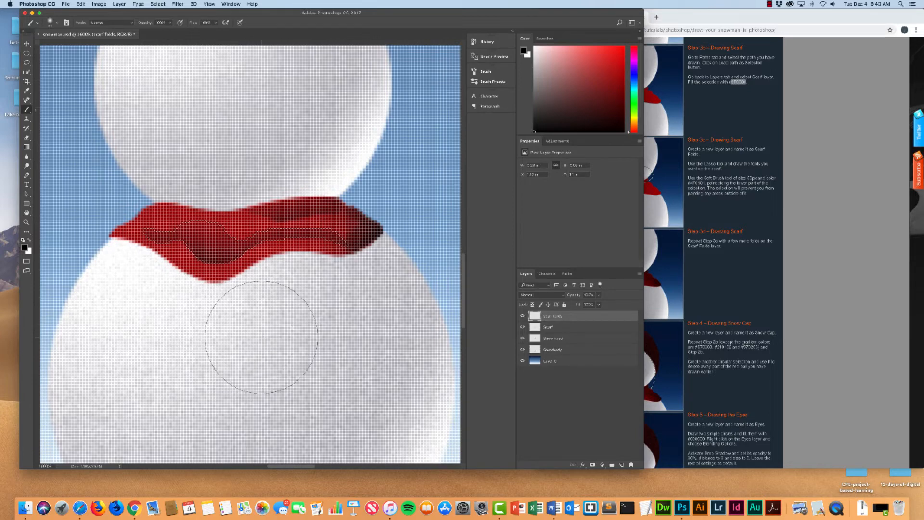
{"action": "key", "text": "ctrl+d"}
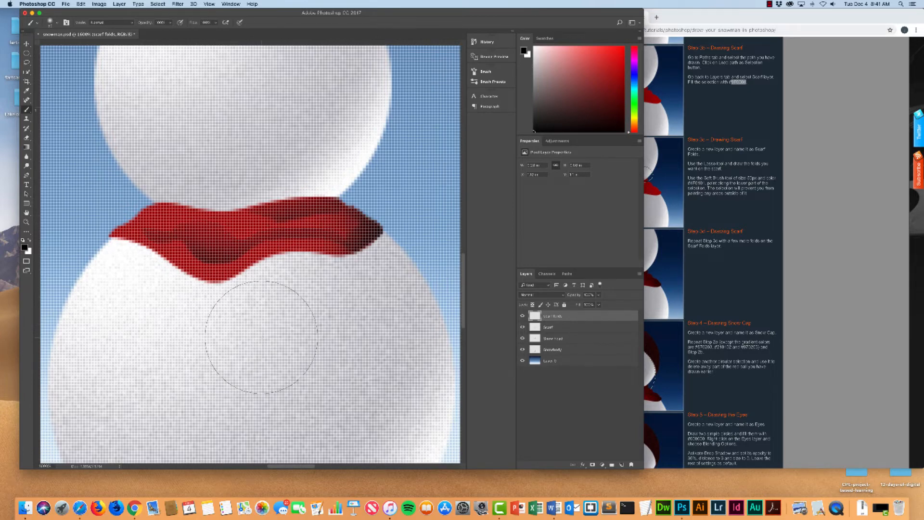
- Compare the shaded scarf at snowman scale with the tutorial's Step 3c and Step 3d scarf pictures
{"action": "key", "text": "super+minus"}
{"action": "key", "text": "super+minus"}
{"action": "key", "text": "super+minus"}
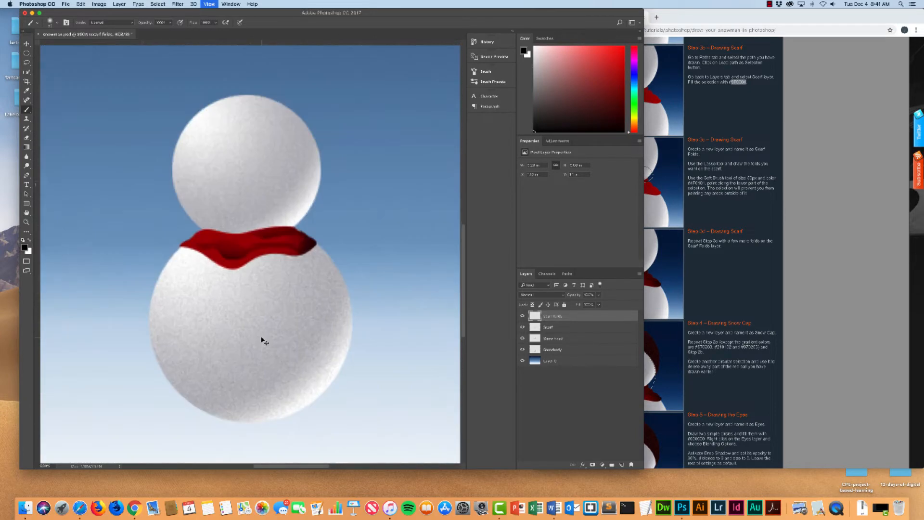
{"action": "key", "text": "super+minus"}
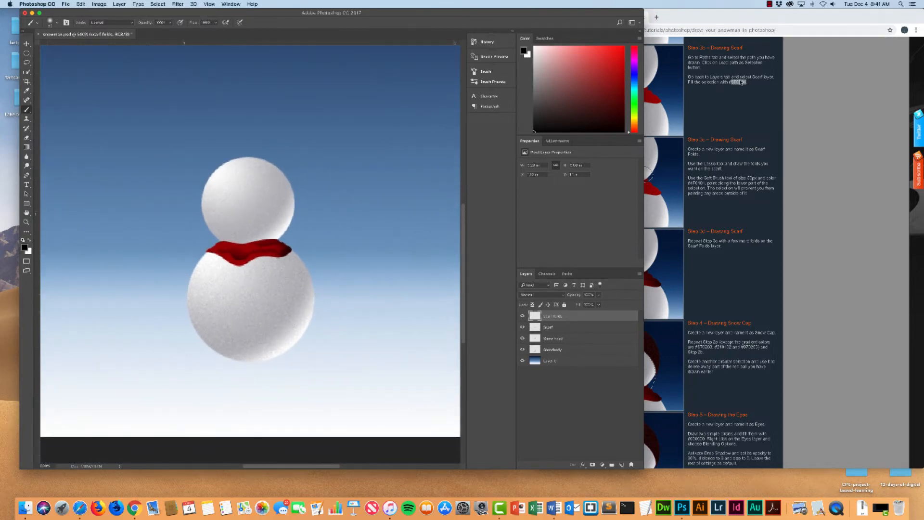
{"action": "left_click", "coordinate": [723, 20]}
{"action": "scroll", "coordinate": [677, 177], "scroll_direction": "down", "scroll_amount": 1}
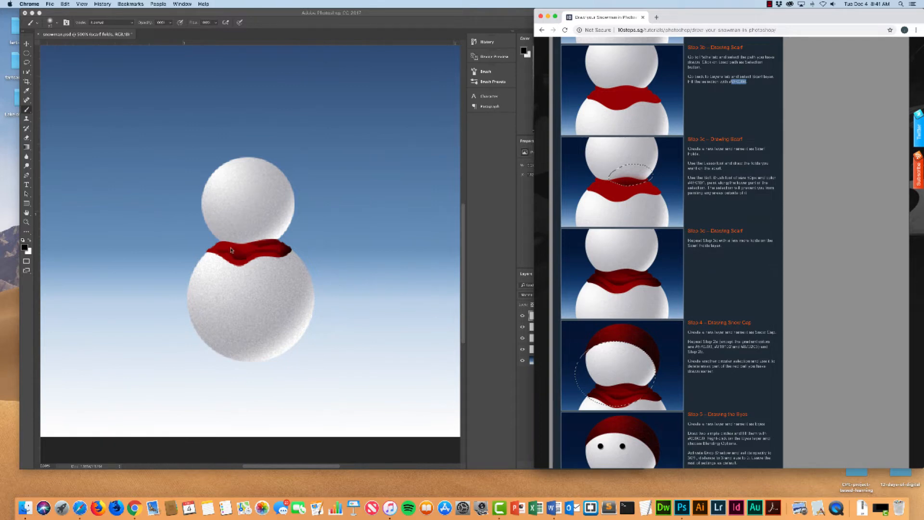
{"action": "key", "text": "super+minus"}
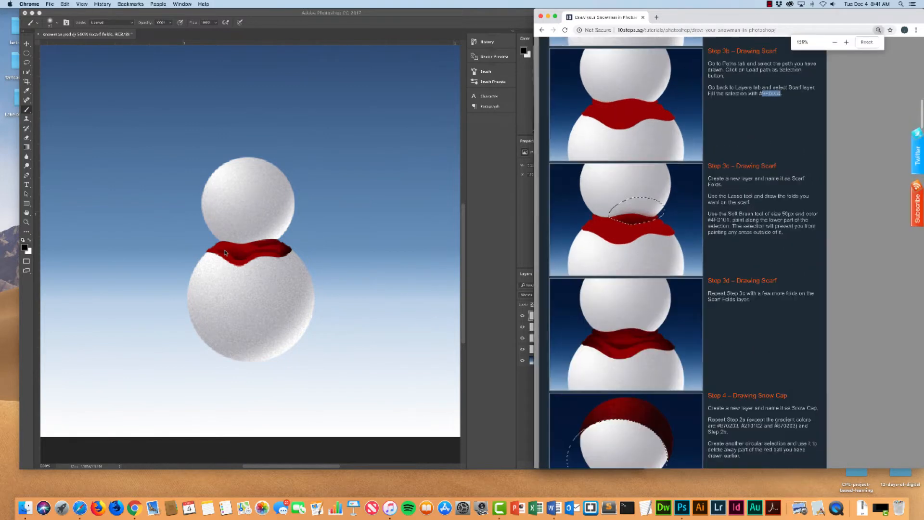
{"action": "key", "text": "super+equal"}
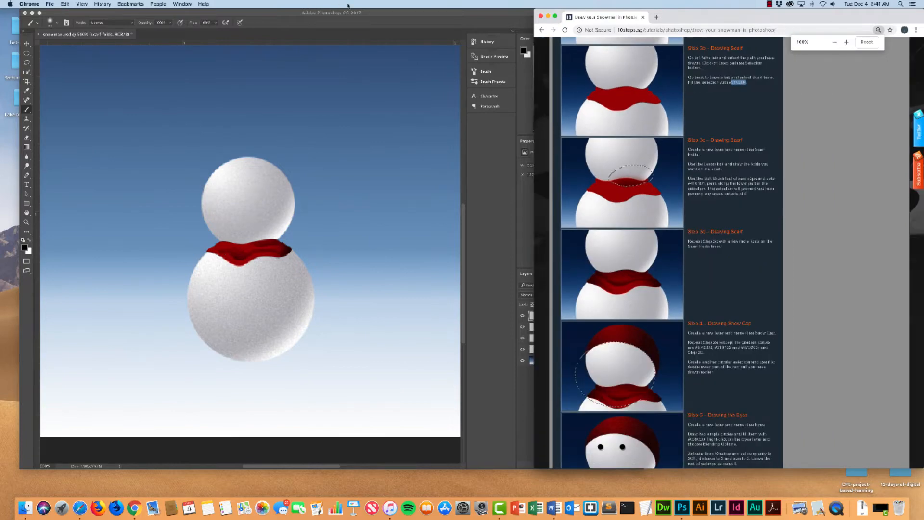
- Return to Photoshop and examine the scarf's fold shading up close and against the whole snowman
{"action": "left_click", "coordinate": [207, 233]}
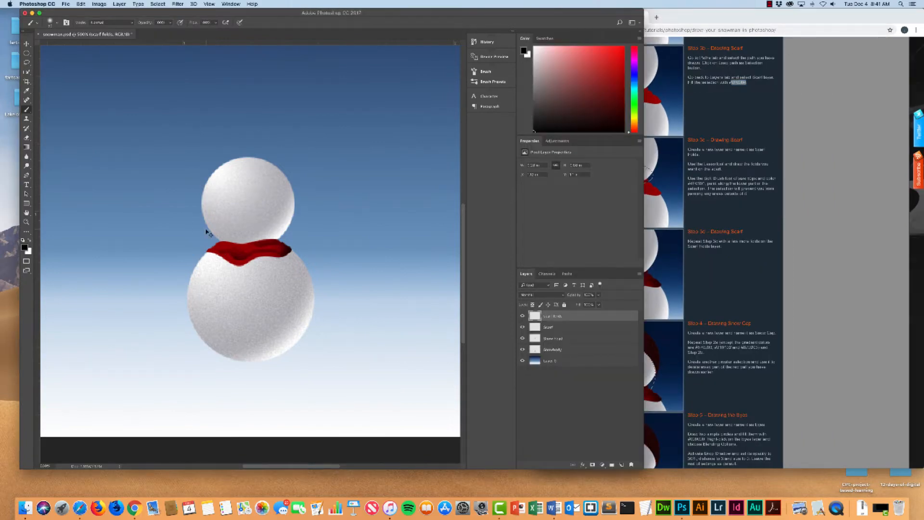
{"action": "key", "text": "super+equal"}
{"action": "key", "text": "super+equal"}
{"action": "key", "text": "super+equal"}
{"action": "key", "text": "super+equal"}
{"action": "key", "text": "super+equal"}
{"action": "key", "text": "super+equal"}
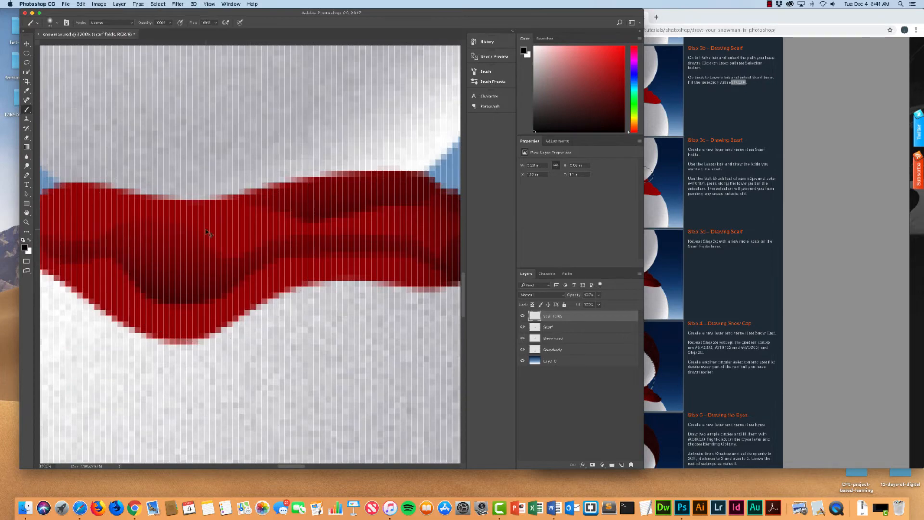
{"action": "key", "text": "super+minus"}
{"action": "key", "text": "super+minus"}
{"action": "key", "text": "super+minus"}
{"action": "key", "text": "super+minus"}
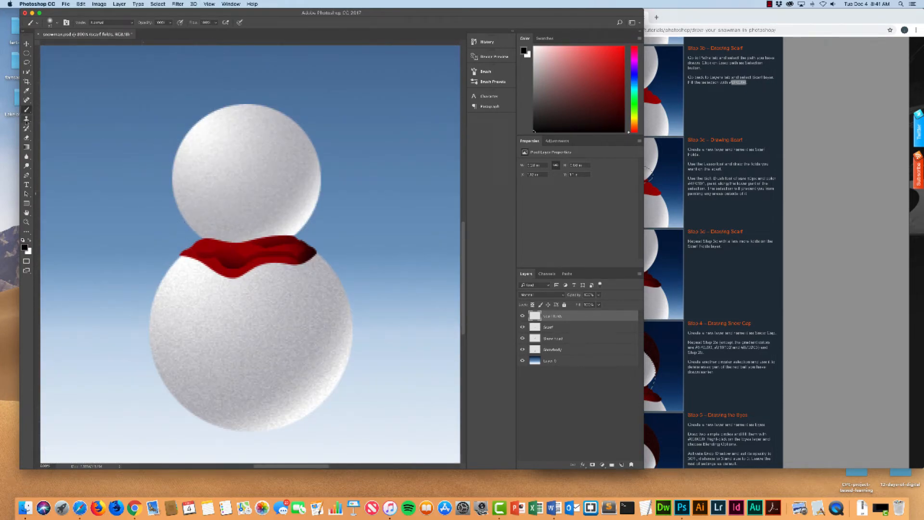
- Switch to the Eraser, adjust its soft brush size, and lighten the dark fold shading in the middle of the scarf
{"action": "left_click", "coordinate": [27, 138]}
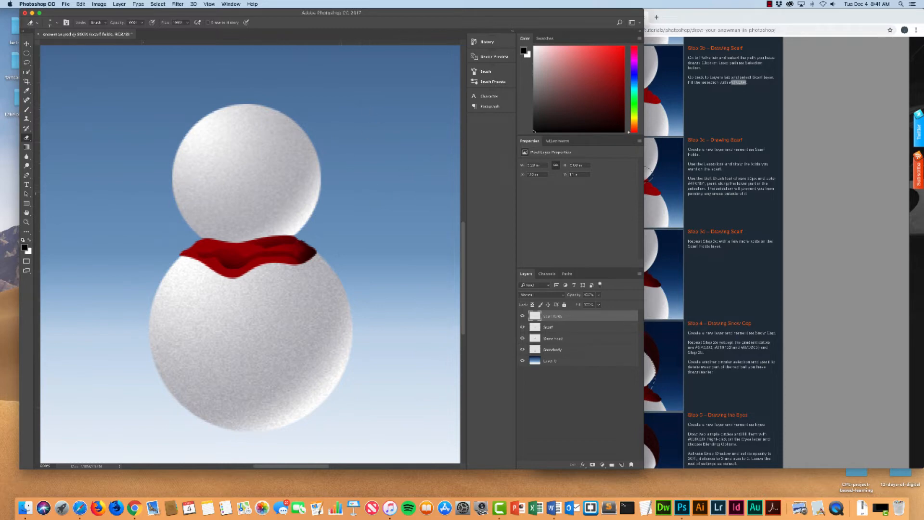
{"action": "right_click", "coordinate": [340, 145]}
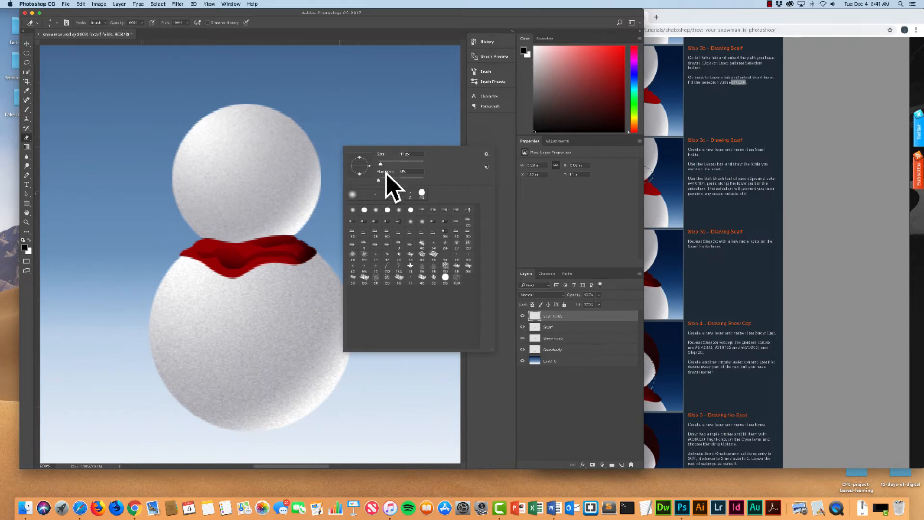
{"action": "key", "text": "Return"}
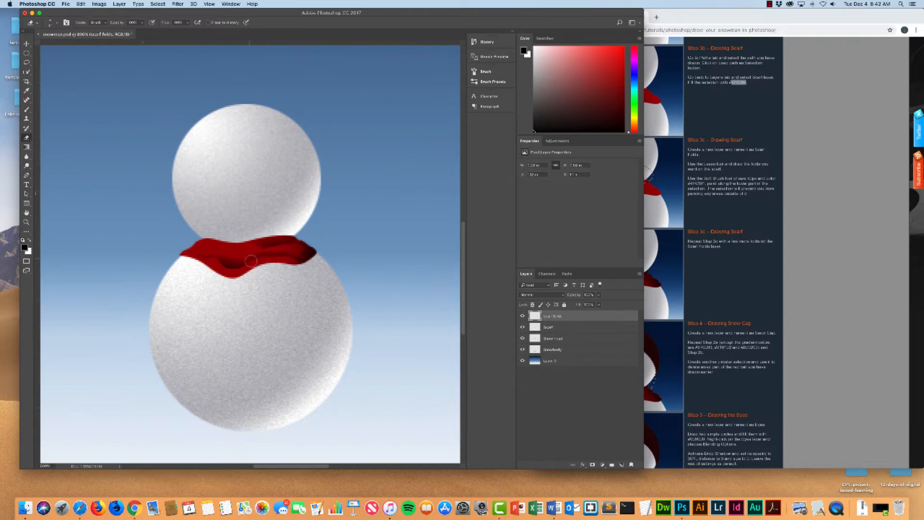
- Resize the Eraser brush and erase excess black shading from the folds near the scarf's right end
{"action": "key", "text": "super+plus"}
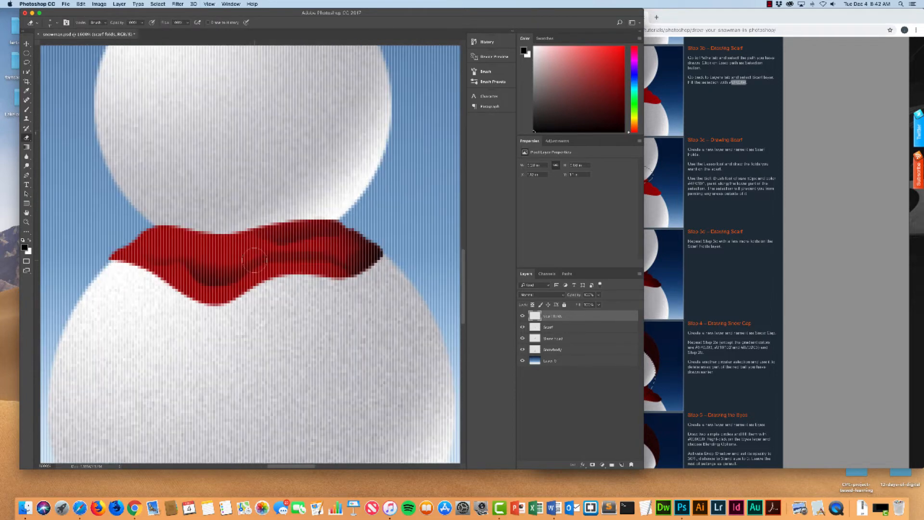
{"action": "left_click_drag", "start_coordinate": [364, 307], "coordinate": [315, 304]}
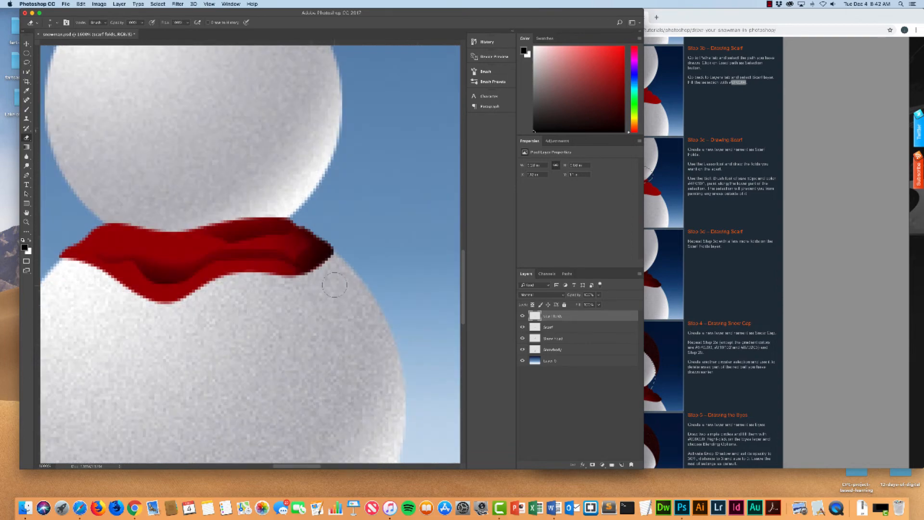
{"action": "right_click", "coordinate": [383, 183]}
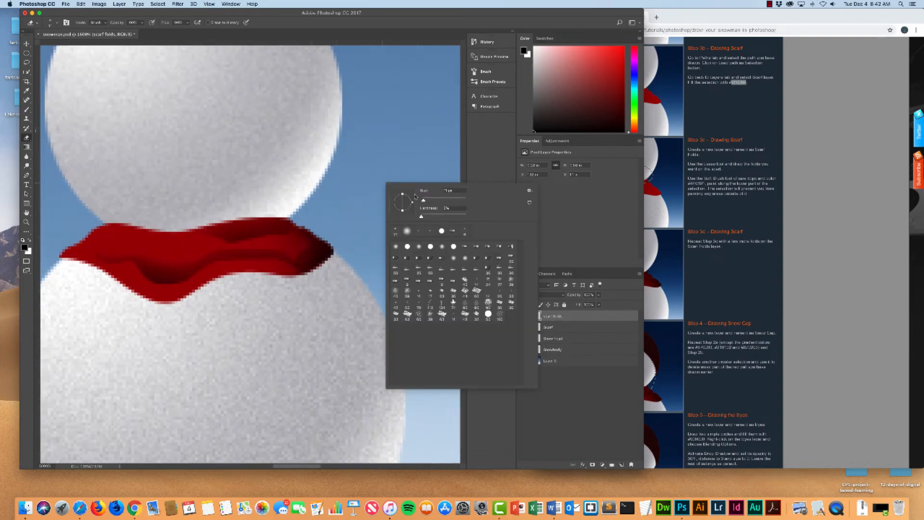
{"action": "left_click_drag", "start_coordinate": [421, 202], "coordinate": [423, 202]}
{"action": "mouse_move", "coordinate": [299, 245]}
{"action": "left_mouse_down"}
{"action": "mouse_move", "coordinate": [271, 241]}
{"action": "mouse_move", "coordinate": [300, 243]}
{"action": "mouse_move", "coordinate": [239, 242]}
{"action": "mouse_move", "coordinate": [295, 248]}
{"action": "mouse_move", "coordinate": [267, 245]}
{"action": "mouse_move", "coordinate": [290, 272]}
{"action": "mouse_move", "coordinate": [262, 268]}
{"action": "left_mouse_up"}
{"action": "scroll", "coordinate": [262, 269], "scroll_direction": "down", "scroll_amount": 5}
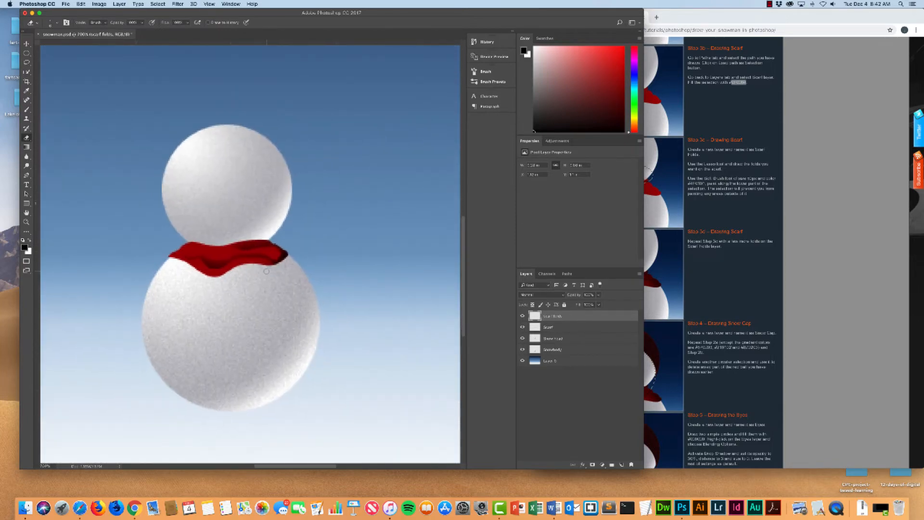
- Reduce the Eraser brush further and clean up the red band between the scarf's right-hand folds
{"action": "scroll", "coordinate": [267, 270], "scroll_direction": "up", "scroll_amount": 7}
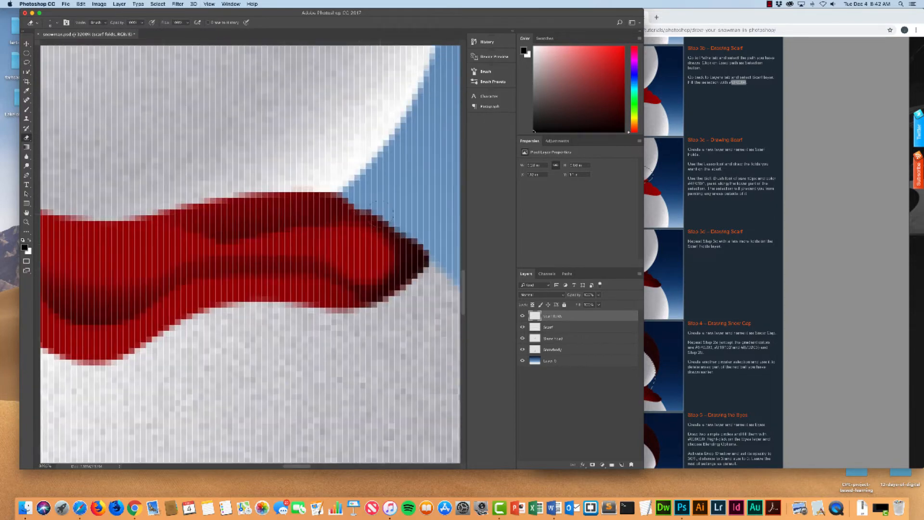
{"action": "right_click", "coordinate": [420, 178]}
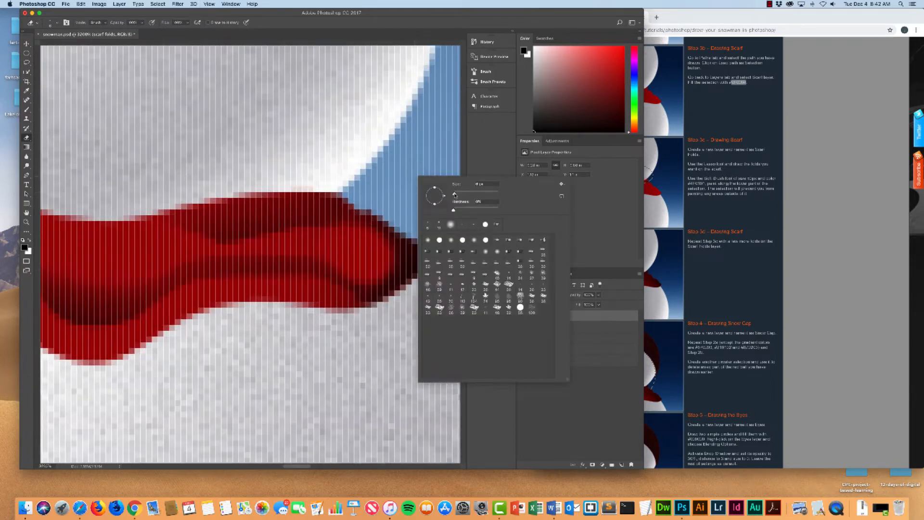
{"action": "left_click_drag", "start_coordinate": [455, 194], "coordinate": [453, 195]}
{"action": "left_click", "coordinate": [227, 251]}
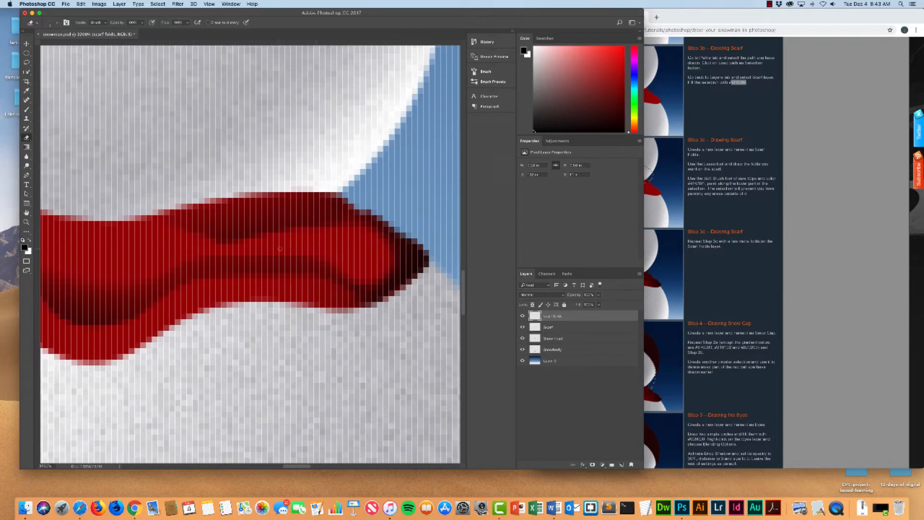
{"action": "scroll", "coordinate": [291, 246], "scroll_direction": "down", "scroll_amount": 4}
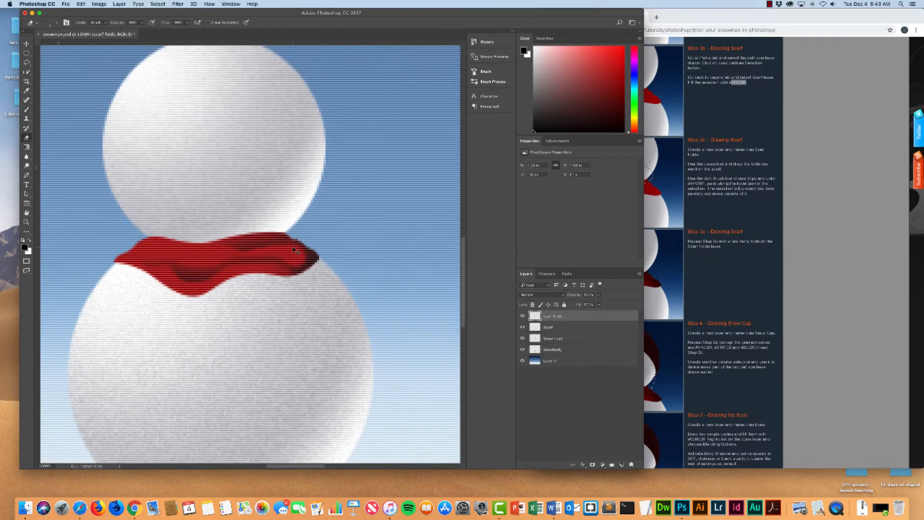
{"action": "scroll", "coordinate": [296, 251], "scroll_direction": "down", "scroll_amount": 1}
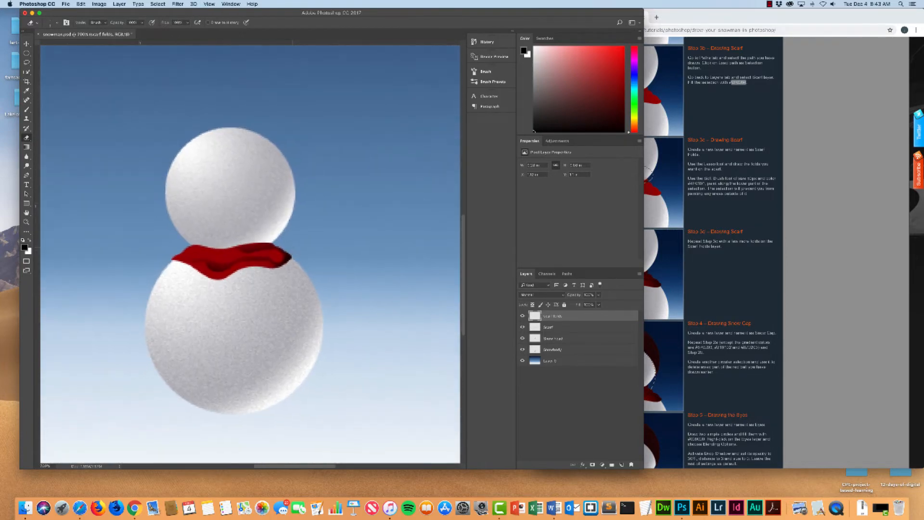
- Examine the refined scarf folds up close and compare them with the tutorial's Step 3c and Step 3d pictures
{"action": "scroll", "coordinate": [299, 320], "scroll_direction": "up", "scroll_amount": 5}
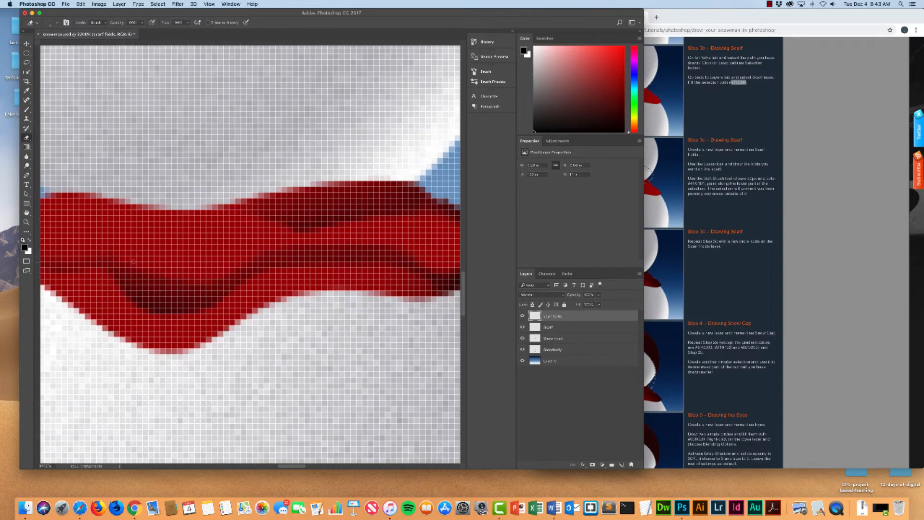
{"action": "key", "text": "super+minus"}
{"action": "key", "text": "super+minus"}
{"action": "key", "text": "super+minus"}
{"action": "key", "text": "super+minus"}
{"action": "key", "text": "super+minus"}
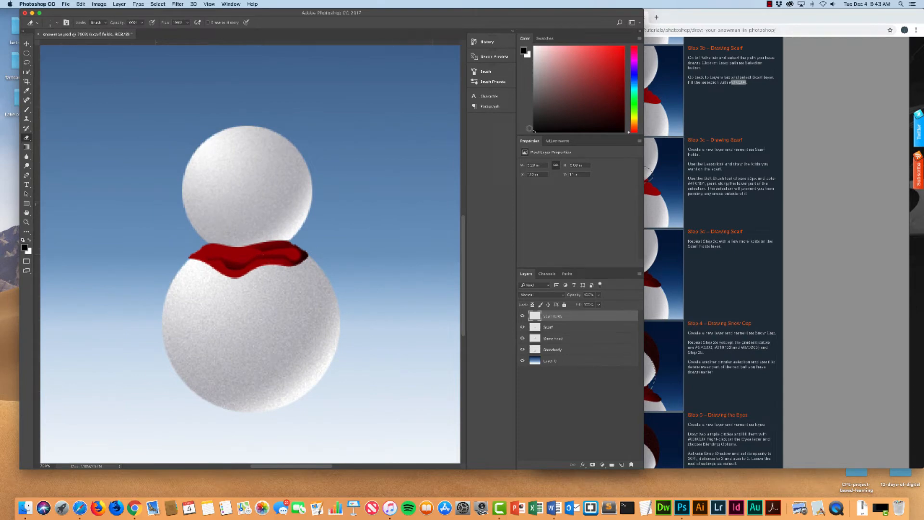
{"action": "left_click", "coordinate": [710, 18]}
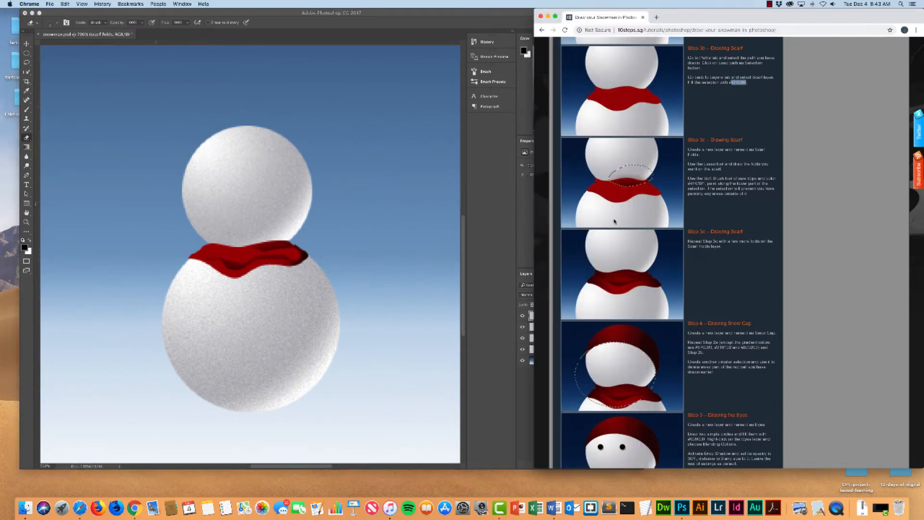
{"action": "scroll", "coordinate": [620, 258], "scroll_direction": "down", "scroll_amount": 2}
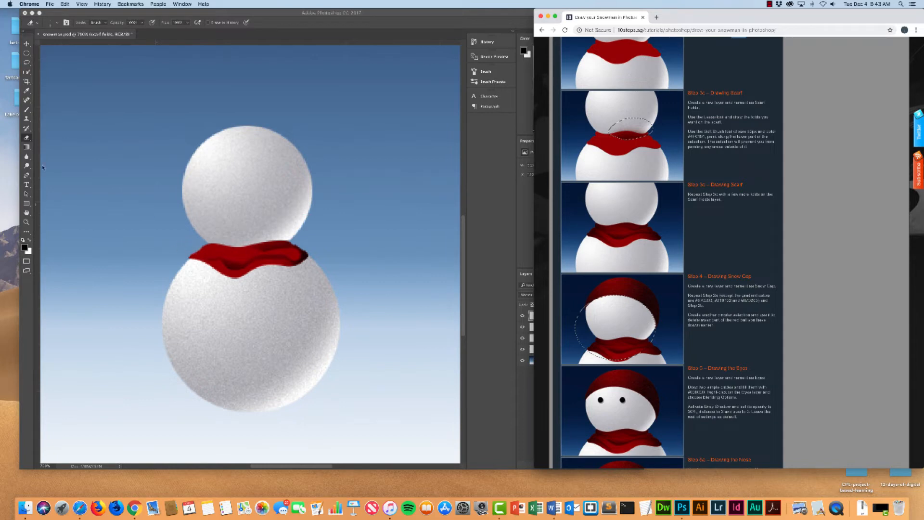
- Return to Photoshop and select a small curved fold on the upper left part of the scarf with the Lasso
{"action": "left_click", "coordinate": [26, 62]}
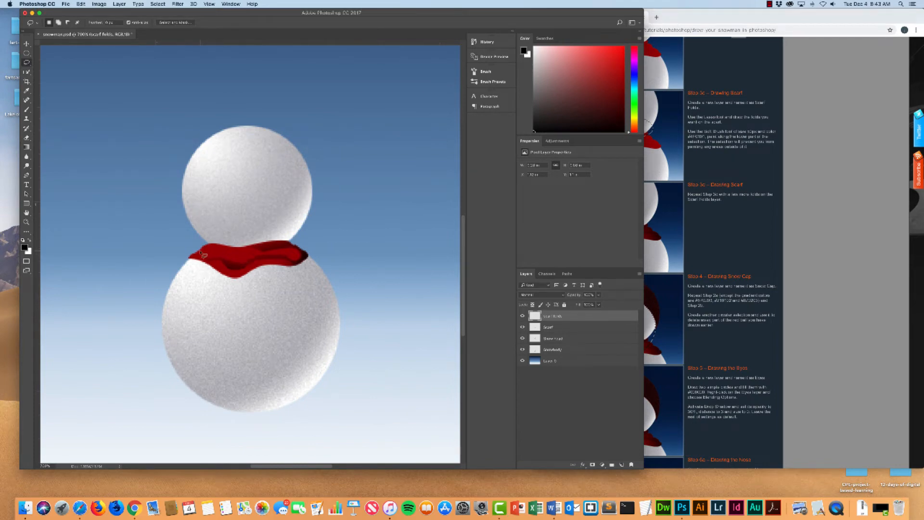
{"action": "mouse_move", "coordinate": [202, 252]}
{"action": "left_mouse_down"}
{"action": "mouse_move", "coordinate": [235, 258]}
{"action": "mouse_move", "coordinate": [216, 251]}
{"action": "left_mouse_up"}
{"action": "key", "text": "super+equal"}
{"action": "key", "text": "super+equal"}
{"action": "key", "text": "super+equal"}
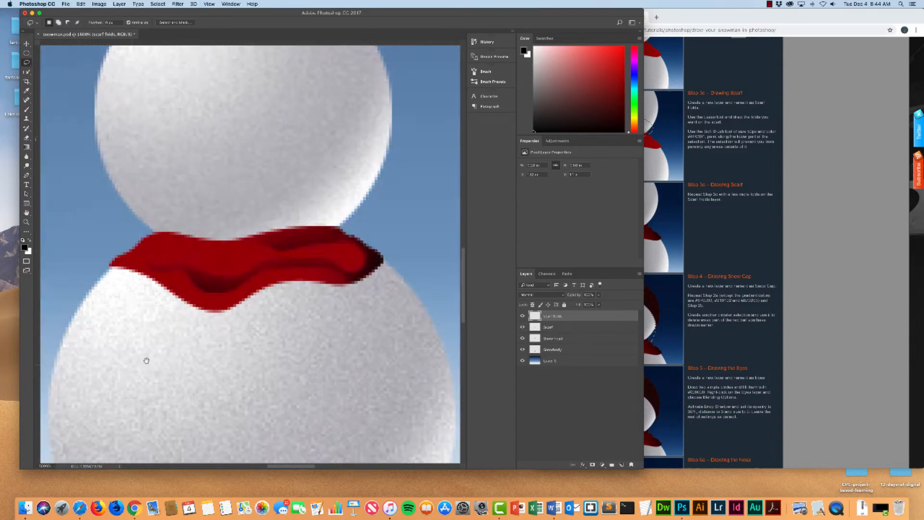
{"action": "left_click_drag", "start_coordinate": [146, 361], "coordinate": [196, 351]}
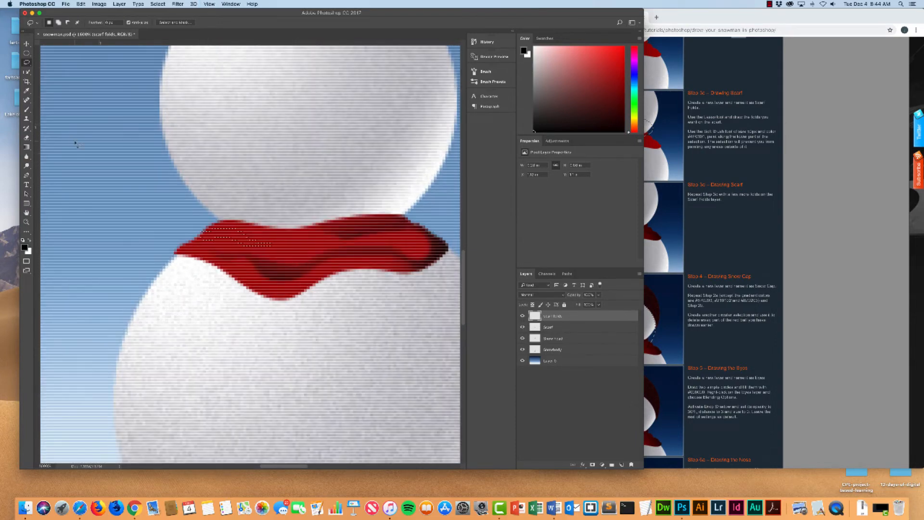
- Paint soft black shading inside the upper-left fold selection with a smaller Brush and deselect it
{"action": "key", "text": "b"}
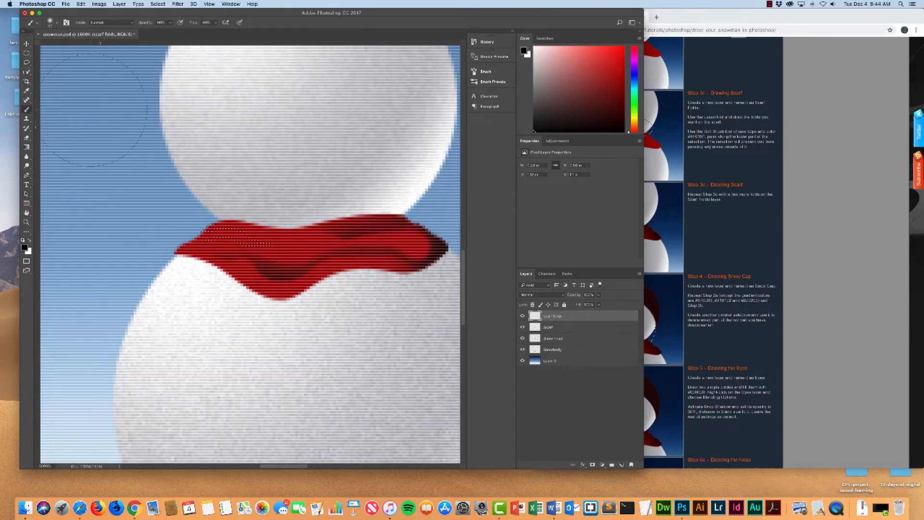
{"action": "right_click", "coordinate": [98, 180]}
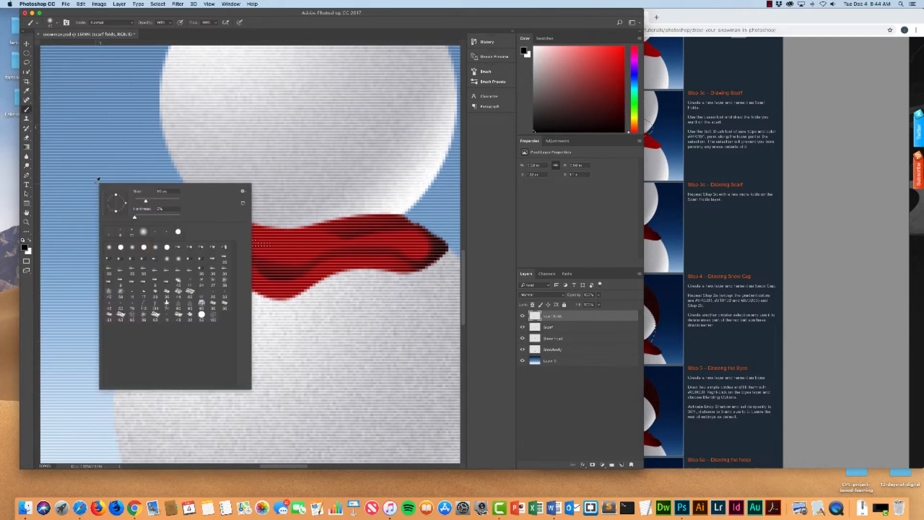
{"action": "left_click_drag", "start_coordinate": [146, 203], "coordinate": [141, 203]}
{"action": "key", "text": "Return"}
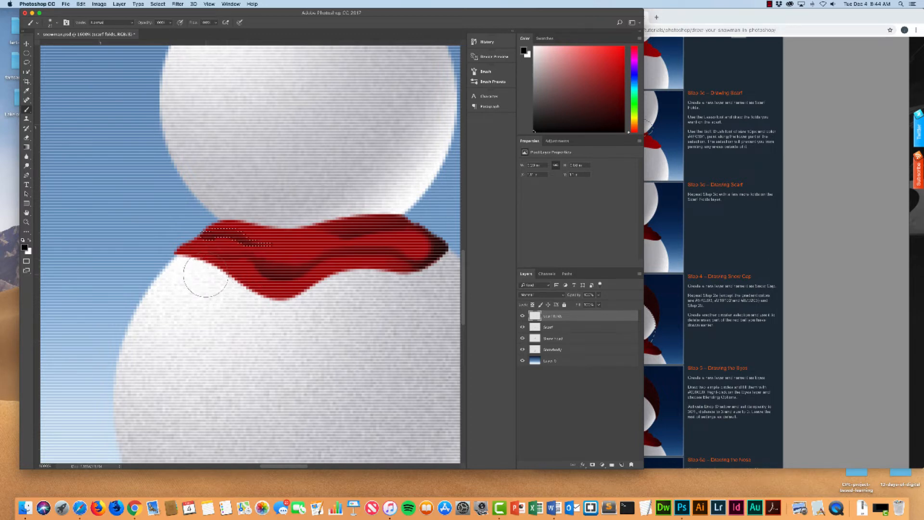
{"action": "key", "text": "super+d"}
{"action": "scroll", "coordinate": [215, 291], "scroll_direction": "up", "scroll_amount": 2}
{"action": "scroll", "coordinate": [214, 291], "scroll_direction": "down", "scroll_amount": 3}
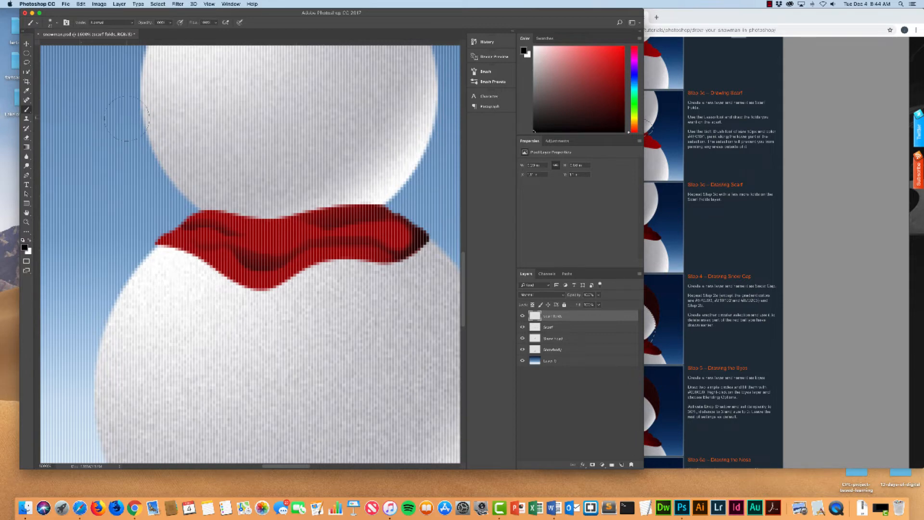
- Select the scarf's lower left edge with the Lasso, paint soft black shading along it, and clear the selection
{"action": "key", "text": "l"}
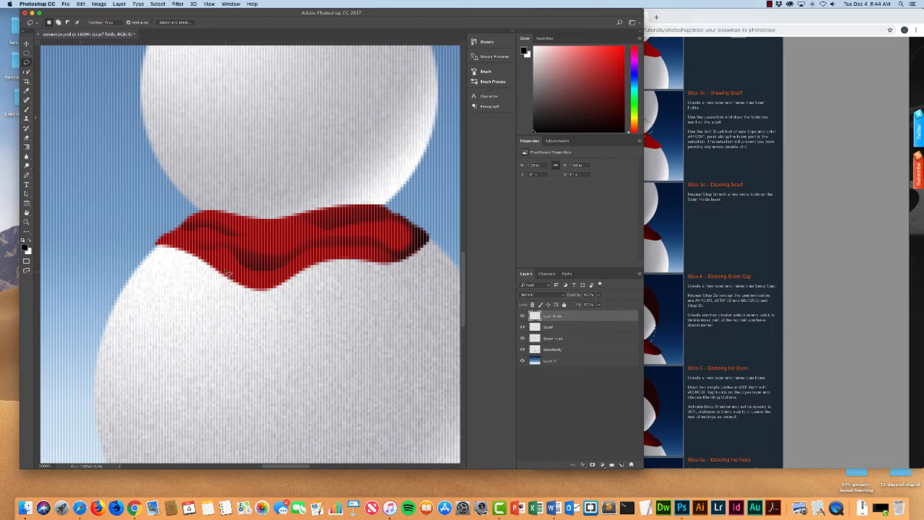
{"action": "left_click_drag", "start_coordinate": [219, 266], "coordinate": [197, 253]}
{"action": "key", "text": "b"}
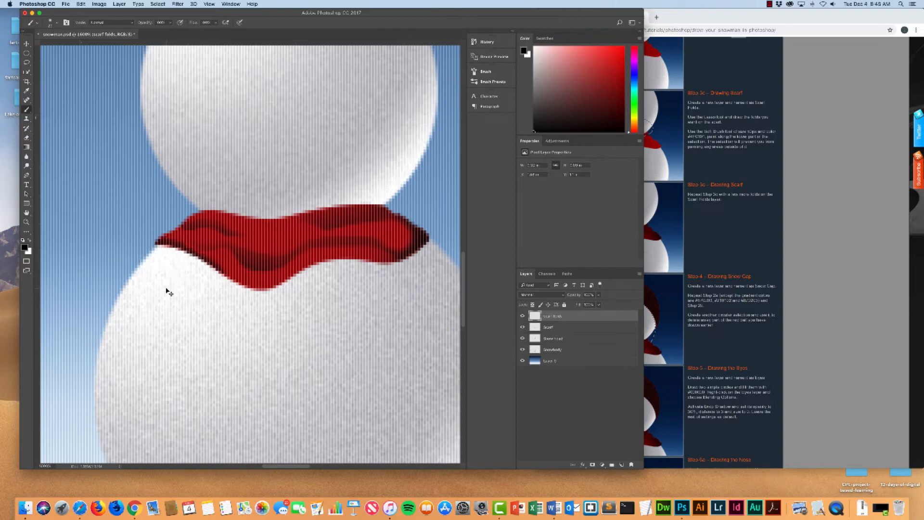
{"action": "key", "text": "super+minus"}
{"action": "key", "text": "super+minus"}
{"action": "key", "text": "super+minus"}
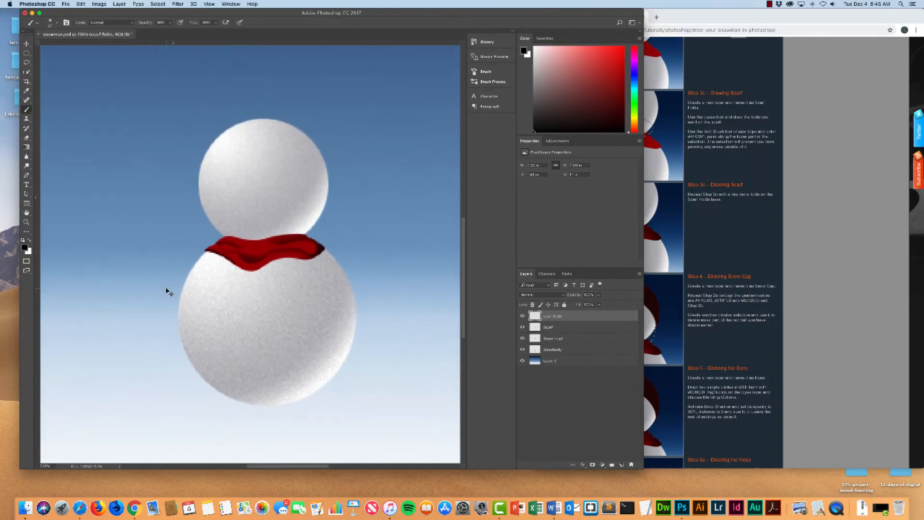
{"action": "key", "text": "super+minus"}
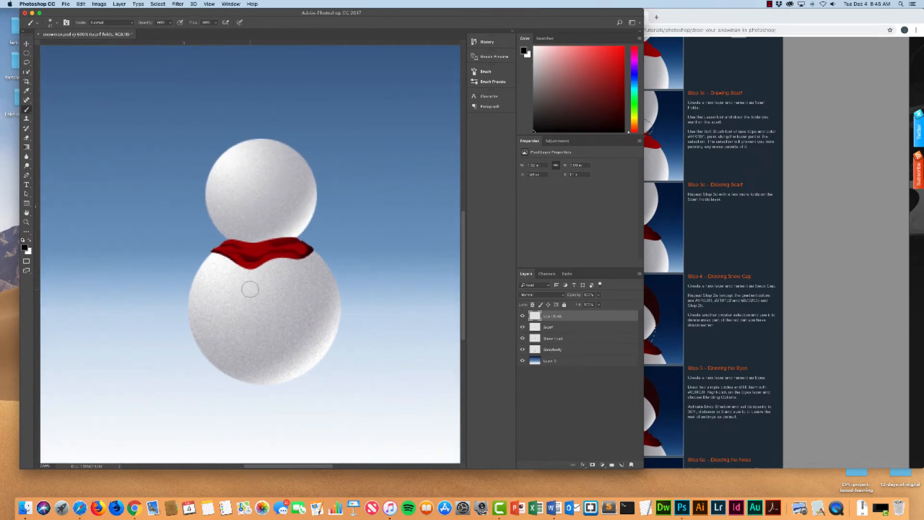
- Compare the scarf's added folds with the tutorial's Step 3d picture and return to Photoshop
{"action": "left_click", "coordinate": [706, 21]}
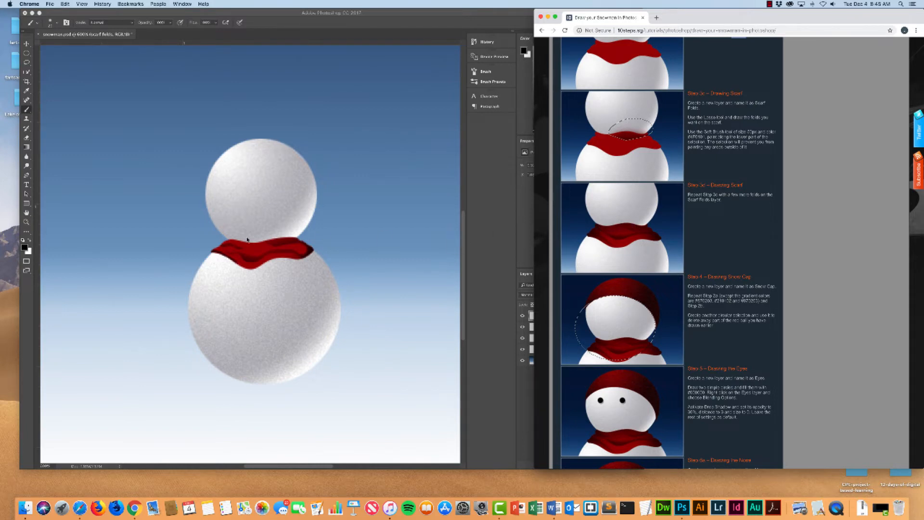
{"action": "key", "text": "super+equal"}
{"action": "key", "text": "super+equal"}
{"action": "key", "text": "super+minus"}
{"action": "key", "text": "super+minus"}
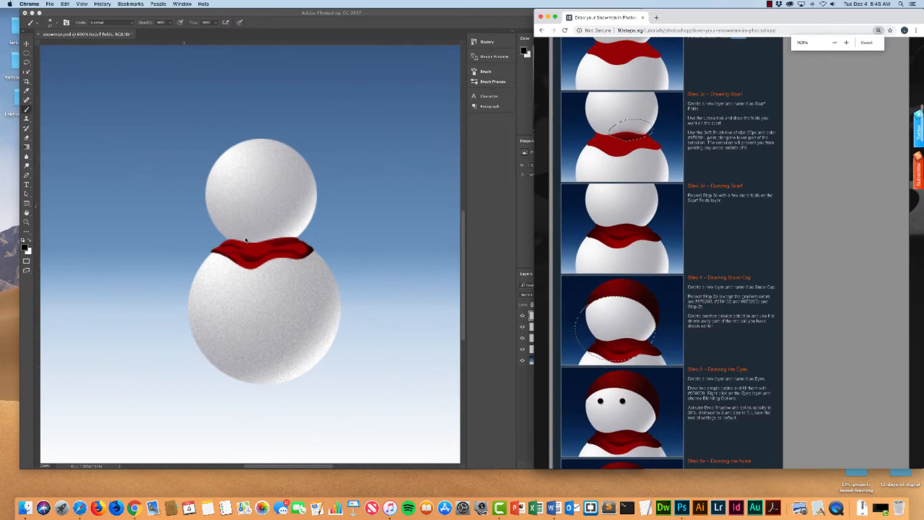
{"action": "left_click", "coordinate": [317, 14]}
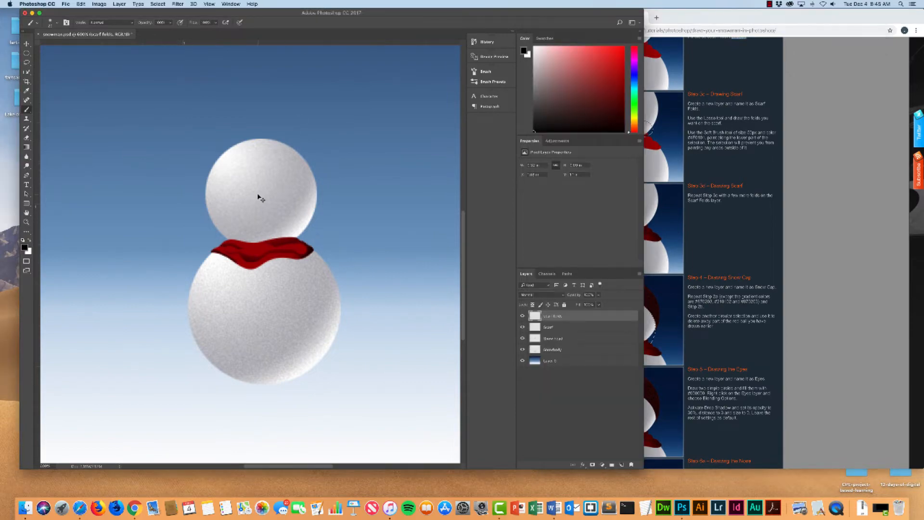
- Select the scarf's upper edge under the snowman's head with the Lasso, paint soft black shading along it, and deselect
{"action": "key", "text": "super+equal"}
{"action": "key", "text": "super+equal"}
{"action": "key", "text": "super+equal"}
{"action": "key", "text": "super+equal"}
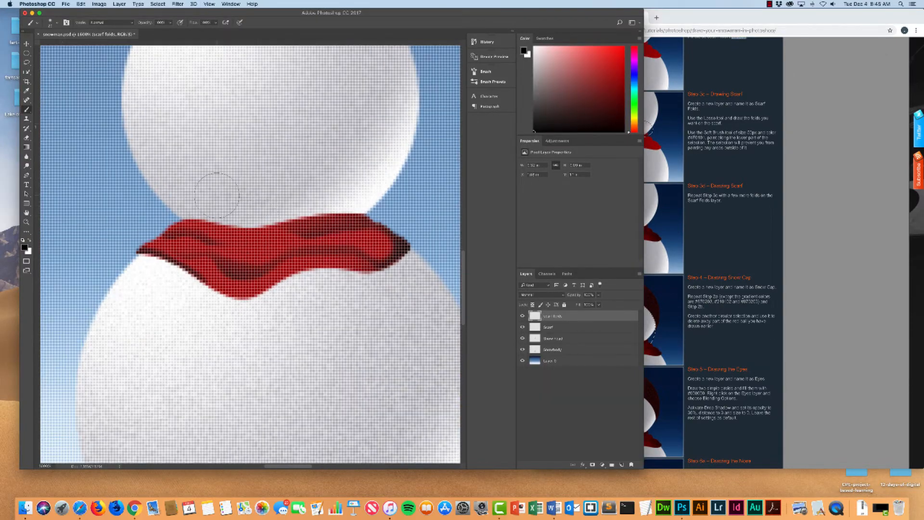
{"action": "left_click", "coordinate": [27, 63]}
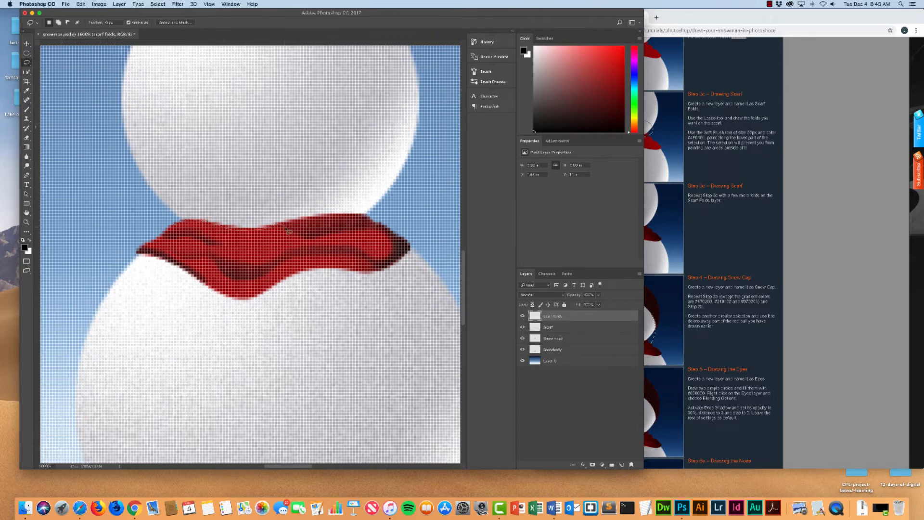
{"action": "mouse_move", "coordinate": [288, 231]}
{"action": "left_mouse_down"}
{"action": "mouse_move", "coordinate": [242, 238]}
{"action": "mouse_move", "coordinate": [176, 222]}
{"action": "left_mouse_up"}
{"action": "key", "text": "b"}
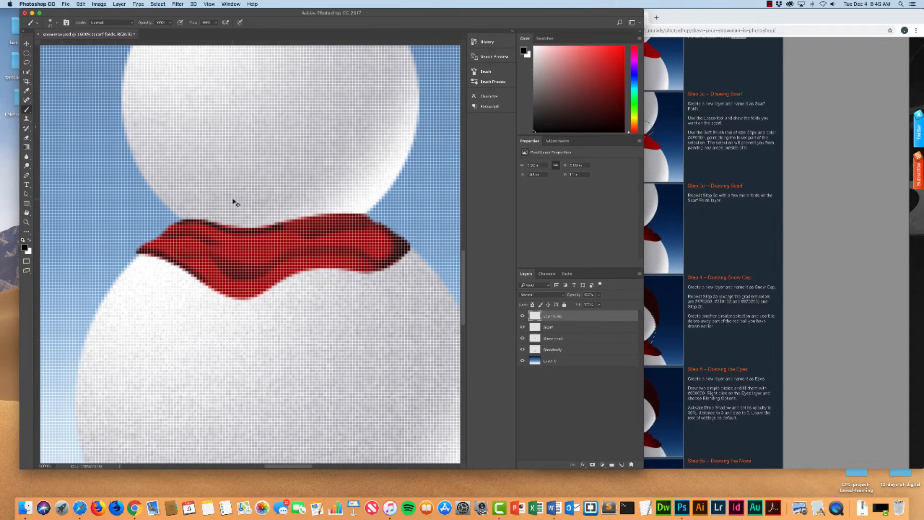
{"action": "key", "text": "super+minus"}
{"action": "key", "text": "super+minus"}
{"action": "key", "text": "super+minus"}
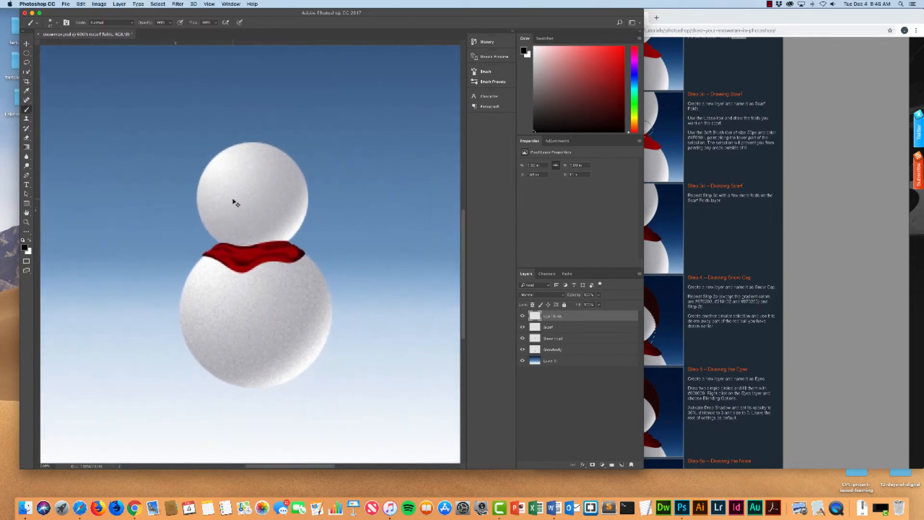
{"action": "key", "text": "super+minus"}
{"action": "key", "text": "super+minus"}
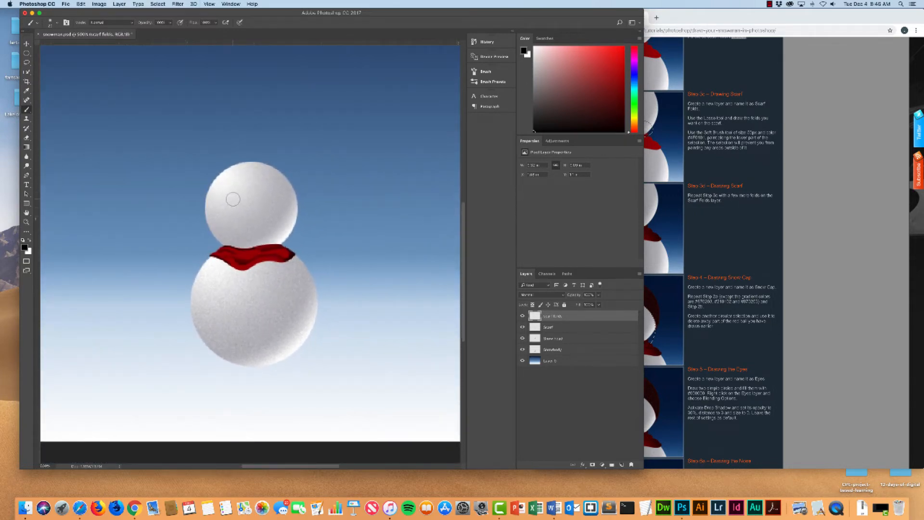
- Undo the deselection to restore the selection along the scarf's upper edge, and set the Brush size to 50 px
{"action": "key", "text": "super+z"}
{"action": "key", "text": "super+plus"}
{"action": "key", "text": "super+plus"}
{"action": "key", "text": "super+plus"}
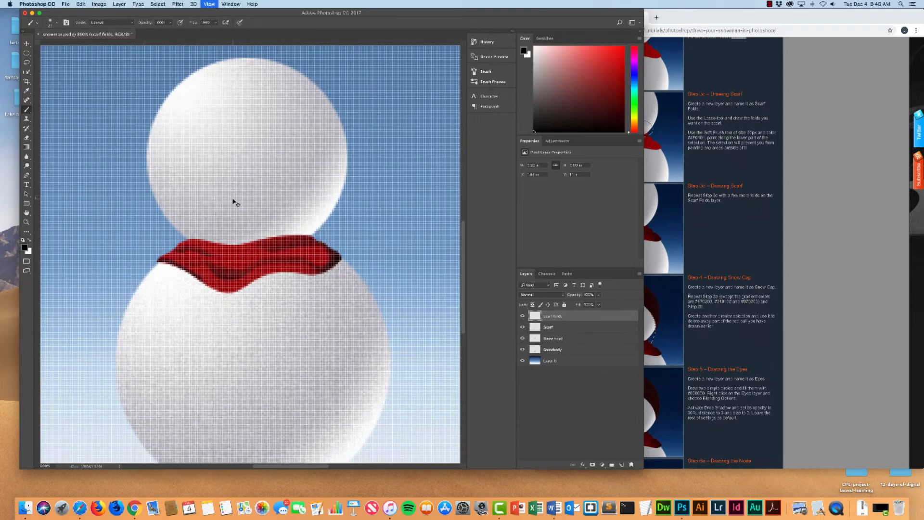
{"action": "key", "text": "super+plus"}
{"action": "key", "text": "super+plus"}
{"action": "key", "text": "super+plus"}
{"action": "key", "text": "super+plus"}
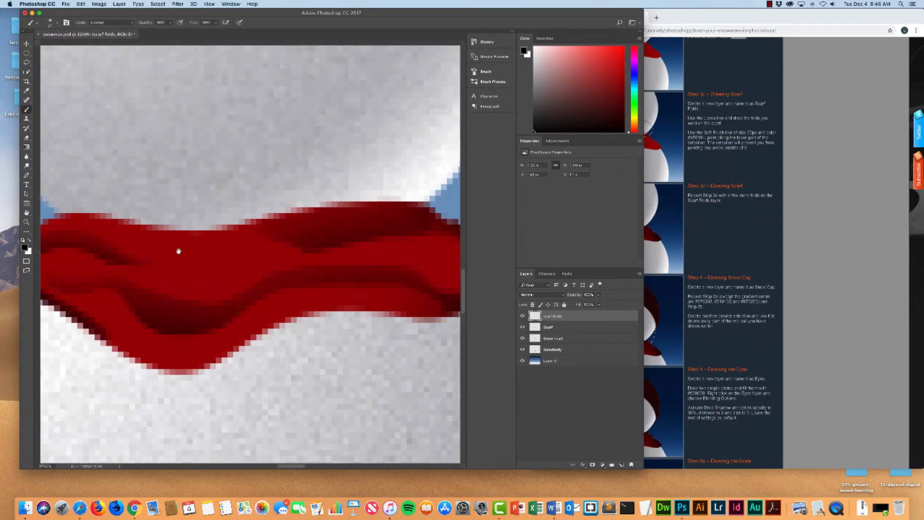
{"action": "left_click_drag", "start_coordinate": [178, 251], "coordinate": [246, 252]}
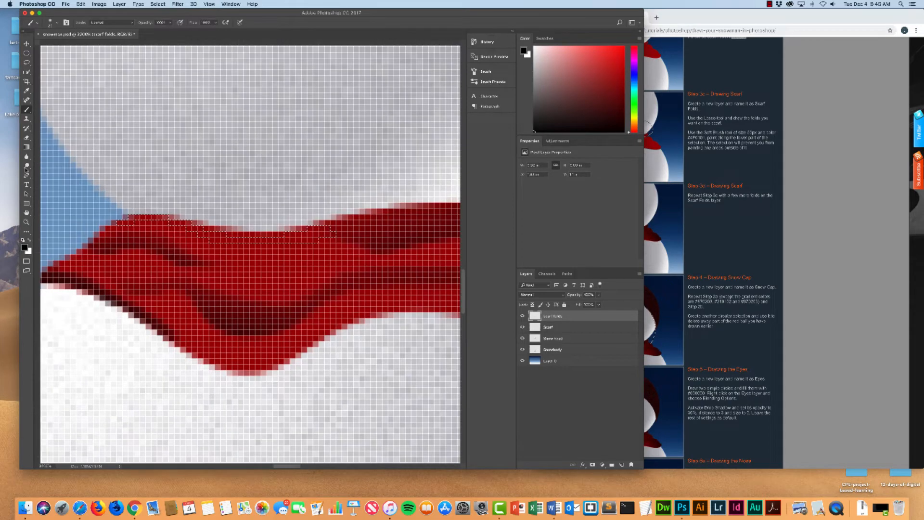
{"action": "right_click", "coordinate": [96, 161]}
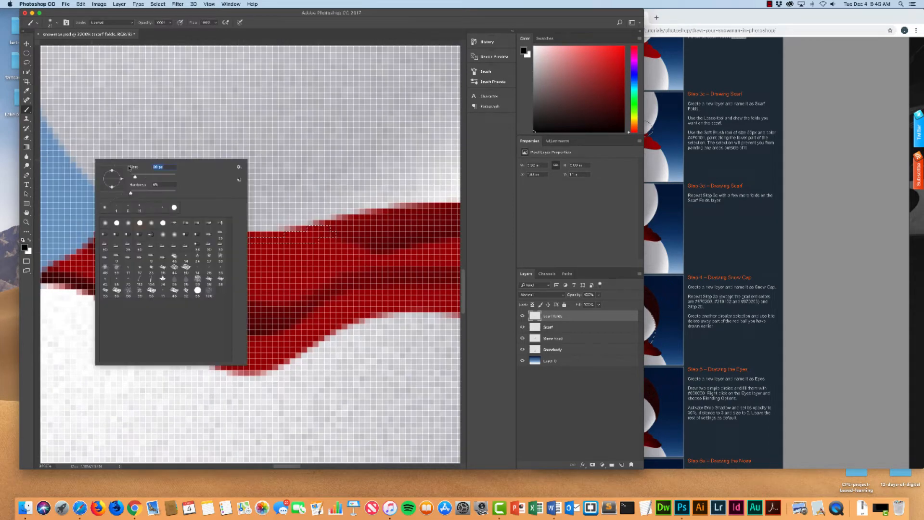
{"action": "type", "text": "50"}
{"action": "key", "text": "Return"}
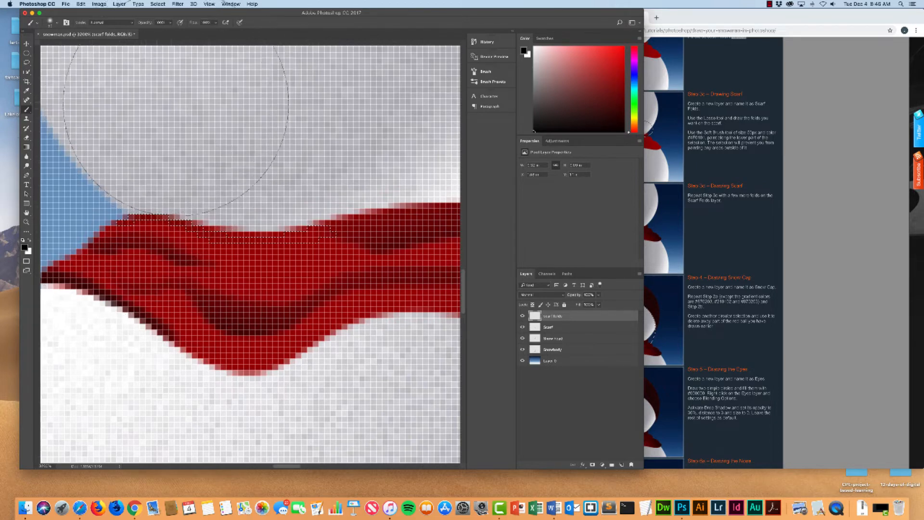
- Try painting soft black shading in the narrow selection along the scarf's upper edge, and undo it
{"action": "left_click_drag", "start_coordinate": [176, 102], "coordinate": [217, 112]}
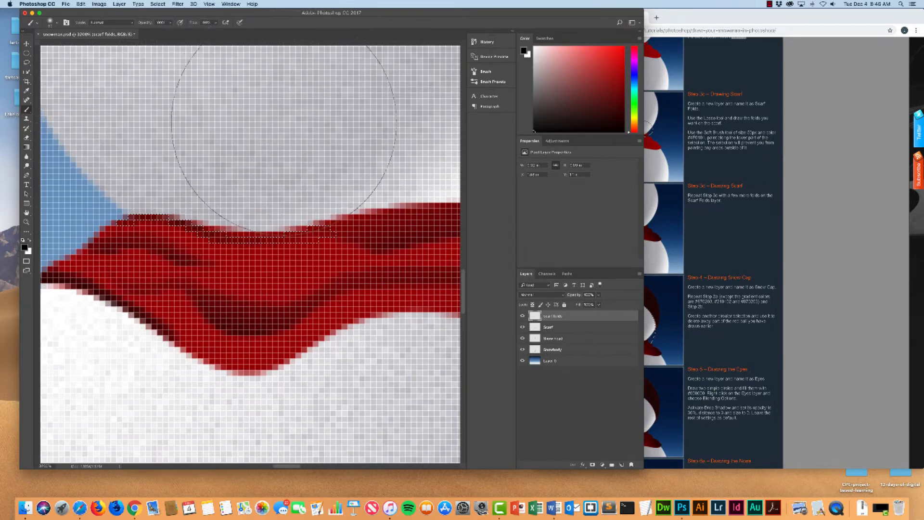
{"action": "mouse_move", "coordinate": [284, 117]}
{"action": "left_mouse_down"}
{"action": "mouse_move", "coordinate": [327, 104]}
{"action": "mouse_move", "coordinate": [303, 103]}
{"action": "mouse_move", "coordinate": [319, 105]}
{"action": "left_mouse_up"}
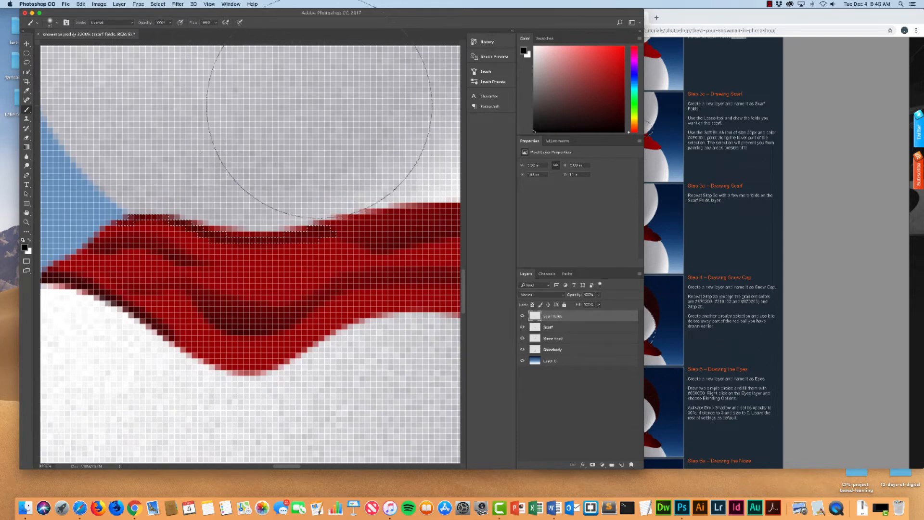
{"action": "key", "text": "super+minus"}
{"action": "key", "text": "super+minus"}
{"action": "key", "text": "super+minus"}
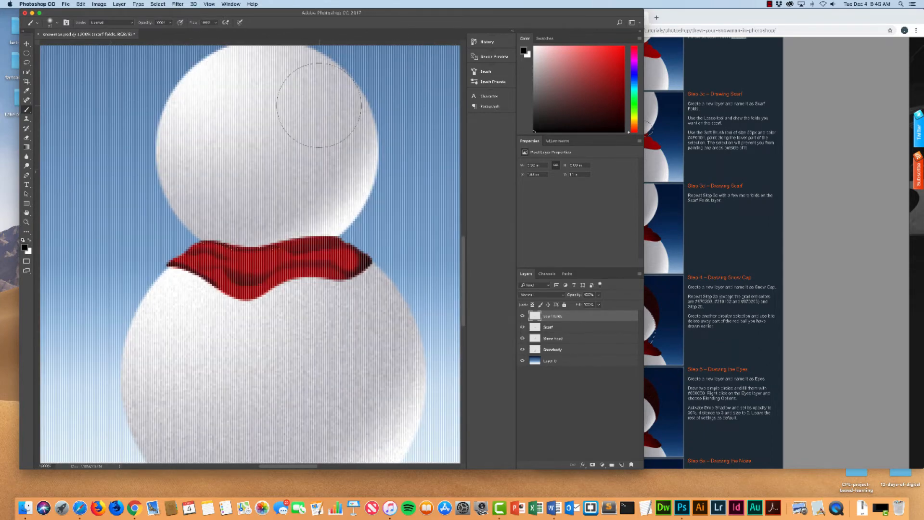
{"action": "key", "text": "super+minus"}
{"action": "key", "text": "super+minus"}
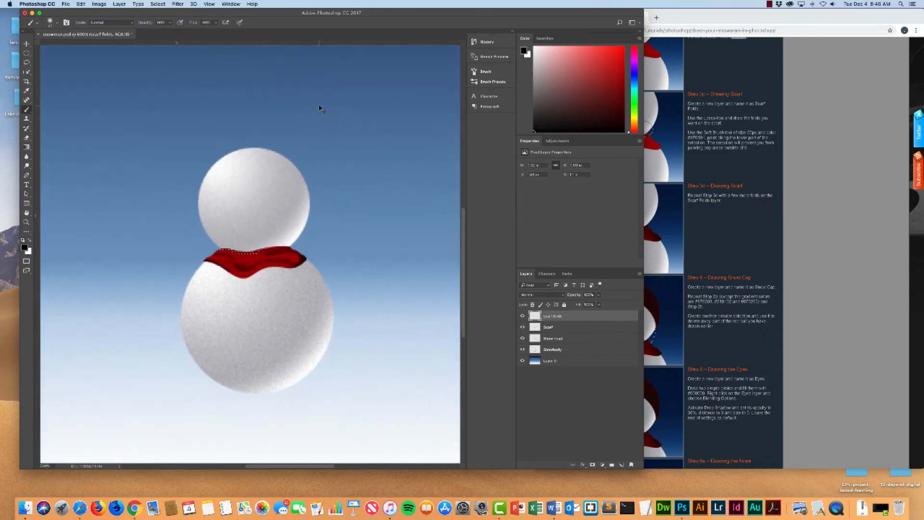
{"action": "key", "text": "super+d"}
{"action": "key", "text": "super+z"}
- Lasso a wider band along the scarf's upper edge under the head, paint soft black shading inside it, and deselect
{"action": "key", "text": "super+equal"}
{"action": "key", "text": "super+equal"}
{"action": "key", "text": "super+equal"}
{"action": "key", "text": "super+equal"}
{"action": "key", "text": "super+equal"}
{"action": "key", "text": "super+equal"}
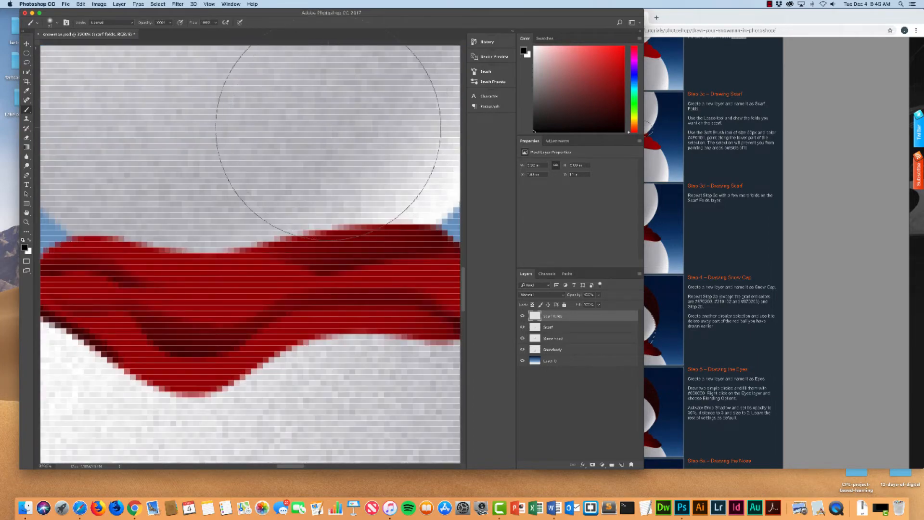
{"action": "key", "text": "space"}
{"action": "left_click_drag", "start_coordinate": [230, 124], "coordinate": [389, 112]}
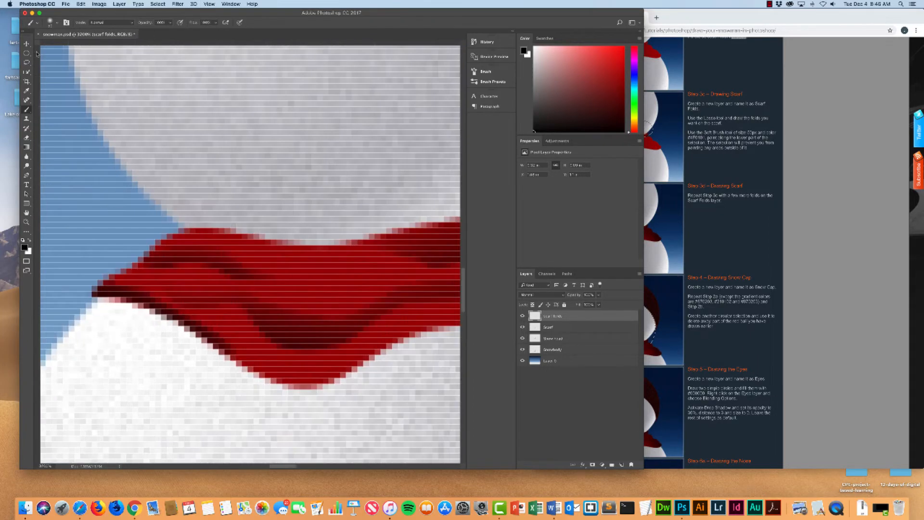
{"action": "key", "text": "l"}
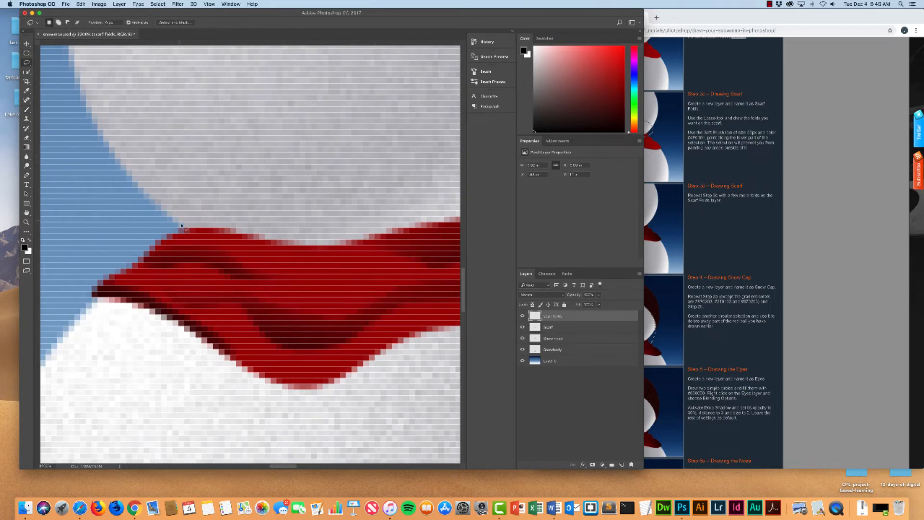
{"action": "mouse_move", "coordinate": [171, 236]}
{"action": "left_mouse_down"}
{"action": "mouse_move", "coordinate": [212, 230]}
{"action": "mouse_move", "coordinate": [315, 251]}
{"action": "mouse_move", "coordinate": [379, 239]}
{"action": "mouse_move", "coordinate": [399, 251]}
{"action": "mouse_move", "coordinate": [371, 263]}
{"action": "mouse_move", "coordinate": [298, 263]}
{"action": "mouse_move", "coordinate": [170, 237]}
{"action": "left_mouse_up"}
{"action": "key", "text": "b"}
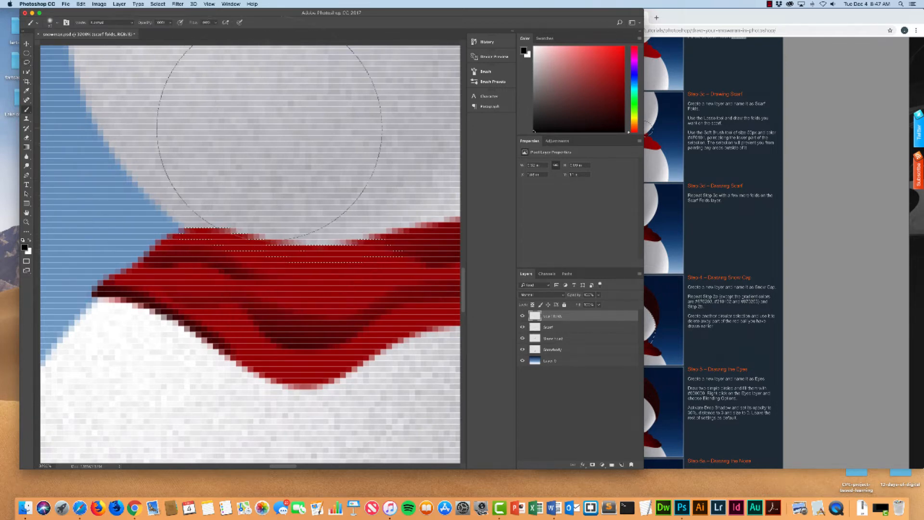
{"action": "left_click", "coordinate": [203, 122]}
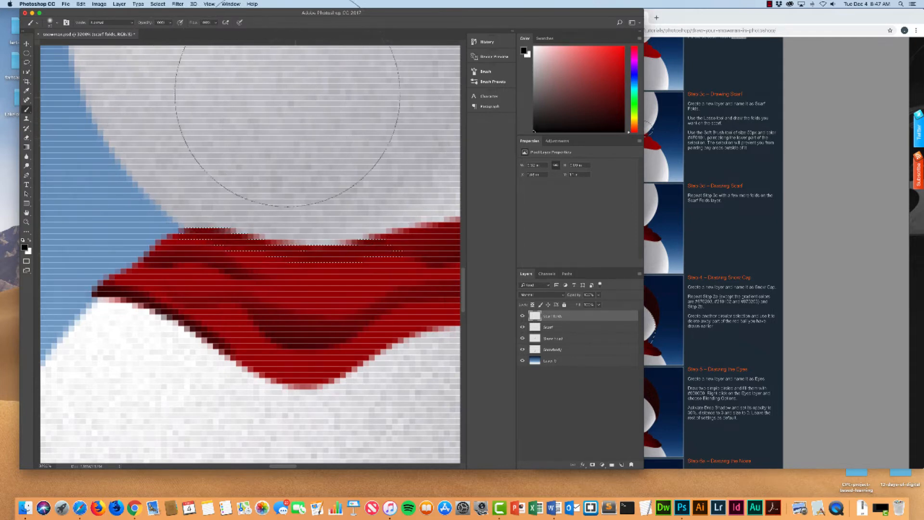
{"action": "left_click_drag", "start_coordinate": [369, 125], "coordinate": [212, 117]}
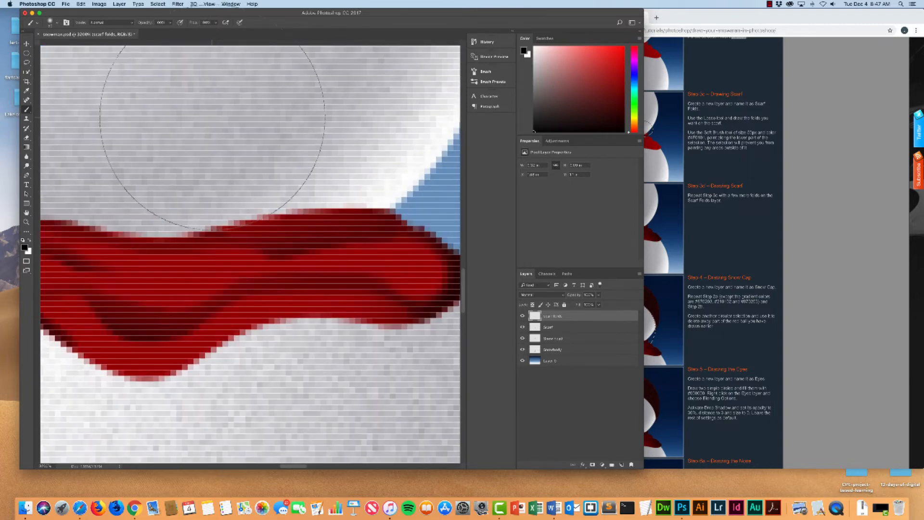
- Try shading a lassoed patch where the upper-edge band meets the right fold, undo the stroke, and clear the selection
{"action": "scroll", "coordinate": [265, 154], "scroll_direction": "left", "scroll_amount": 5}
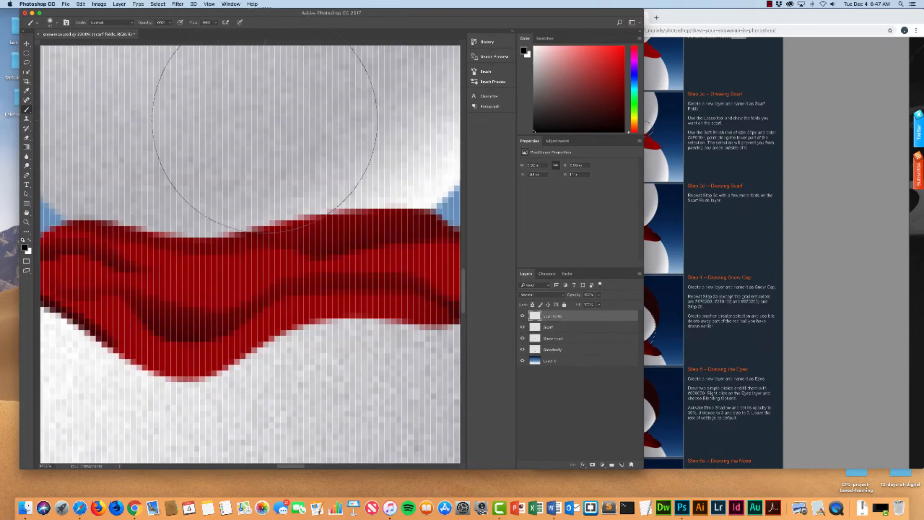
{"action": "left_click", "coordinate": [33, 64]}
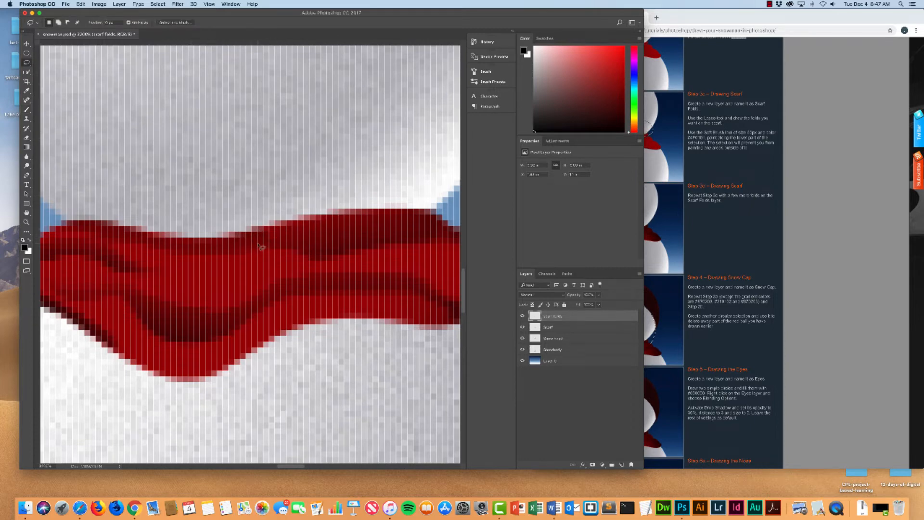
{"action": "mouse_move", "coordinate": [258, 246]}
{"action": "left_mouse_down"}
{"action": "mouse_move", "coordinate": [311, 240]}
{"action": "mouse_move", "coordinate": [331, 224]}
{"action": "left_mouse_up"}
{"action": "left_click_drag", "start_coordinate": [246, 238], "coordinate": [258, 245]}
{"action": "key", "text": "b"}
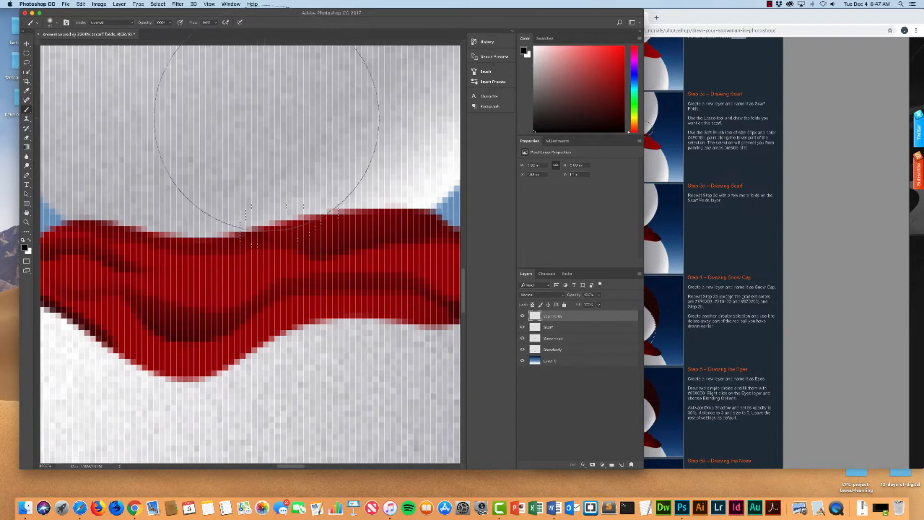
{"action": "left_click", "coordinate": [260, 120]}
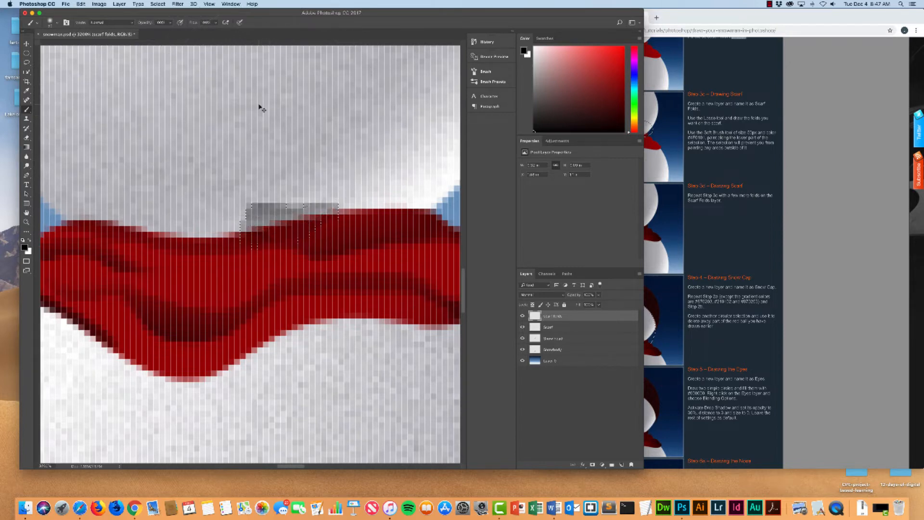
{"action": "key", "text": "super+z"}
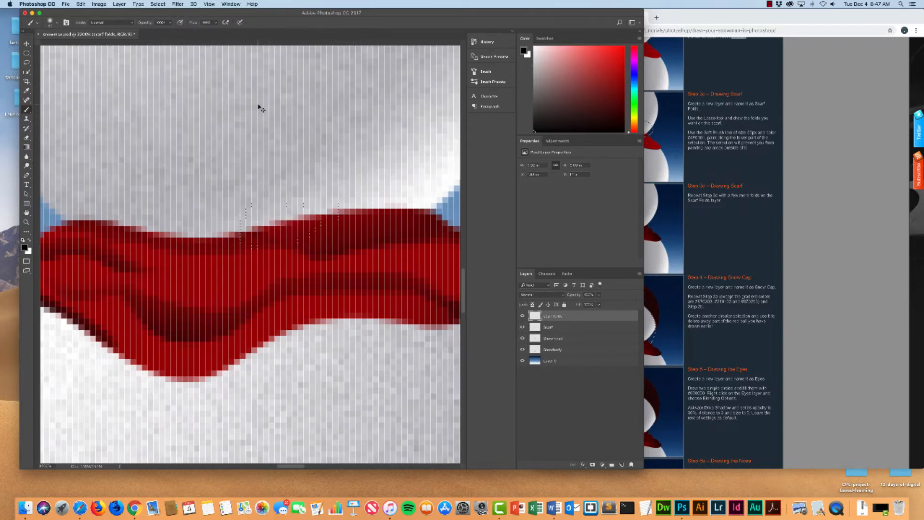
{"action": "key", "text": "super+d"}
- Lasso the junction of the upper-edge band and right fold within the scarf, shade it softly with the Brush, and deselect
{"action": "key", "text": "l"}
{"action": "mouse_move", "coordinate": [251, 233]}
{"action": "left_mouse_down"}
{"action": "mouse_move", "coordinate": [301, 218]}
{"action": "mouse_move", "coordinate": [346, 219]}
{"action": "mouse_move", "coordinate": [299, 248]}
{"action": "mouse_move", "coordinate": [254, 236]}
{"action": "left_mouse_up"}
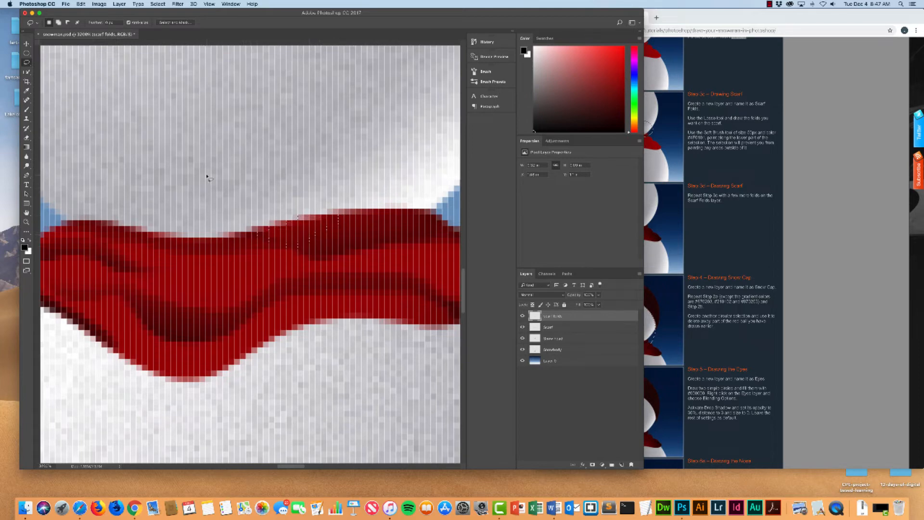
{"action": "key", "text": "b"}
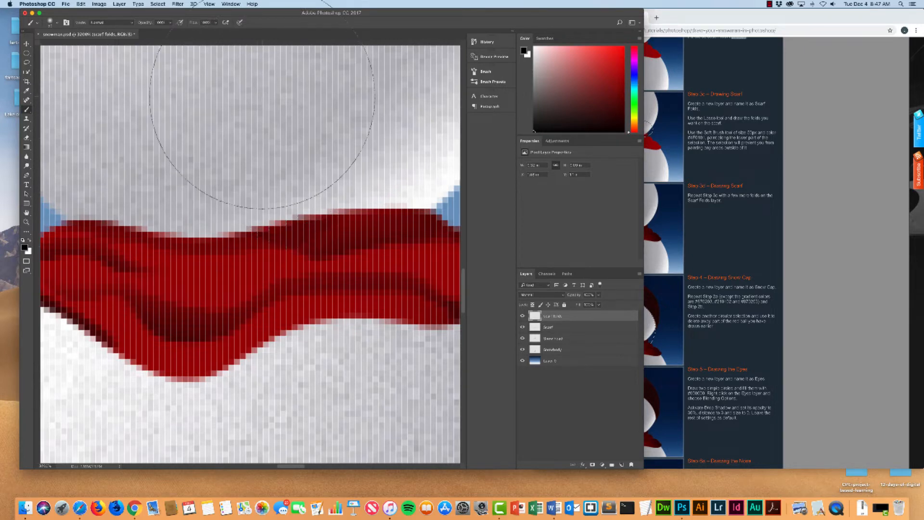
{"action": "key", "text": "super+minus"}
{"action": "key", "text": "super+minus"}
{"action": "key", "text": "super+minus"}
{"action": "key", "text": "super+minus"}
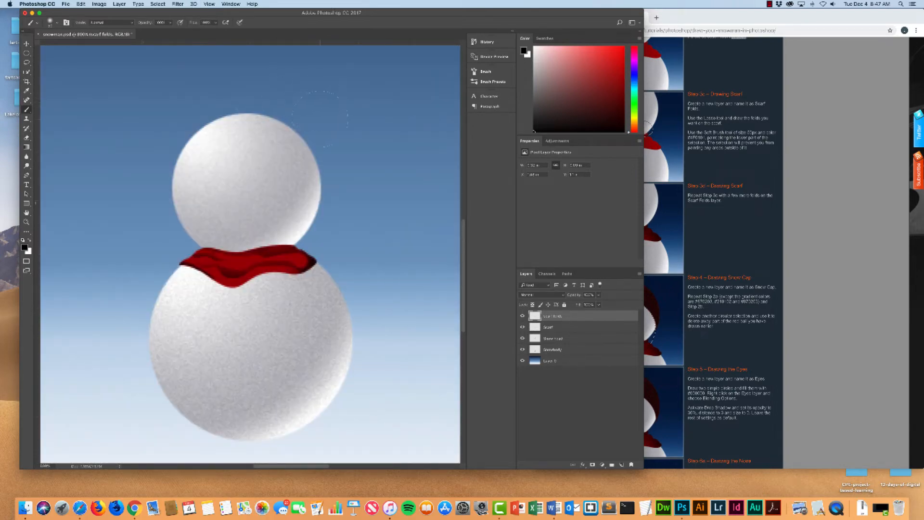
{"action": "key", "text": "super+minus"}
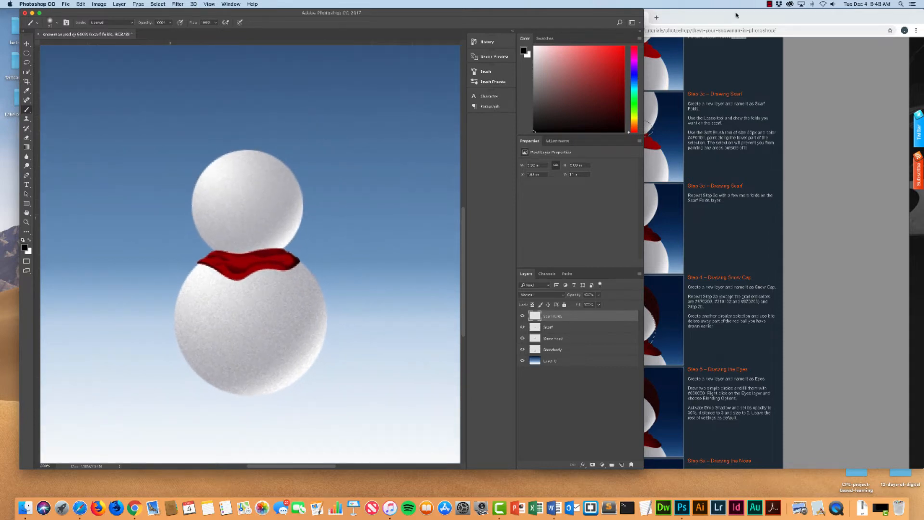
- Compare the shaded upper edge of the scarf with the tutorial's finished scarf picture in Chrome, and return to Photoshop
{"action": "left_click", "coordinate": [667, 201]}
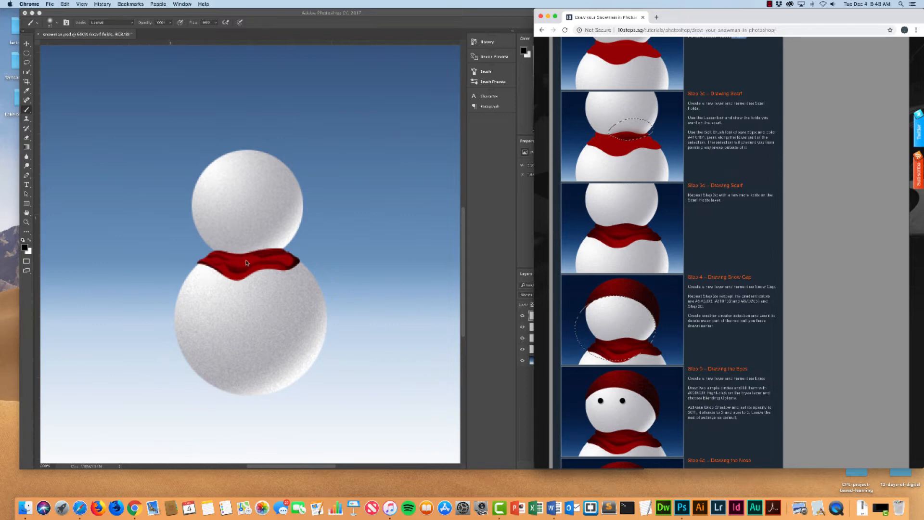
{"action": "key", "text": "super+minus"}
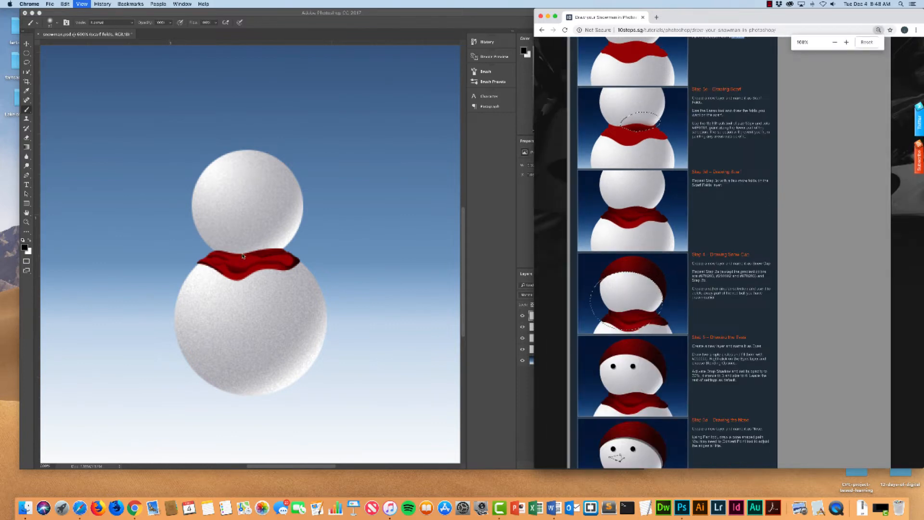
{"action": "key", "text": "super+equal"}
{"action": "left_click", "coordinate": [243, 256]}
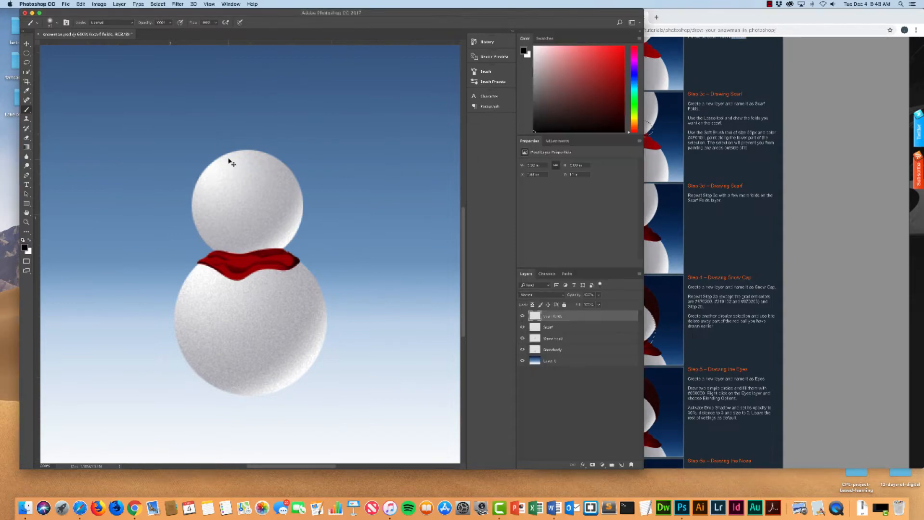
- Lasso a thin fold across the scarf's center from the end of the upper-left fold, paint it soft black, and deselect
{"action": "key", "text": "super+equal"}
{"action": "key", "text": "super+equal"}
{"action": "key", "text": "super+equal"}
{"action": "key", "text": "super+equal"}
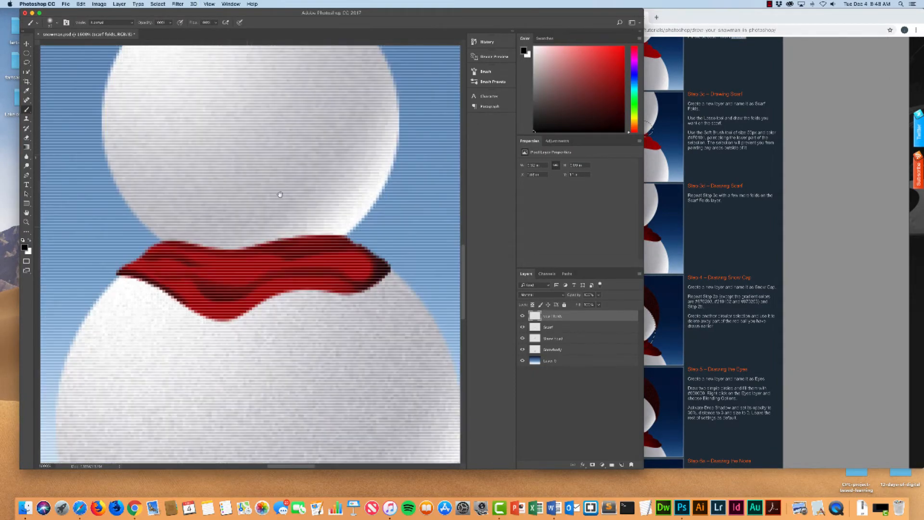
{"action": "key", "text": "super+equal"}
{"action": "key", "text": "super+equal"}
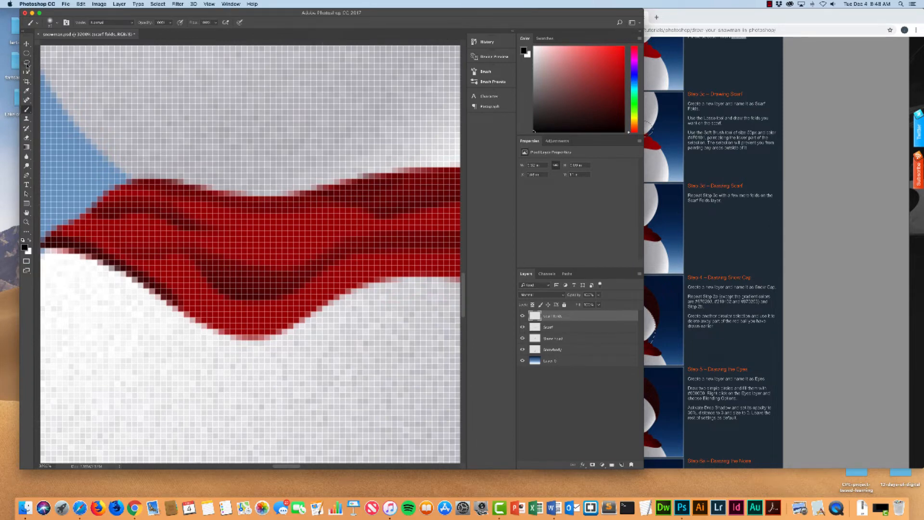
{"action": "left_click", "coordinate": [26, 62]}
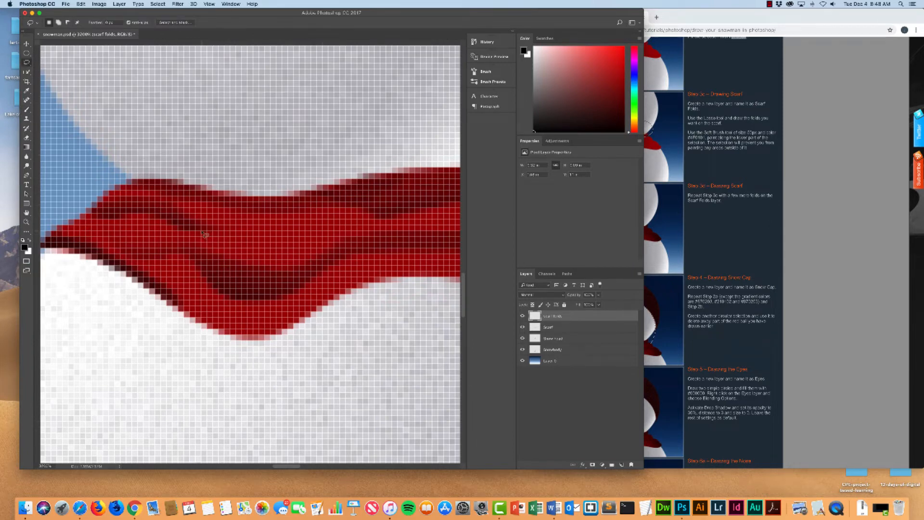
{"action": "mouse_move", "coordinate": [211, 232]}
{"action": "left_mouse_down"}
{"action": "mouse_move", "coordinate": [268, 241]}
{"action": "mouse_move", "coordinate": [317, 223]}
{"action": "mouse_move", "coordinate": [277, 222]}
{"action": "mouse_move", "coordinate": [256, 233]}
{"action": "mouse_move", "coordinate": [217, 224]}
{"action": "left_mouse_up"}
{"action": "key", "text": "b"}
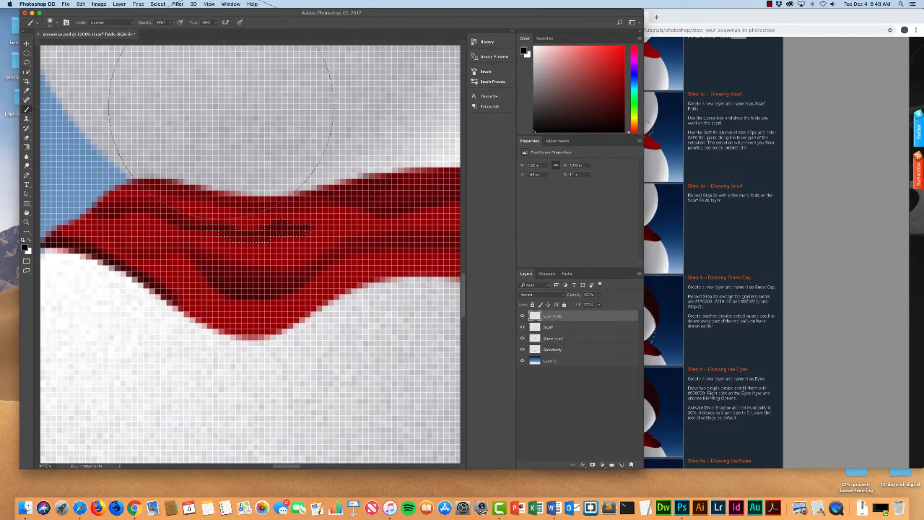
{"action": "key", "text": "super+d"}
{"action": "key", "text": "super+minus"}
{"action": "key", "text": "super+minus"}
{"action": "key", "text": "super+minus"}
{"action": "key", "text": "super+minus"}
{"action": "key", "text": "super+minus"}
{"action": "key", "text": "super+minus"}
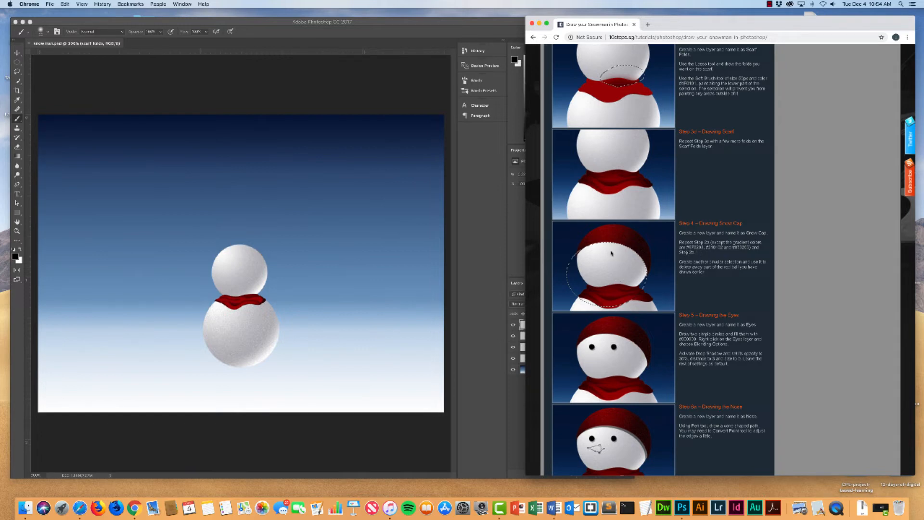
- Review the tutorial's completed snowball and scarf steps in Chrome, and locate the Step 4 snow cap instructions
{"action": "scroll", "coordinate": [619, 256], "scroll_direction": "up", "scroll_amount": 10}
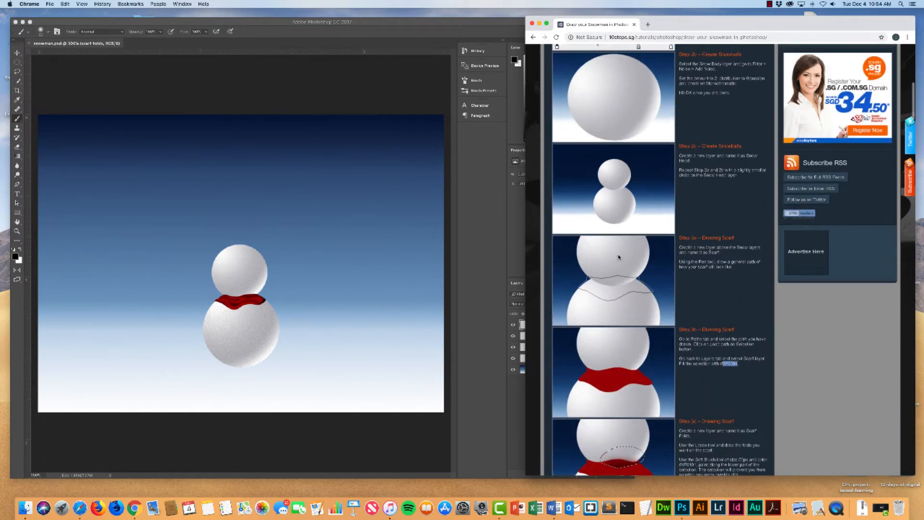
{"action": "scroll", "coordinate": [619, 257], "scroll_direction": "up", "scroll_amount": 3}
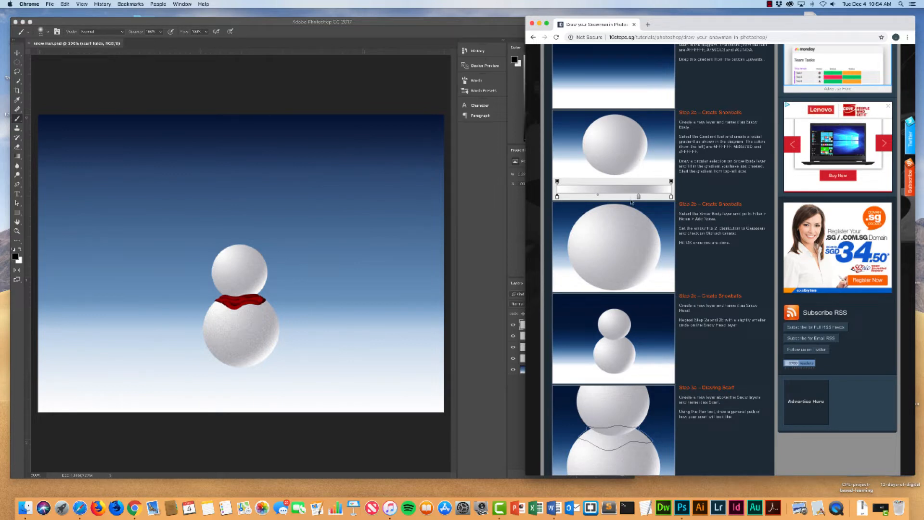
{"action": "scroll", "coordinate": [632, 199], "scroll_direction": "down", "scroll_amount": 8}
{"action": "scroll", "coordinate": [632, 201], "scroll_direction": "down", "scroll_amount": 15}
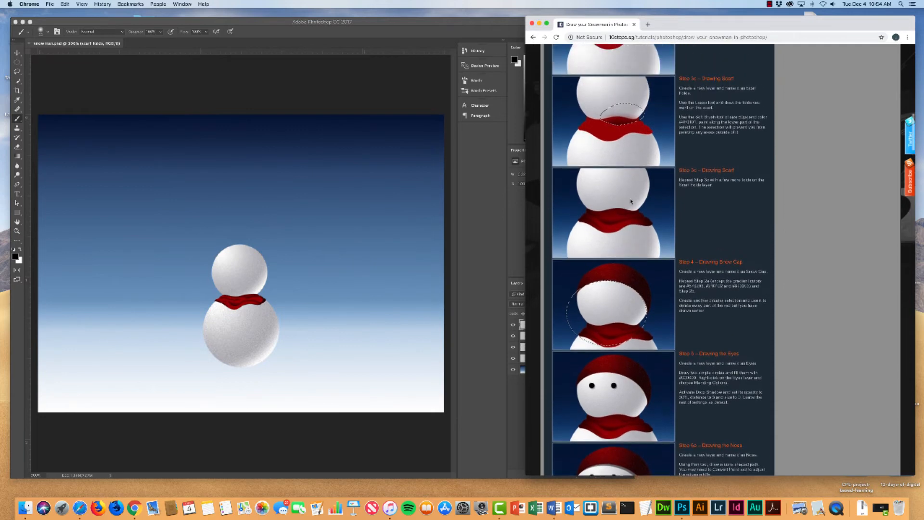
- Recheck the tutorial's scarf steps and Step 4 snow cap instructions in Chrome, and return to Photoshop
{"action": "scroll", "coordinate": [631, 201], "scroll_direction": "up", "scroll_amount": 5}
{"action": "scroll", "coordinate": [632, 202], "scroll_direction": "up", "scroll_amount": 3}
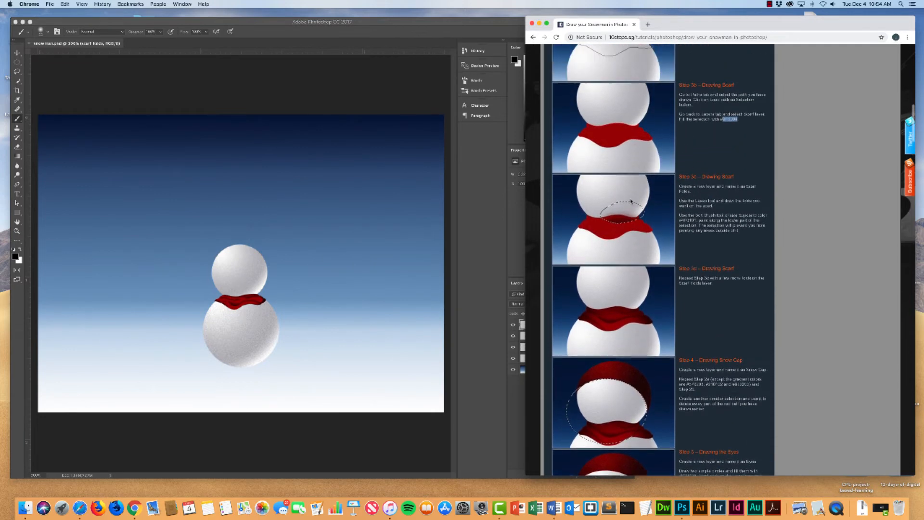
{"action": "scroll", "coordinate": [632, 201], "scroll_direction": "down", "scroll_amount": 5}
{"action": "scroll", "coordinate": [631, 202], "scroll_direction": "down", "scroll_amount": 4}
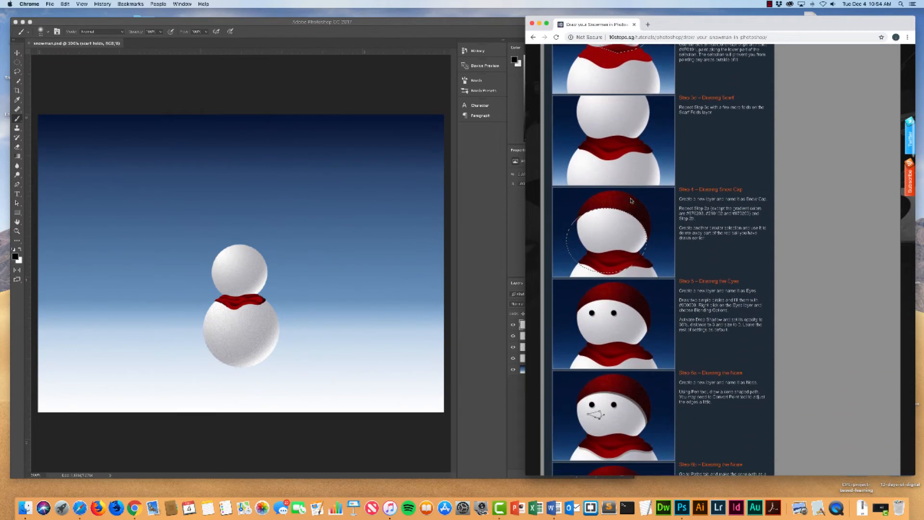
{"action": "scroll", "coordinate": [632, 210], "scroll_direction": "down", "scroll_amount": 1}
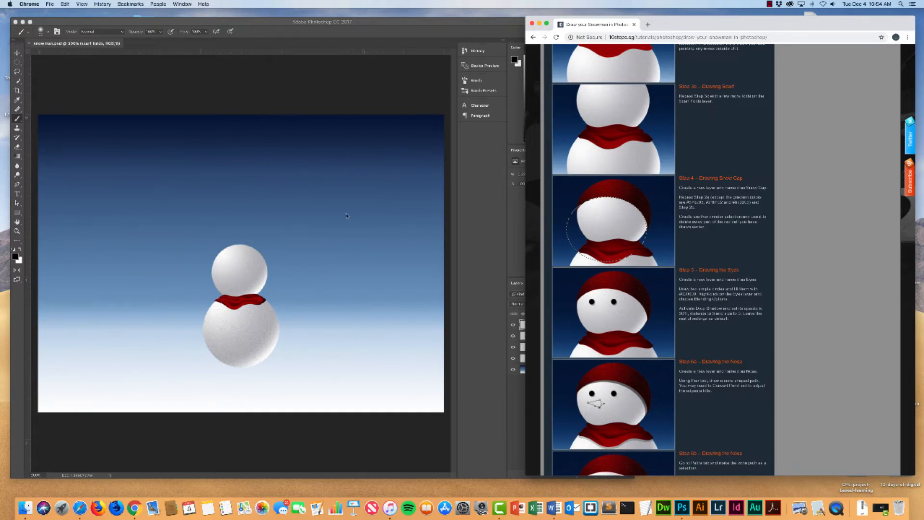
{"action": "left_click", "coordinate": [385, 28]}
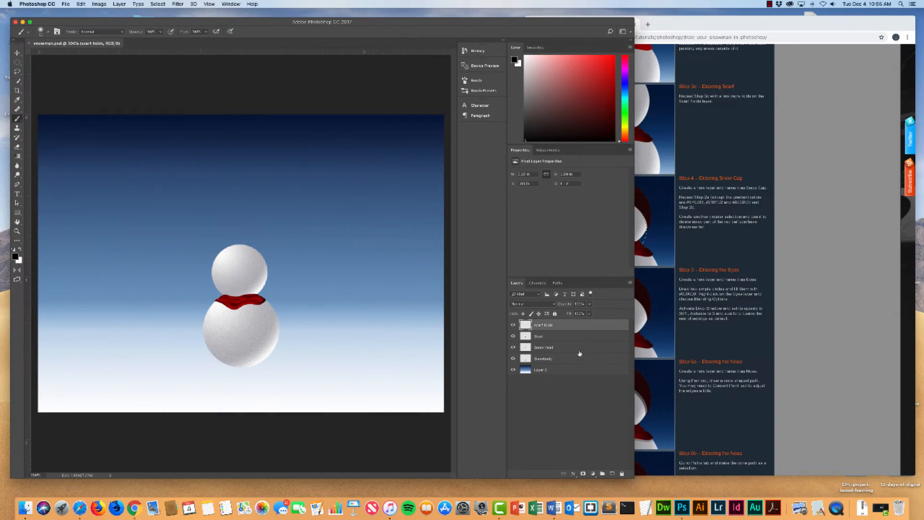
- Duplicate the snowman's head layer and name the copy "snowcap"
{"action": "left_click", "coordinate": [549, 347]}
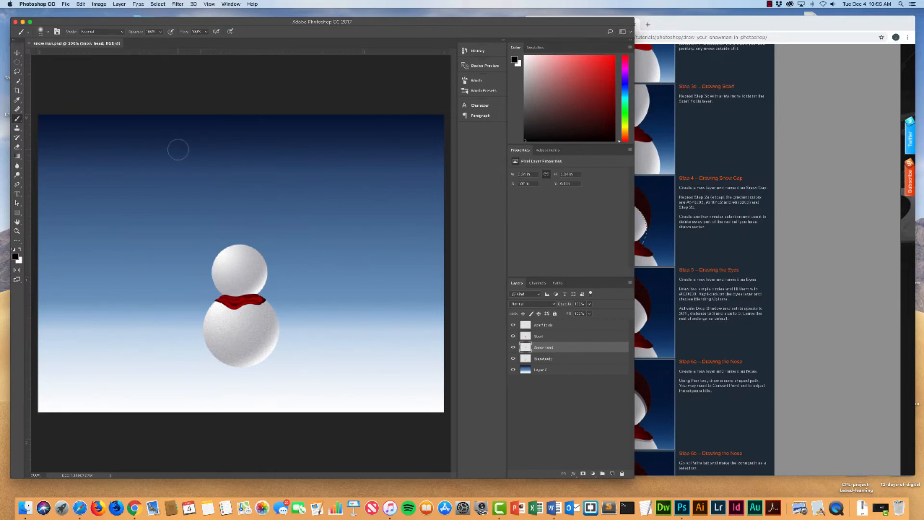
{"action": "key", "text": "v"}
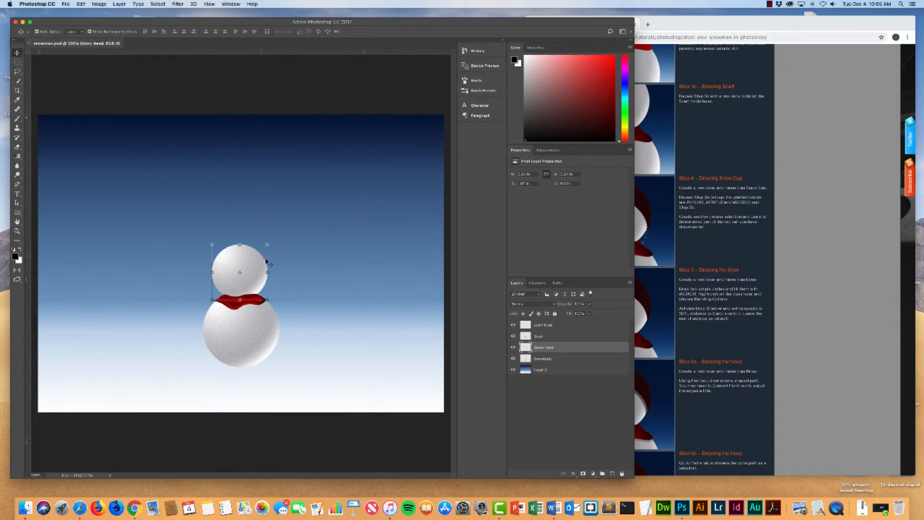
{"action": "right_click", "coordinate": [543, 349]}
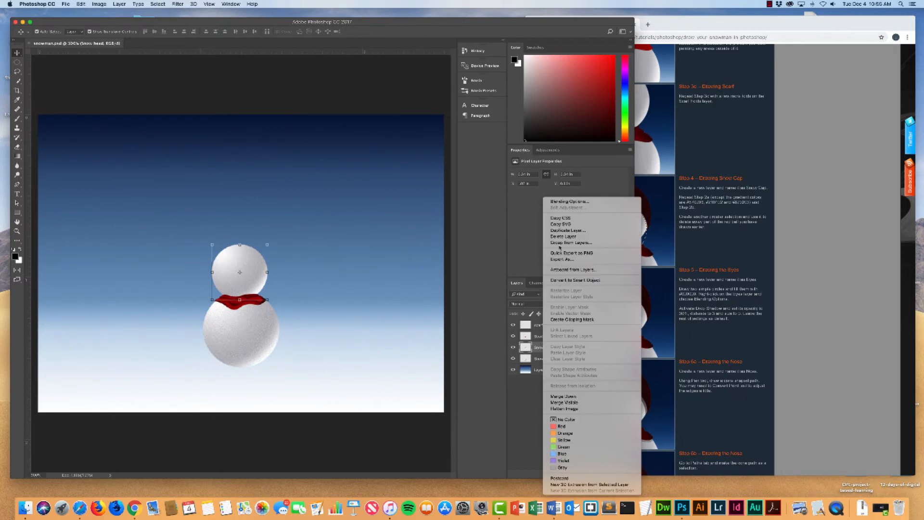
{"action": "left_click", "coordinate": [561, 231]}
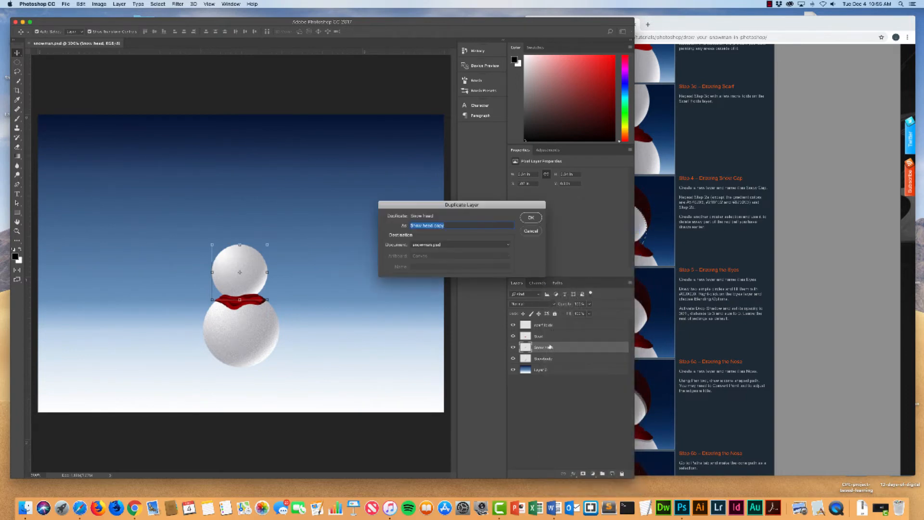
{"action": "type", "text": "snowcap"}
{"action": "key", "text": "Return"}
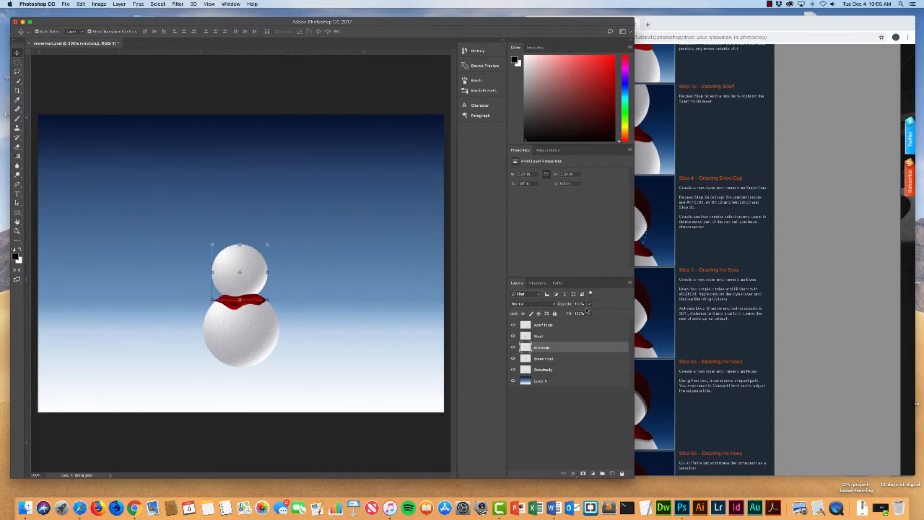
- Add a Gradient Overlay effect to the snowcap layer and set its style to Radial
{"action": "left_click", "coordinate": [573, 474]}
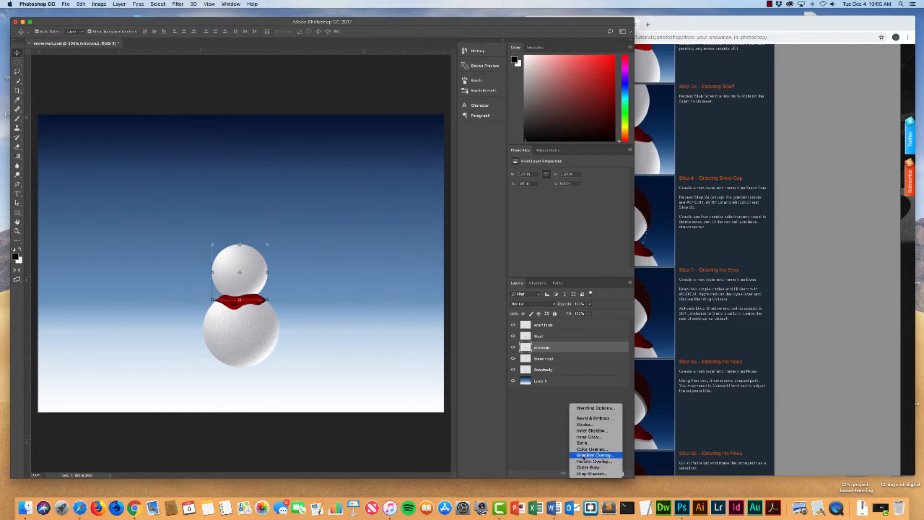
{"action": "left_click", "coordinate": [584, 455]}
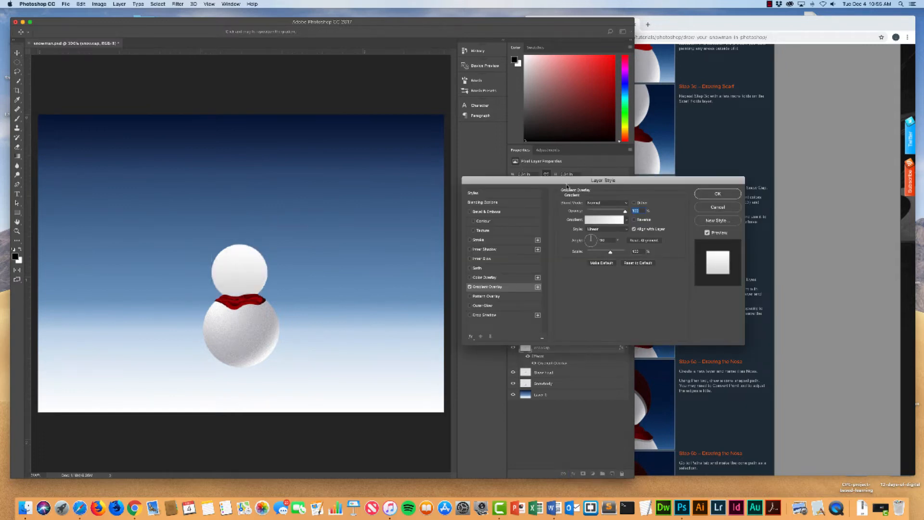
{"action": "left_click_drag", "start_coordinate": [566, 185], "coordinate": [238, 74]}
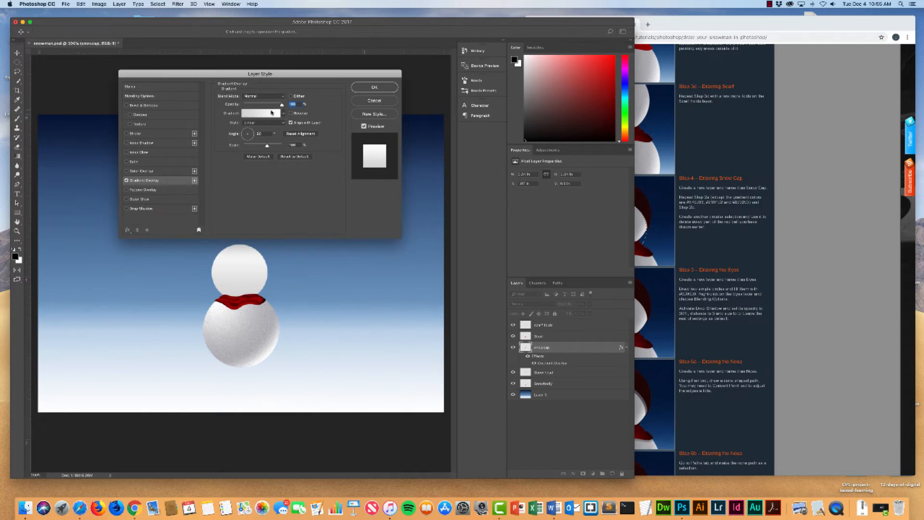
{"action": "left_click", "coordinate": [260, 123]}
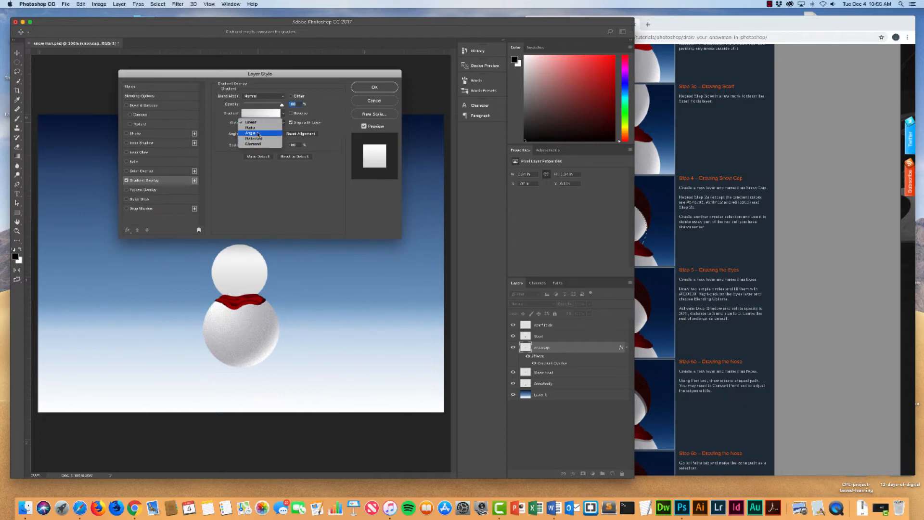
{"action": "left_click", "coordinate": [258, 129]}
- Edit the overlay's gradient and set its starting color stop to 870203, as given in the tutorial's Step 4
{"action": "left_click", "coordinate": [260, 114]}
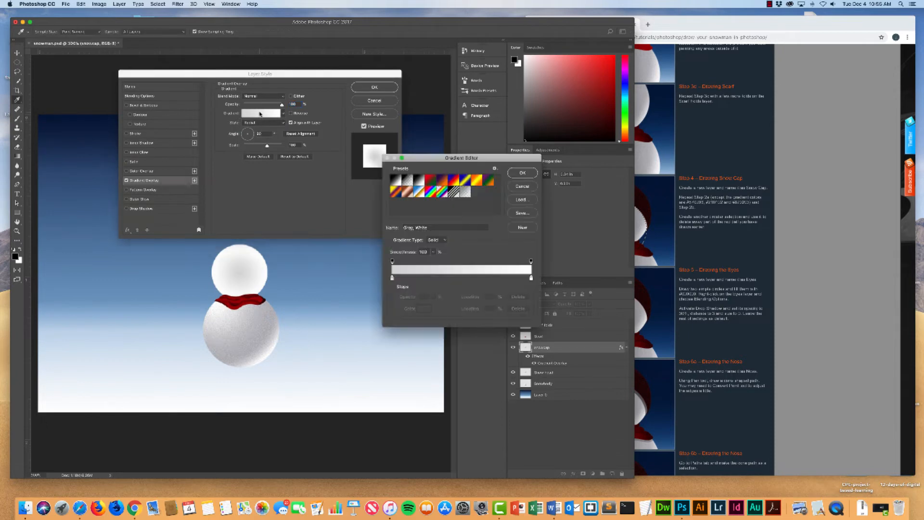
{"action": "left_click_drag", "start_coordinate": [448, 158], "coordinate": [344, 135]}
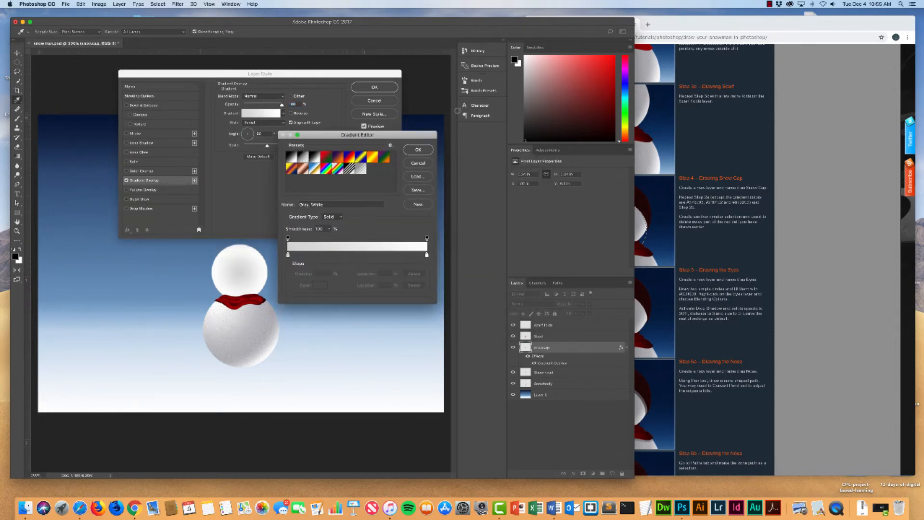
{"action": "left_click", "coordinate": [735, 230]}
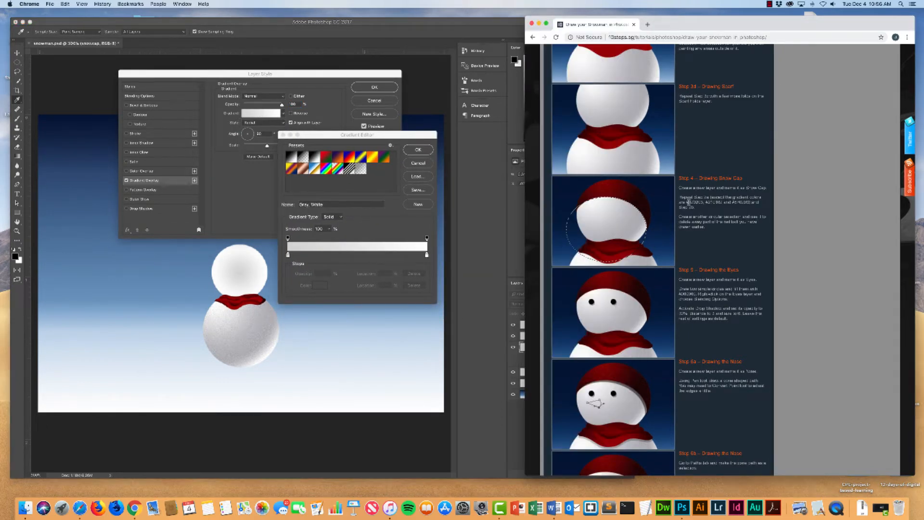
{"action": "left_click_drag", "start_coordinate": [689, 202], "coordinate": [704, 203]}
{"action": "left_click", "coordinate": [289, 255]}
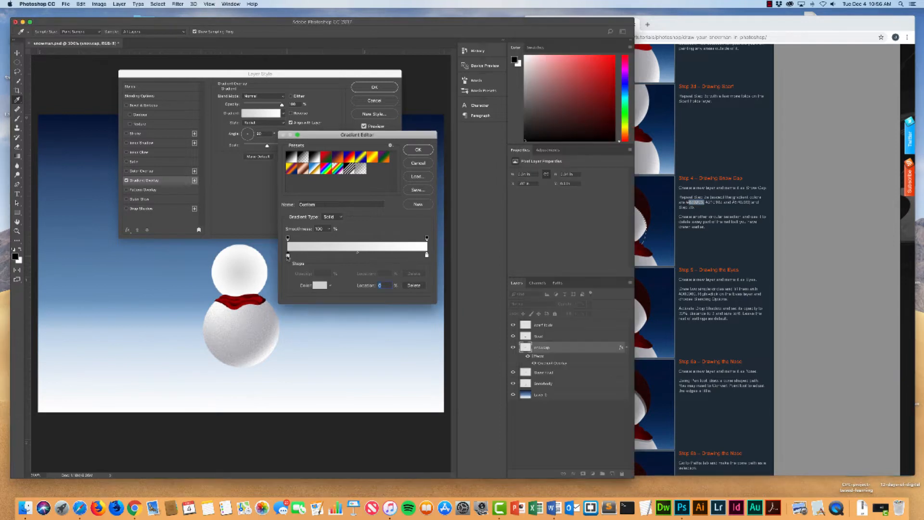
{"action": "left_click", "coordinate": [318, 286]}
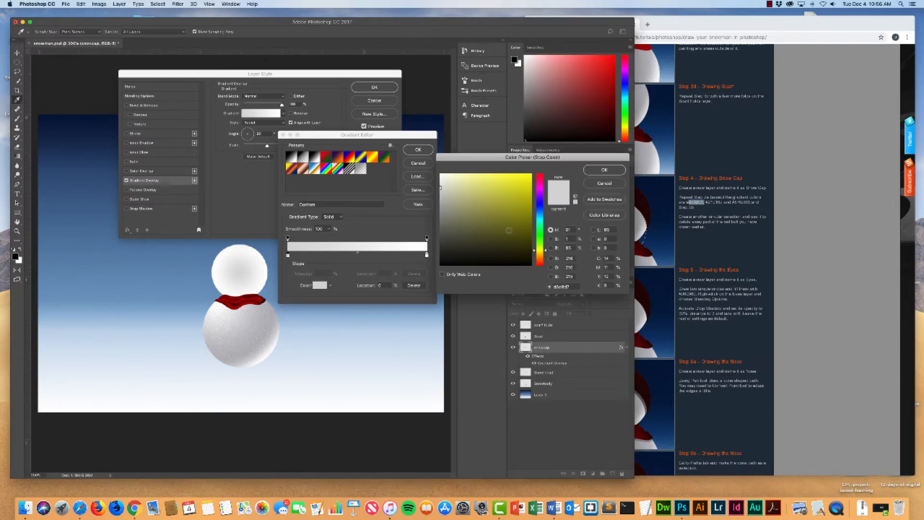
{"action": "left_click_drag", "start_coordinate": [572, 286], "coordinate": [530, 288]}
{"action": "type", "text": "870203"}
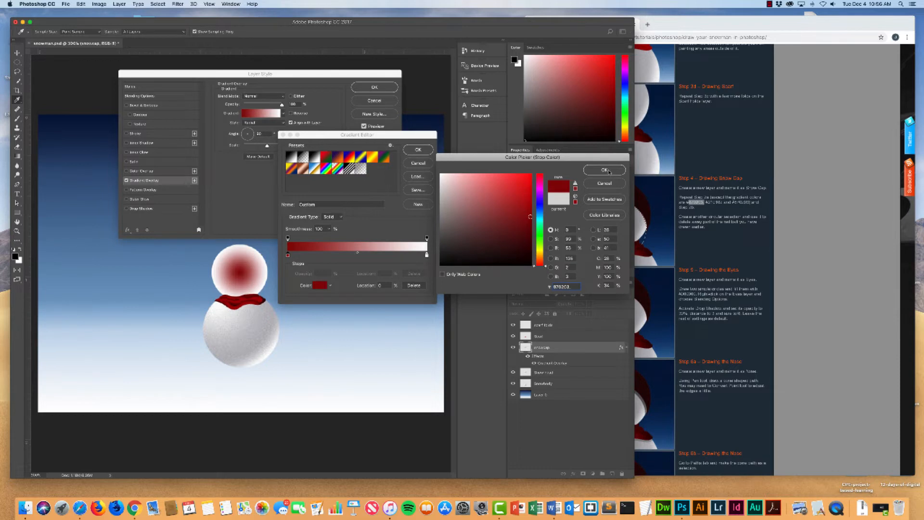
{"action": "left_click", "coordinate": [608, 171]}
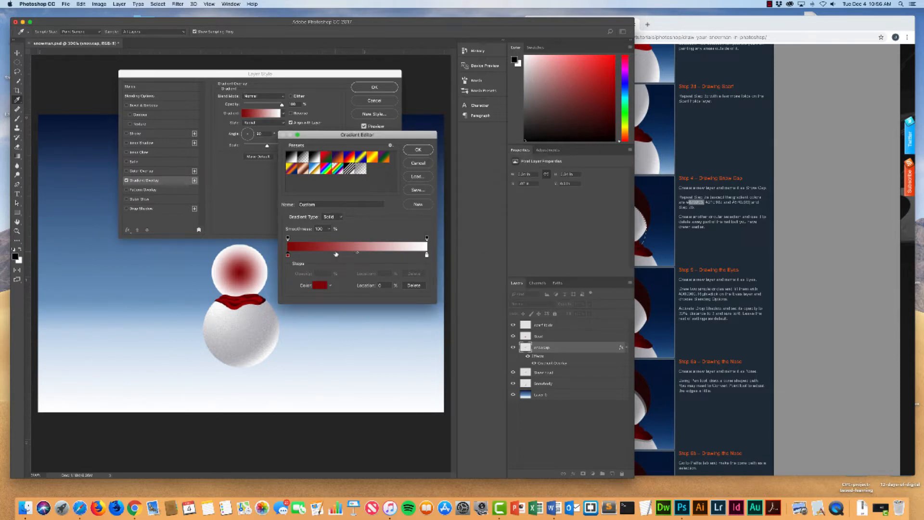
- Add a color stop at location 34% of the gradient and set it to the tutorial's dark red 210102
{"action": "left_click", "coordinate": [336, 254]}
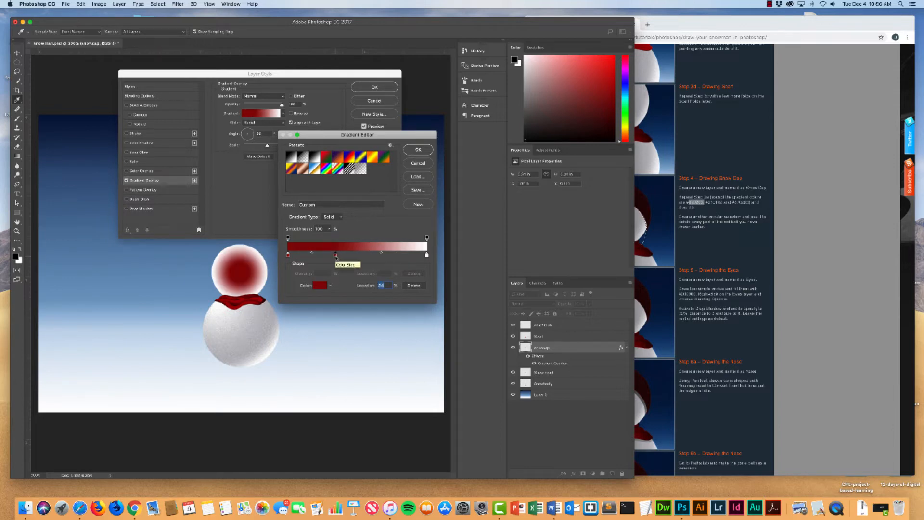
{"action": "left_click", "coordinate": [319, 286]}
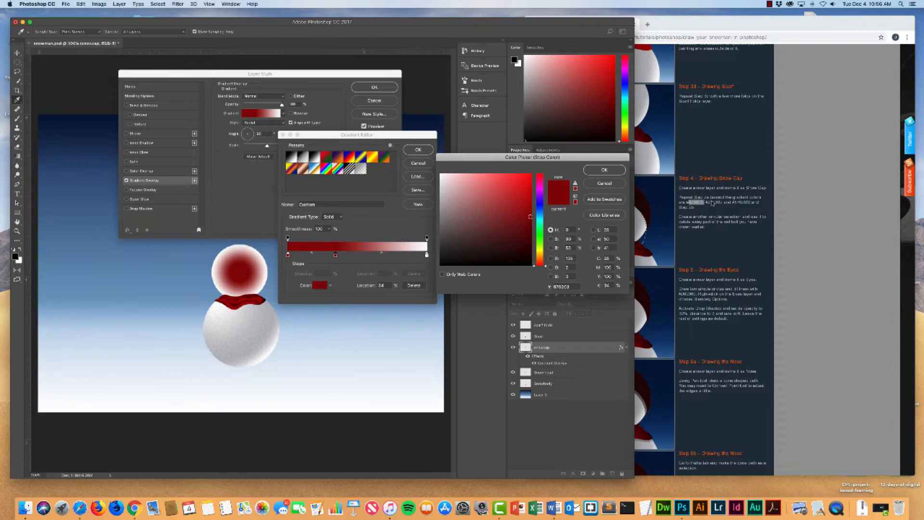
{"action": "left_click", "coordinate": [713, 205]}
{"action": "left_click_drag", "start_coordinate": [706, 202], "coordinate": [723, 202]}
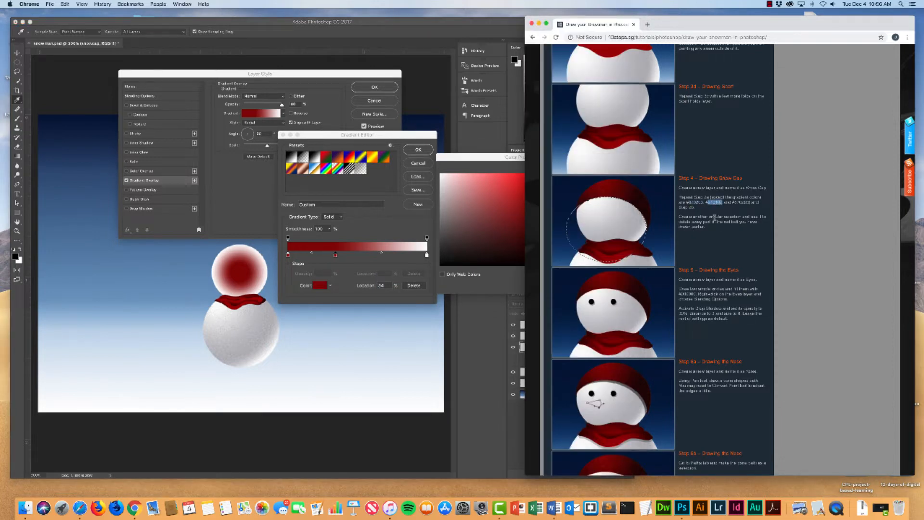
{"action": "left_click", "coordinate": [467, 156]}
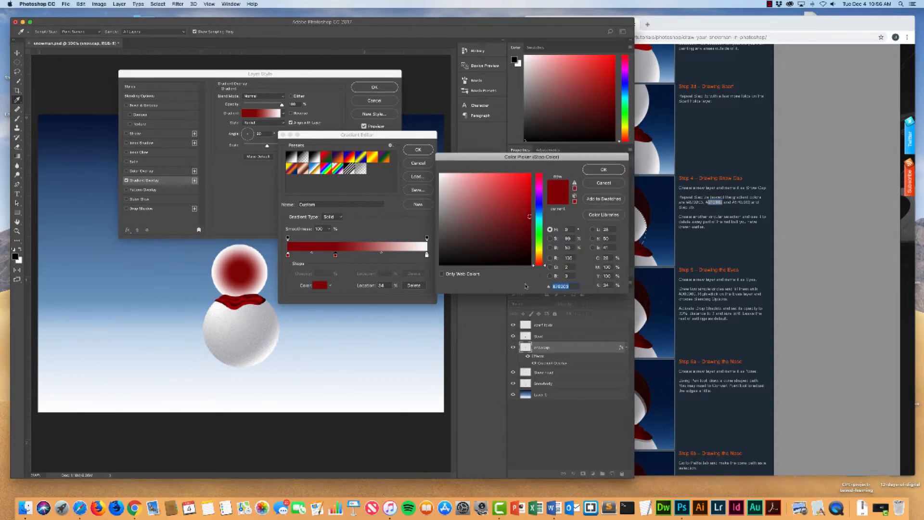
{"action": "type", "text": "210102"}
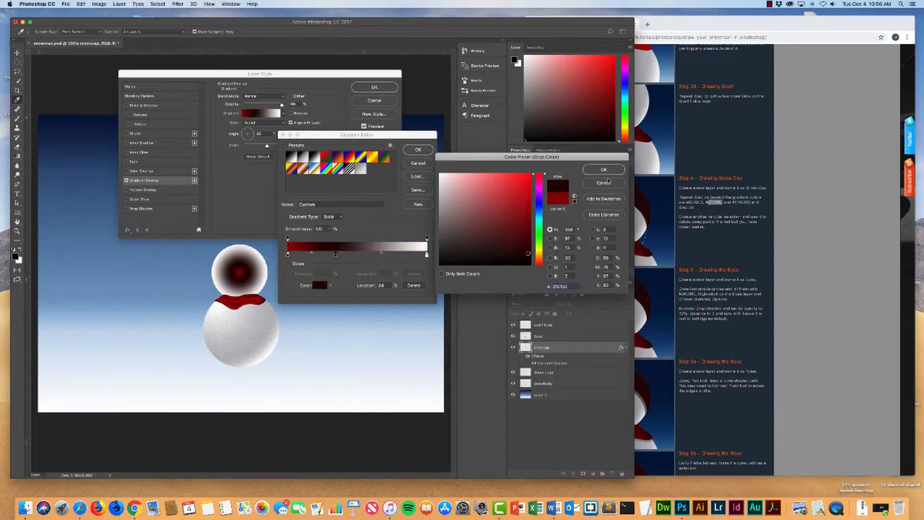
{"action": "left_click", "coordinate": [608, 170]}
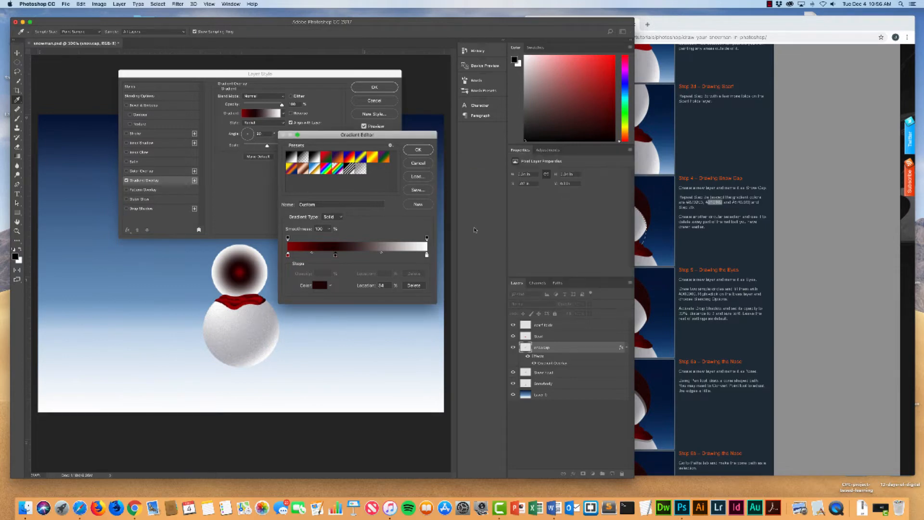
- Copy the tutorial's third snow cap color and set the gradient's ending color stop to 870203
{"action": "left_click", "coordinate": [742, 202]}
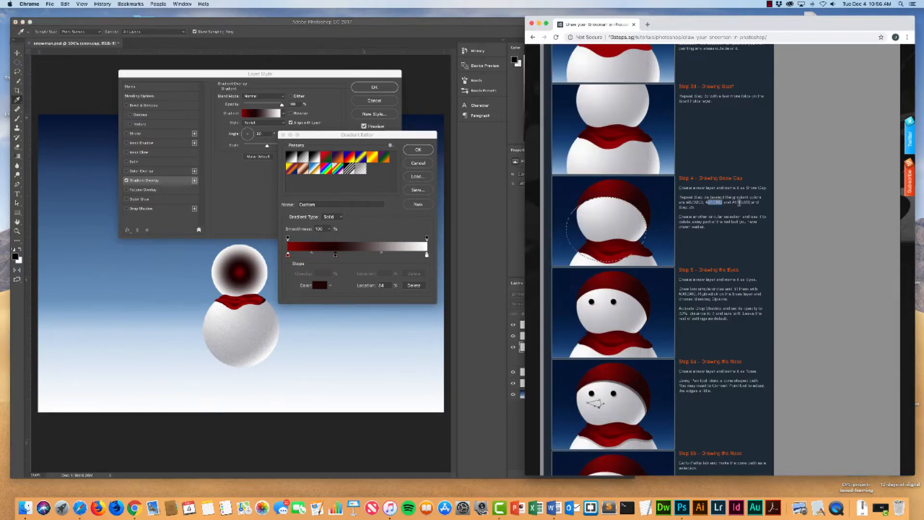
{"action": "left_click_drag", "start_coordinate": [733, 202], "coordinate": [749, 202]}
{"action": "key", "text": "super+c"}
{"action": "left_click", "coordinate": [427, 255]}
{"action": "left_click", "coordinate": [318, 285]}
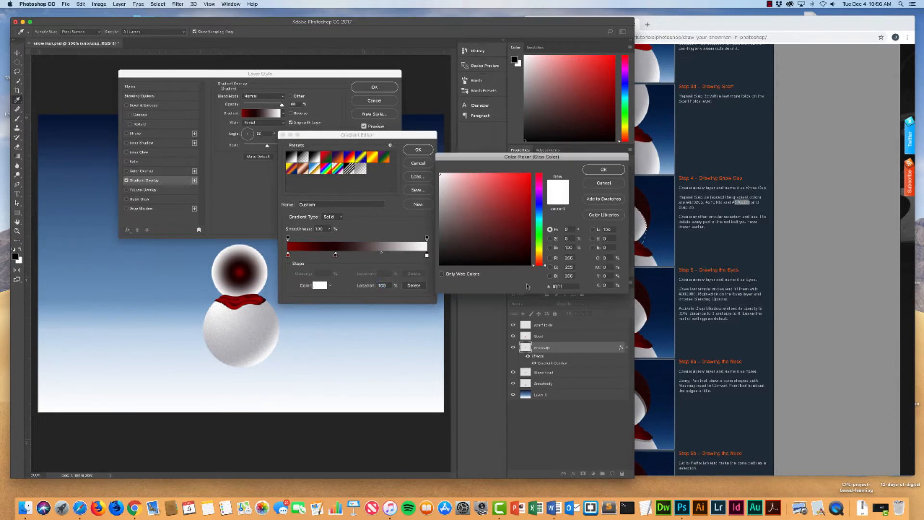
{"action": "left_click", "coordinate": [568, 286]}
{"action": "key", "text": "super+v"}
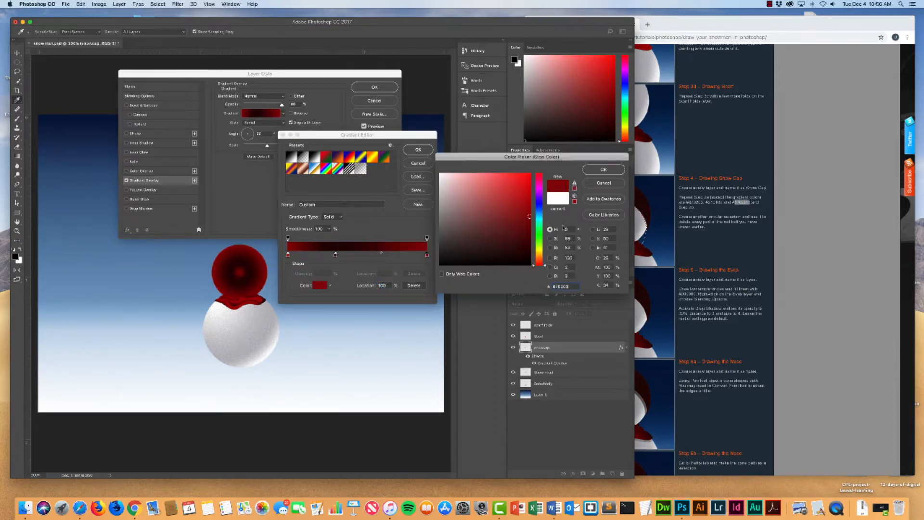
{"action": "left_click", "coordinate": [617, 172]}
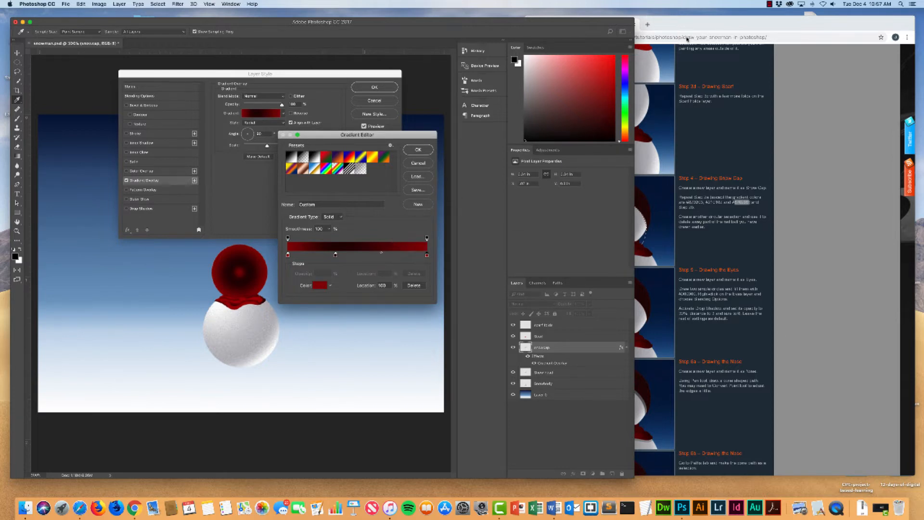
- Following the tutorial's Step 2a gradient diagram, move the dark middle stop toward the gradient's end and shift its preceding midpoint toward the start
{"action": "left_click", "coordinate": [687, 24]}
{"action": "scroll", "coordinate": [625, 211], "scroll_direction": "up", "scroll_amount": 10}
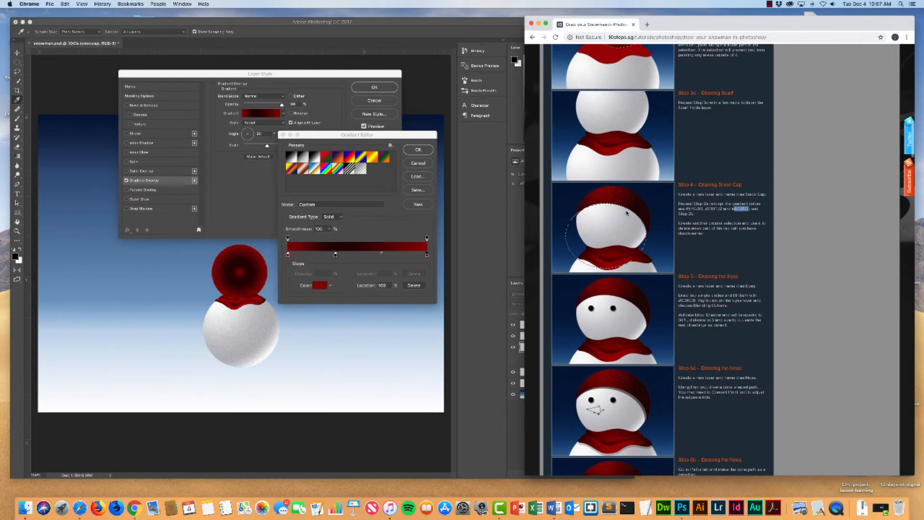
{"action": "scroll", "coordinate": [627, 213], "scroll_direction": "up", "scroll_amount": 4}
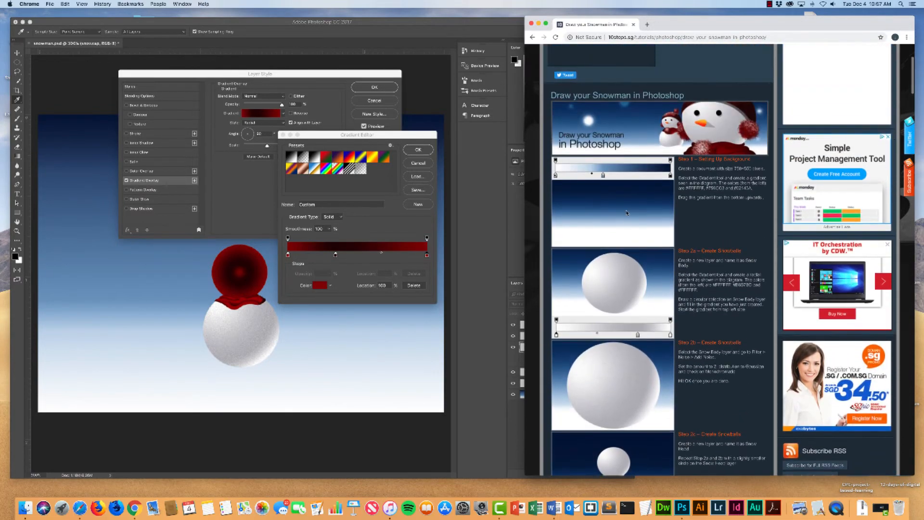
{"action": "scroll", "coordinate": [627, 213], "scroll_direction": "down", "scroll_amount": 5}
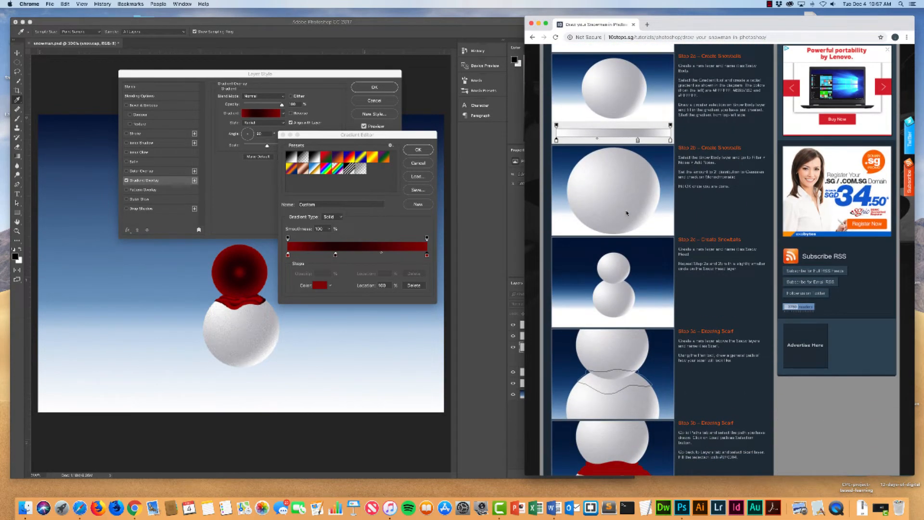
{"action": "scroll", "coordinate": [626, 213], "scroll_direction": "up", "scroll_amount": 1}
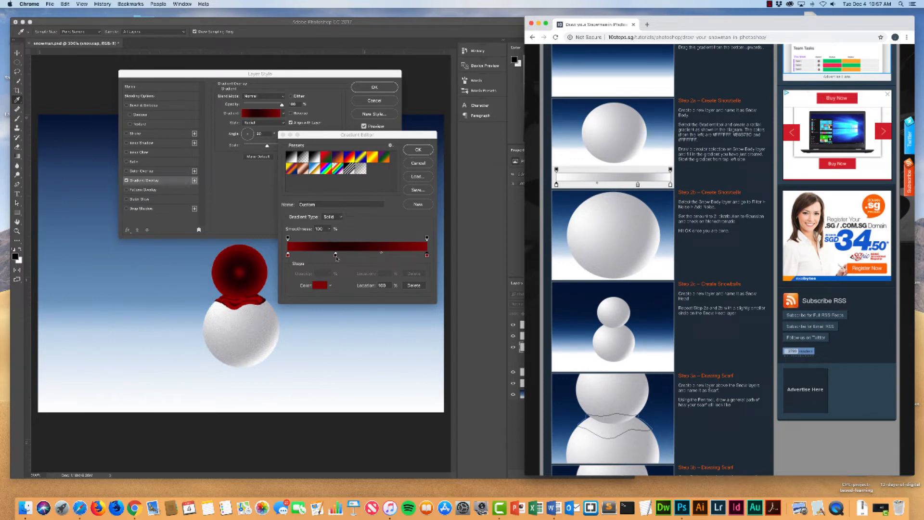
{"action": "mouse_move", "coordinate": [336, 255]}
{"action": "left_mouse_down"}
{"action": "mouse_move", "coordinate": [402, 257]}
{"action": "mouse_move", "coordinate": [330, 255]}
{"action": "left_mouse_up"}
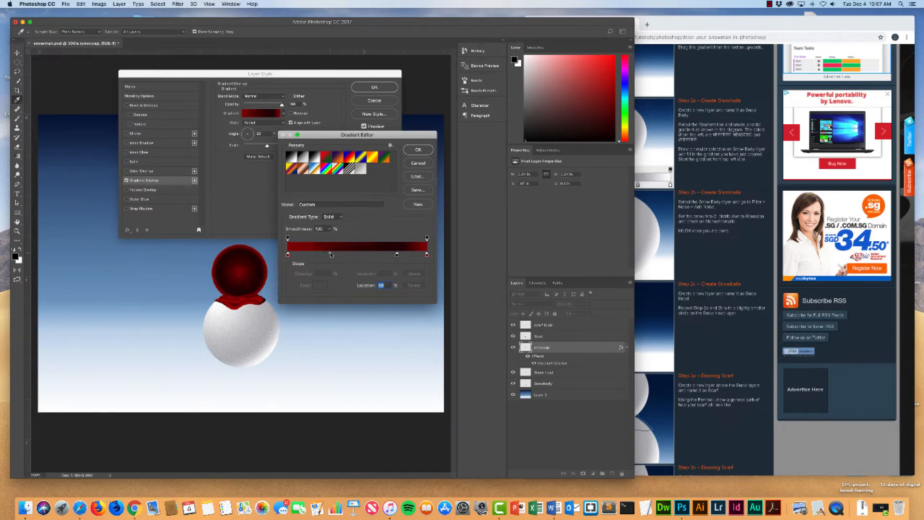
- Using the tutorial's Step 4 image as reference, move the gradient's dark middle stop back toward the start and bring its preceding midpoint closer to it
{"action": "left_click", "coordinate": [658, 235]}
{"action": "scroll", "coordinate": [658, 235], "scroll_direction": "down", "scroll_amount": 8}
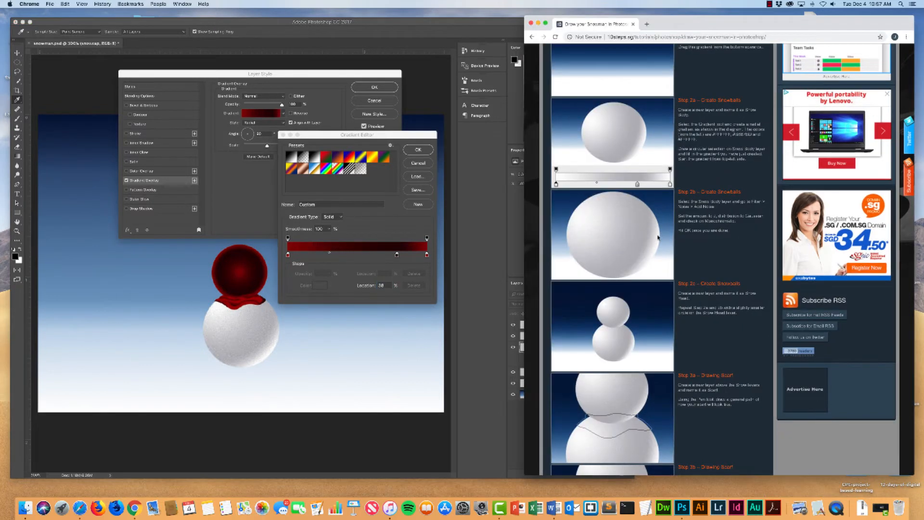
{"action": "scroll", "coordinate": [657, 235], "scroll_direction": "down", "scroll_amount": 5}
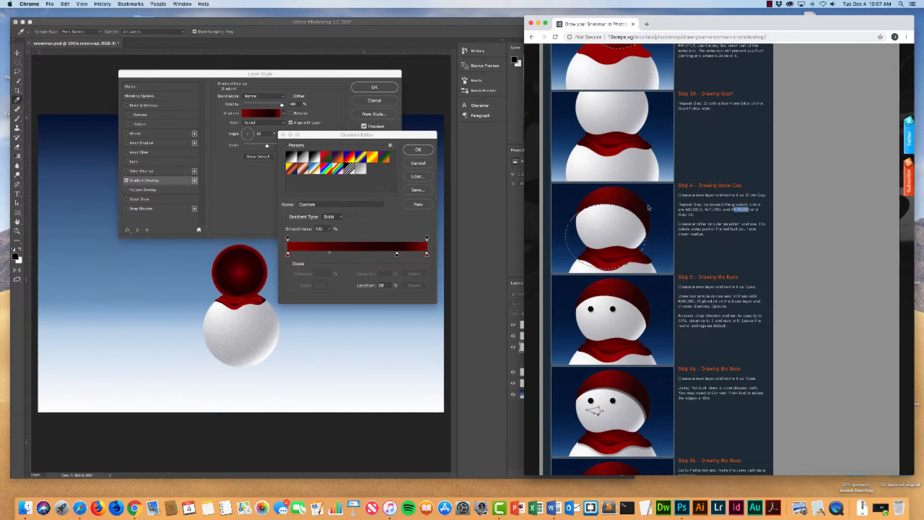
{"action": "left_click", "coordinate": [396, 255]}
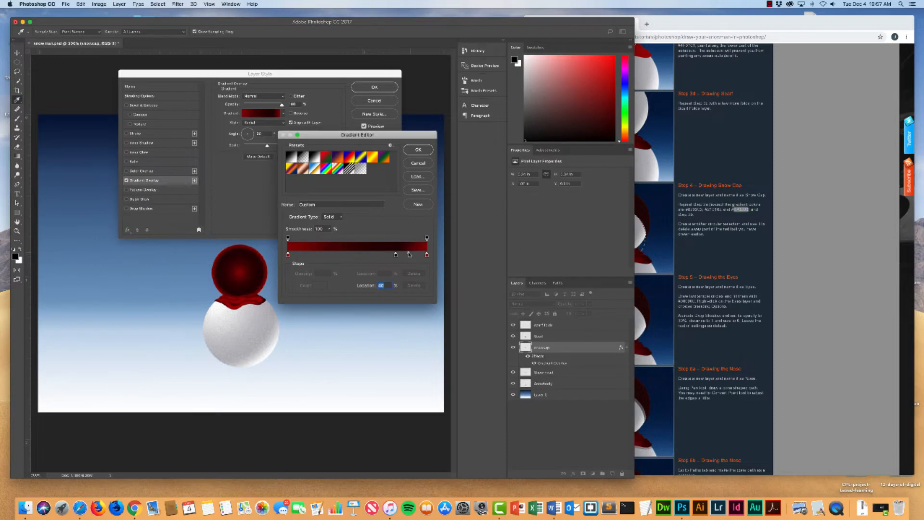
{"action": "left_click_drag", "start_coordinate": [396, 254], "coordinate": [385, 256]}
{"action": "left_click_drag", "start_coordinate": [326, 253], "coordinate": [358, 254]}
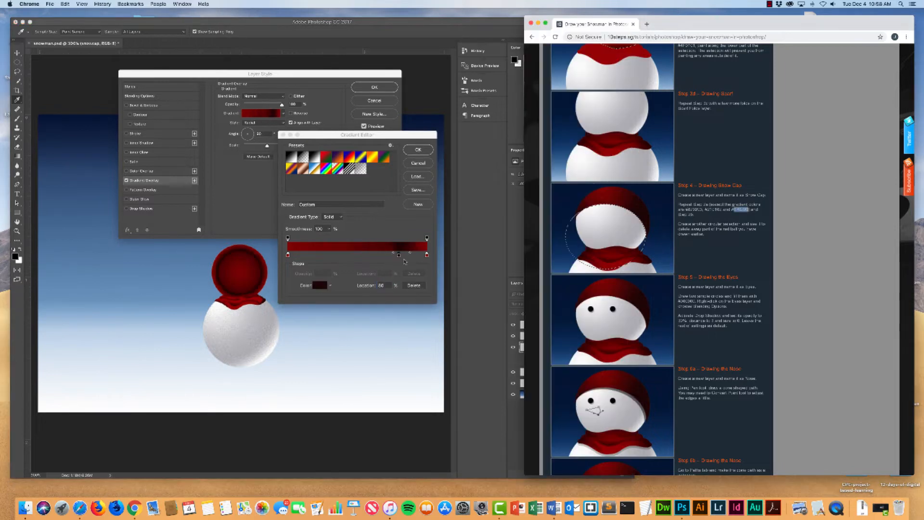
{"action": "mouse_move", "coordinate": [393, 254]}
{"action": "left_mouse_down"}
{"action": "mouse_move", "coordinate": [378, 255]}
{"action": "mouse_move", "coordinate": [394, 255]}
{"action": "mouse_move", "coordinate": [385, 256]}
{"action": "left_mouse_up"}
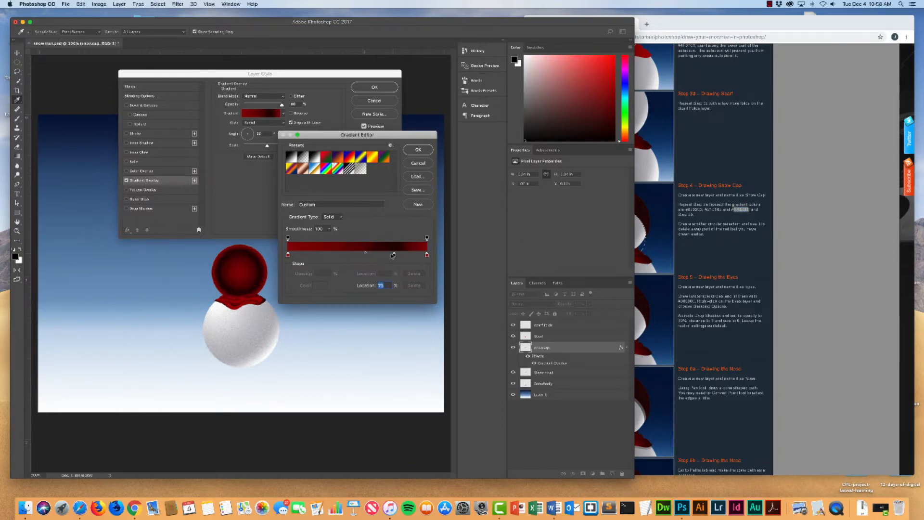
{"action": "left_click", "coordinate": [418, 149]}
- Move the gradient's dark middle stop to about 65% and adjust the gradient overlay's angle
{"action": "left_click_drag", "start_coordinate": [248, 131], "coordinate": [244, 132]}
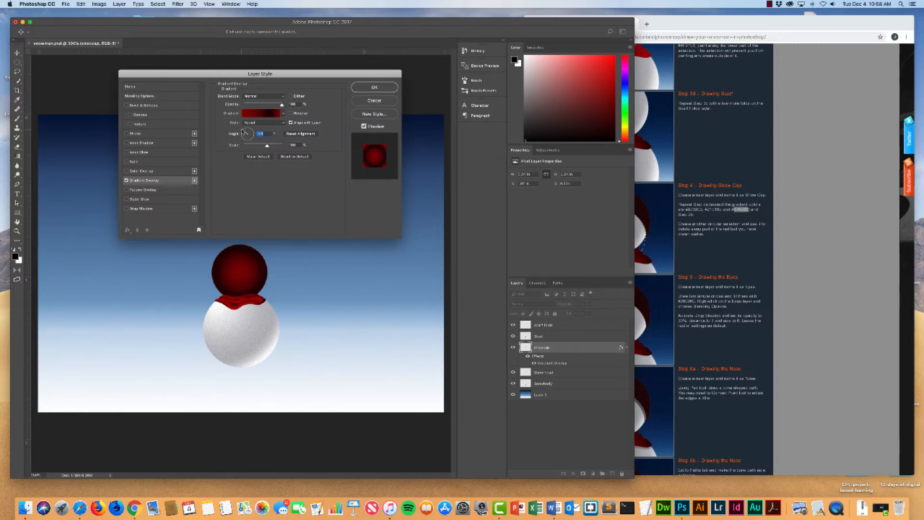
{"action": "left_click", "coordinate": [268, 114]}
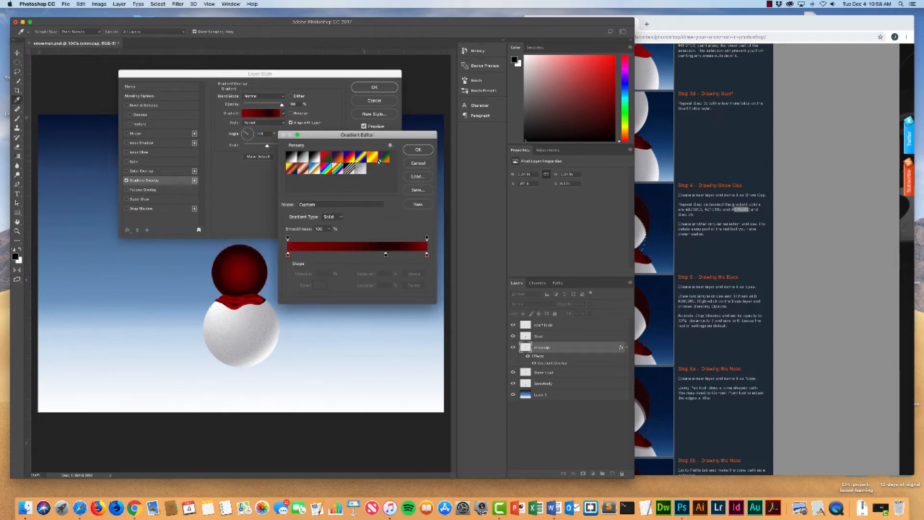
{"action": "left_click", "coordinate": [385, 255]}
{"action": "mouse_move", "coordinate": [386, 257]}
{"action": "left_mouse_down"}
{"action": "mouse_move", "coordinate": [366, 257]}
{"action": "mouse_move", "coordinate": [377, 256]}
{"action": "left_mouse_up"}
{"action": "left_click", "coordinate": [712, 177]}
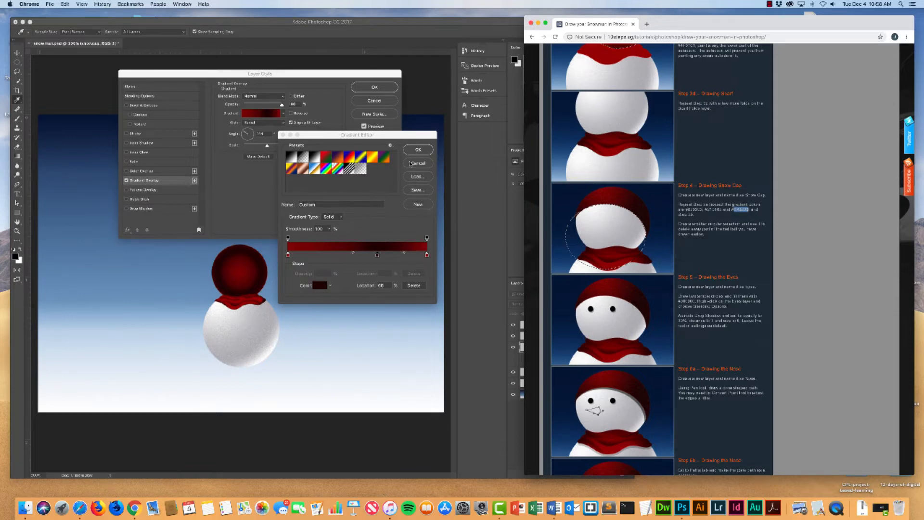
{"action": "left_click", "coordinate": [419, 150]}
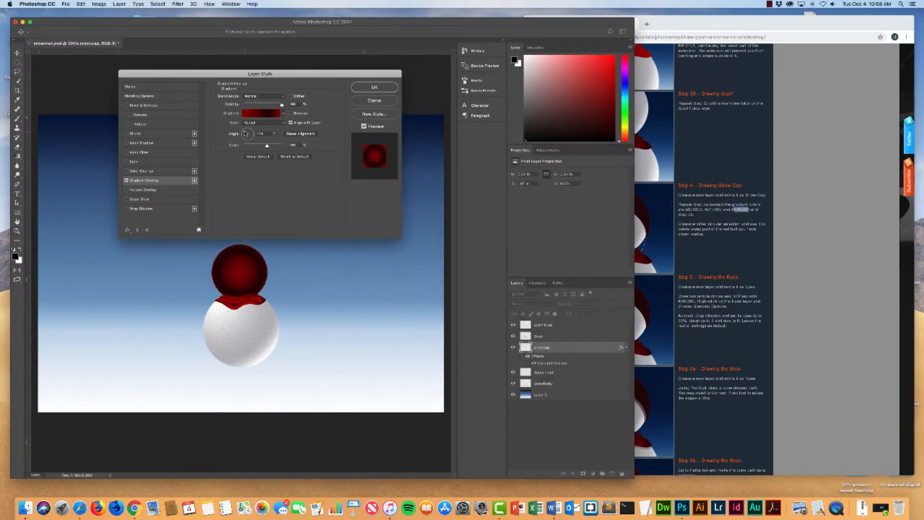
{"action": "mouse_move", "coordinate": [245, 133]}
{"action": "left_mouse_down"}
{"action": "mouse_move", "coordinate": [260, 136]}
{"action": "mouse_move", "coordinate": [234, 130]}
{"action": "mouse_move", "coordinate": [243, 131]}
{"action": "left_mouse_up"}
- Bring both gradient midpoints closer to the dark middle stop and apply the gradient overlay to the snow cap layer
{"action": "left_click", "coordinate": [263, 113]}
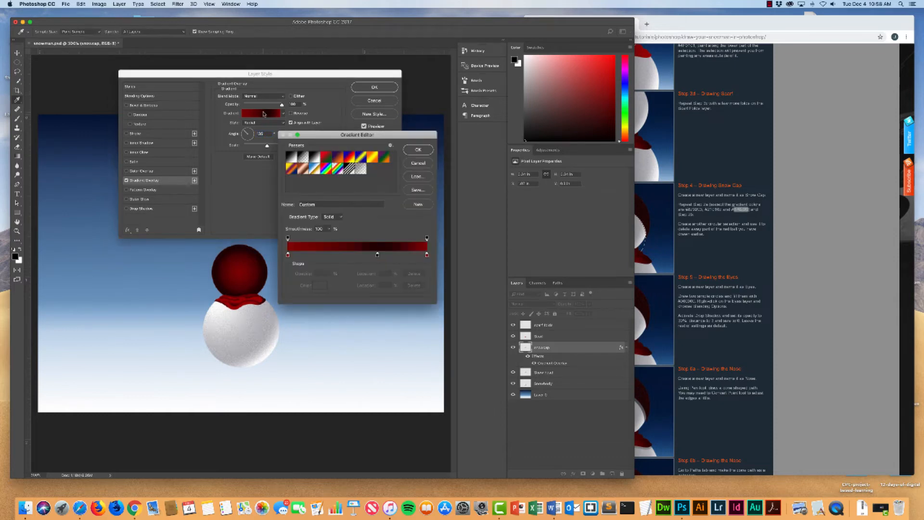
{"action": "left_click", "coordinate": [378, 255]}
{"action": "left_click_drag", "start_coordinate": [357, 254], "coordinate": [360, 255]}
{"action": "left_click", "coordinate": [360, 256]}
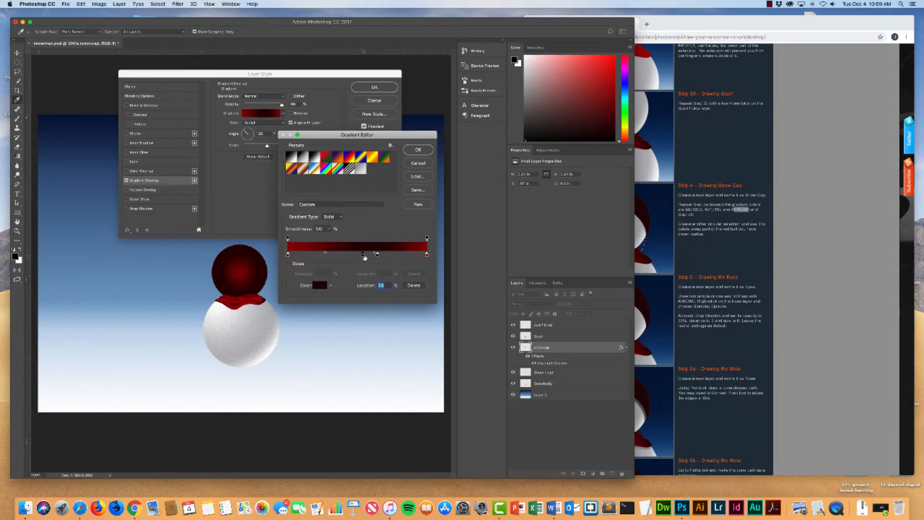
{"action": "key", "text": "super+z"}
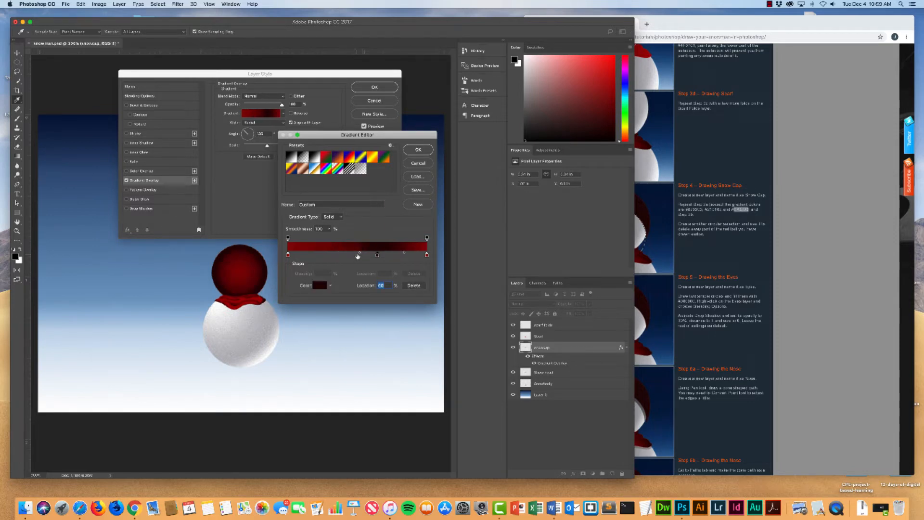
{"action": "left_click_drag", "start_coordinate": [360, 253], "coordinate": [364, 252]}
{"action": "left_click", "coordinate": [378, 256]}
{"action": "left_click", "coordinate": [400, 255]}
{"action": "key", "text": "BackSpace"}
{"action": "left_click_drag", "start_coordinate": [405, 255], "coordinate": [393, 255]}
{"action": "left_click", "coordinate": [418, 151]}
{"action": "left_click", "coordinate": [375, 88]}
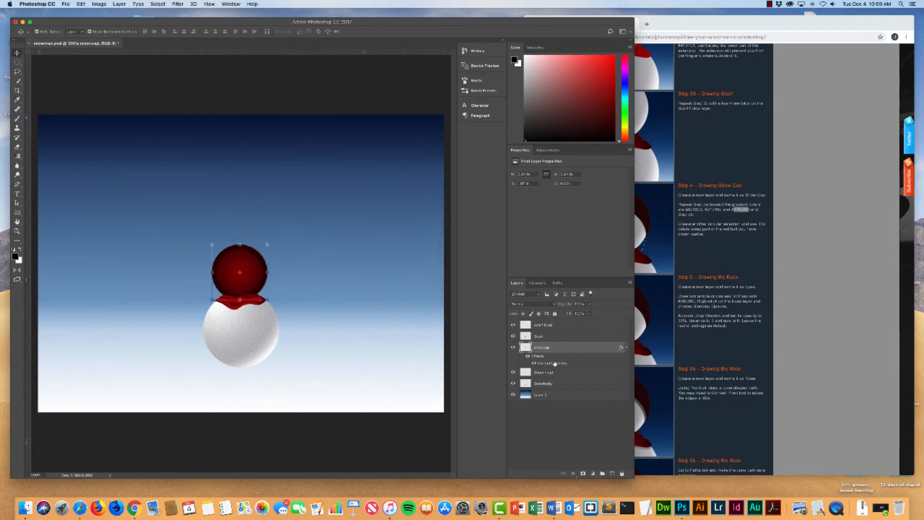
- Draw an elliptical selection over the lower part of the red ball, following the tutorial's Step 4
{"action": "left_click", "coordinate": [711, 27]}
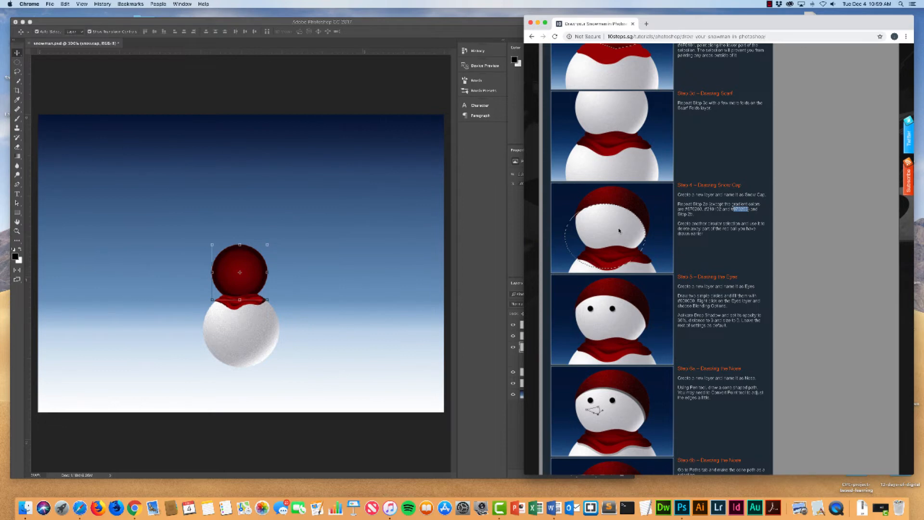
{"action": "left_click", "coordinate": [18, 61]}
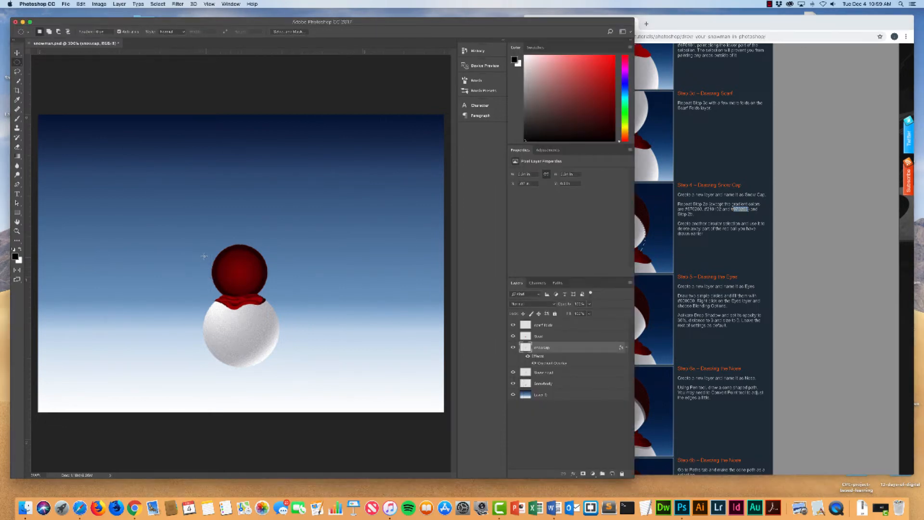
{"action": "left_click_drag", "start_coordinate": [206, 260], "coordinate": [268, 313]}
{"action": "left_click_drag", "start_coordinate": [245, 277], "coordinate": [246, 281]}
- Lower the snow cap layer's opacity so the head shows through, and redraw a wider elliptical selection over the ball's lower part
{"action": "left_click", "coordinate": [590, 304]}
{"action": "left_click_drag", "start_coordinate": [590, 314], "coordinate": [569, 316]}
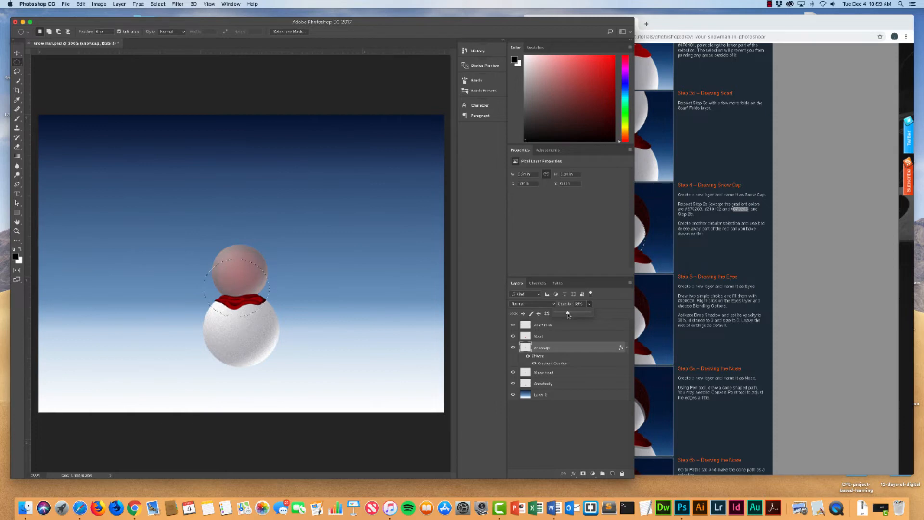
{"action": "left_click", "coordinate": [755, 23]}
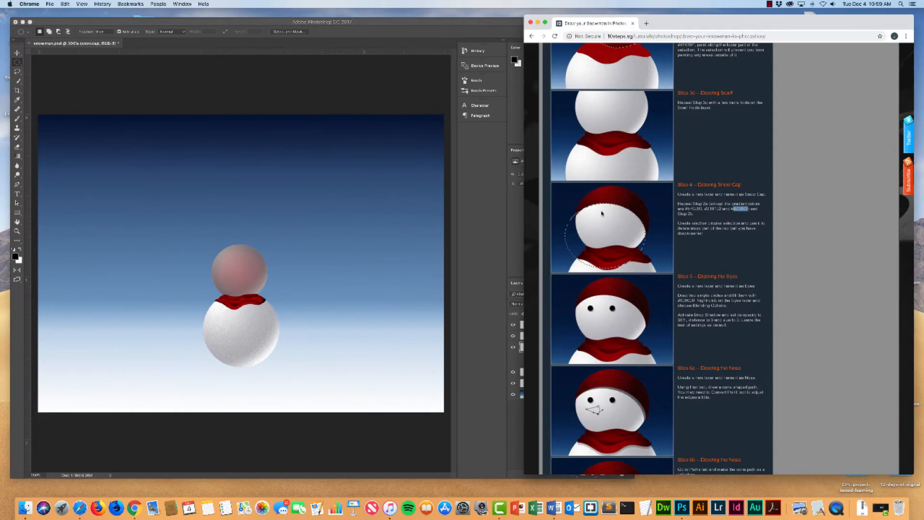
{"action": "left_click", "coordinate": [402, 22]}
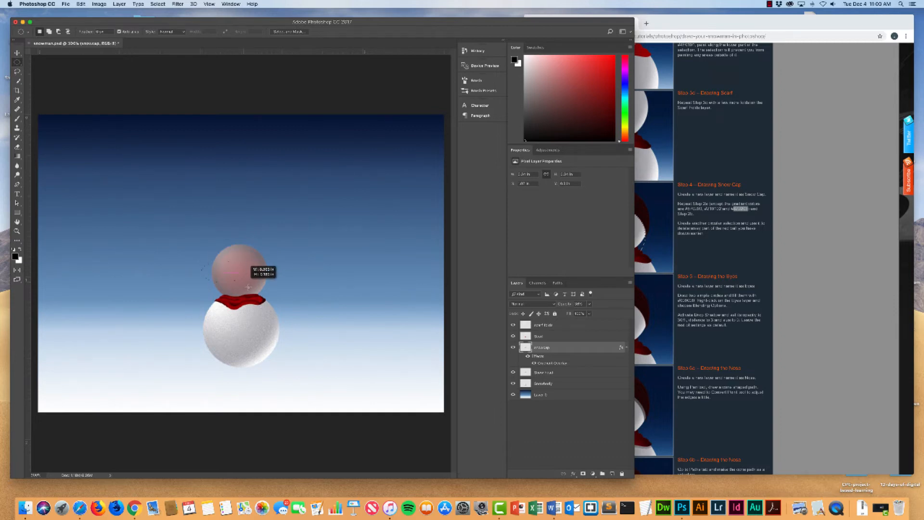
{"action": "left_click_drag", "start_coordinate": [248, 288], "coordinate": [274, 311]}
- Try to transform the elliptically selected area, discarding the transformation
{"action": "key", "text": "v"}
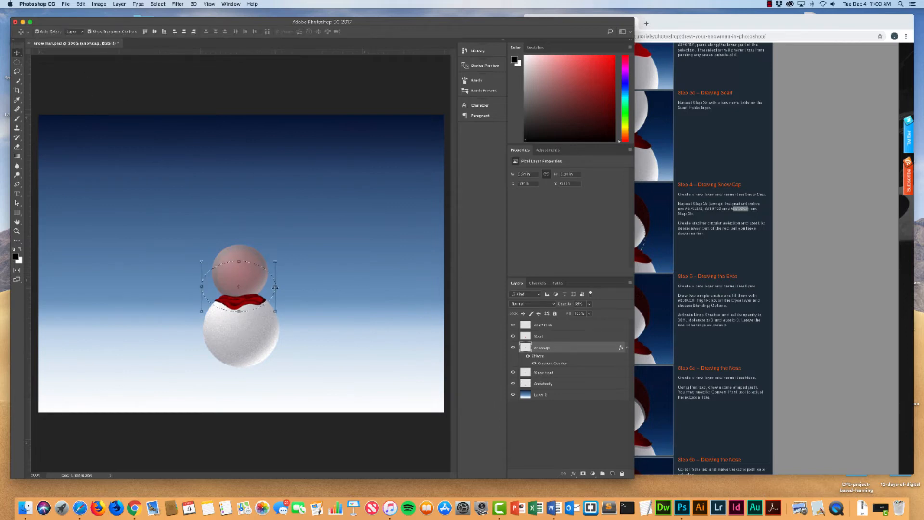
{"action": "left_click_drag", "start_coordinate": [276, 316], "coordinate": [274, 320]}
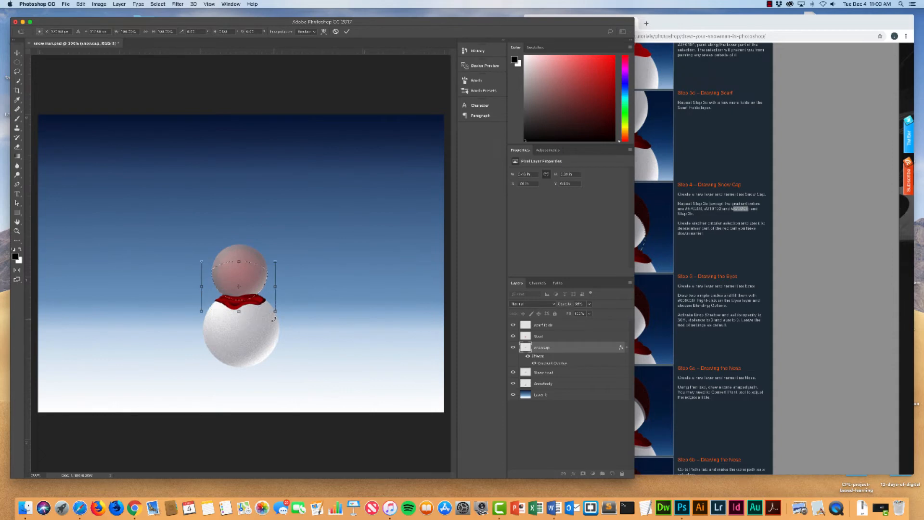
{"action": "left_click", "coordinate": [17, 63]}
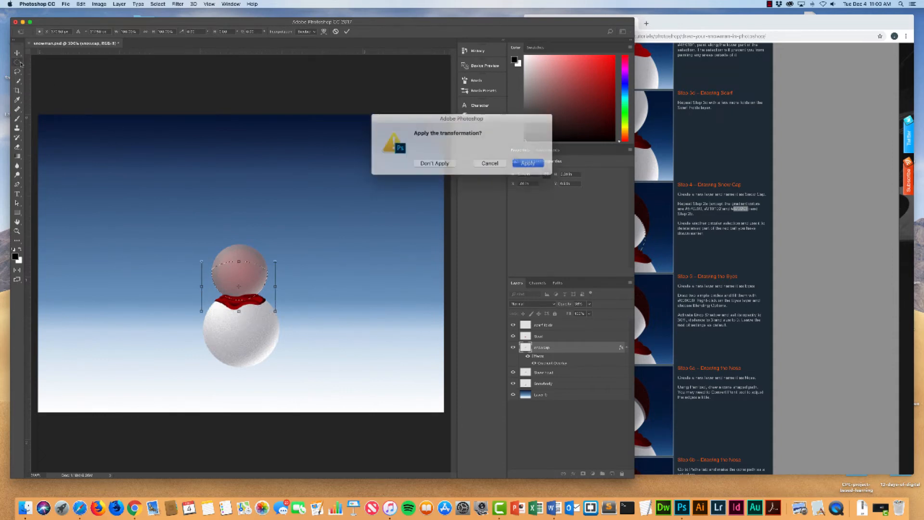
{"action": "left_click", "coordinate": [442, 161]}
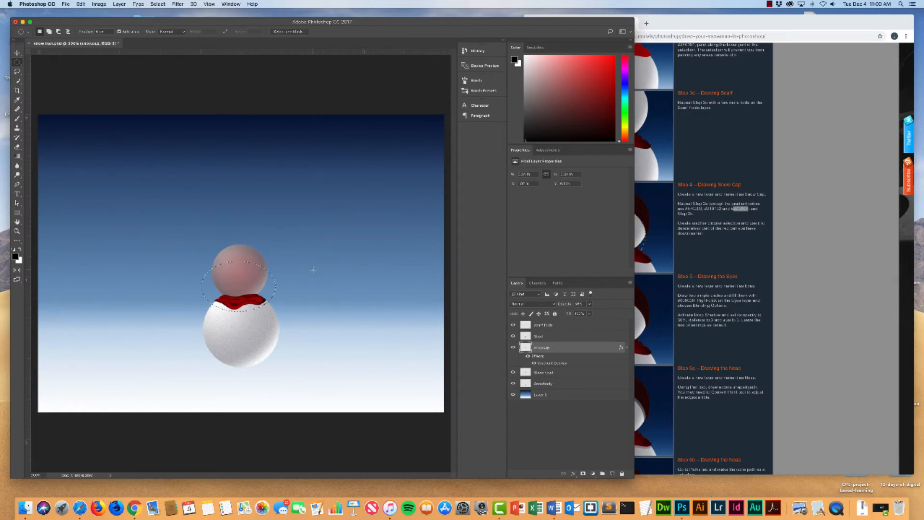
- Redraw the elliptical selection offset to one side of the head, so its upper edge slants like the cap brim in Step 4
{"action": "left_click", "coordinate": [741, 22]}
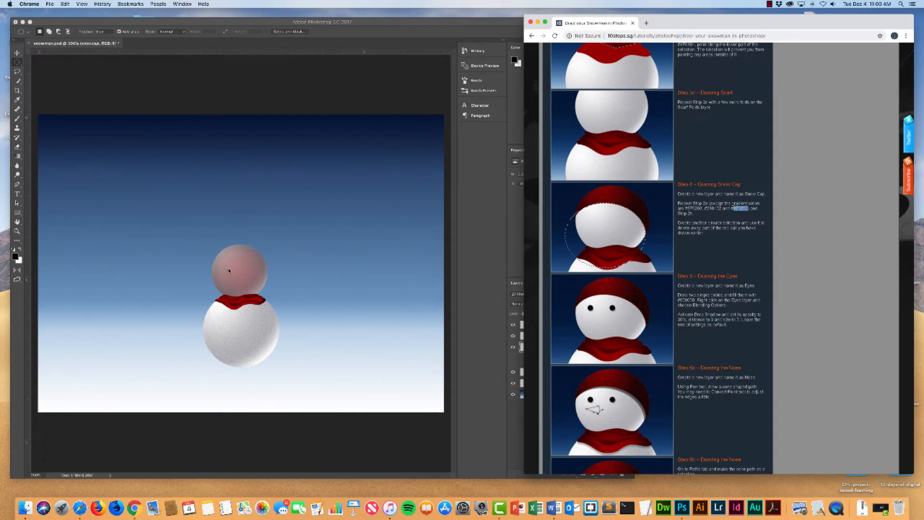
{"action": "left_click", "coordinate": [295, 20]}
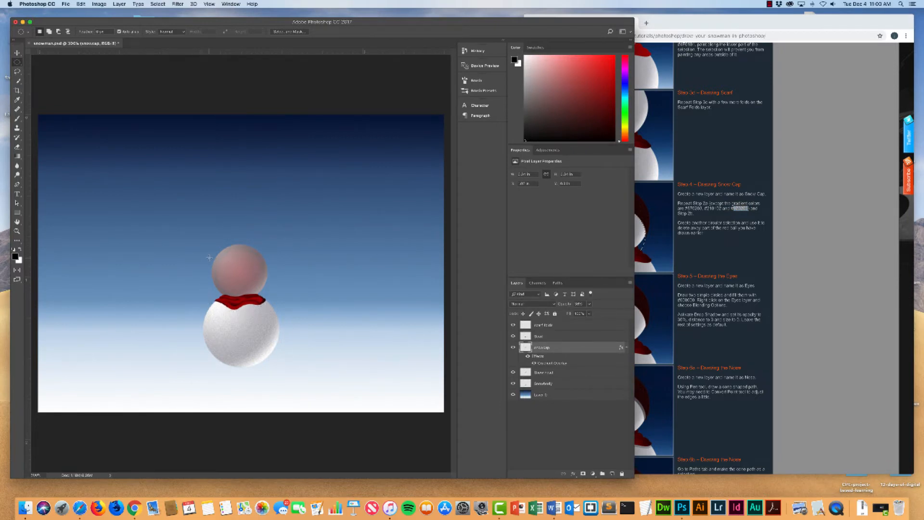
{"action": "left_click_drag", "start_coordinate": [196, 266], "coordinate": [267, 304]}
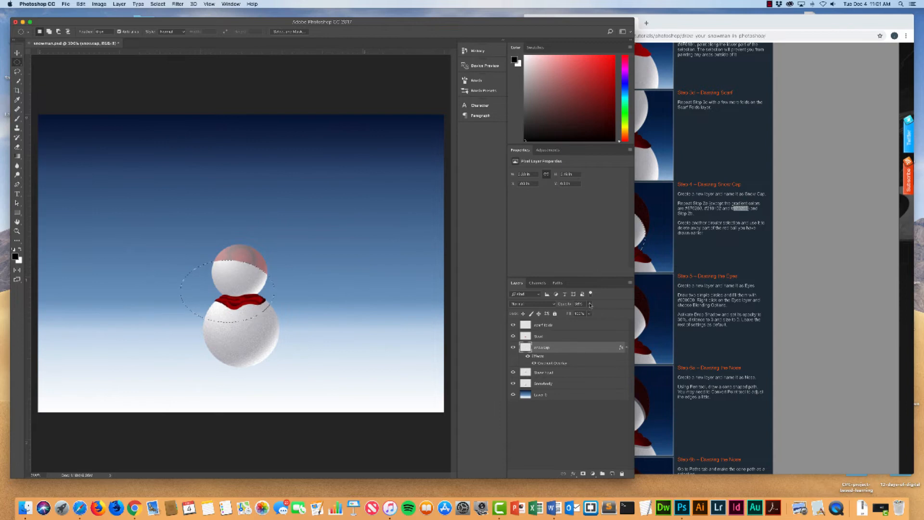
- Undo the removal of the cap's lower part and restore the snow cap layer's opacity to 100%
{"action": "left_click_drag", "start_coordinate": [590, 304], "coordinate": [623, 314]}
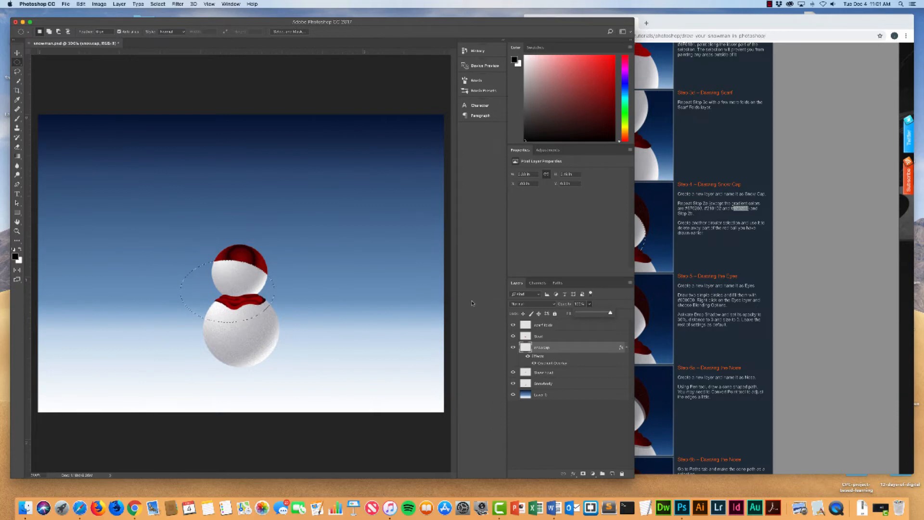
{"action": "key", "text": "super+z"}
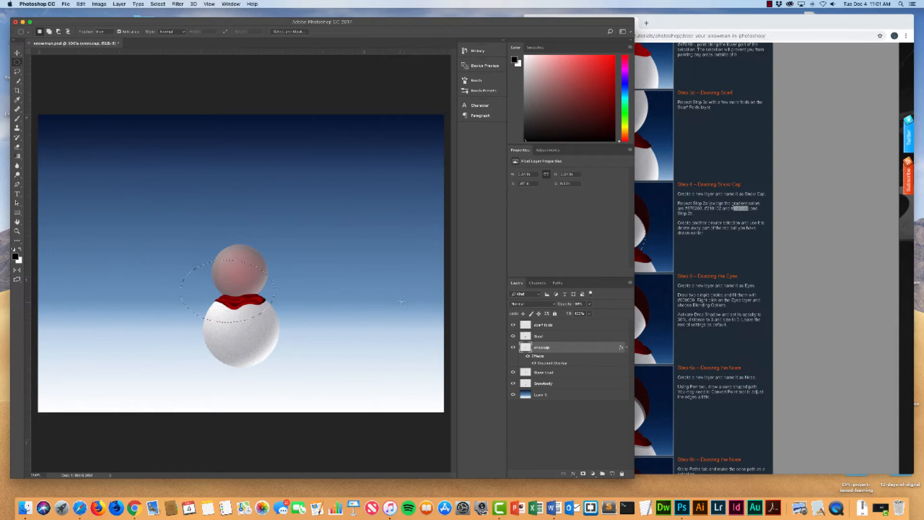
{"action": "left_click", "coordinate": [590, 313]}
{"action": "left_click_drag", "start_coordinate": [590, 314], "coordinate": [621, 313]}
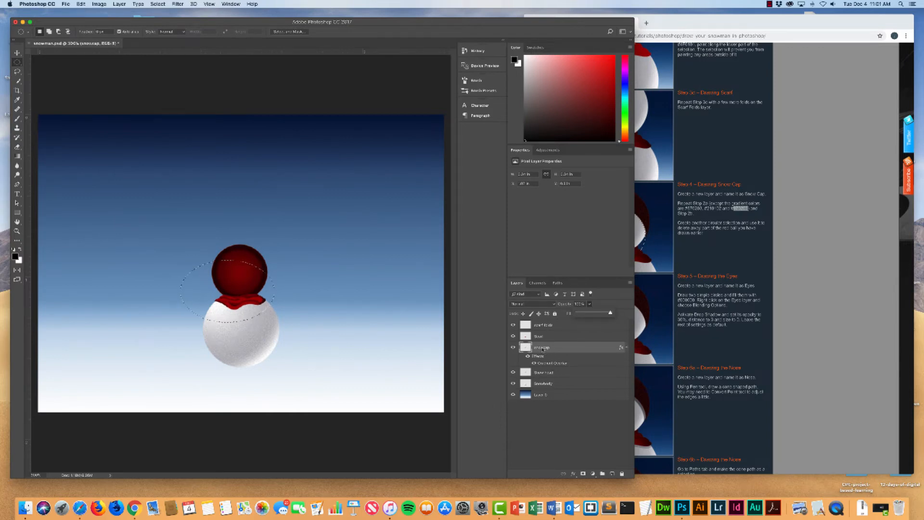
- Rasterize the snow cap layer's style and delete the elliptically selected part of the red ball, clearing the selection
{"action": "right_click", "coordinate": [542, 348]}
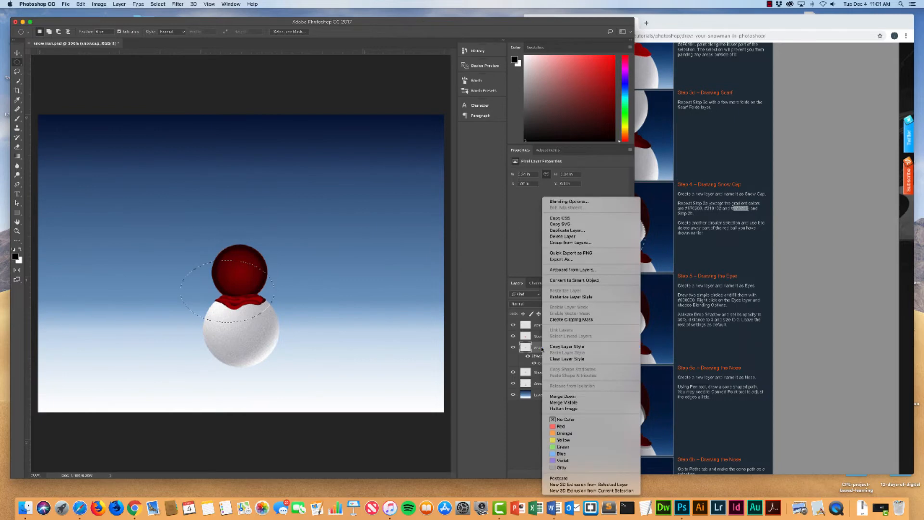
{"action": "left_click", "coordinate": [568, 297]}
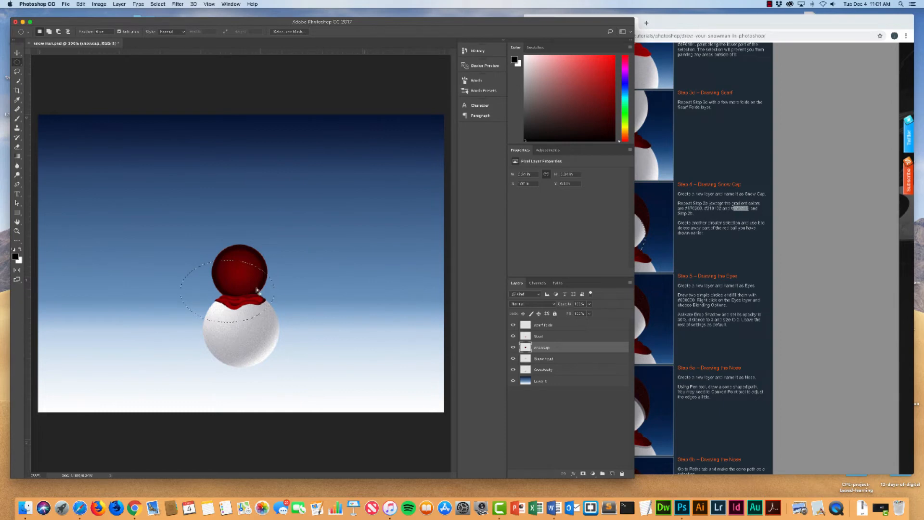
{"action": "key", "text": "Delete"}
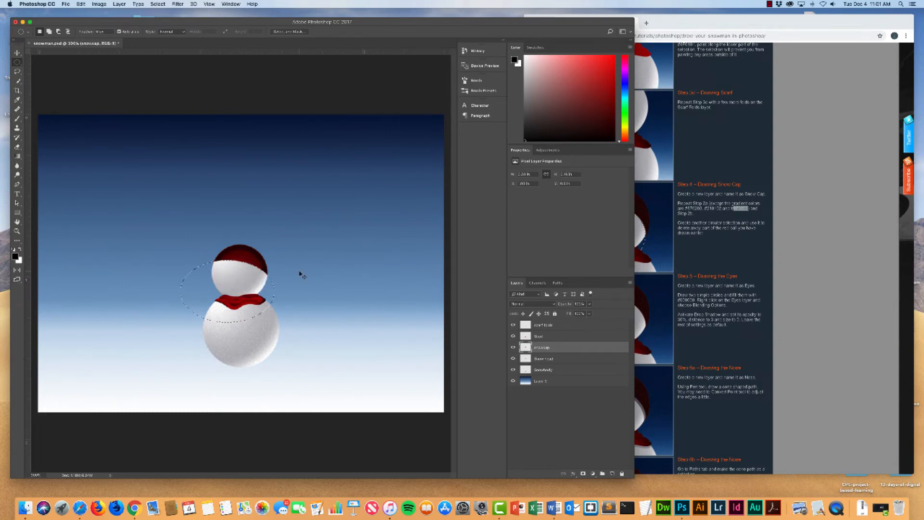
{"action": "key", "text": "super+d"}
- Compare the finished cap with the tutorial's Step 4 and read Step 5 on drawing the eyes
{"action": "left_click", "coordinate": [682, 32]}
{"action": "scroll", "coordinate": [621, 238], "scroll_direction": "down", "scroll_amount": 3}
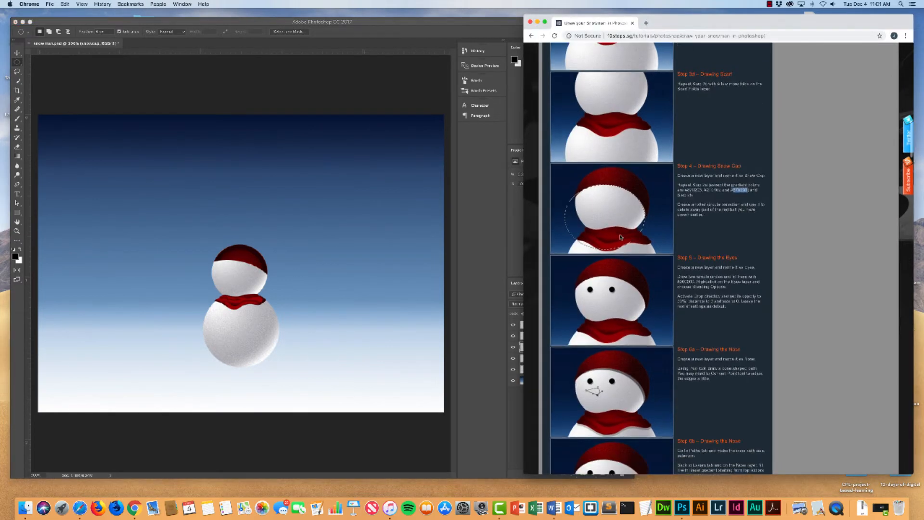
{"action": "scroll", "coordinate": [612, 196], "scroll_direction": "down", "scroll_amount": 4}
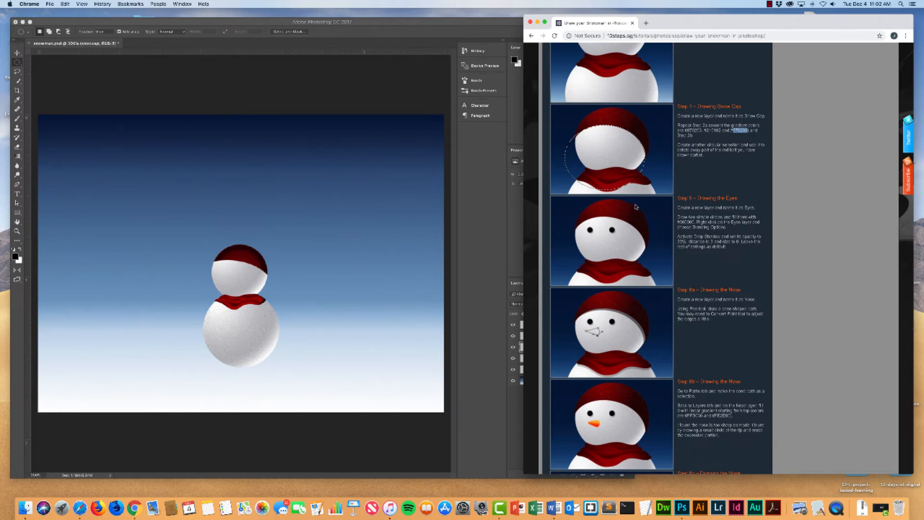
{"action": "scroll", "coordinate": [627, 154], "scroll_direction": "up", "scroll_amount": 5}
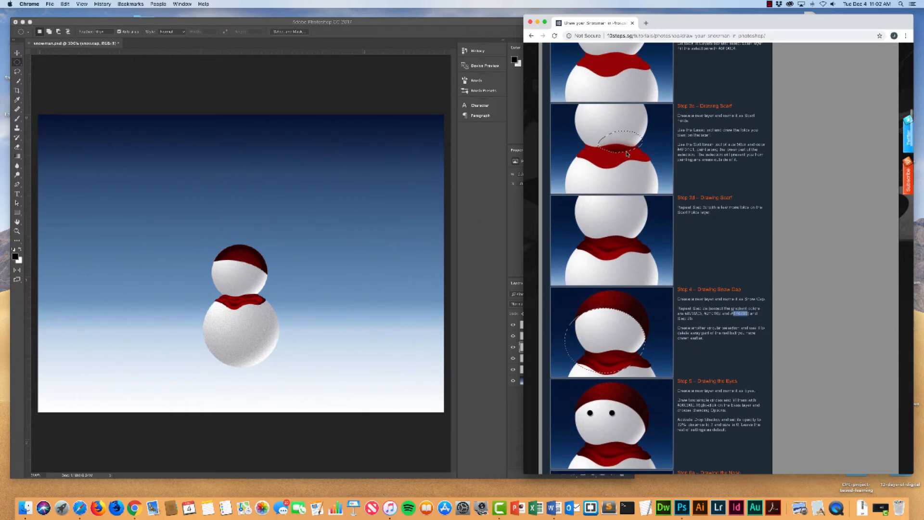
{"action": "scroll", "coordinate": [626, 159], "scroll_direction": "down", "scroll_amount": 5}
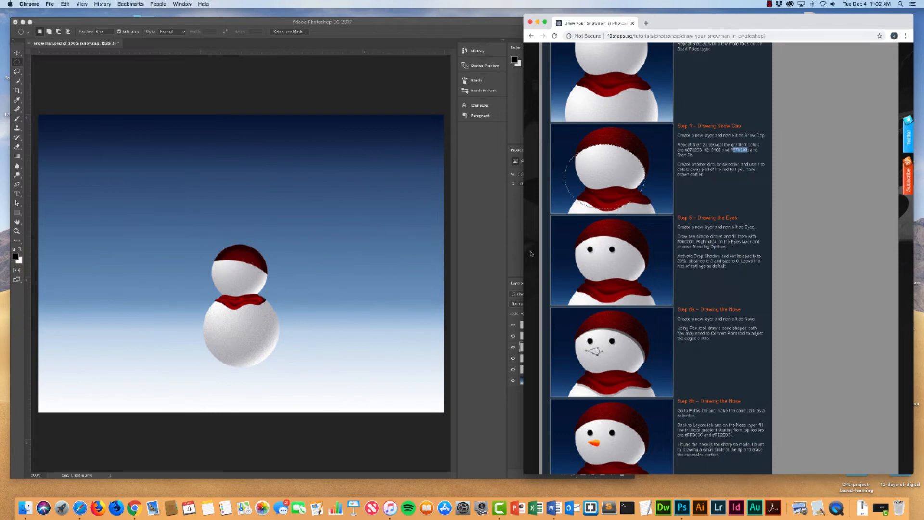
- Enlarge the tutorial page and read the Step 5 instructions for drawing the eyes
{"action": "scroll", "coordinate": [624, 275], "scroll_direction": "down", "scroll_amount": 1}
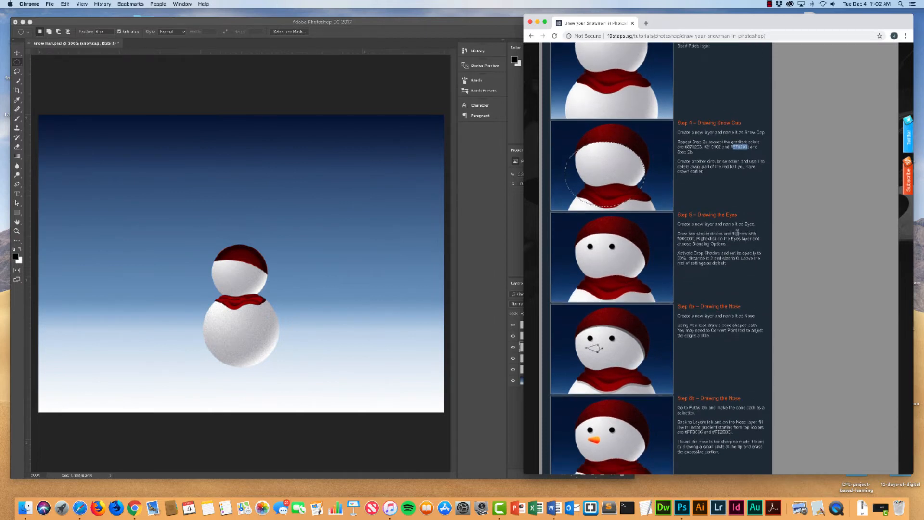
{"action": "scroll", "coordinate": [717, 236], "scroll_direction": "down", "scroll_amount": 1}
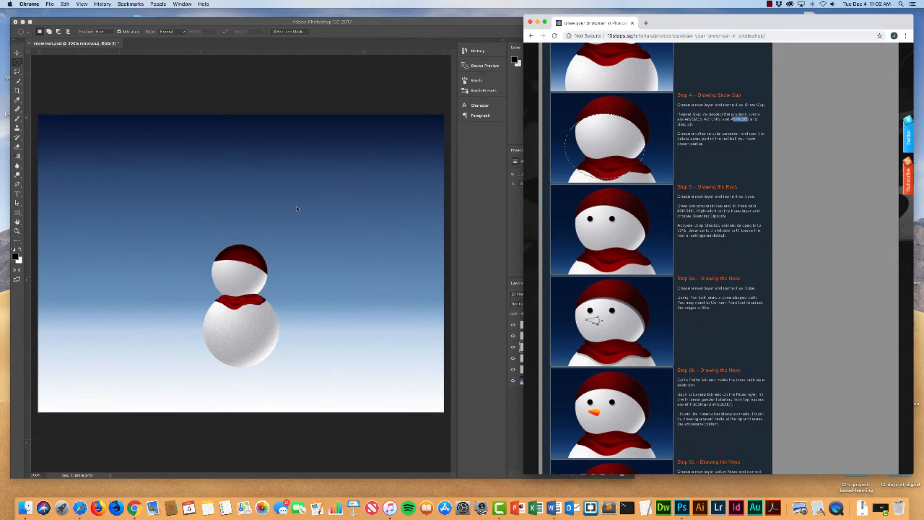
{"action": "key", "text": "super+equal"}
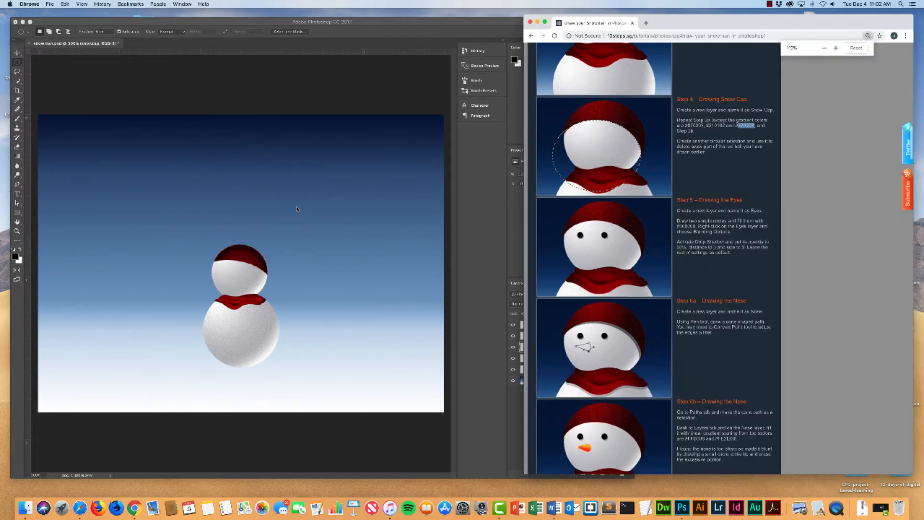
{"action": "key", "text": "super+equal"}
{"action": "key", "text": "super+equal"}
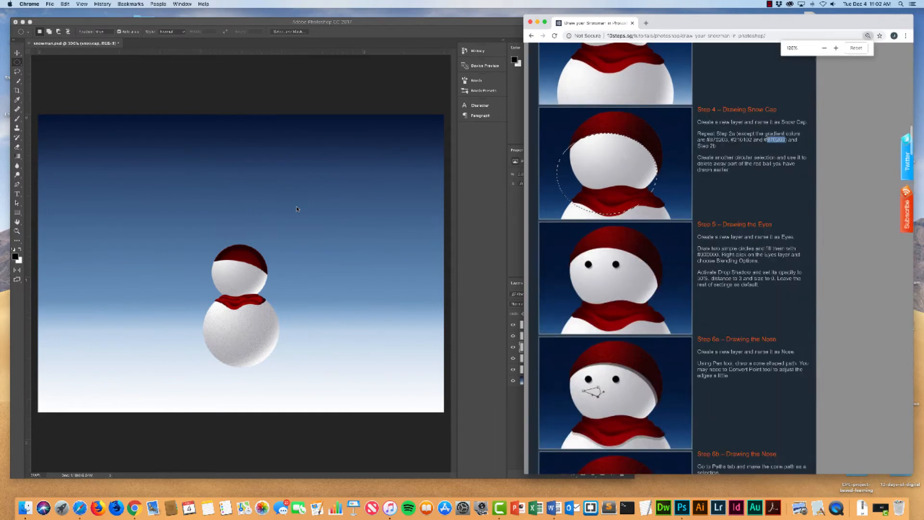
{"action": "key", "text": "super+minus"}
{"action": "key", "text": "super+minus"}
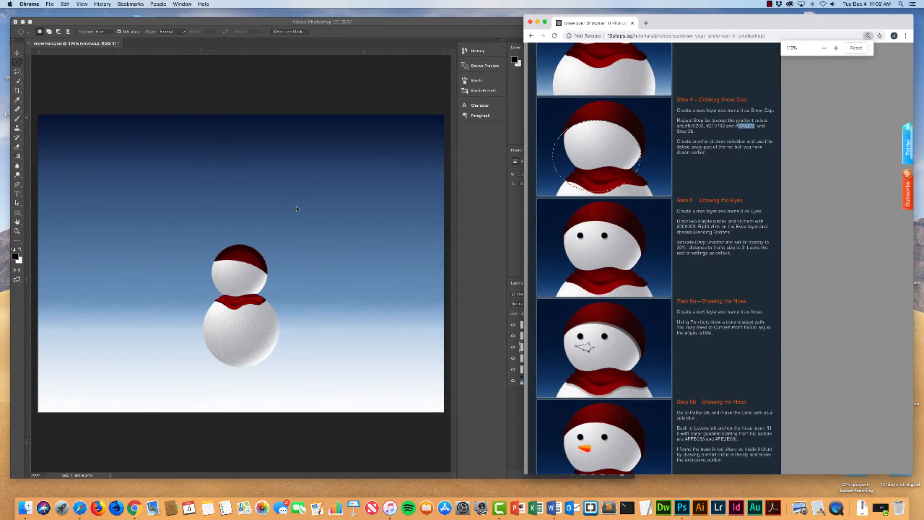
- Switch to Photoshop and set up the Ellipse shape tool with a 0 px stroke and a solid black fill
{"action": "left_click", "coordinate": [361, 39]}
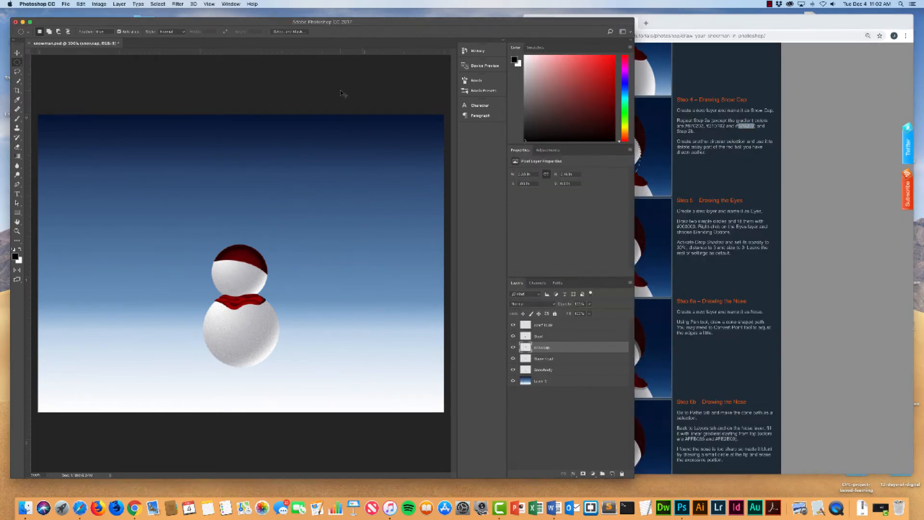
{"action": "key", "text": "super+equal"}
{"action": "key", "text": "super+equal"}
{"action": "key", "text": "super+equal"}
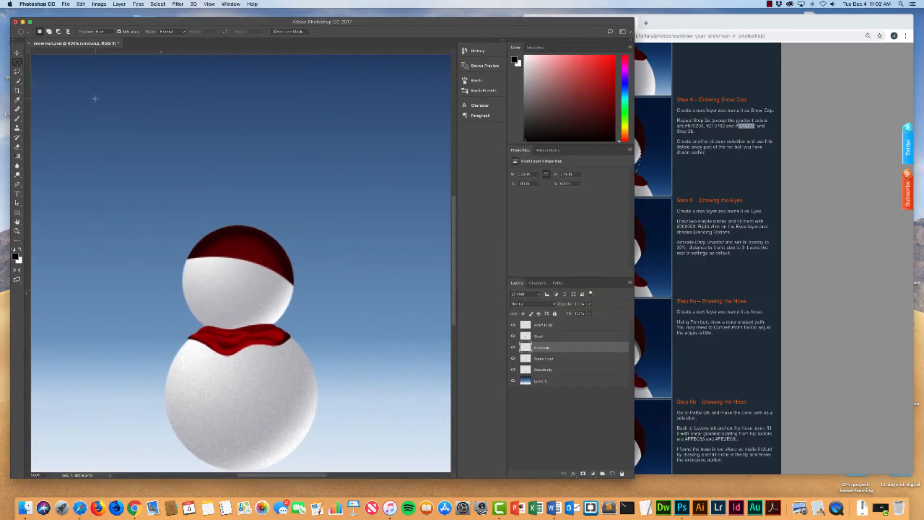
{"action": "left_click", "coordinate": [17, 63]}
{"action": "left_click", "coordinate": [16, 212]}
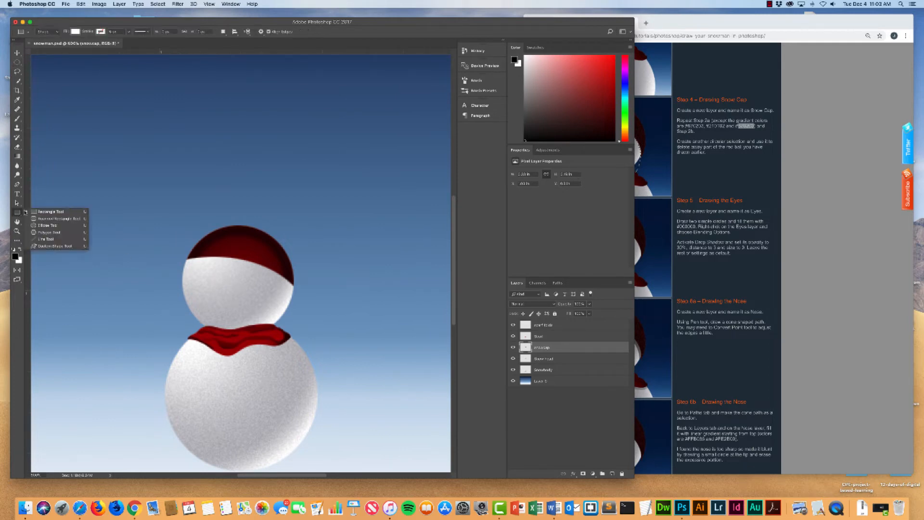
{"action": "left_click", "coordinate": [44, 226]}
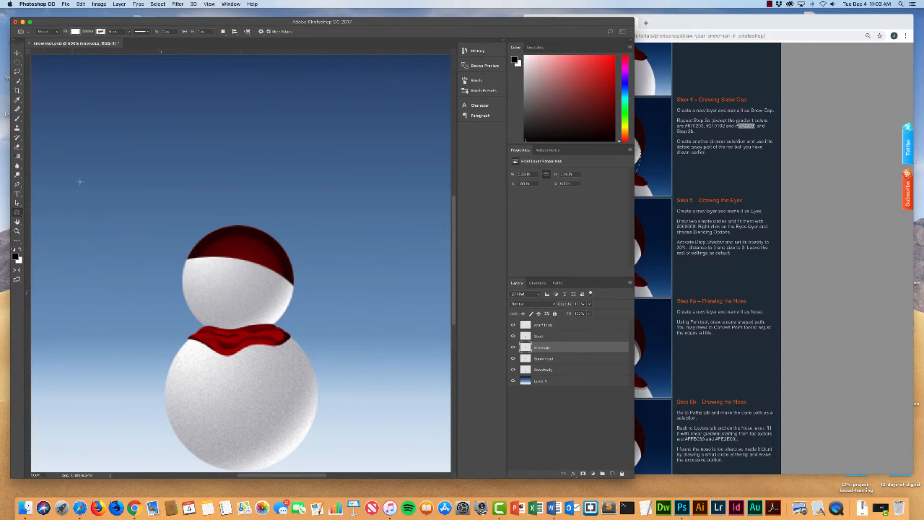
{"action": "left_click", "coordinate": [75, 31]}
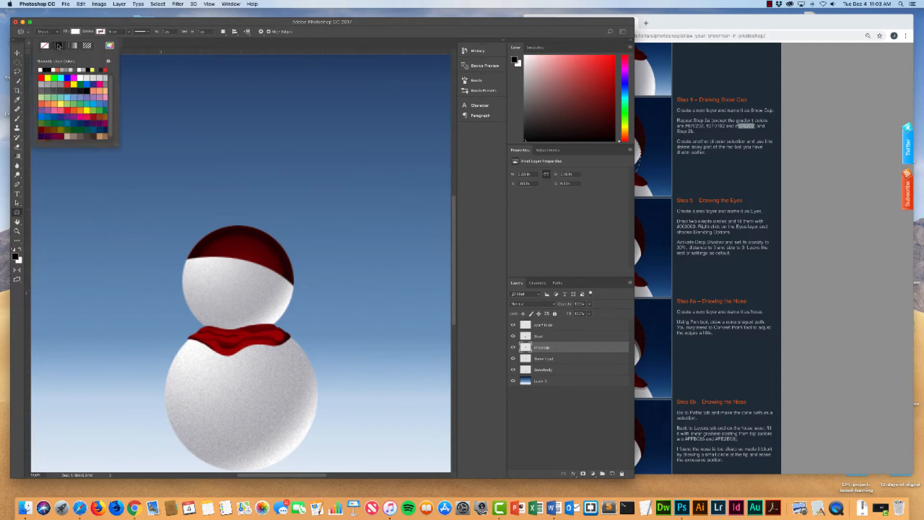
{"action": "left_click", "coordinate": [100, 31]}
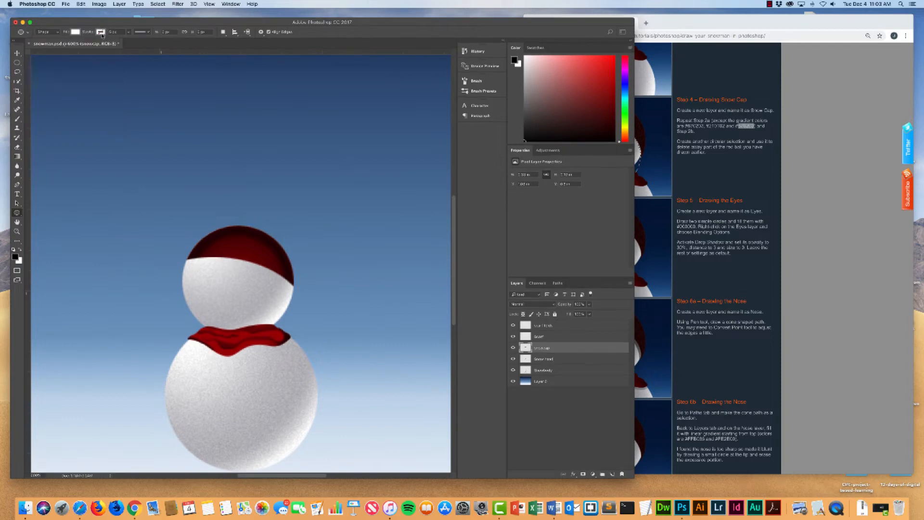
{"action": "left_click", "coordinate": [111, 31]}
{"action": "type", "text": "0"}
{"action": "key", "text": "Return"}
{"action": "left_click", "coordinate": [75, 31]}
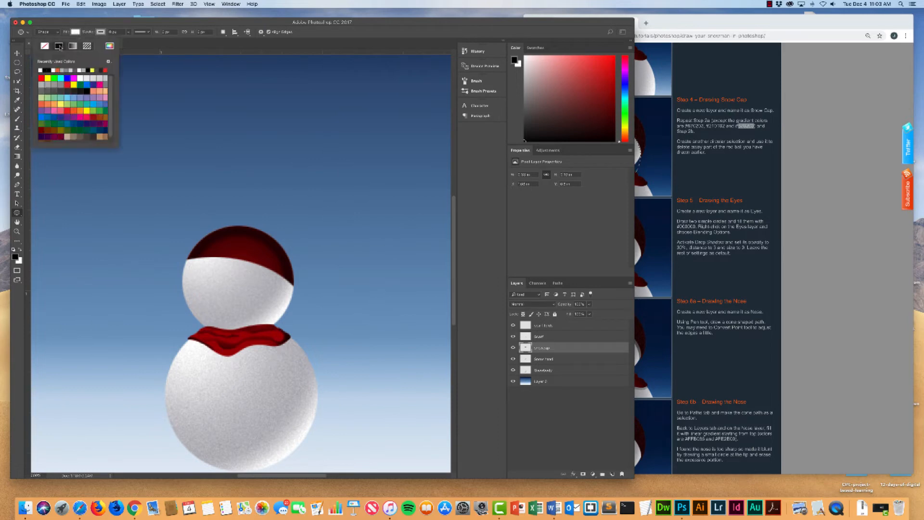
{"action": "left_click", "coordinate": [48, 69]}
{"action": "left_click", "coordinate": [103, 25]}
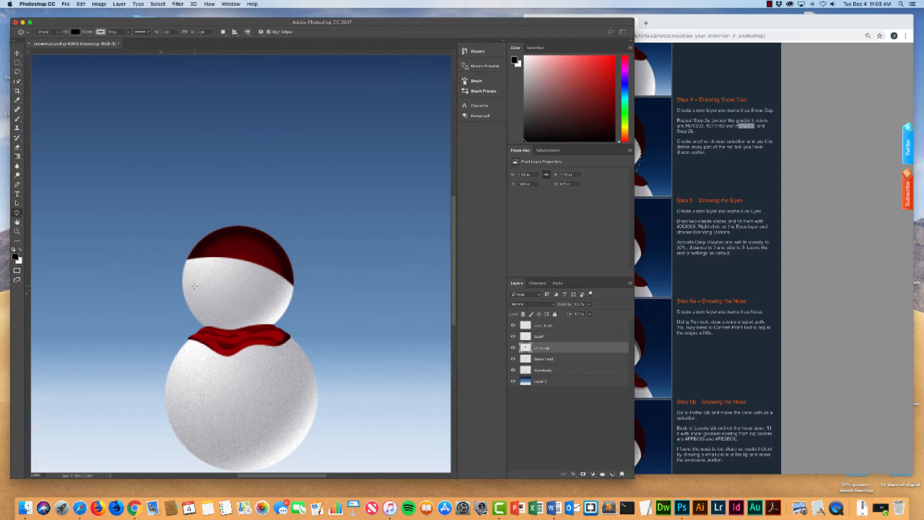
- Draw a small black circle on the left side of the snowman's head, just below the cap, as the first eye
{"action": "left_click_drag", "start_coordinate": [203, 270], "coordinate": [213, 284]}
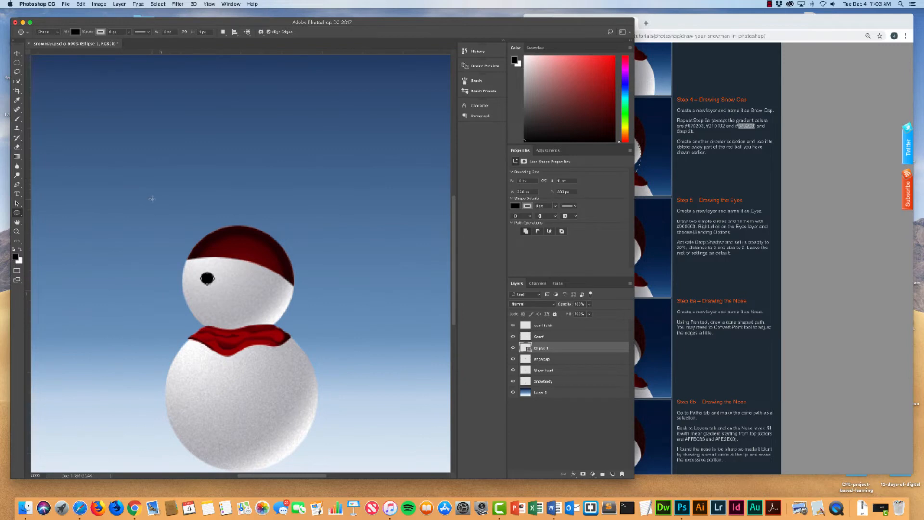
{"action": "key", "text": "super+z"}
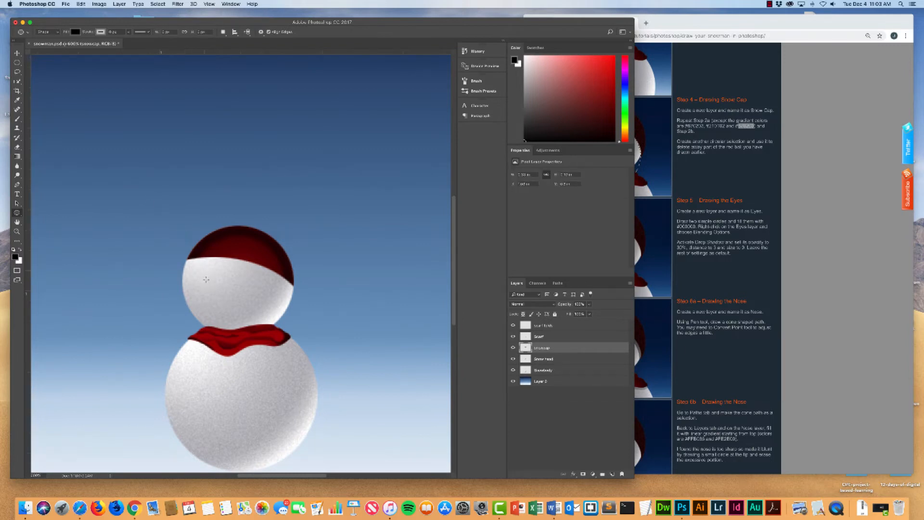
{"action": "left_click_drag", "start_coordinate": [200, 273], "coordinate": [211, 286]}
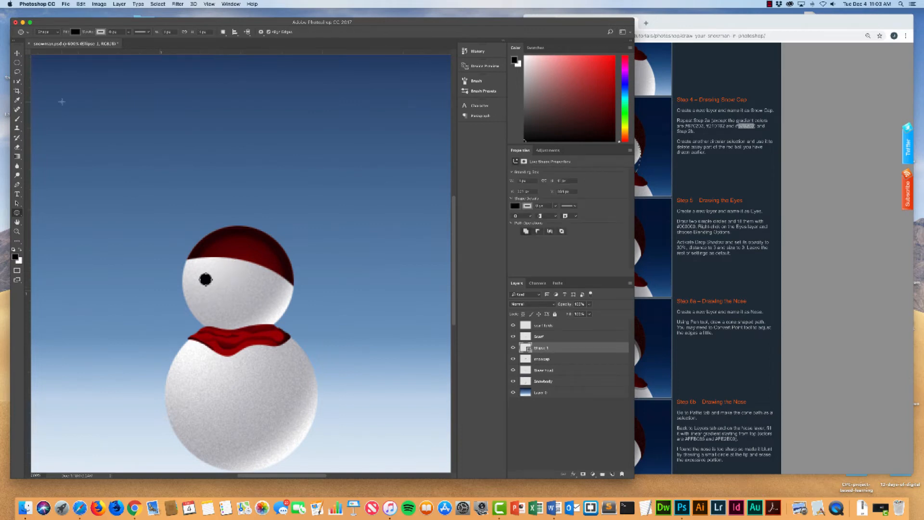
- Duplicate the eye circle, place the copy to its right at the same height, and select both eye layers
{"action": "left_click", "coordinate": [17, 53]}
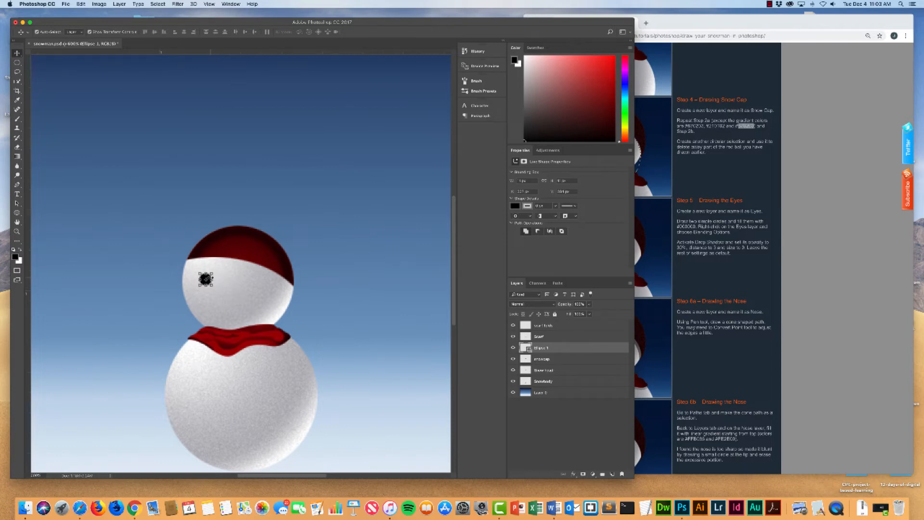
{"action": "key", "text": "super+equal"}
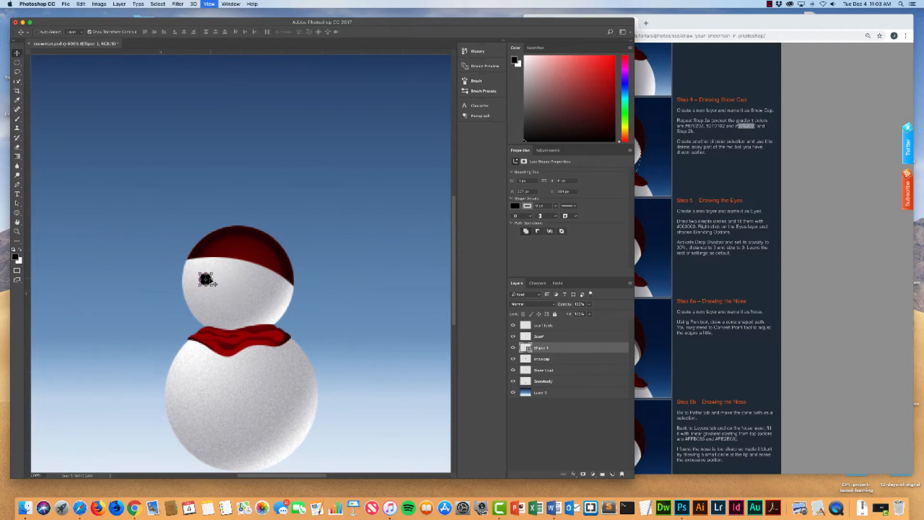
{"action": "key", "text": "super+equal"}
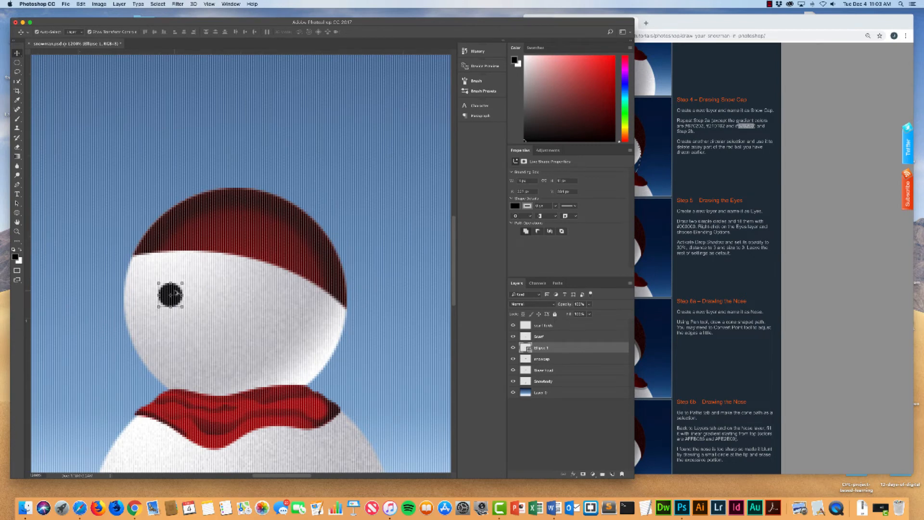
{"action": "left_click_drag", "start_coordinate": [176, 292], "coordinate": [231, 290]}
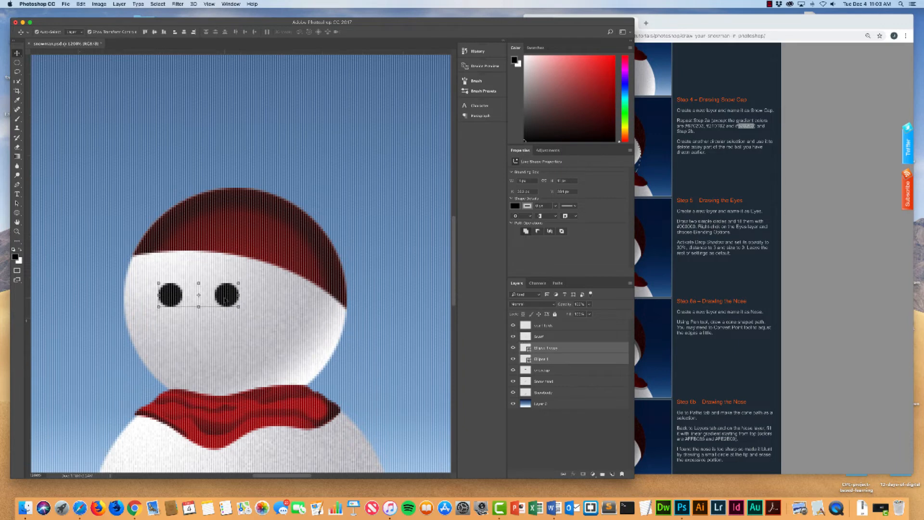
- Shift both eyes slightly to the right on the snowman's face and consult the eye-drawing instructions in the browser tutorial
{"action": "left_click_drag", "start_coordinate": [226, 299], "coordinate": [236, 300]}
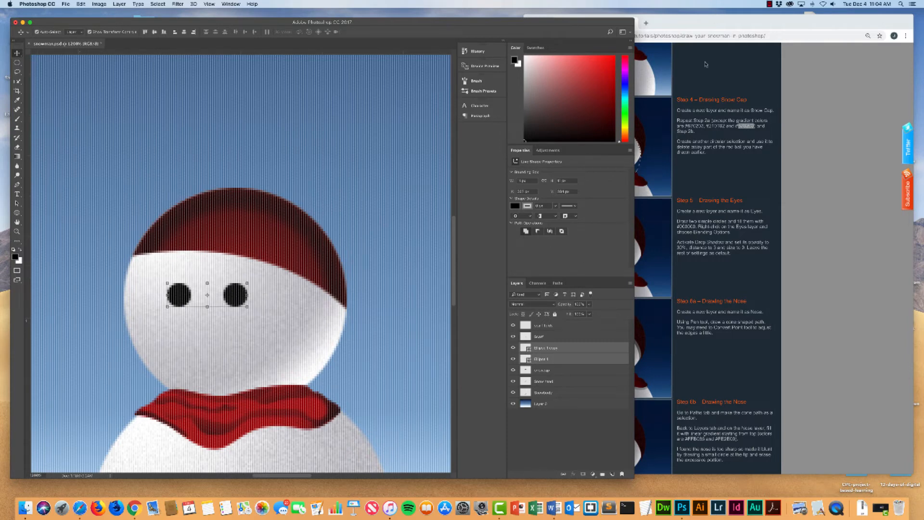
{"action": "left_click", "coordinate": [720, 148]}
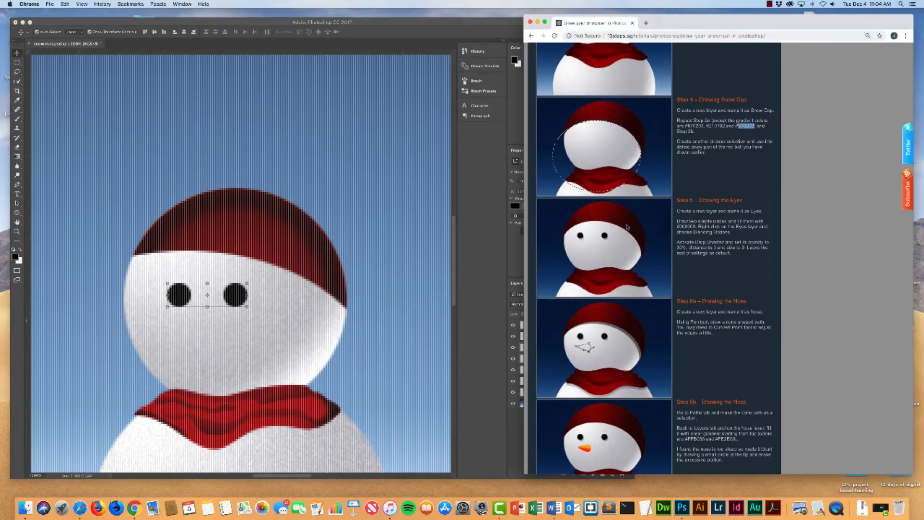
{"action": "scroll", "coordinate": [587, 247], "scroll_direction": "down", "scroll_amount": 1}
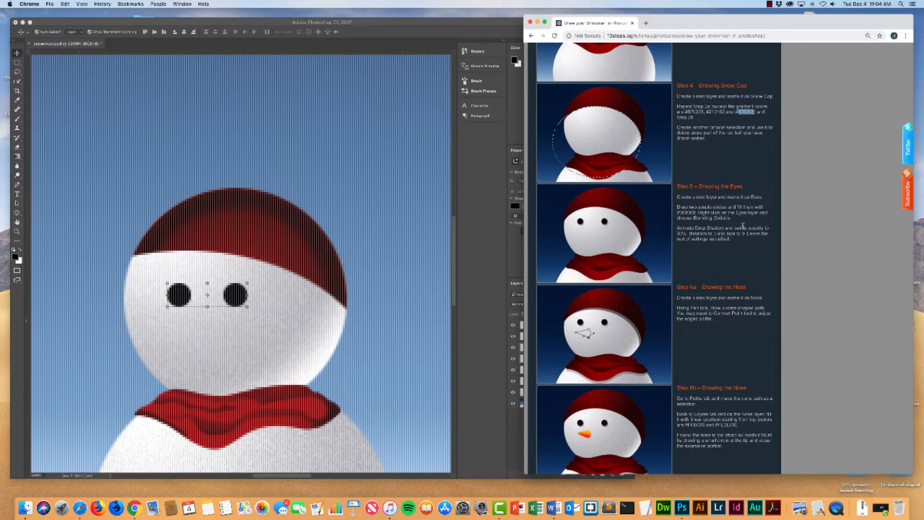
{"action": "scroll", "coordinate": [713, 228], "scroll_direction": "down", "scroll_amount": 1}
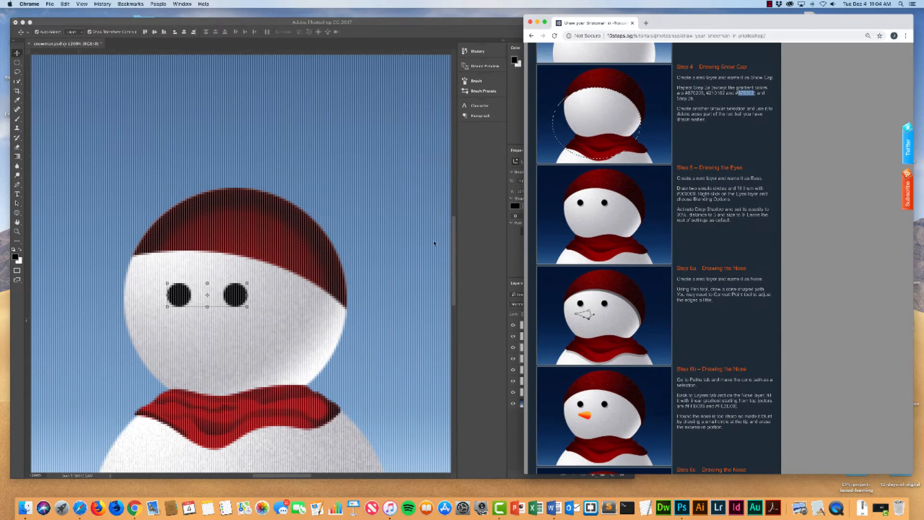
- Switch back to Photoshop and add a Drop Shadow effect to the snowman's left eye layer
{"action": "left_click", "coordinate": [515, 27]}
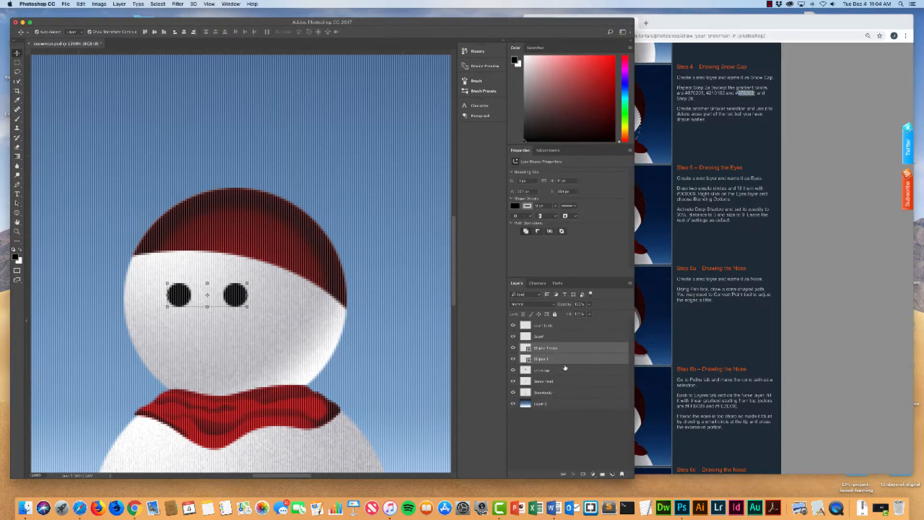
{"action": "left_click", "coordinate": [560, 358]}
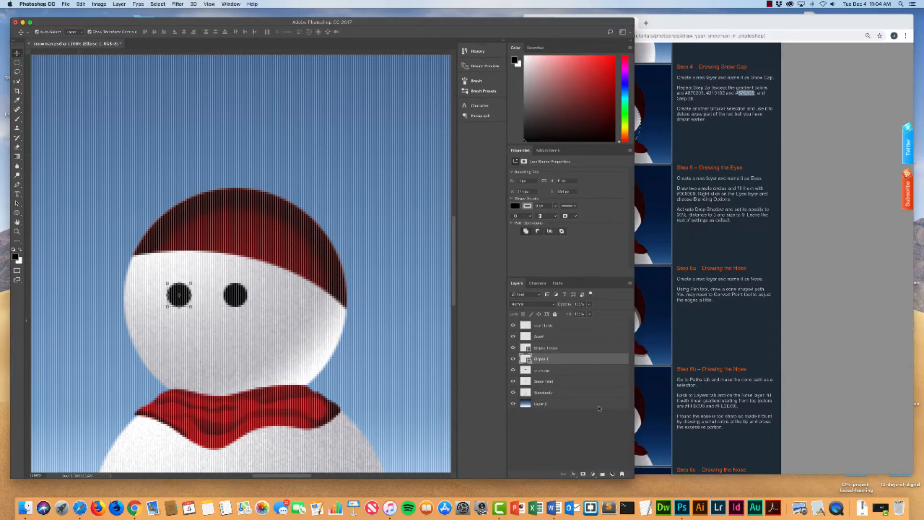
{"action": "left_click", "coordinate": [574, 475]}
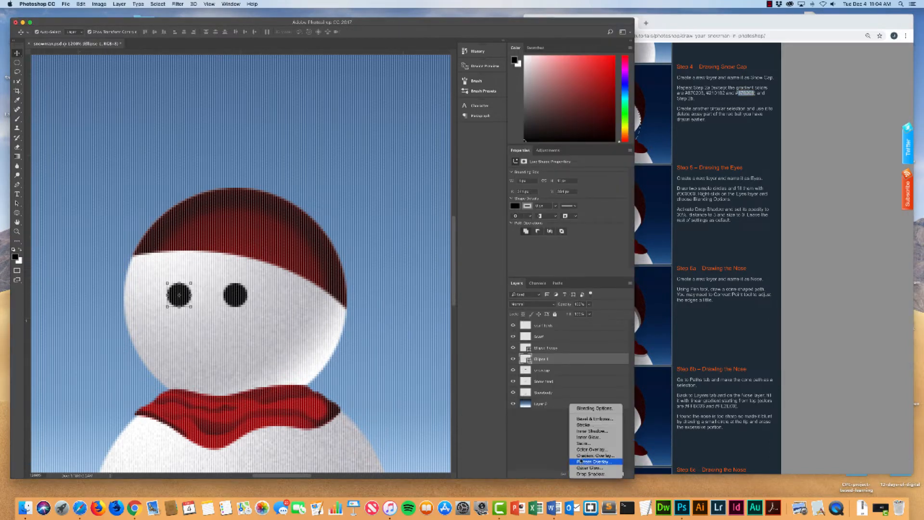
{"action": "left_click", "coordinate": [585, 474]}
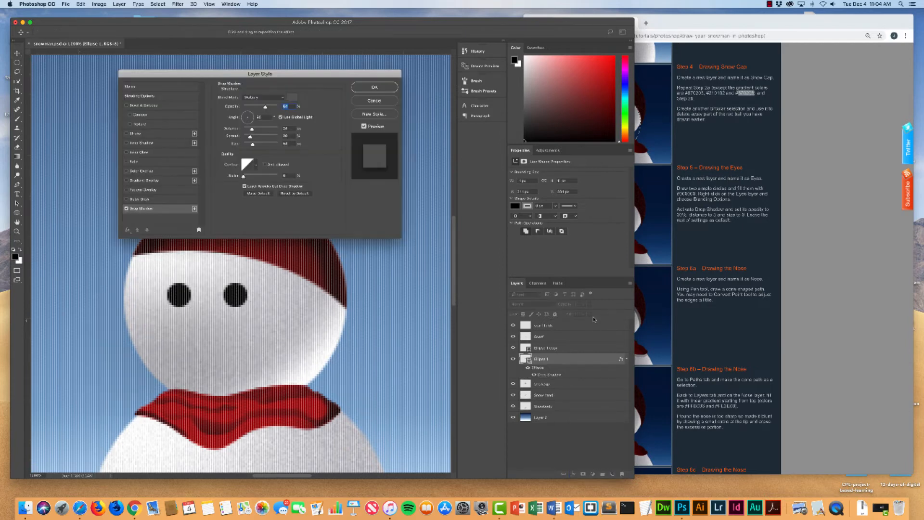
- Following the browser tutorial, set the left eye's drop shadow to 30% opacity, distance 3 px and size 0 px, angled toward the lower right
{"action": "left_click", "coordinate": [766, 20]}
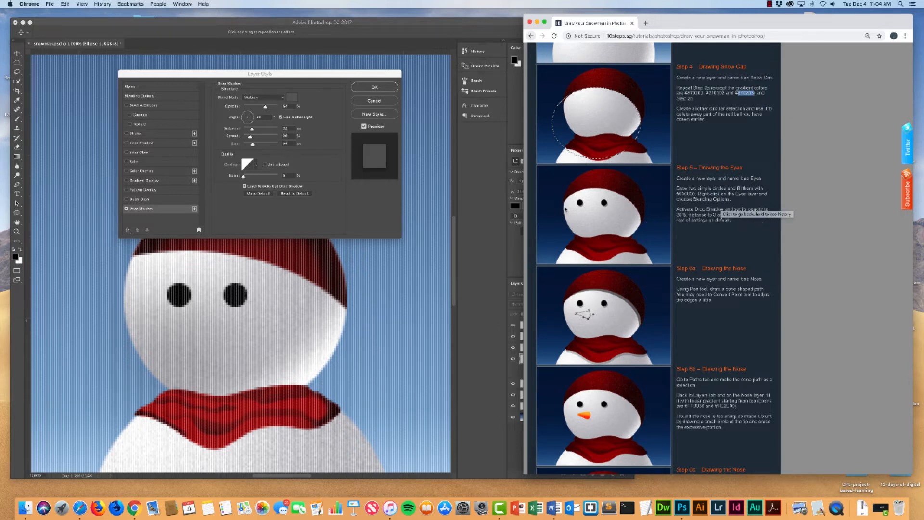
{"action": "left_click_drag", "start_coordinate": [702, 21], "coordinate": [665, 15]}
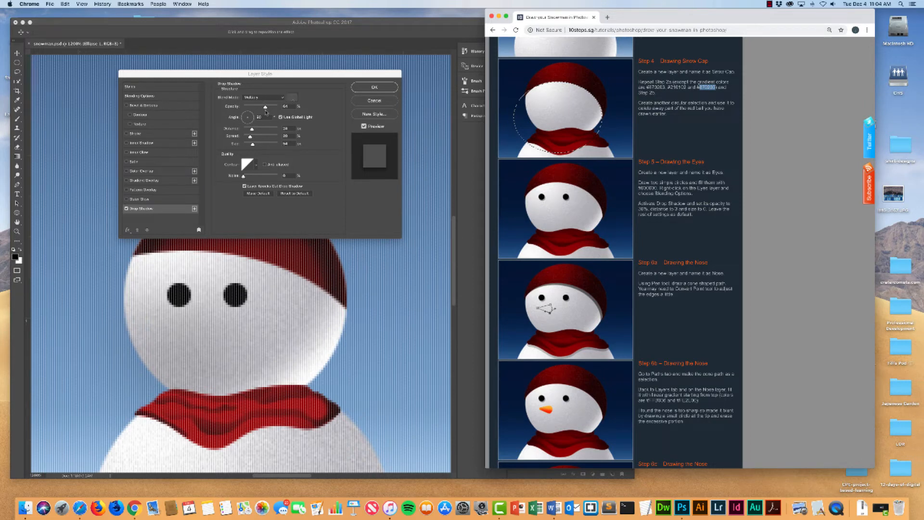
{"action": "left_click_drag", "start_coordinate": [265, 107], "coordinate": [254, 108]}
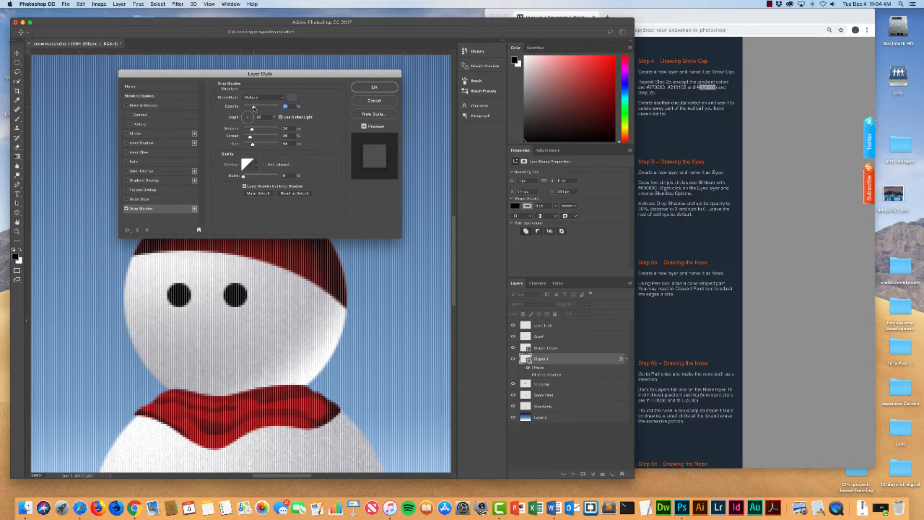
{"action": "left_click", "coordinate": [246, 117]}
{"action": "left_click", "coordinate": [662, 28]}
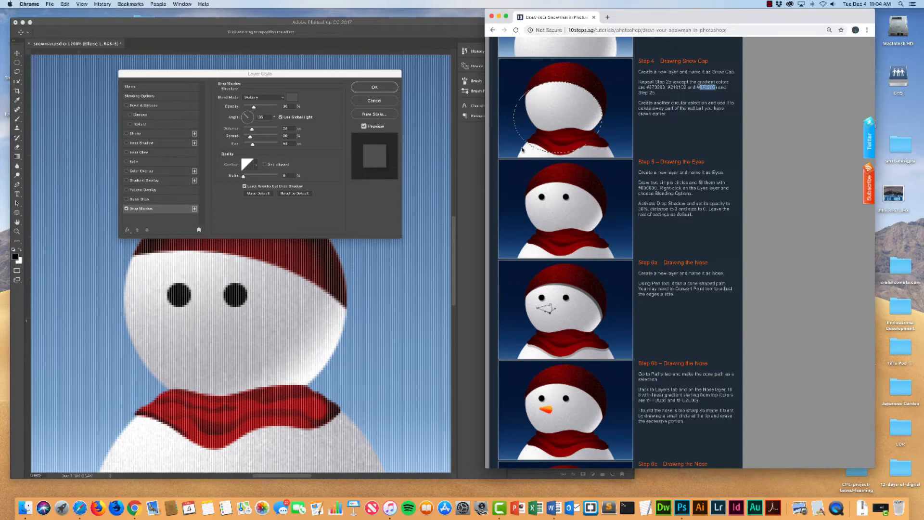
{"action": "left_click", "coordinate": [247, 130]}
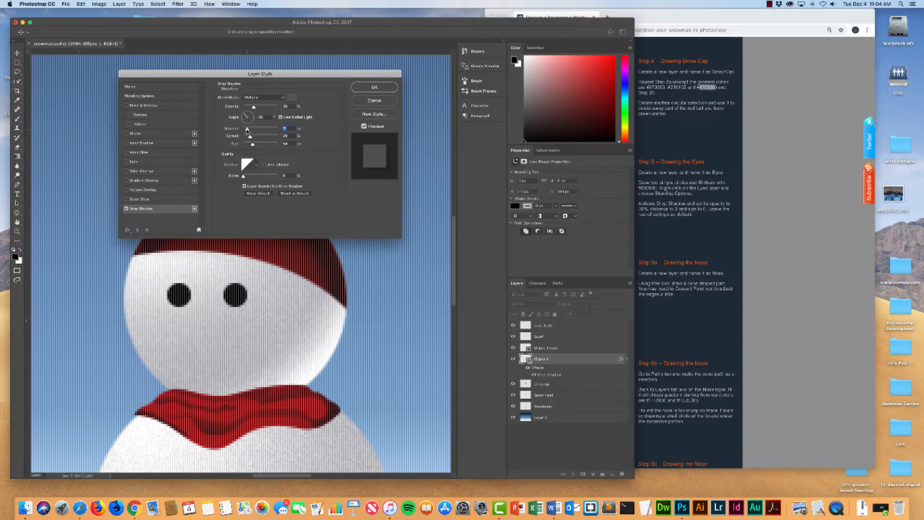
{"action": "left_click_drag", "start_coordinate": [247, 129], "coordinate": [246, 130]}
{"action": "left_click_drag", "start_coordinate": [253, 144], "coordinate": [240, 146]}
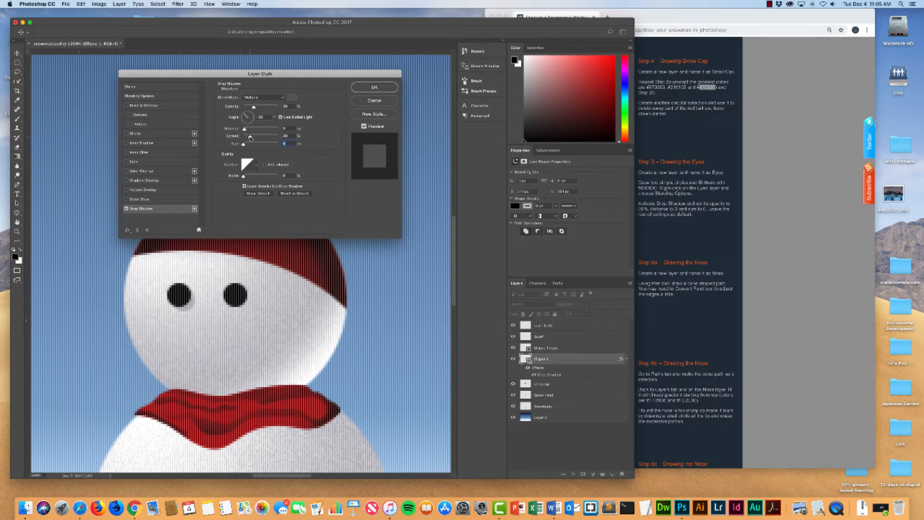
{"action": "left_click_drag", "start_coordinate": [250, 138], "coordinate": [251, 139]}
- Change the left eye's drop shadow colour to black (000000)
{"action": "left_click", "coordinate": [292, 97]}
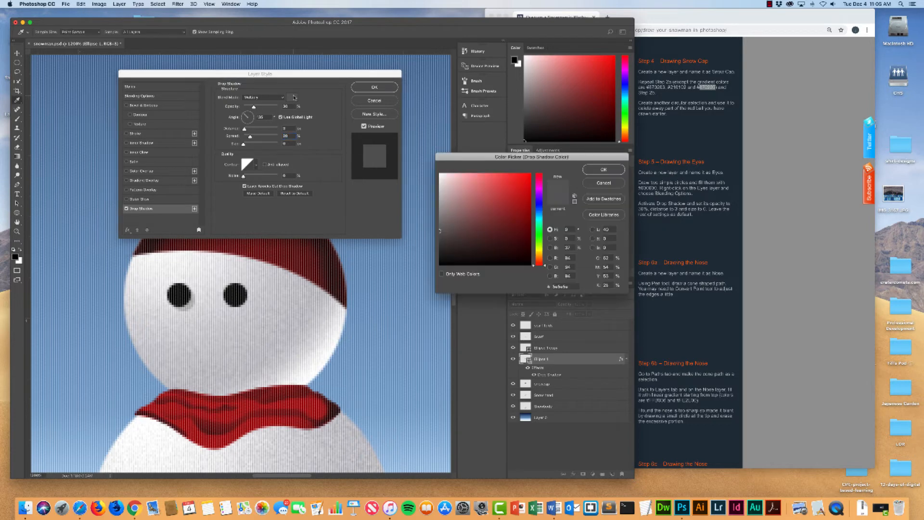
{"action": "left_click_drag", "start_coordinate": [451, 248], "coordinate": [439, 265]}
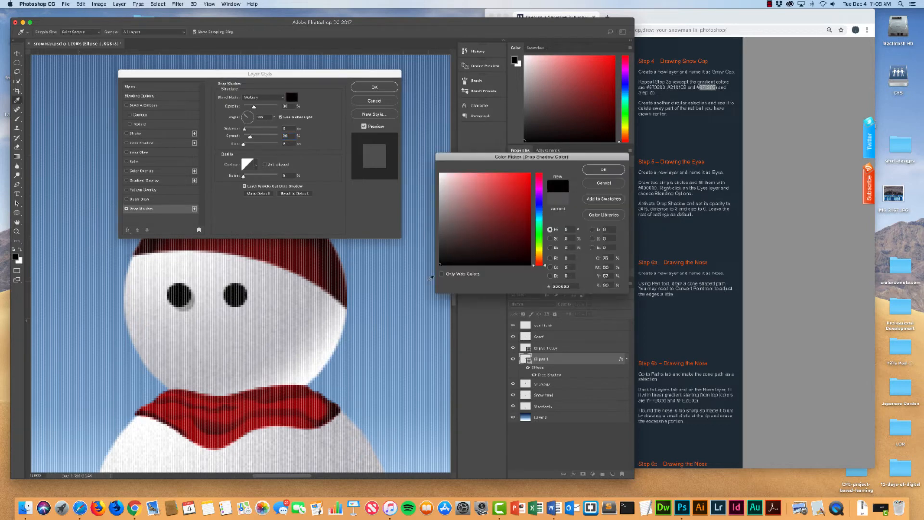
{"action": "left_click", "coordinate": [603, 170]}
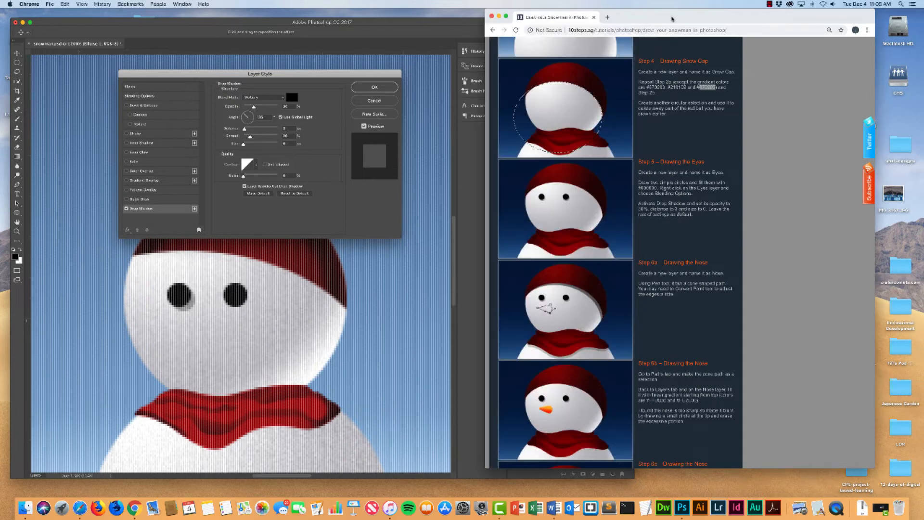
- Compare with the browser tutorial, fine-tune the shadow angle so it falls diagonally to the lower right, and apply the effect
{"action": "left_click", "coordinate": [671, 51]}
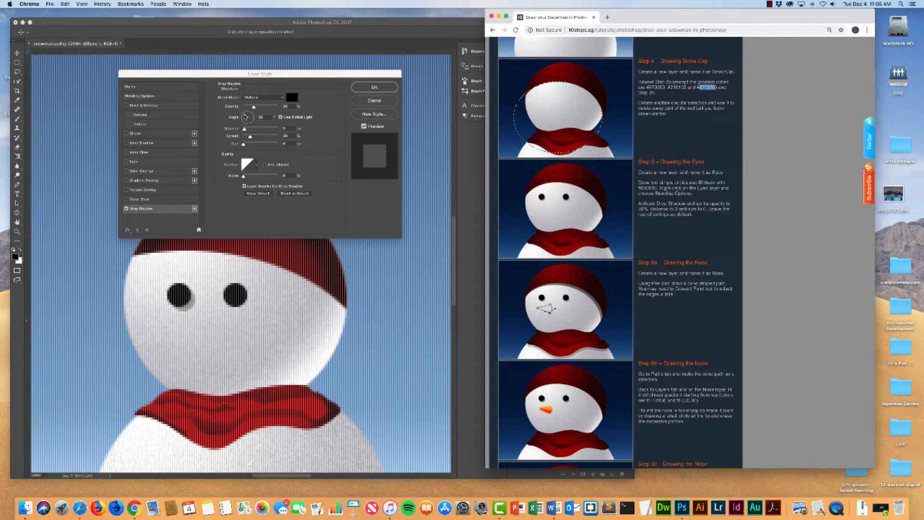
{"action": "left_click", "coordinate": [246, 116]}
{"action": "left_click", "coordinate": [243, 117]}
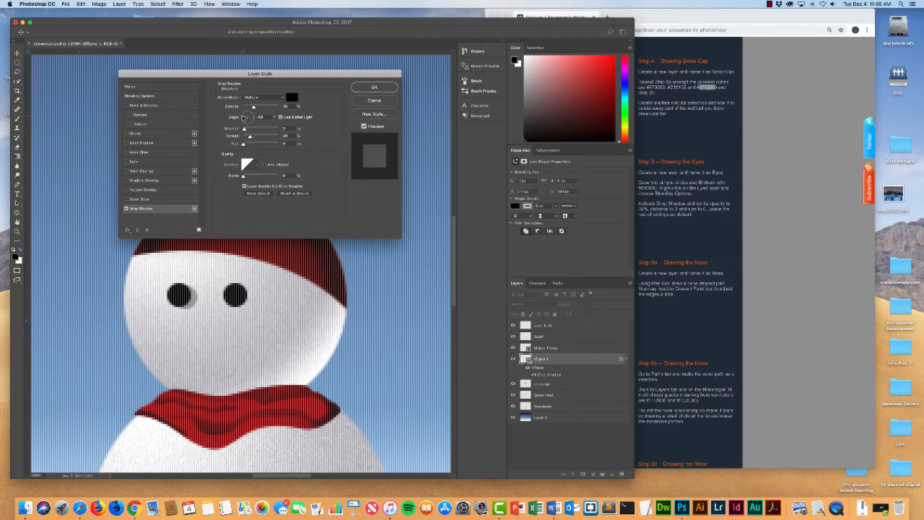
{"action": "left_click_drag", "start_coordinate": [243, 117], "coordinate": [243, 115]}
{"action": "left_click", "coordinate": [244, 116]}
{"action": "left_click", "coordinate": [674, 19]}
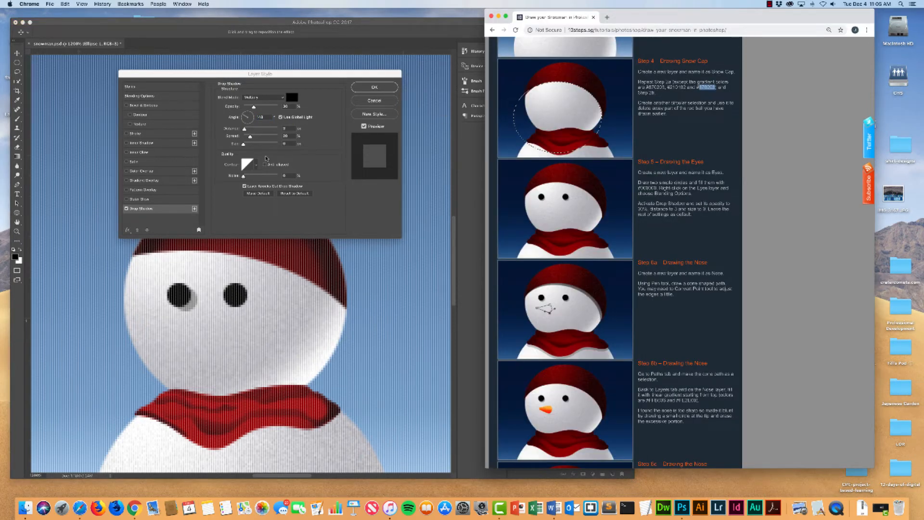
{"action": "left_click", "coordinate": [246, 117]}
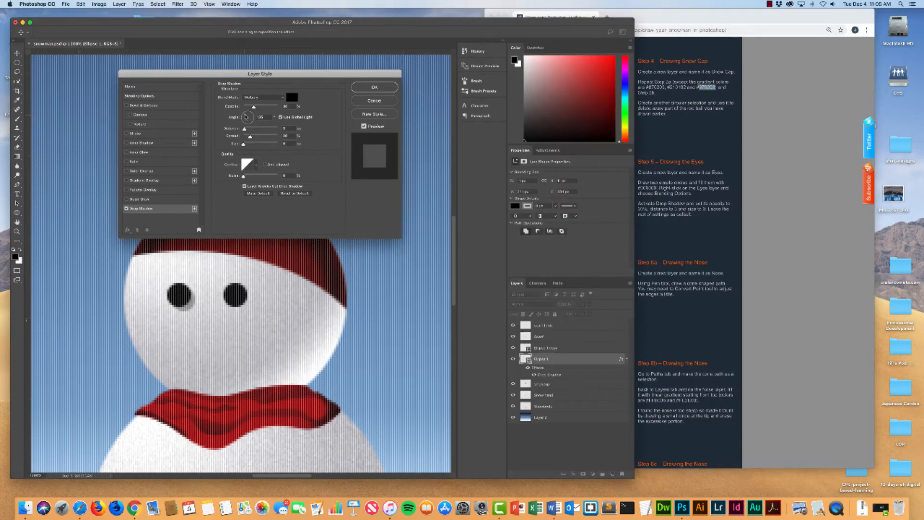
{"action": "left_click", "coordinate": [246, 116]}
{"action": "left_click", "coordinate": [380, 88]}
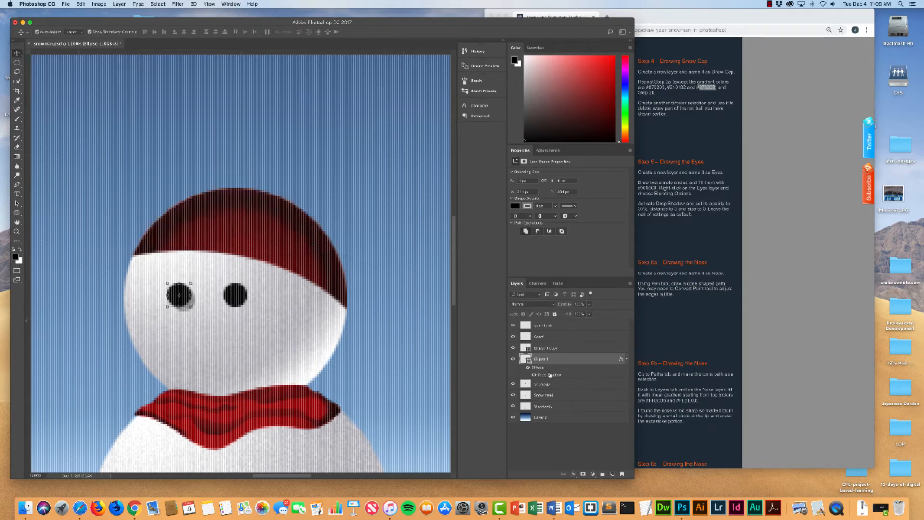
- Apply a Drop Shadow with the same settings to the snowman's right eye layer
{"action": "left_click", "coordinate": [548, 348]}
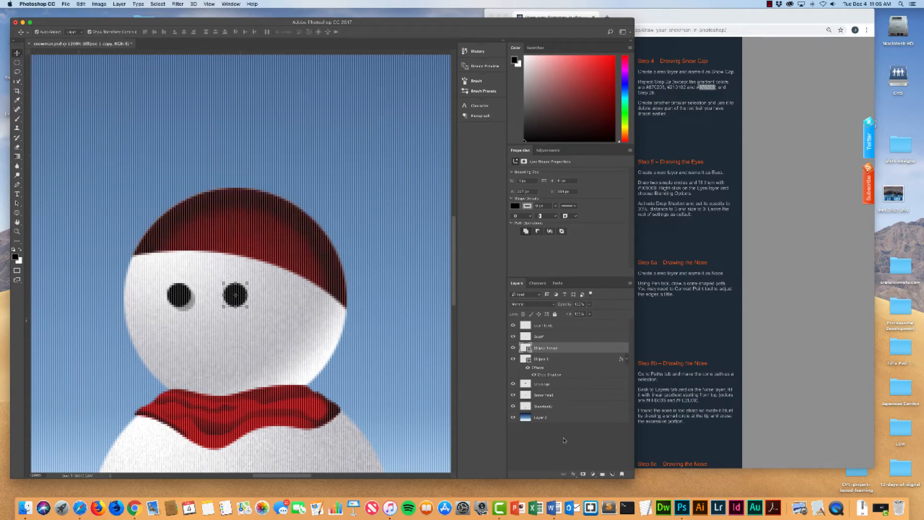
{"action": "left_click", "coordinate": [573, 475]}
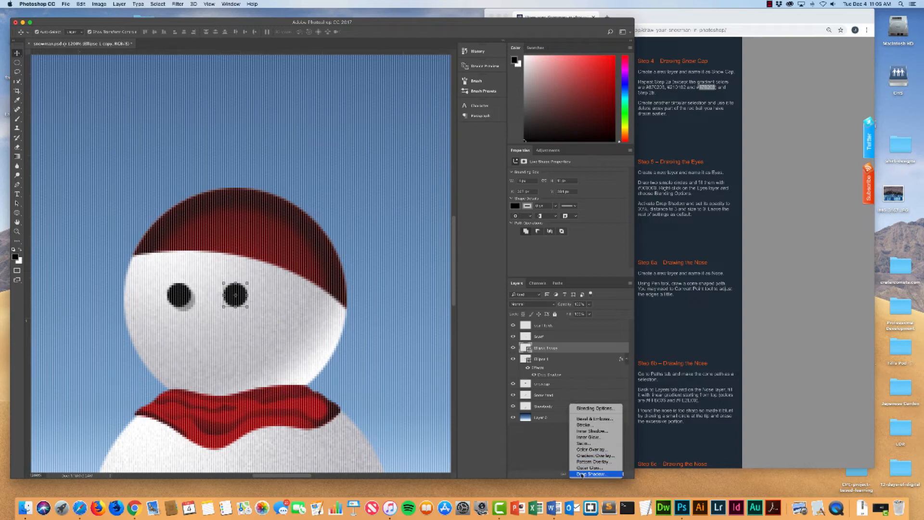
{"action": "left_click", "coordinate": [582, 475]}
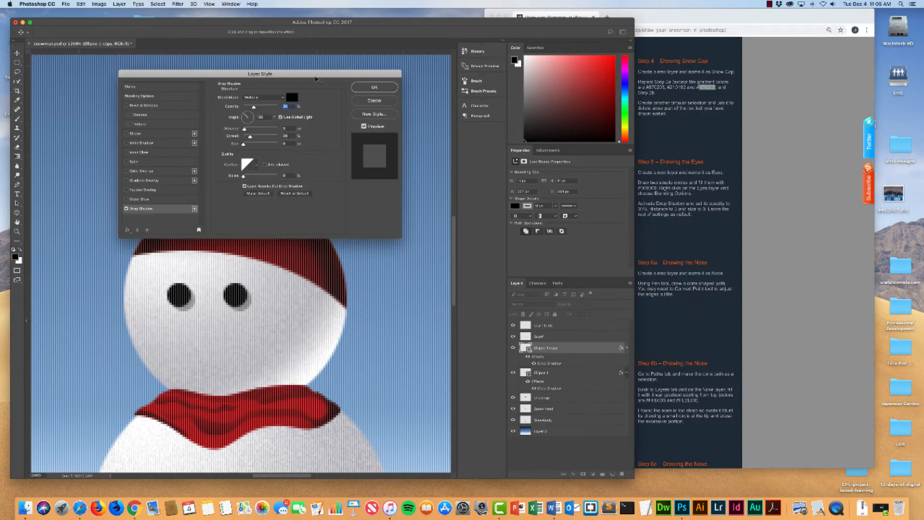
{"action": "left_click", "coordinate": [374, 88]}
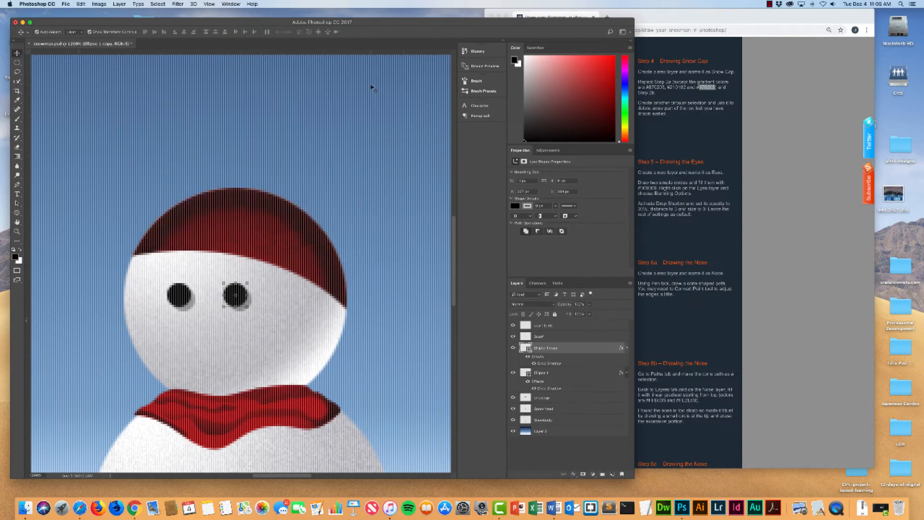
{"action": "scroll", "coordinate": [384, 201], "scroll_direction": "down", "scroll_amount": 2}
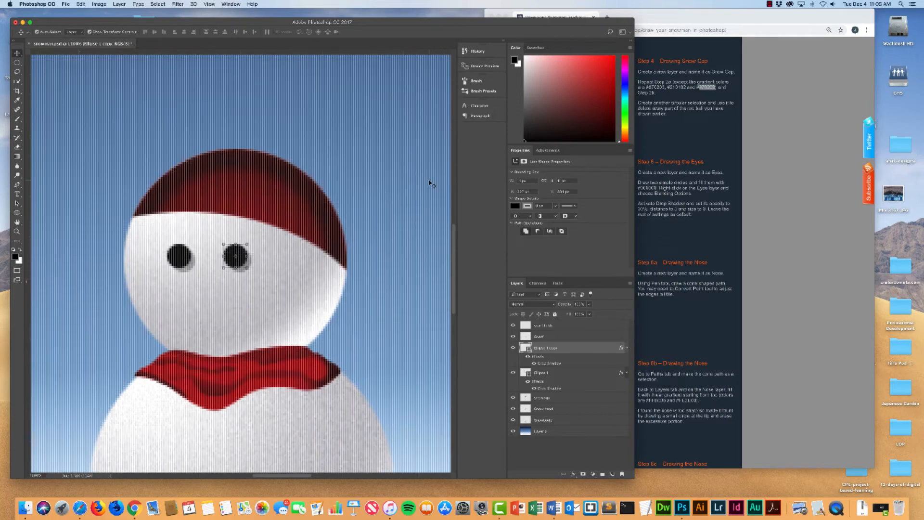
- Switch to Chrome and examine the tutorial's instructions for drawing the nose and its shadow
{"action": "left_click", "coordinate": [692, 18]}
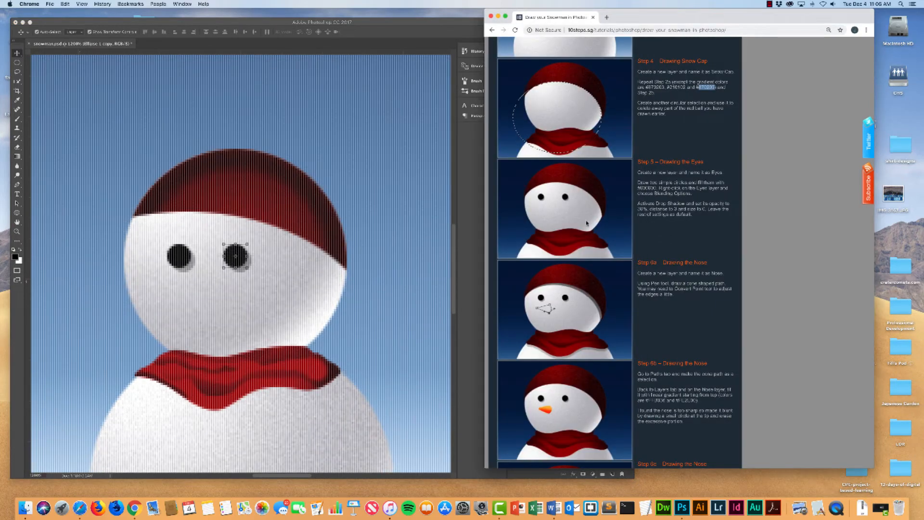
{"action": "scroll", "coordinate": [588, 224], "scroll_direction": "down", "scroll_amount": 1}
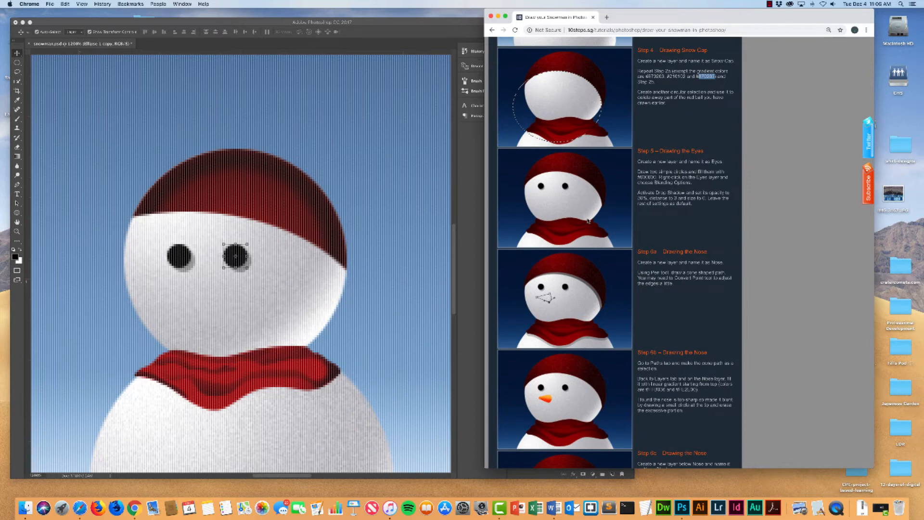
{"action": "scroll", "coordinate": [590, 210], "scroll_direction": "down", "scroll_amount": 2}
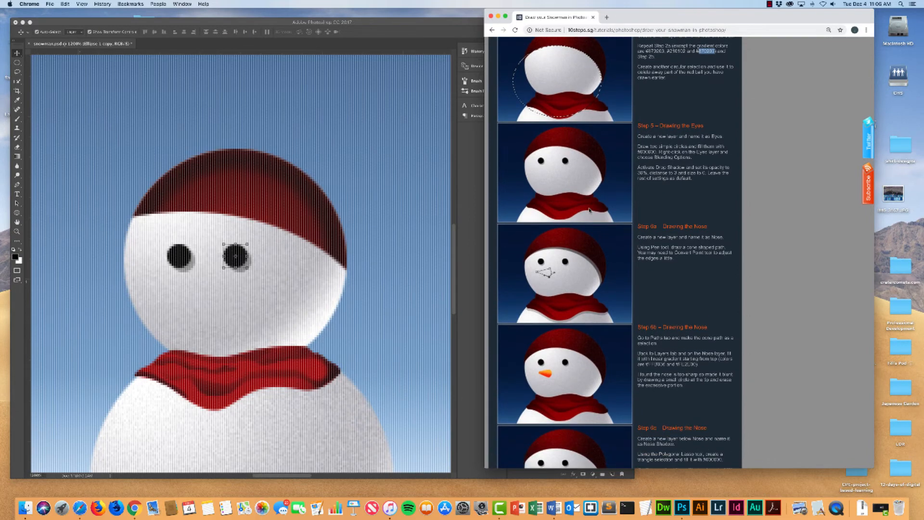
{"action": "scroll", "coordinate": [589, 211], "scroll_direction": "down", "scroll_amount": 4}
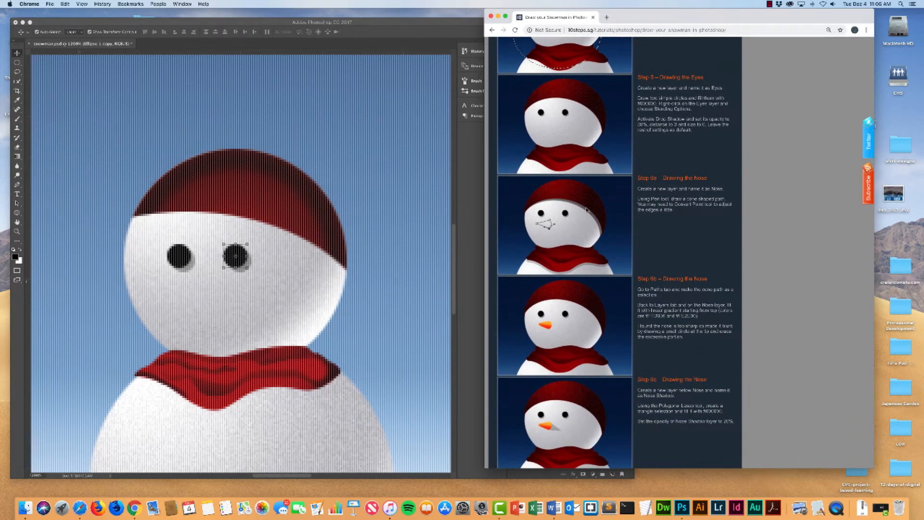
{"action": "scroll", "coordinate": [596, 192], "scroll_direction": "up", "scroll_amount": 6}
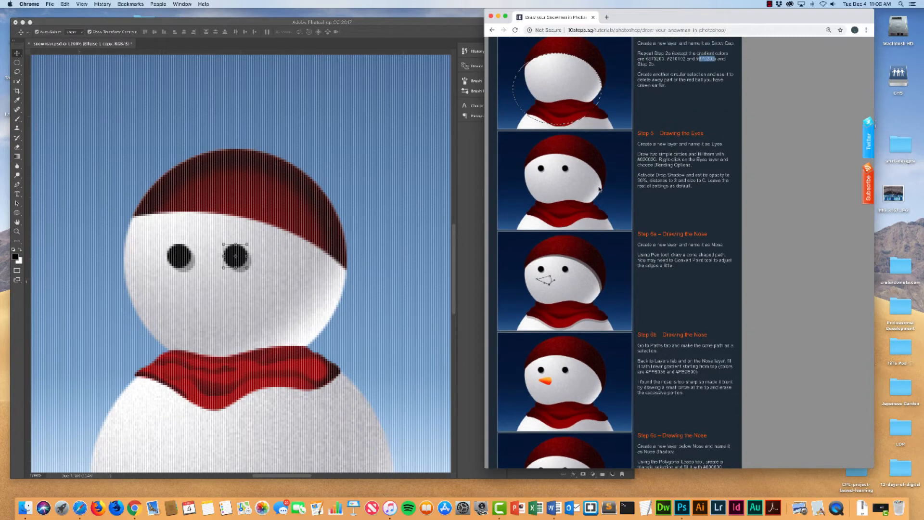
{"action": "scroll", "coordinate": [600, 189], "scroll_direction": "down", "scroll_amount": 4}
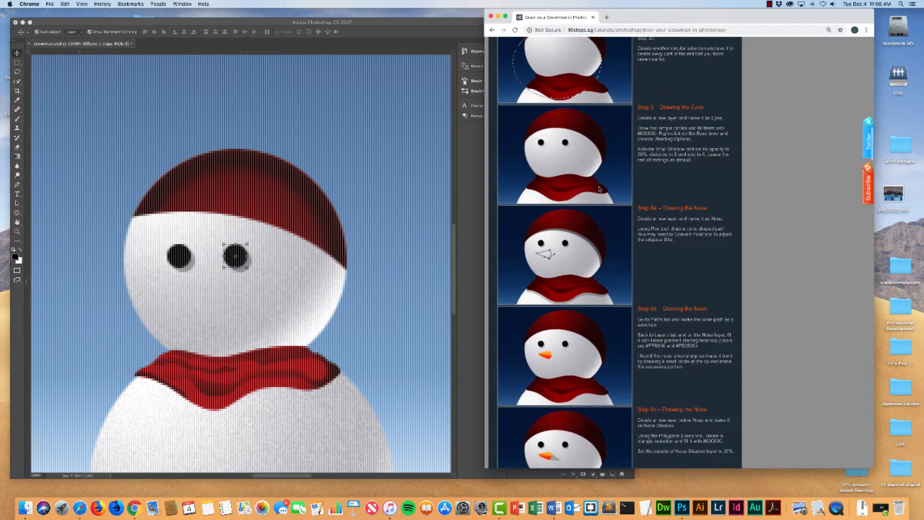
{"action": "scroll", "coordinate": [599, 189], "scroll_direction": "down", "scroll_amount": 1}
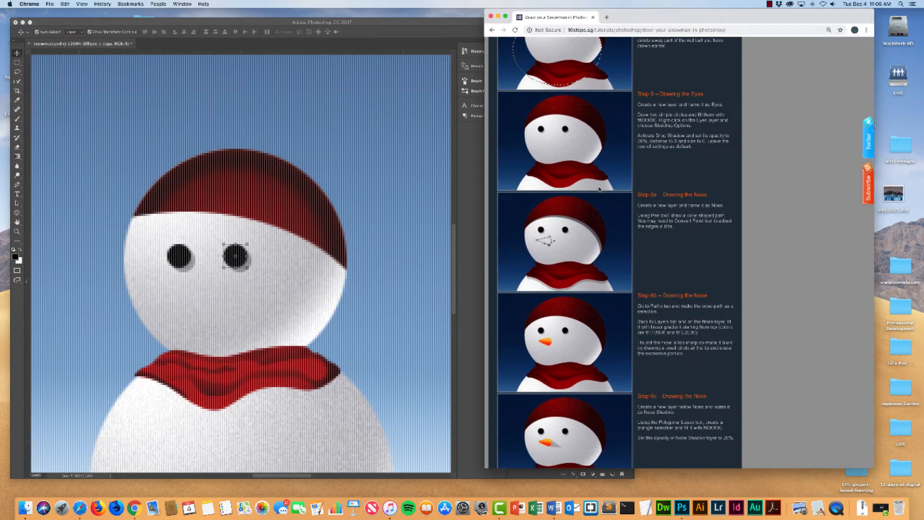
{"action": "scroll", "coordinate": [599, 189], "scroll_direction": "down", "scroll_amount": 1}
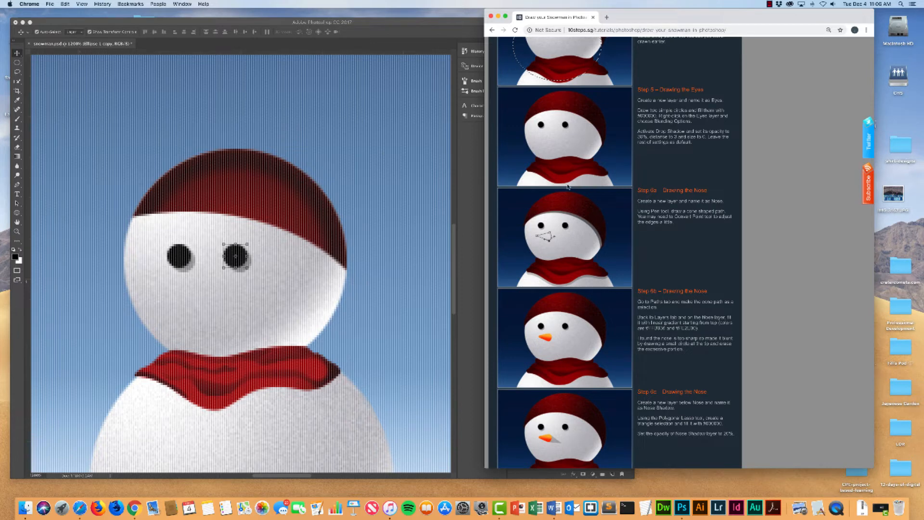
- Switch to Photoshop and select the snowman's cap layer
{"action": "left_click", "coordinate": [389, 25]}
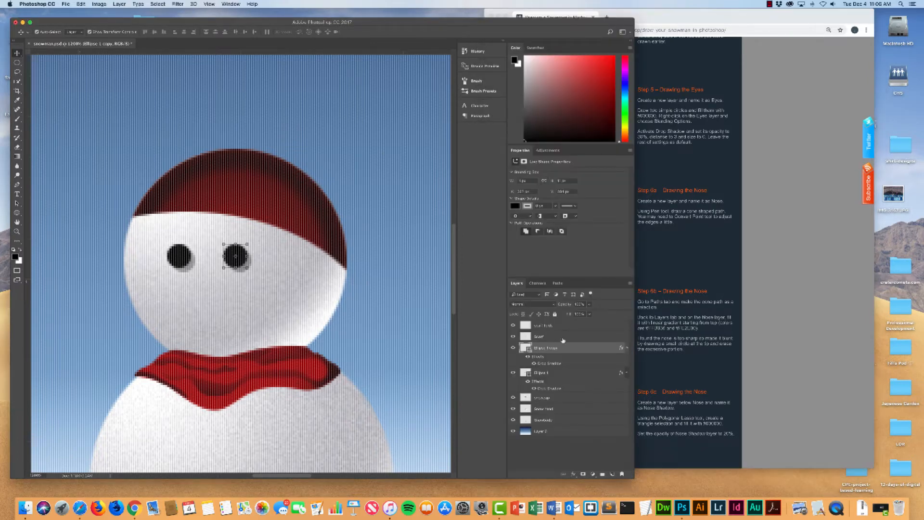
{"action": "left_click", "coordinate": [553, 398]}
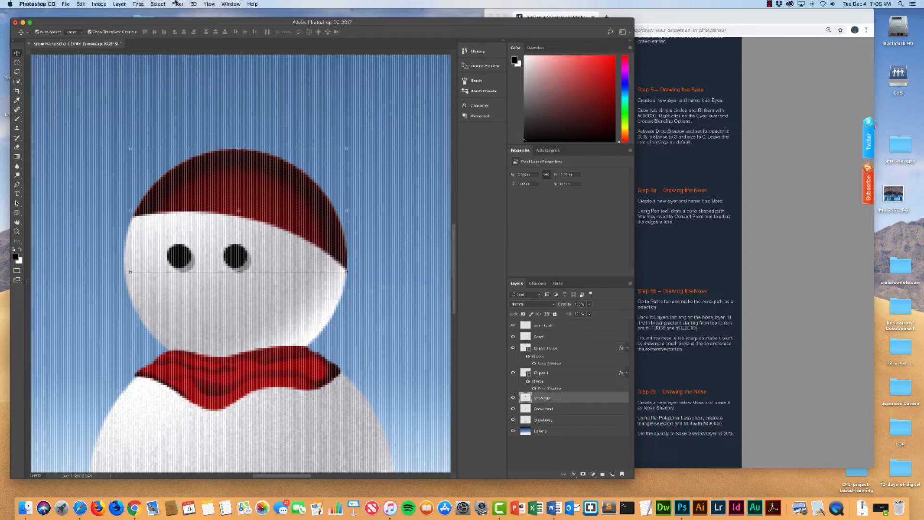
{"action": "left_click", "coordinate": [573, 474]}
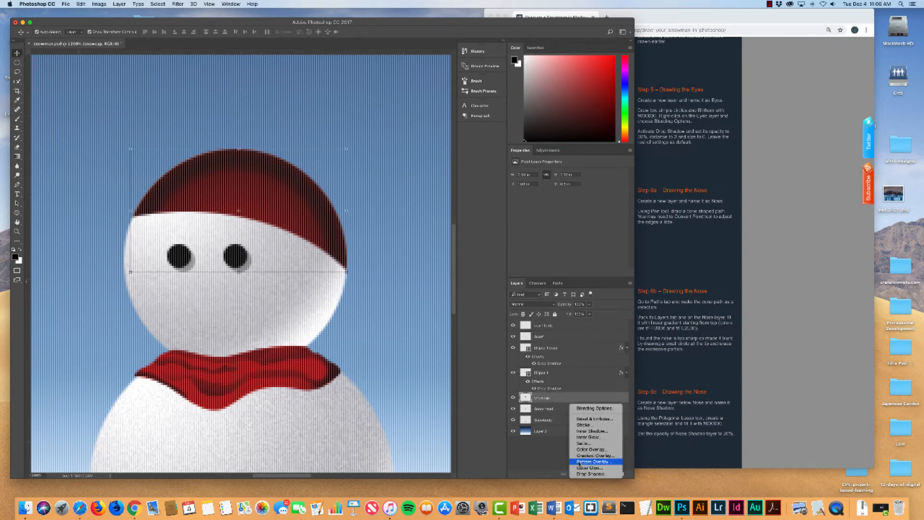
{"action": "left_click", "coordinate": [588, 468]}
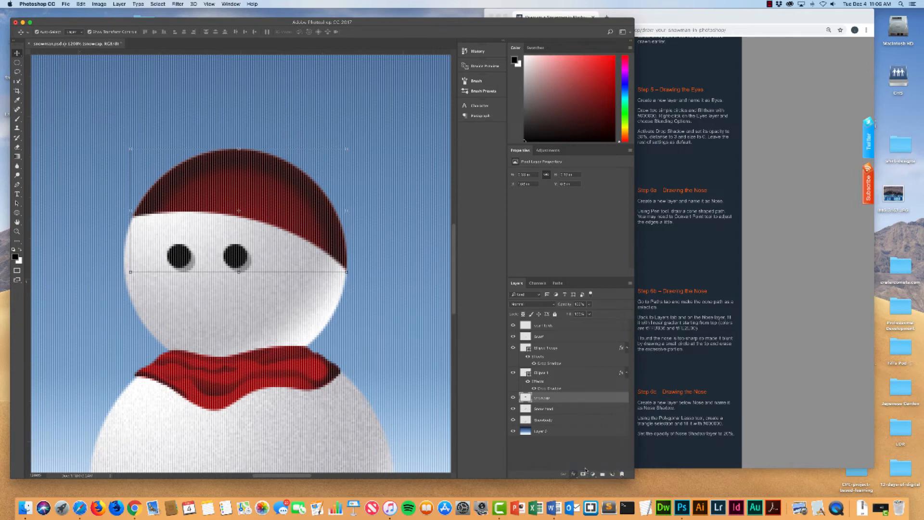
{"action": "left_click", "coordinate": [127, 199]}
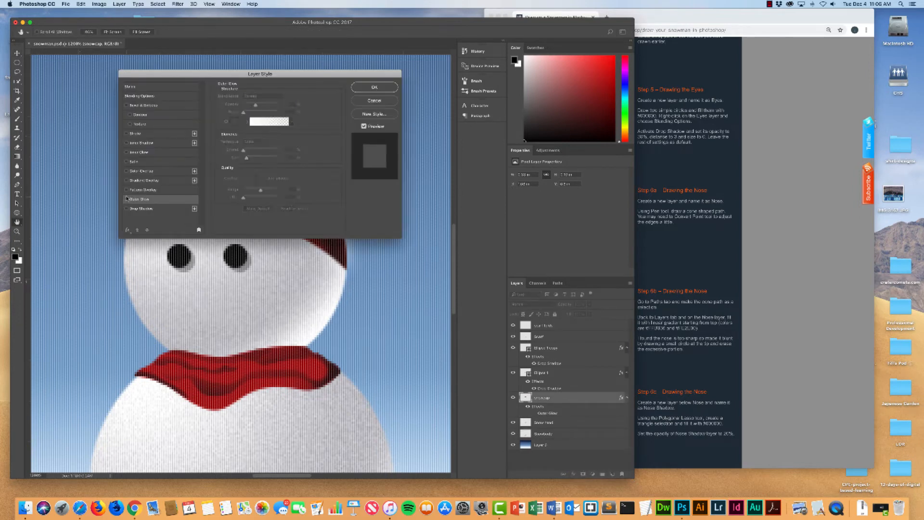
{"action": "left_click", "coordinate": [138, 209]}
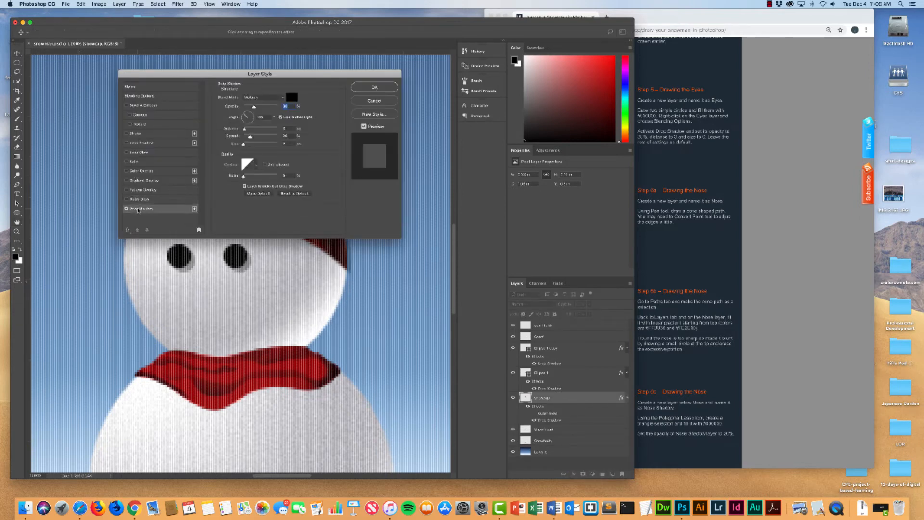
{"action": "left_click_drag", "start_coordinate": [263, 73], "coordinate": [521, 86]}
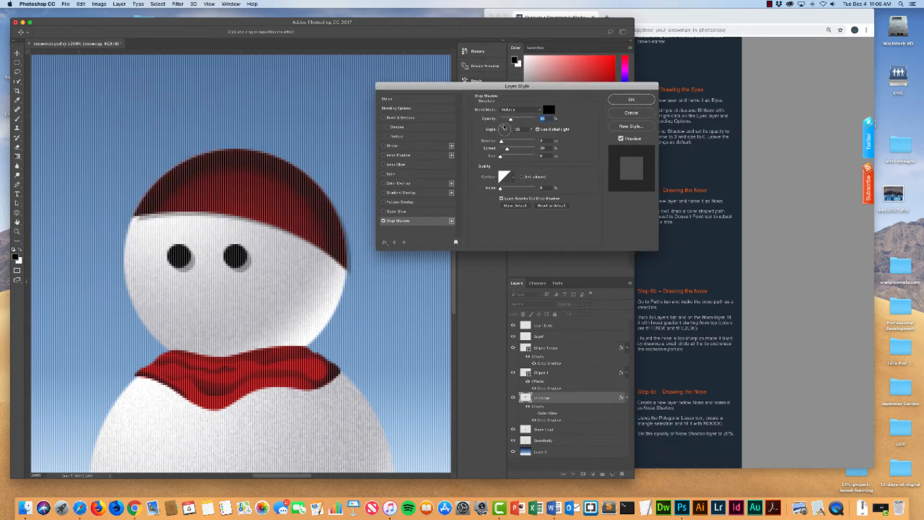
{"action": "left_click_drag", "start_coordinate": [504, 127], "coordinate": [508, 127]}
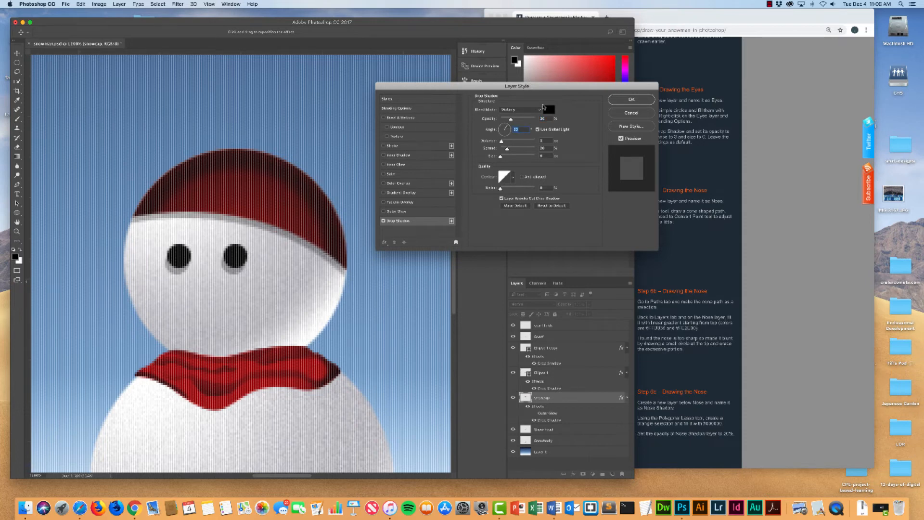
{"action": "left_click_drag", "start_coordinate": [534, 88], "coordinate": [514, 85]}
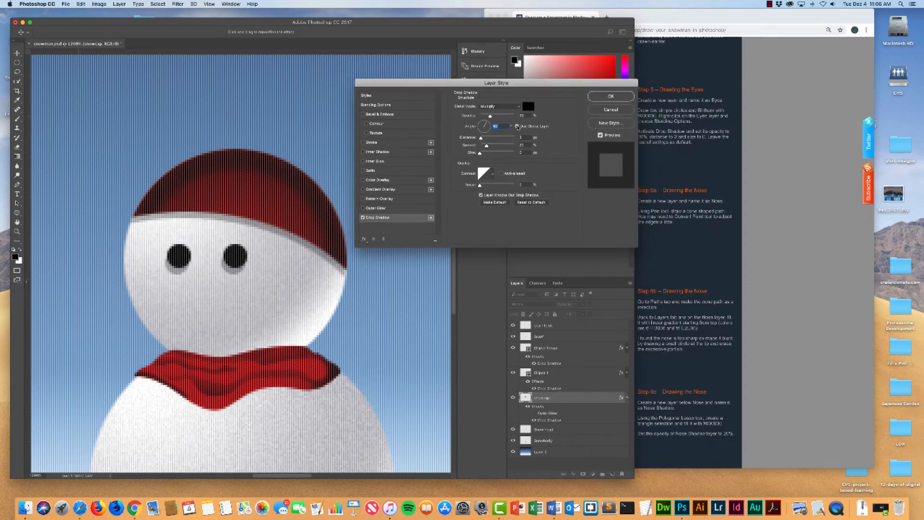
{"action": "type", "text": "90"}
{"action": "left_click", "coordinate": [617, 110]}
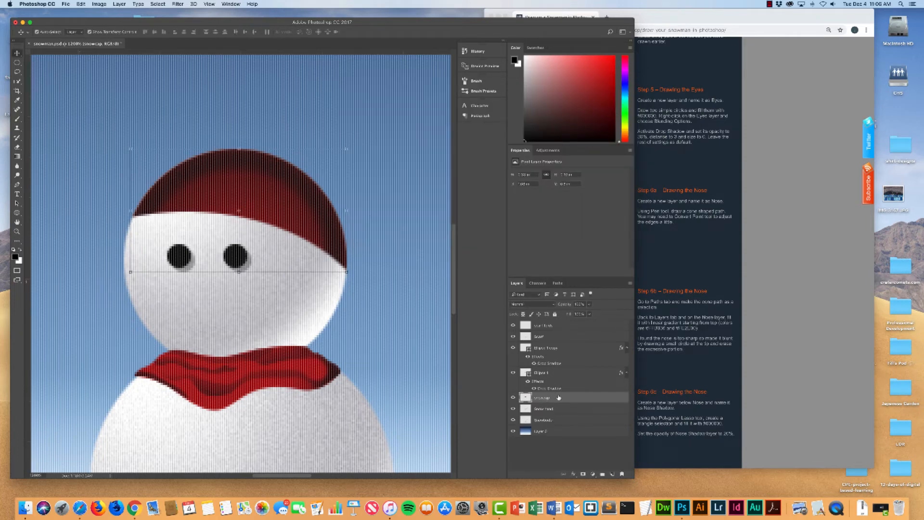
- Add a Drop Shadow to the cap layer, turn off Use Global Light, and angle the shadow to fall almost straight down
{"action": "left_click", "coordinate": [572, 474]}
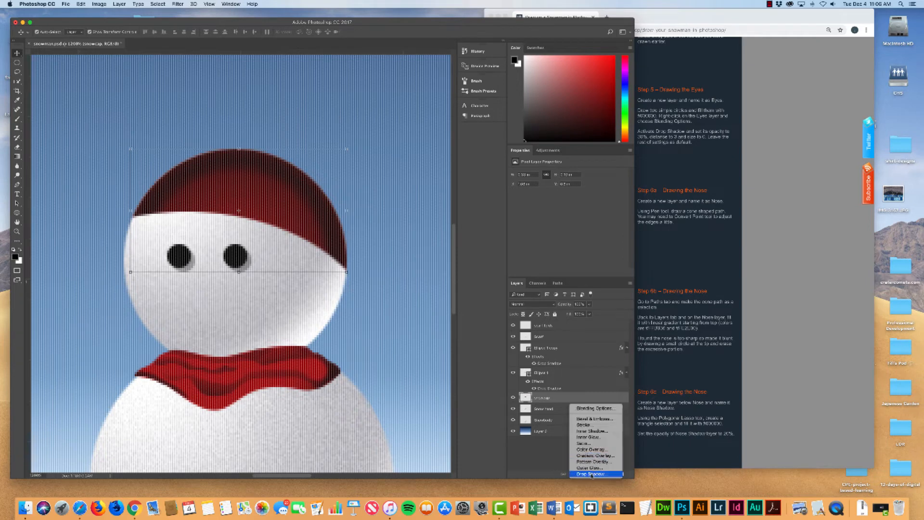
{"action": "left_click", "coordinate": [592, 475]}
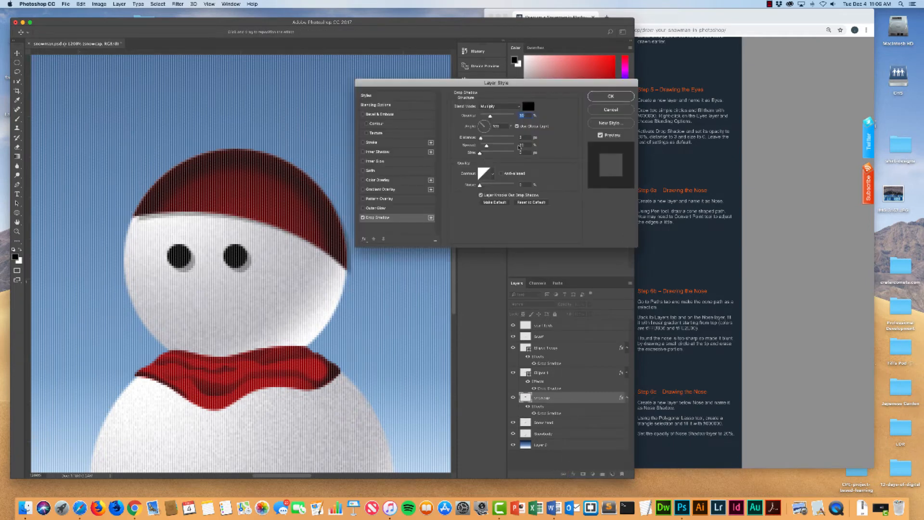
{"action": "left_click", "coordinate": [517, 126]}
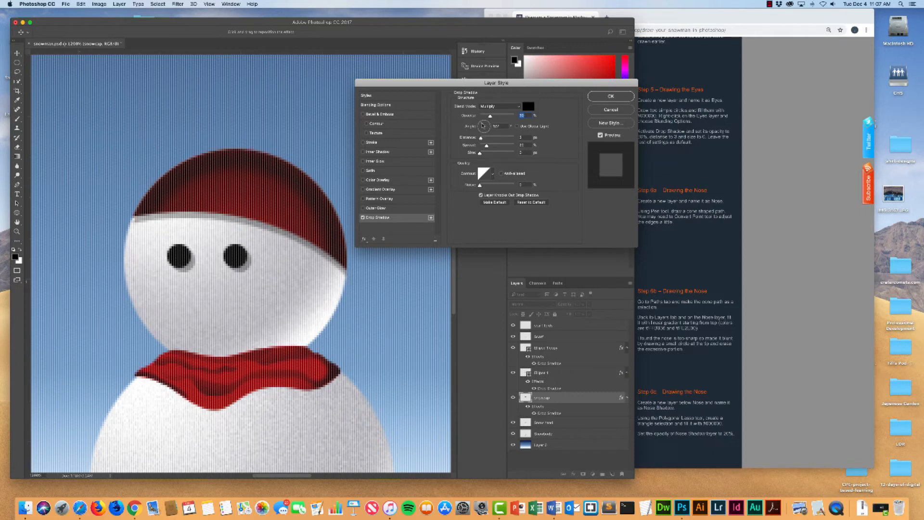
{"action": "left_click", "coordinate": [484, 126]}
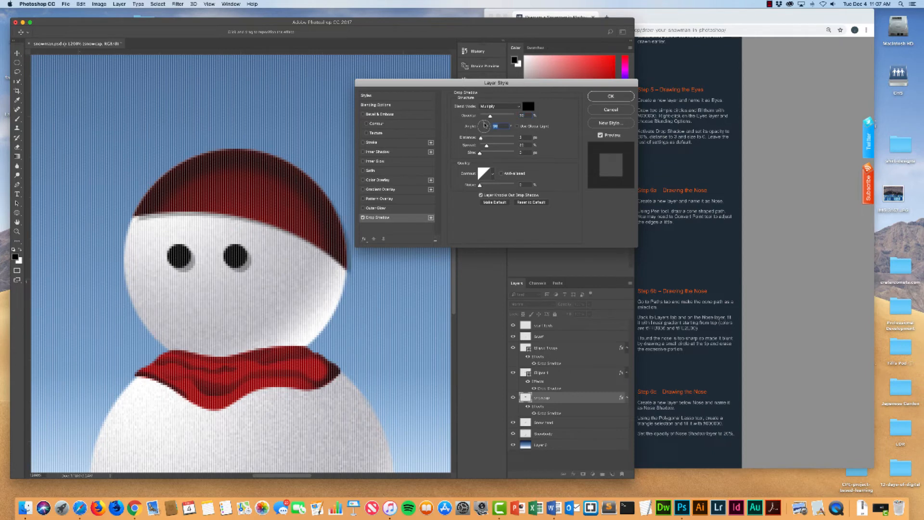
{"action": "left_click", "coordinate": [485, 123]}
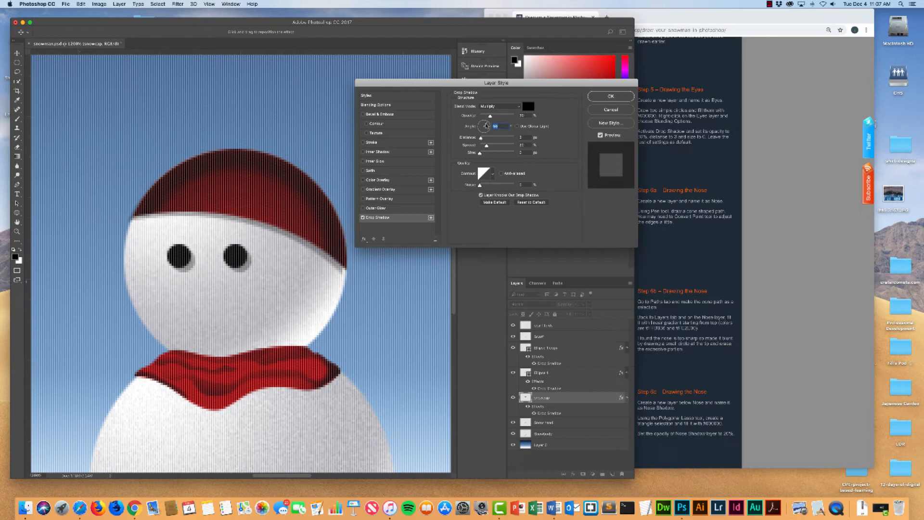
{"action": "left_click", "coordinate": [485, 124]}
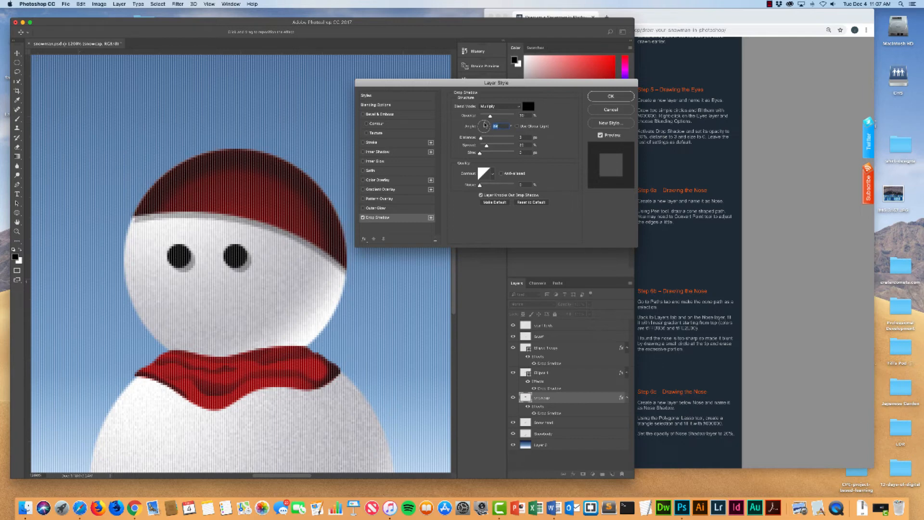
- Compare with the browser tutorial, fine-tune the cap shadow's angle so it falls slightly to the lower left, and apply the effect
{"action": "left_click_drag", "start_coordinate": [527, 86], "coordinate": [459, 61]}
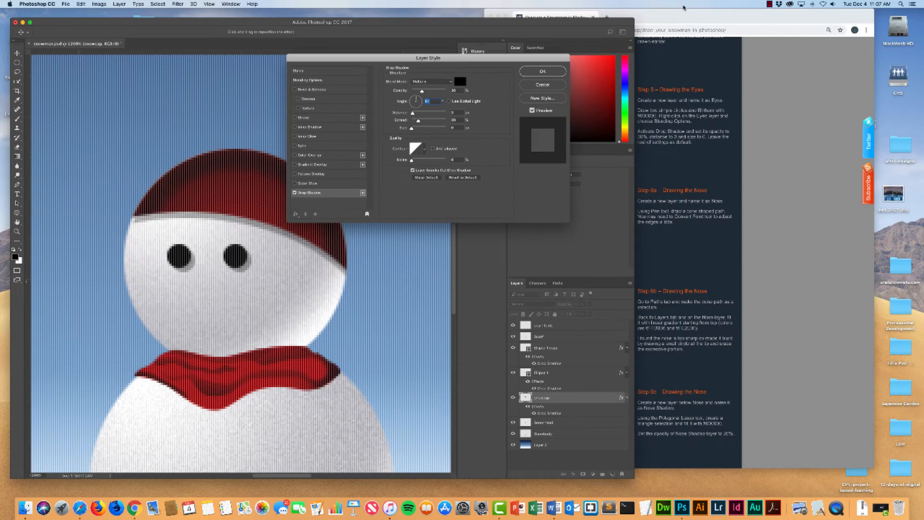
{"action": "left_click", "coordinate": [680, 18]}
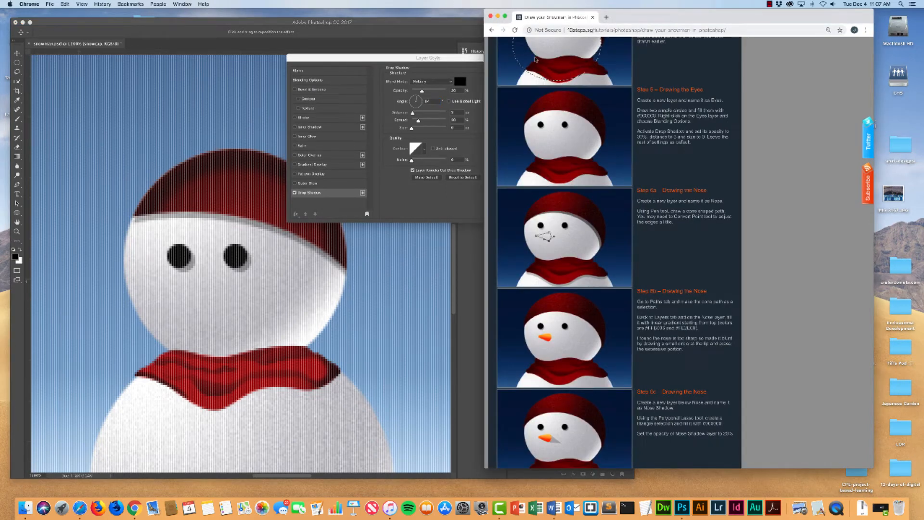
{"action": "left_click", "coordinate": [417, 98]}
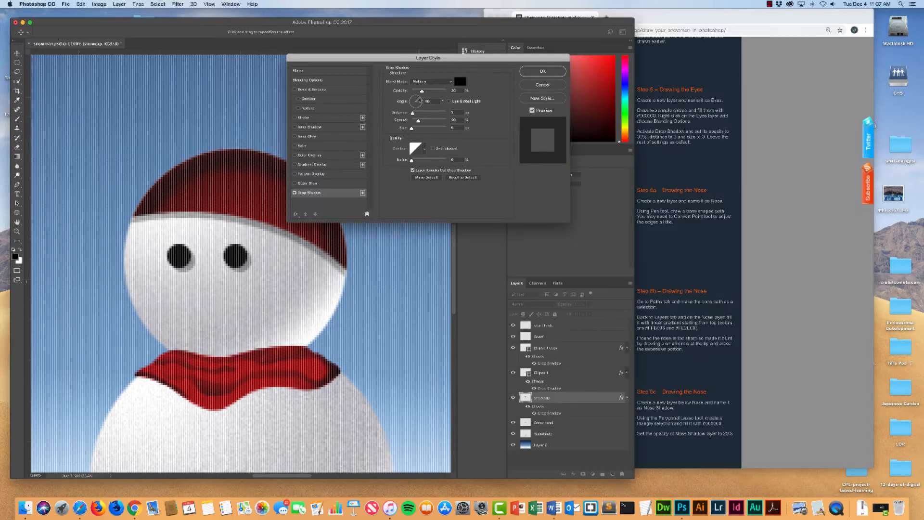
{"action": "left_click_drag", "start_coordinate": [418, 99], "coordinate": [419, 100]}
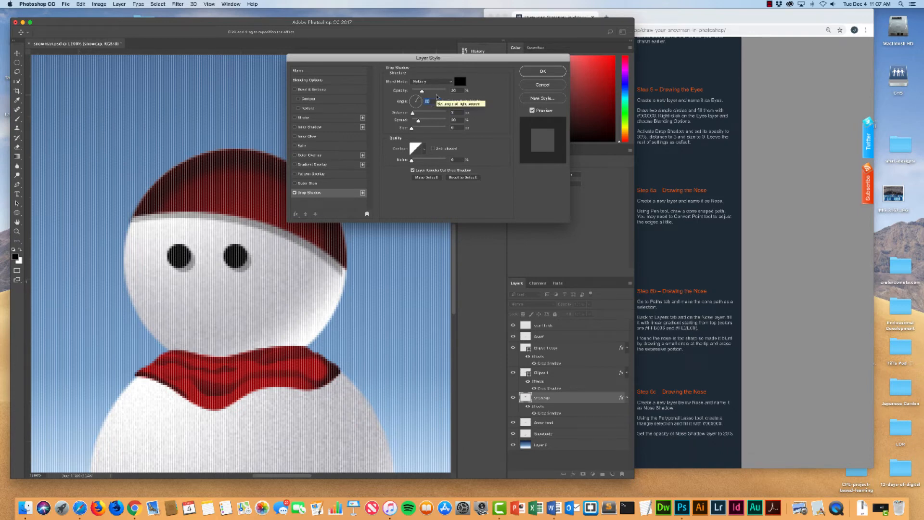
{"action": "left_click_drag", "start_coordinate": [508, 58], "coordinate": [479, 54]}
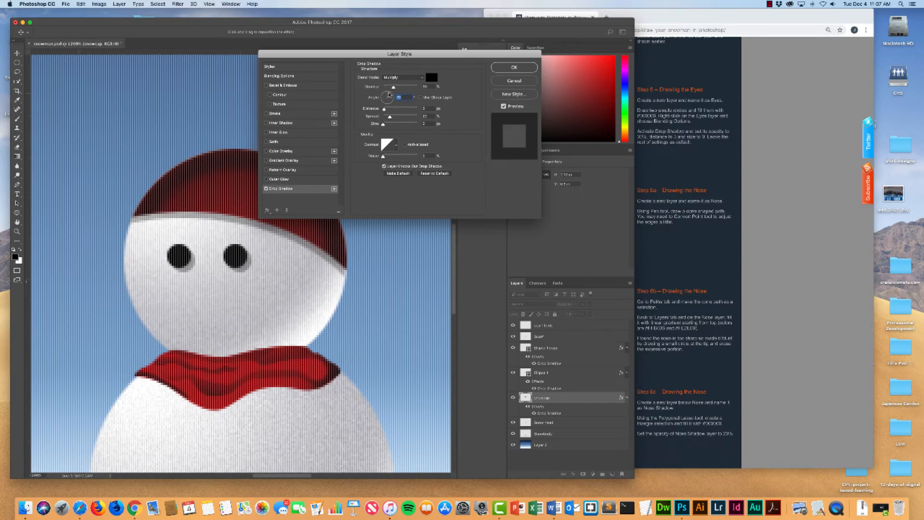
{"action": "left_click", "coordinate": [514, 67]}
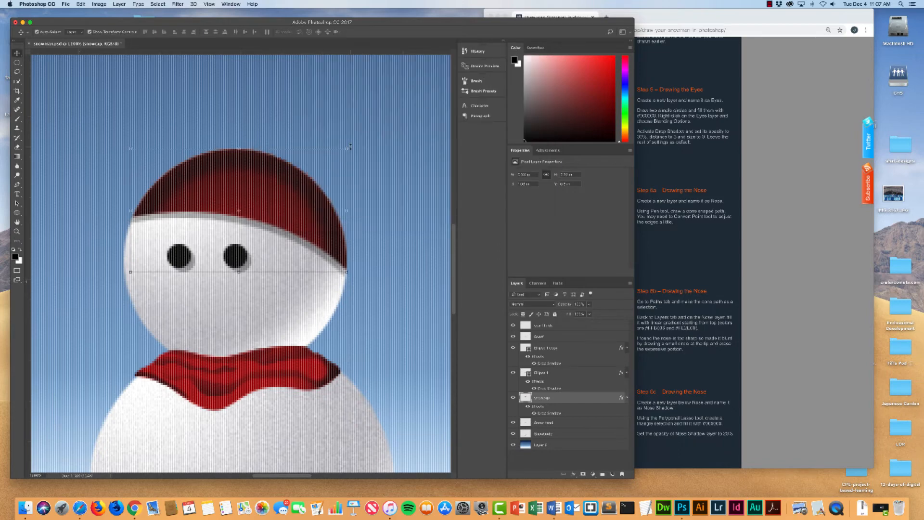
- Examine the cap's shadow on the whole snowman, with the background layer selected instead of the cap
{"action": "key", "text": "super+minus"}
{"action": "key", "text": "super+minus"}
{"action": "key", "text": "super+minus"}
{"action": "key", "text": "super+minus"}
{"action": "key", "text": "super+minus"}
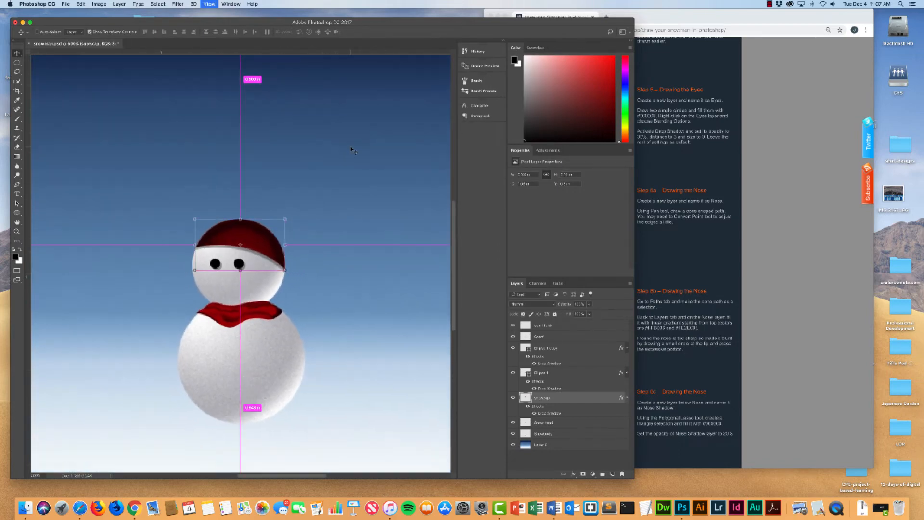
{"action": "key", "text": "super+minus"}
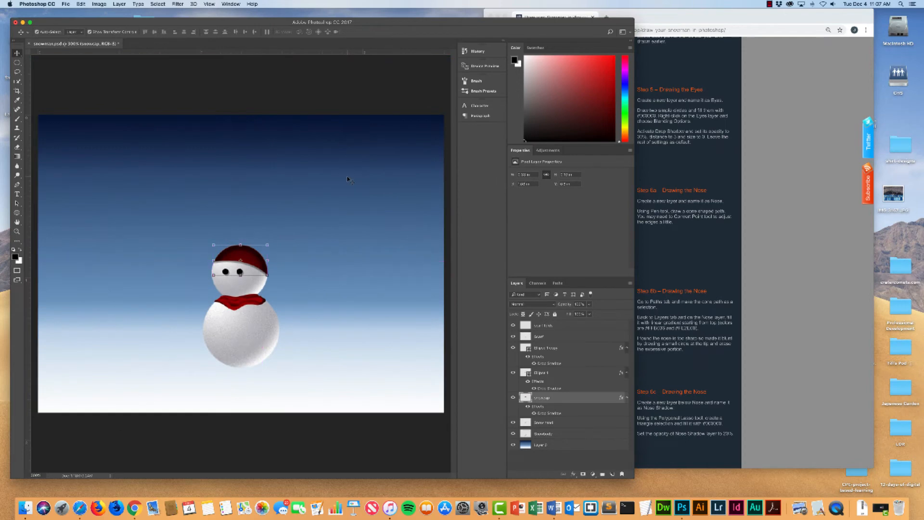
{"action": "left_click", "coordinate": [349, 179]}
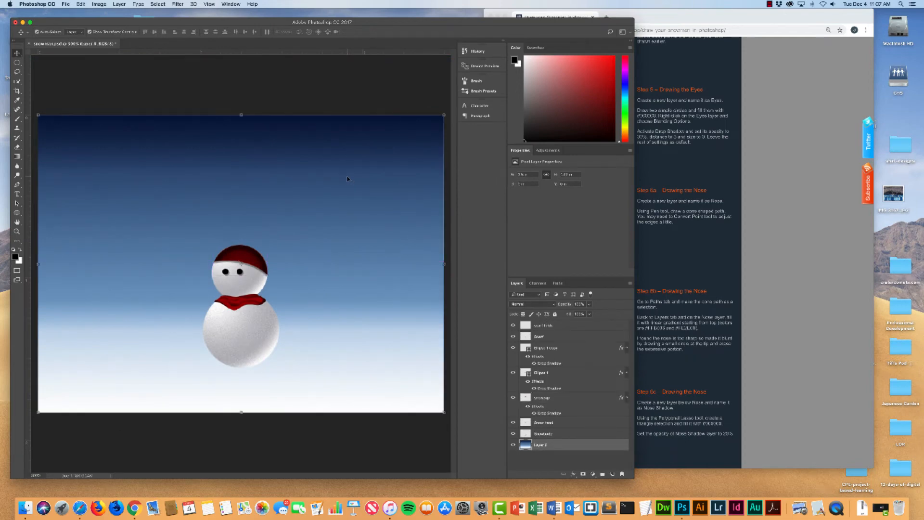
{"action": "key", "text": "super+plus"}
{"action": "key", "text": "super+plus"}
{"action": "key", "text": "super+plus"}
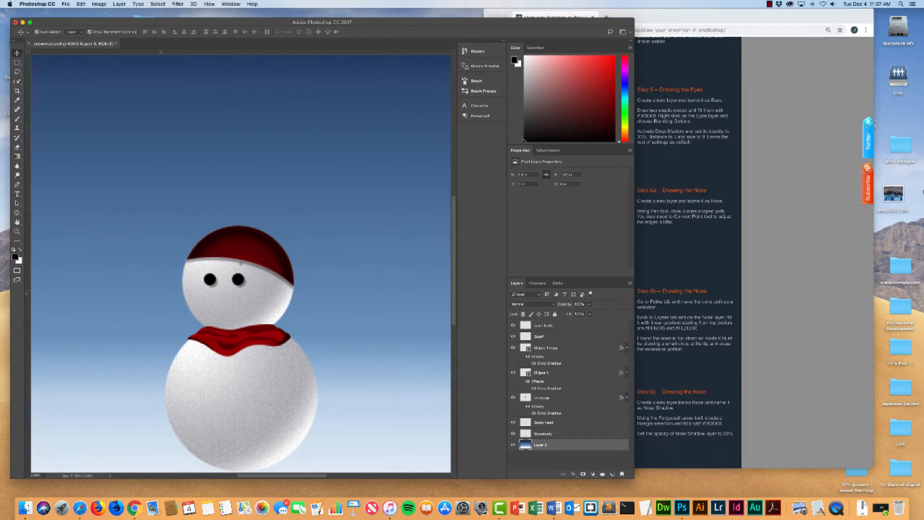
- Switch to Chrome and examine the tutorial's steps from drawing the nose through creating the furball
{"action": "left_click", "coordinate": [676, 27]}
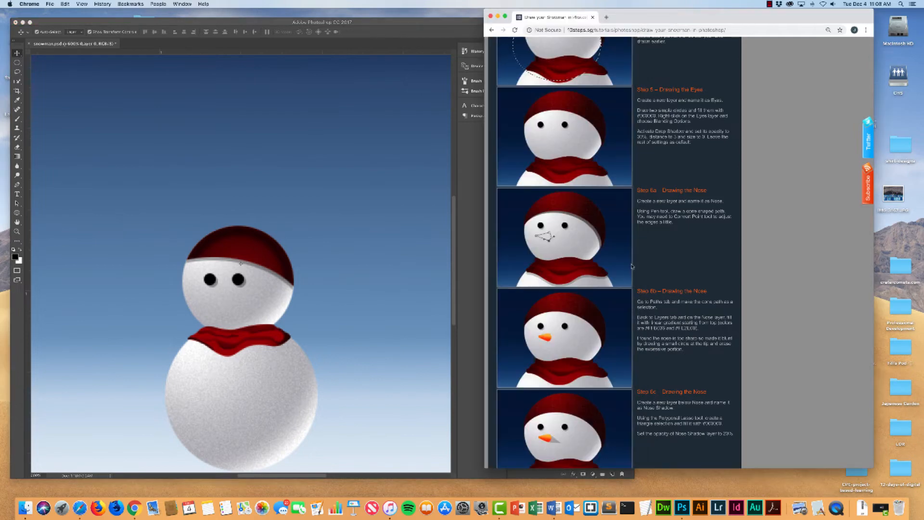
{"action": "scroll", "coordinate": [585, 251], "scroll_direction": "down", "scroll_amount": 1}
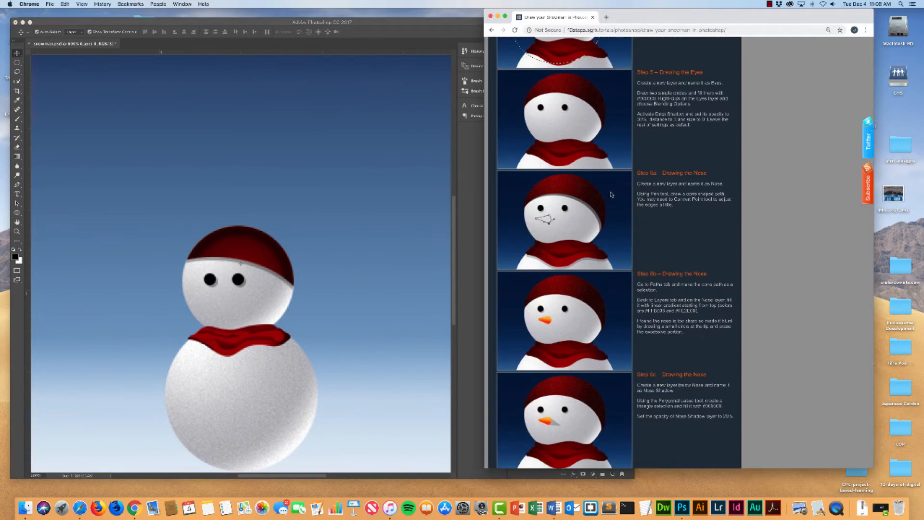
{"action": "scroll", "coordinate": [612, 208], "scroll_direction": "down", "scroll_amount": 1}
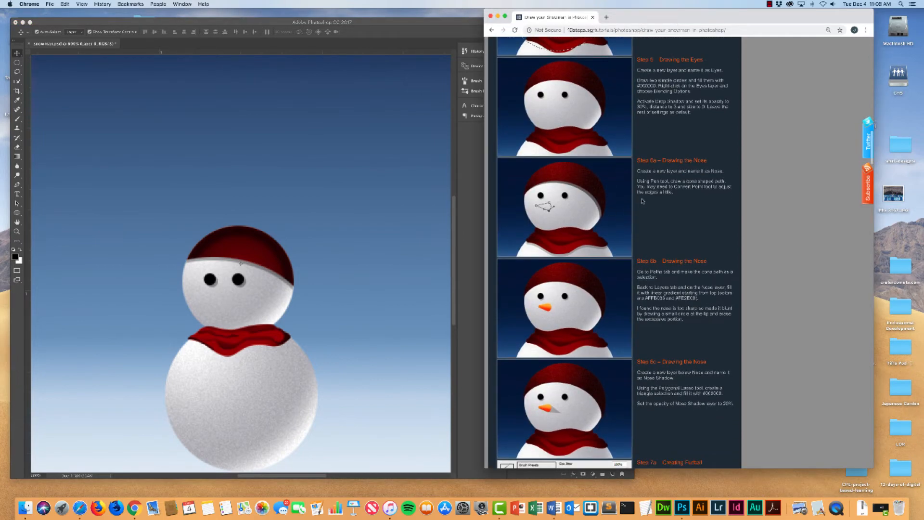
{"action": "scroll", "coordinate": [573, 207], "scroll_direction": "down", "scroll_amount": 5}
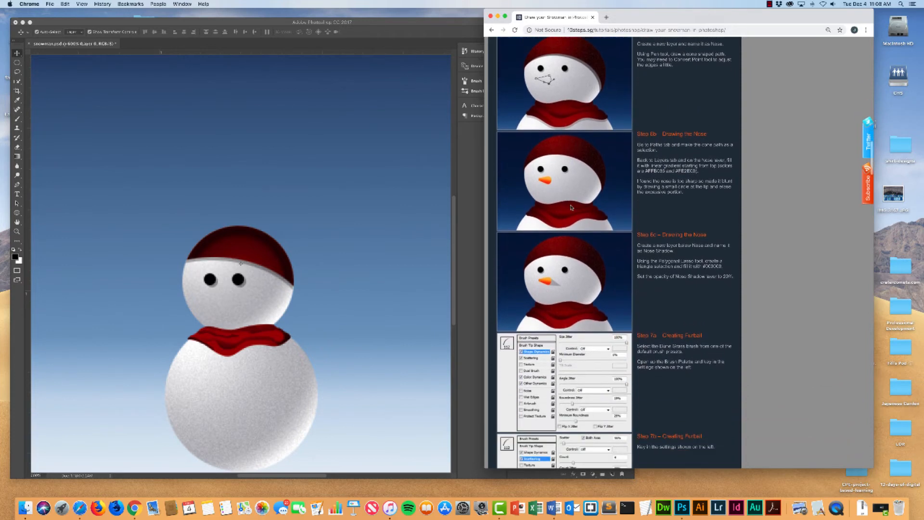
{"action": "scroll", "coordinate": [573, 207], "scroll_direction": "down", "scroll_amount": 1}
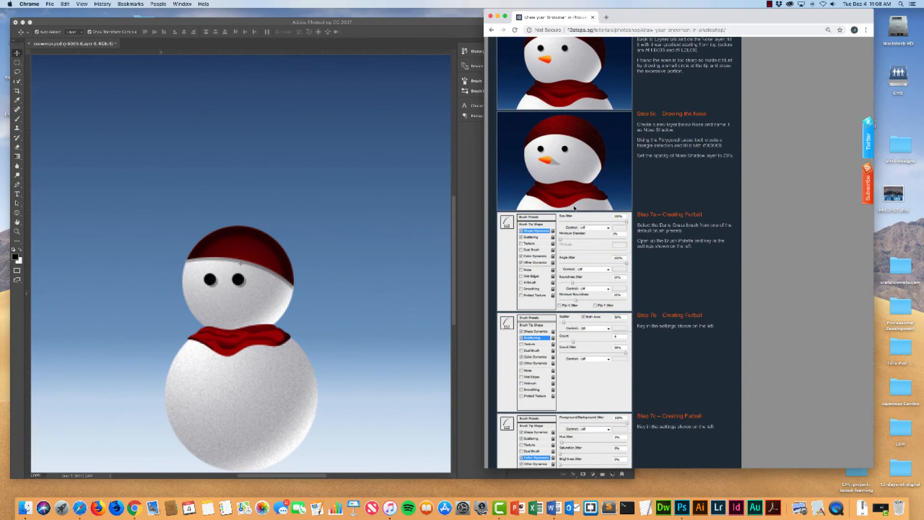
{"action": "scroll", "coordinate": [575, 208], "scroll_direction": "down", "scroll_amount": 10}
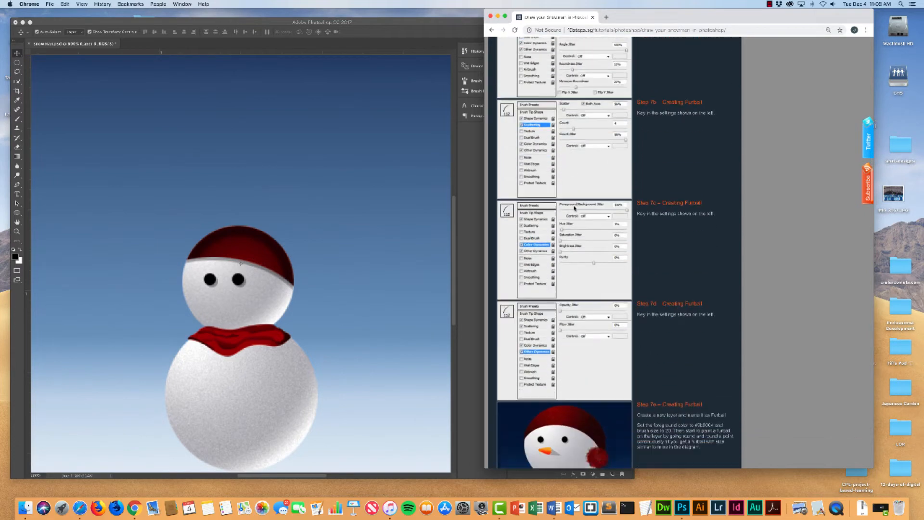
{"action": "scroll", "coordinate": [575, 208], "scroll_direction": "up", "scroll_amount": 20}
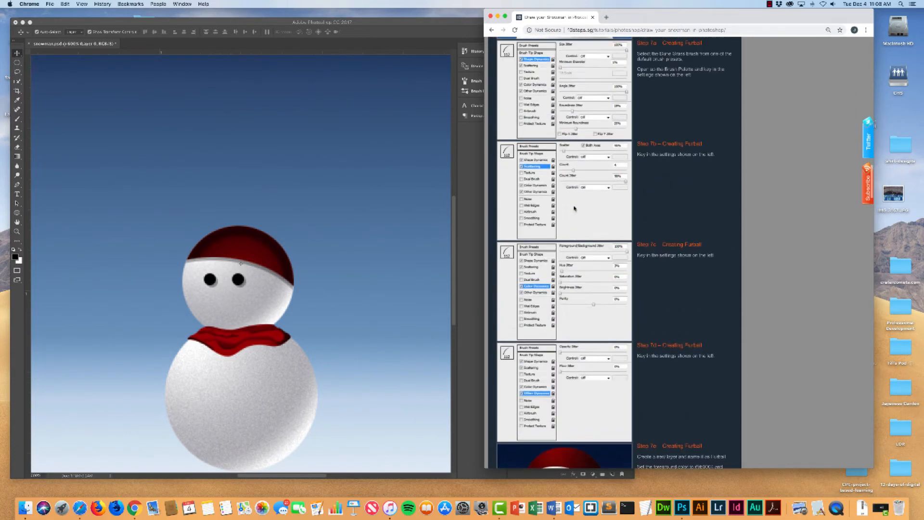
{"action": "scroll", "coordinate": [574, 208], "scroll_direction": "down", "scroll_amount": 4}
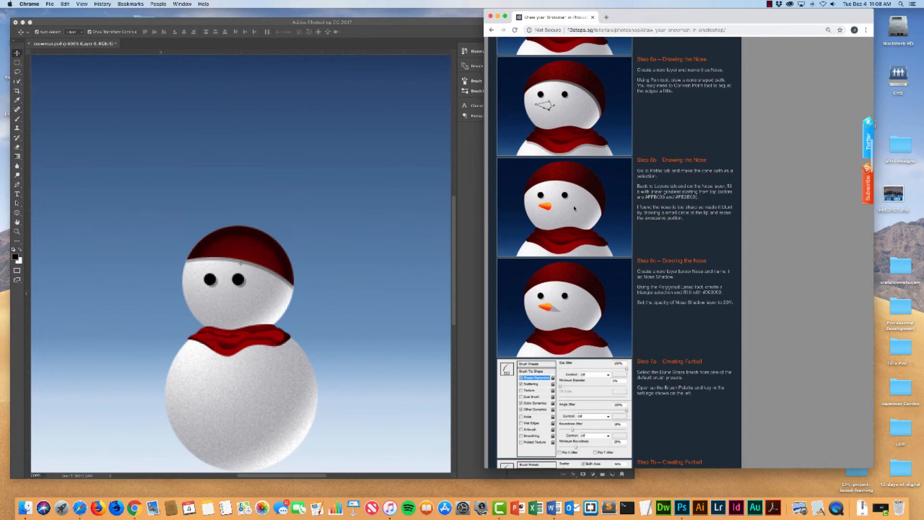
{"action": "scroll", "coordinate": [574, 208], "scroll_direction": "down", "scroll_amount": 6}
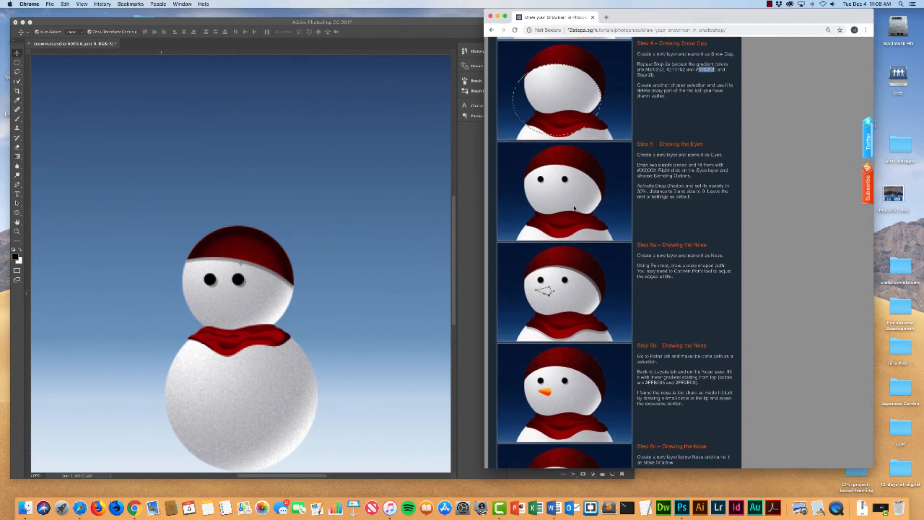
- Compare the snow cap with and without its Drop Shadow effect against the tutorial's pictures, leaving the effect visible
{"action": "scroll", "coordinate": [575, 208], "scroll_direction": "up", "scroll_amount": 5}
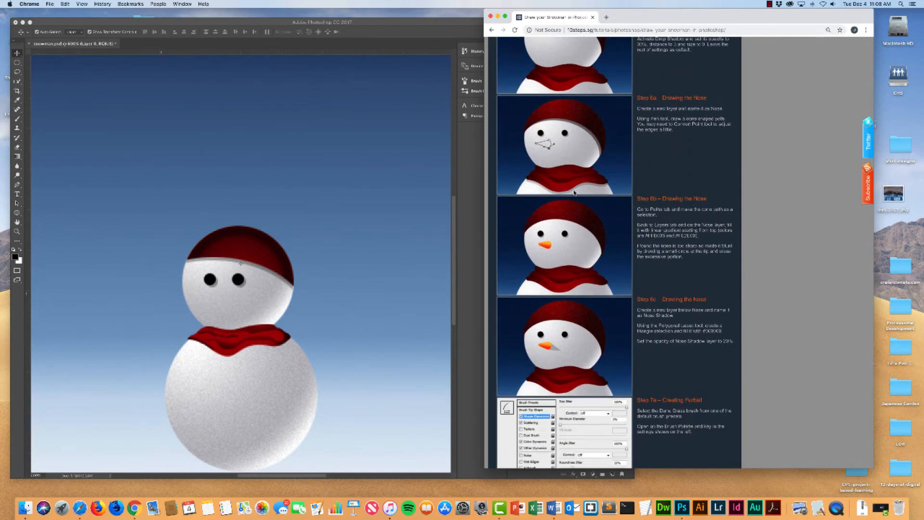
{"action": "scroll", "coordinate": [564, 190], "scroll_direction": "up", "scroll_amount": 1}
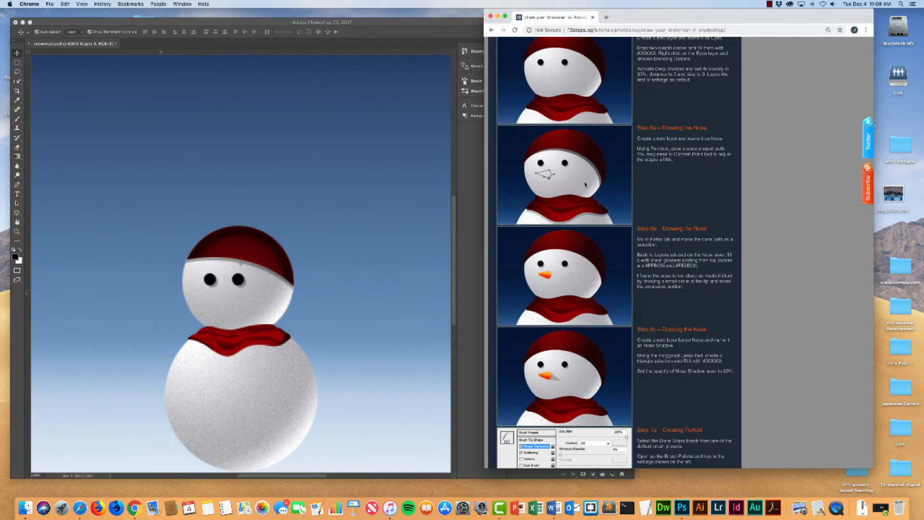
{"action": "scroll", "coordinate": [355, 238], "scroll_direction": "down", "scroll_amount": 5}
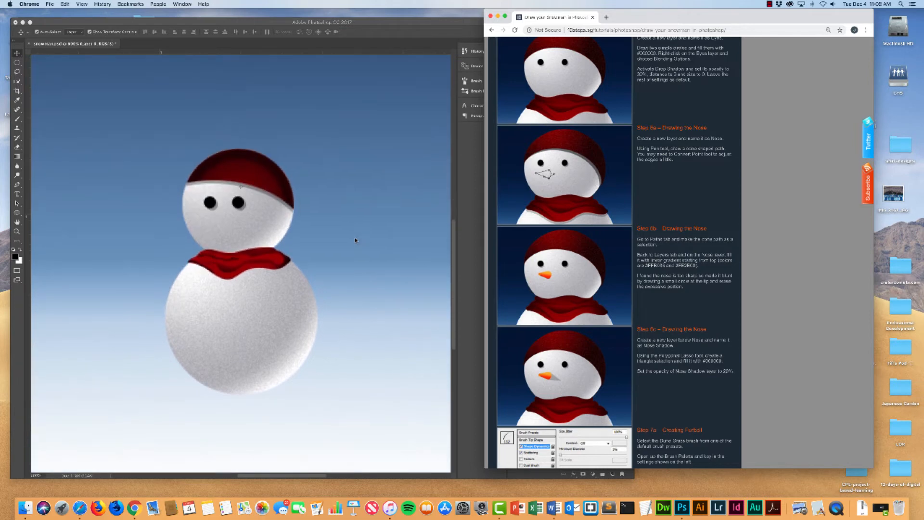
{"action": "left_click", "coordinate": [475, 37]}
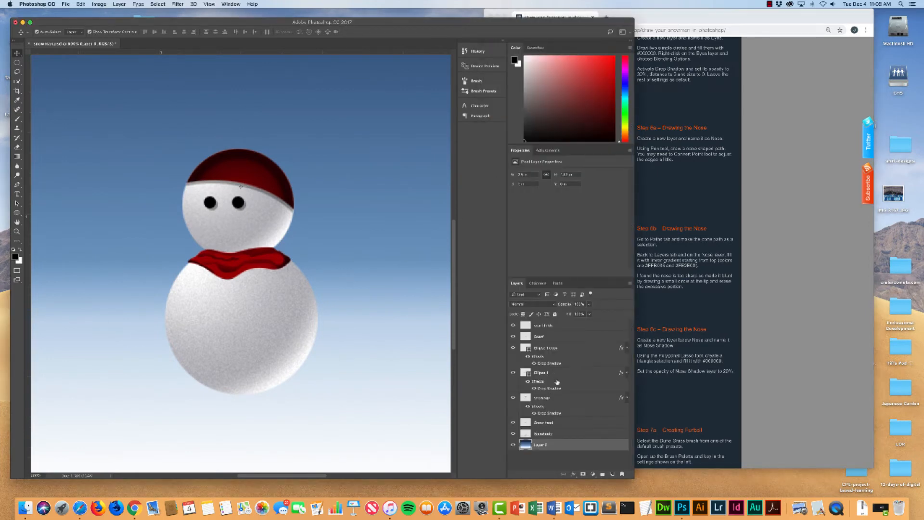
{"action": "left_click", "coordinate": [541, 399]}
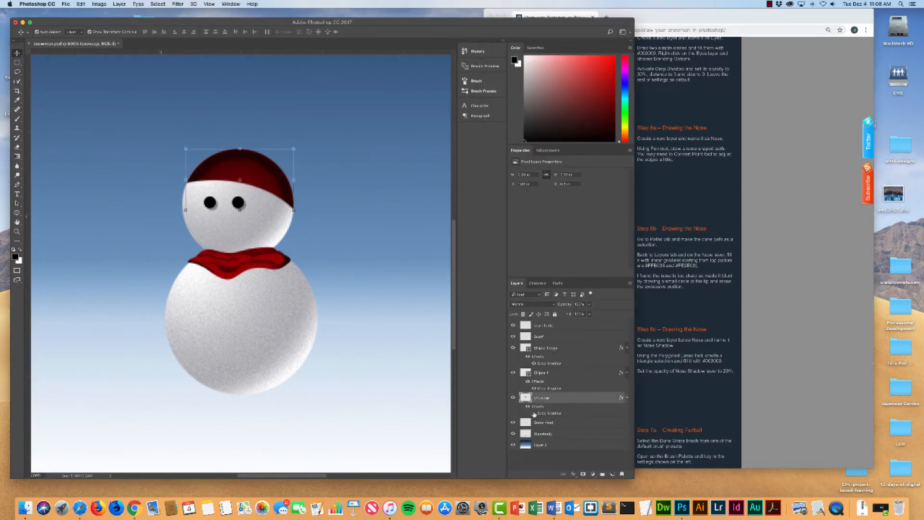
{"action": "left_click", "coordinate": [533, 413]}
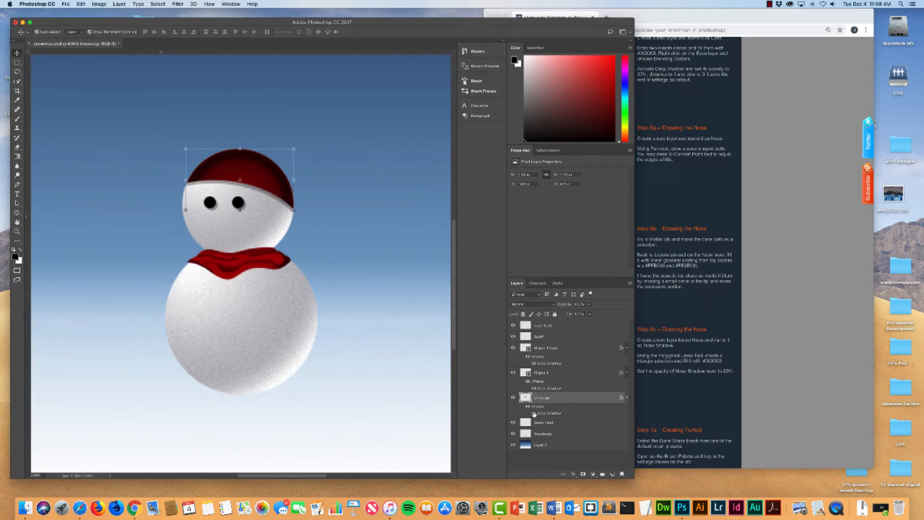
{"action": "left_click", "coordinate": [533, 413]}
{"action": "left_click", "coordinate": [534, 413]}
{"action": "left_click", "coordinate": [534, 413]}
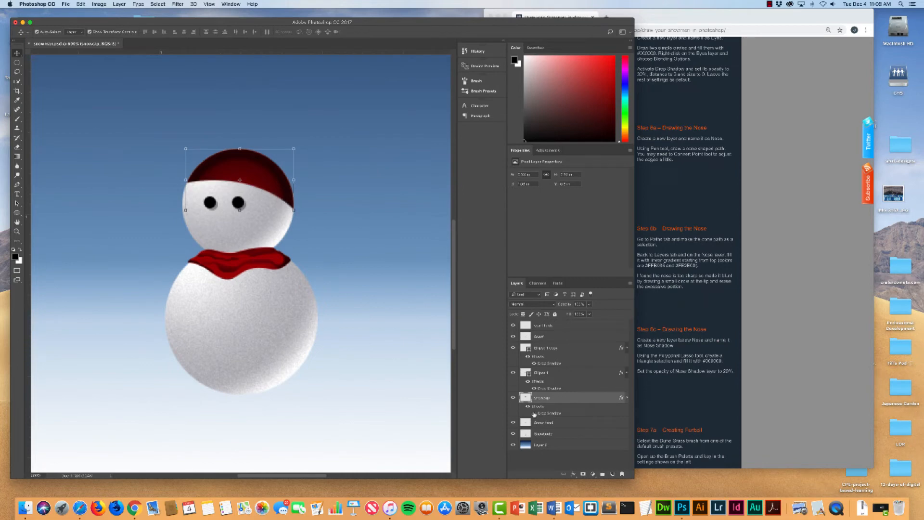
{"action": "left_click", "coordinate": [534, 413]}
- Switch to Chrome and review Step 6a of the tutorial on drawing the nose
{"action": "left_click", "coordinate": [699, 28]}
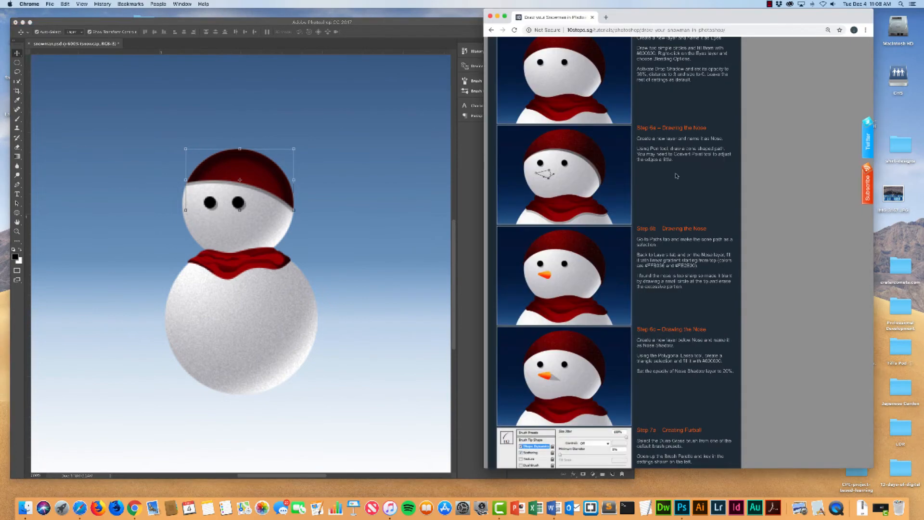
{"action": "scroll", "coordinate": [576, 200], "scroll_direction": "down", "scroll_amount": 2}
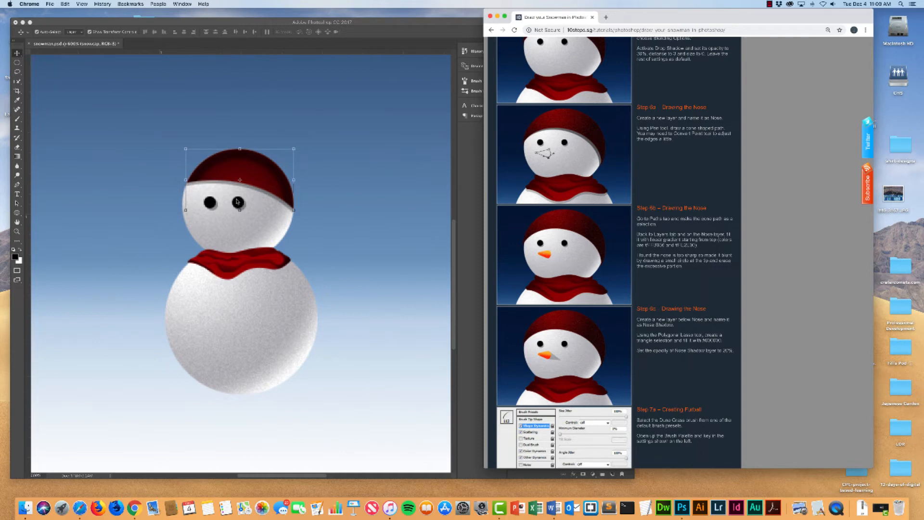
{"action": "key", "text": "super+equal"}
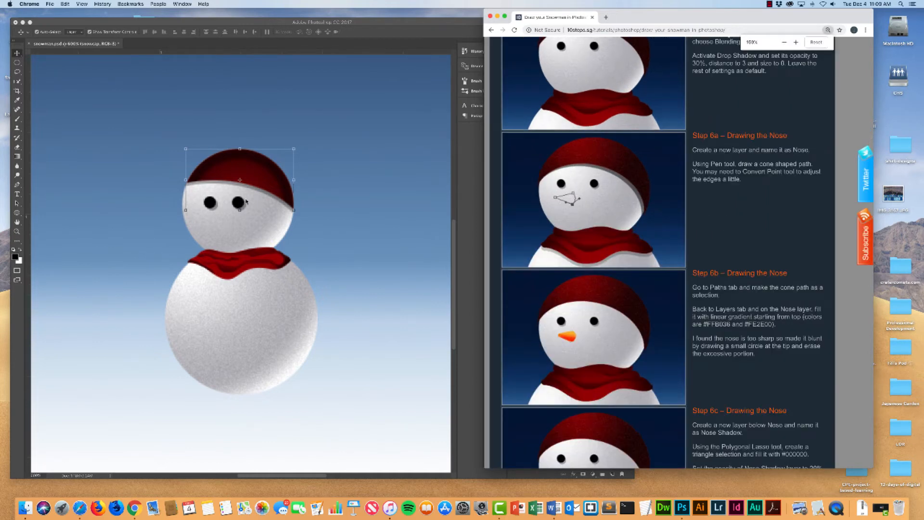
{"action": "key", "text": "super+minus"}
- Switch to Photoshop and create a new layer named Nose directly above the snow cap layer
{"action": "left_click", "coordinate": [282, 120]}
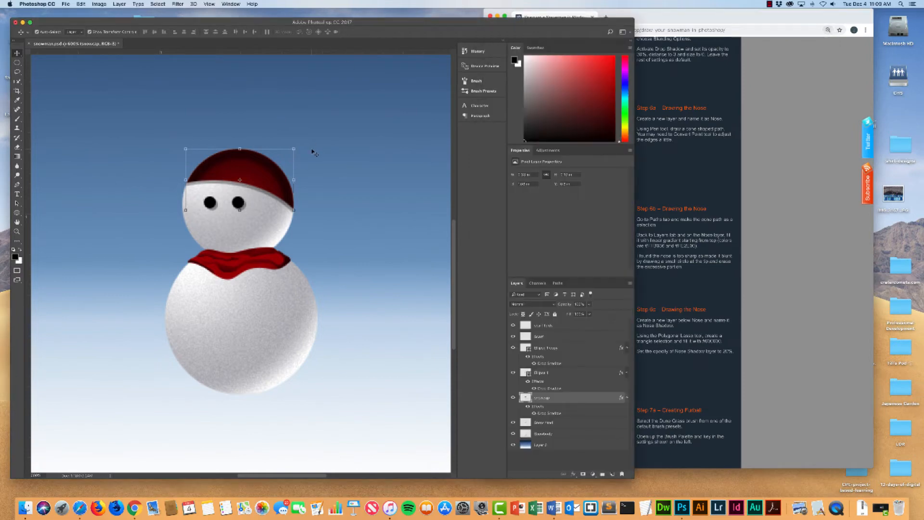
{"action": "key", "text": "super+equal"}
{"action": "key", "text": "super+equal"}
{"action": "key", "text": "super+equal"}
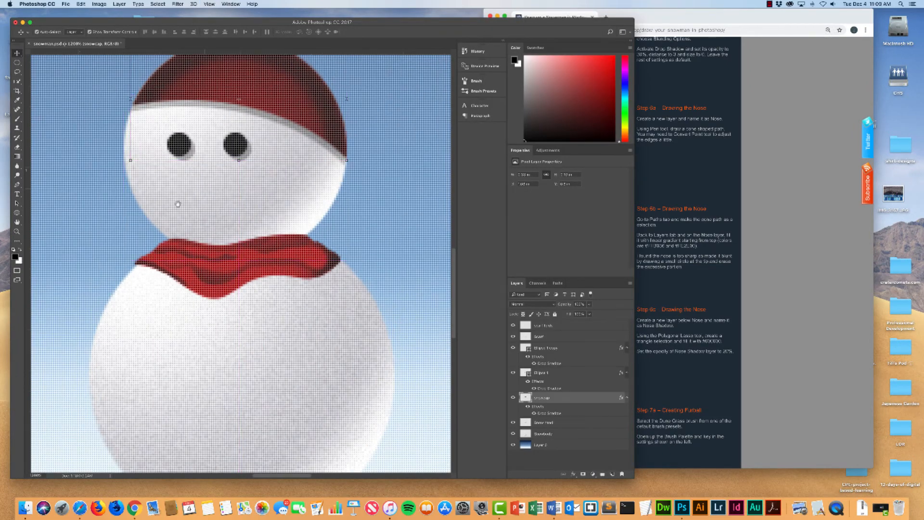
{"action": "left_click_drag", "start_coordinate": [178, 197], "coordinate": [194, 250]}
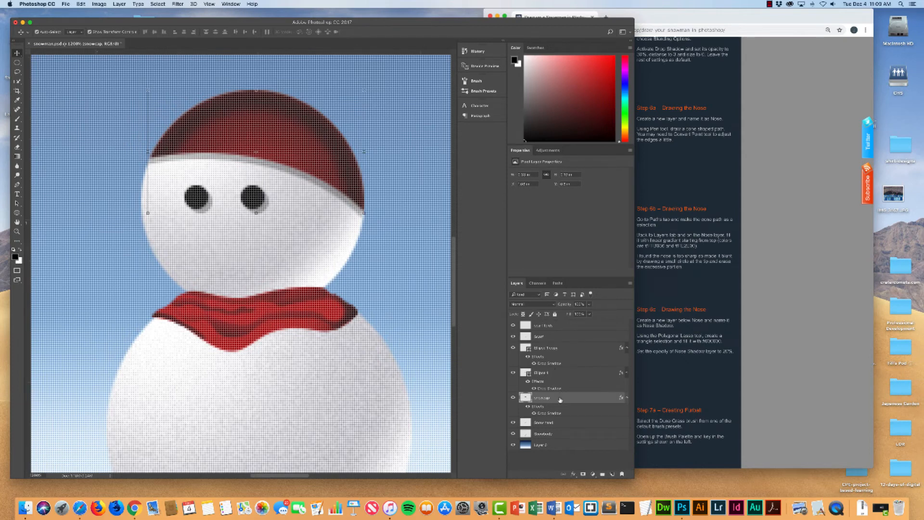
{"action": "left_click", "coordinate": [612, 475]}
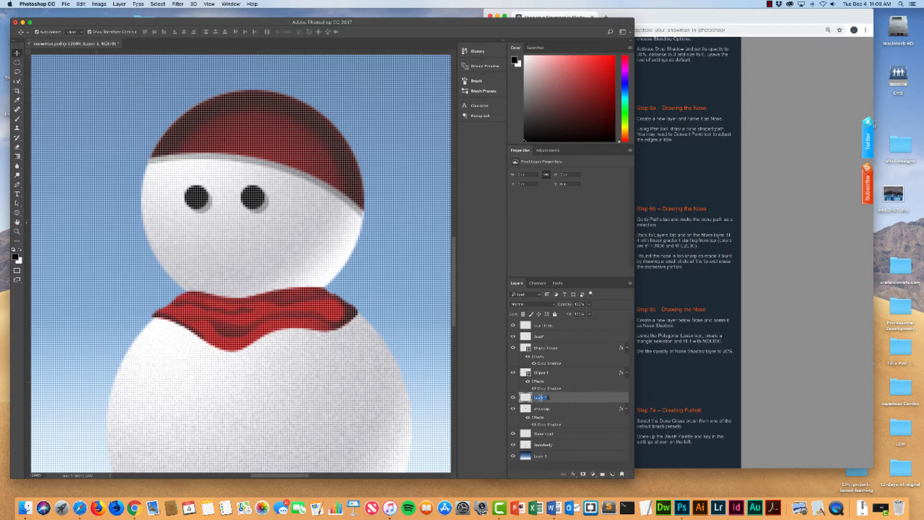
{"action": "type", "text": "Nose"}
{"action": "key", "text": "Return"}
- Rename the two eye shape layers as Left Eye and Right Eye
{"action": "left_click", "coordinate": [541, 374]}
{"action": "double_click", "coordinate": [541, 374]}
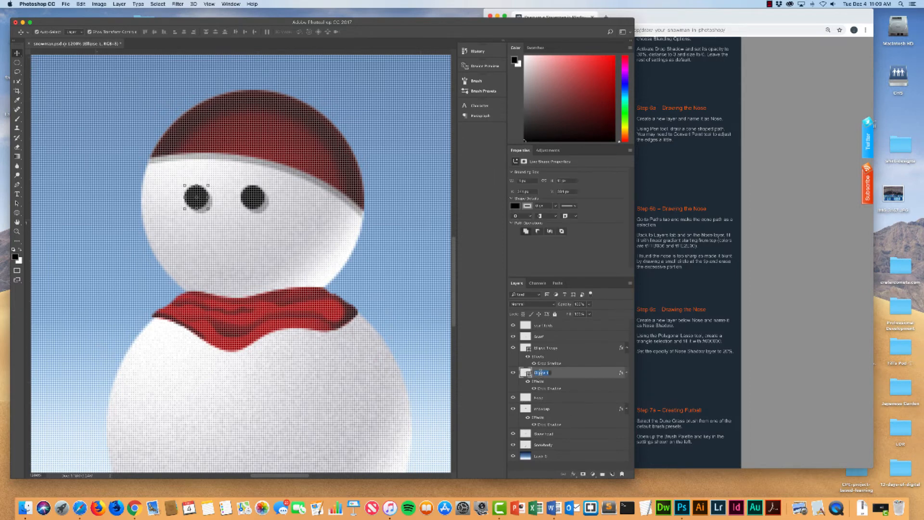
{"action": "type", "text": "Left Eye"}
{"action": "left_click", "coordinate": [546, 355]}
{"action": "double_click", "coordinate": [541, 347]}
{"action": "type", "text": "R"}
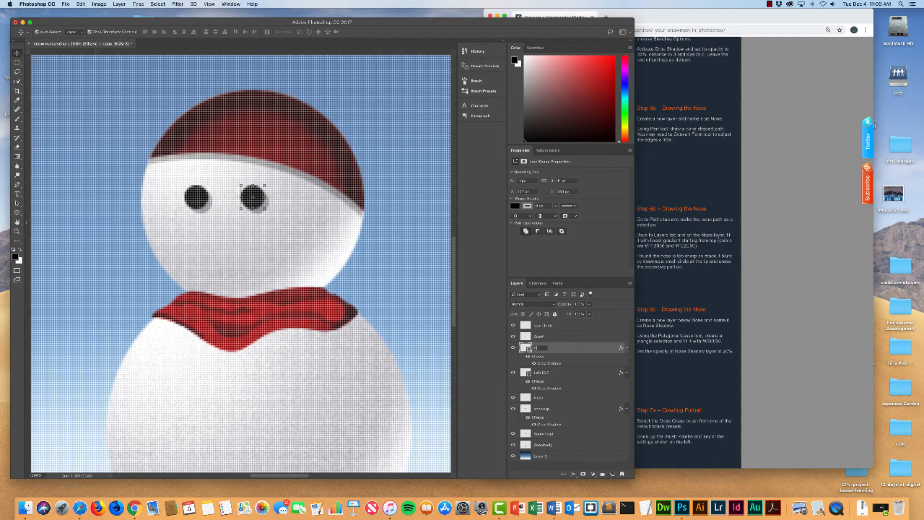
{"action": "type", "text": "ight Eye"}
{"action": "key", "text": "Return"}
- Place the tutorial window beside Photoshop and draw a closed triangular Pen path below the eyes on the Nose layer
{"action": "left_click", "coordinate": [544, 400]}
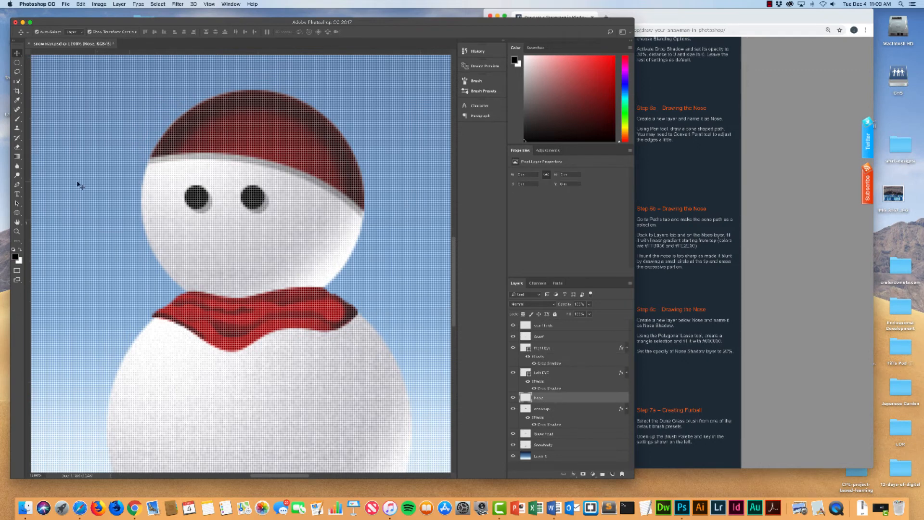
{"action": "left_click", "coordinate": [16, 185]}
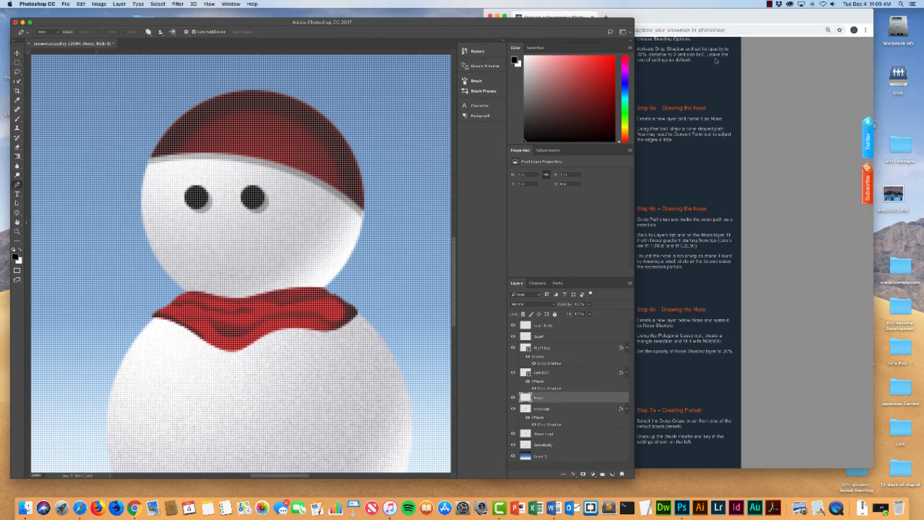
{"action": "left_click_drag", "start_coordinate": [707, 19], "coordinate": [829, 21]}
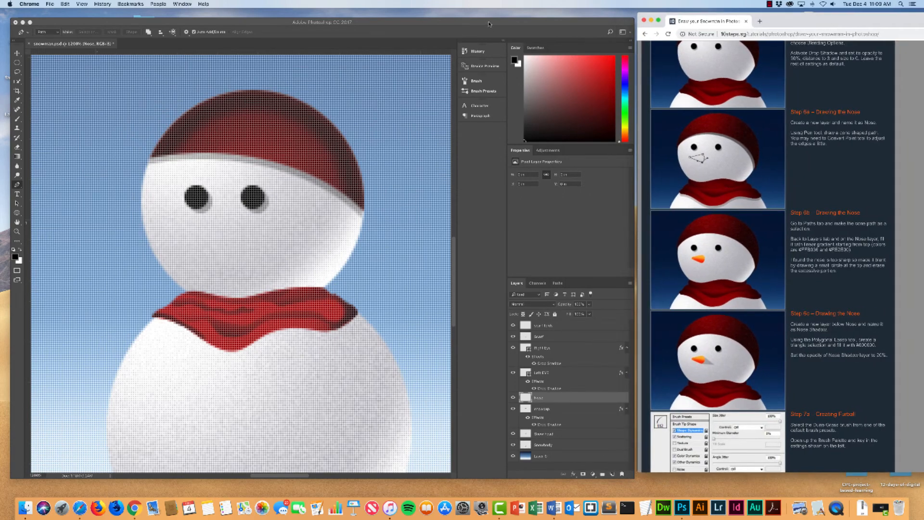
{"action": "left_click", "coordinate": [330, 159]}
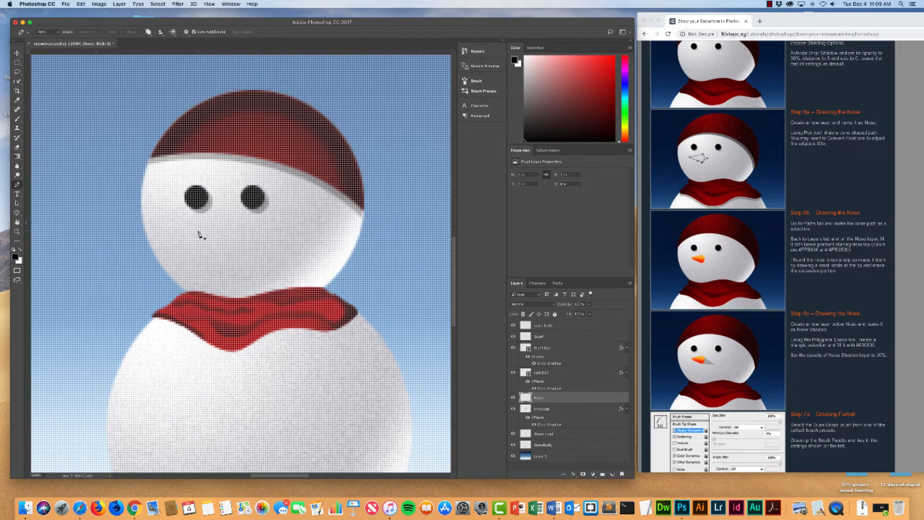
{"action": "left_click", "coordinate": [228, 223]}
{"action": "left_click", "coordinate": [200, 231]}
{"action": "left_click", "coordinate": [227, 238]}
{"action": "left_click", "coordinate": [229, 225]}
- Bulge the nose path's wide end outward with a middle anchor point and extend its tip further left
{"action": "key", "text": "super+plus"}
{"action": "key", "text": "super+plus"}
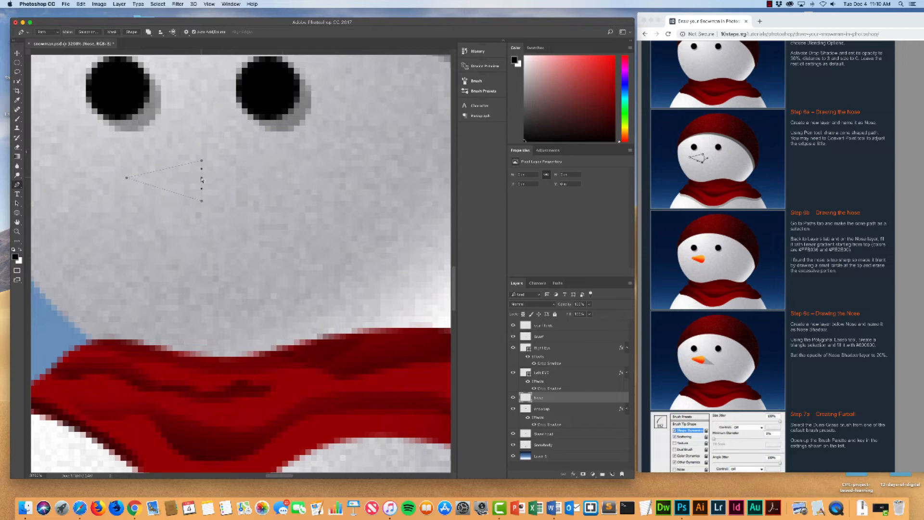
{"action": "left_click_drag", "start_coordinate": [204, 179], "coordinate": [211, 180]}
{"action": "key", "text": "super+minus"}
{"action": "key", "text": "super+minus"}
{"action": "key", "text": "super+minus"}
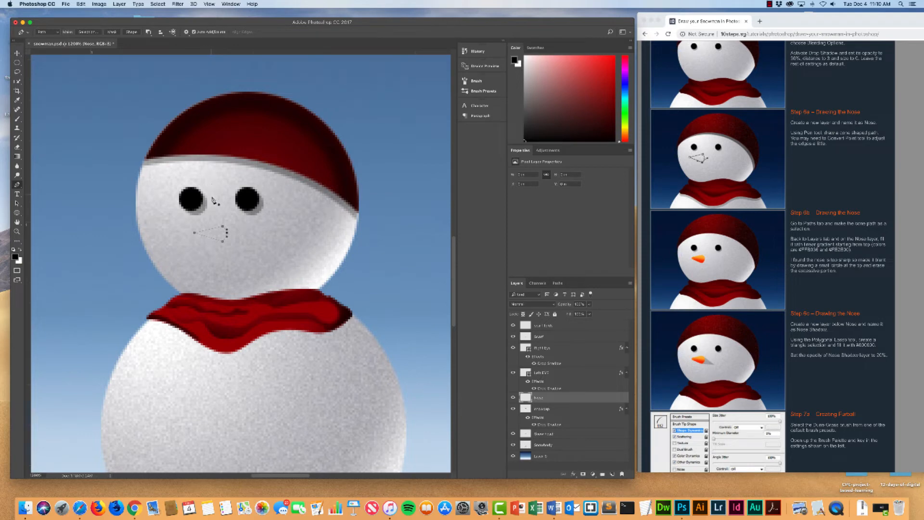
{"action": "left_click_drag", "start_coordinate": [194, 234], "coordinate": [187, 234]}
- Check the tutorial's Step 6b and try to blunt the nose path's pointed tip with added anchor points
{"action": "scroll", "coordinate": [777, 183], "scroll_direction": "down", "scroll_amount": 2}
{"action": "scroll", "coordinate": [809, 205], "scroll_direction": "down", "scroll_amount": 2}
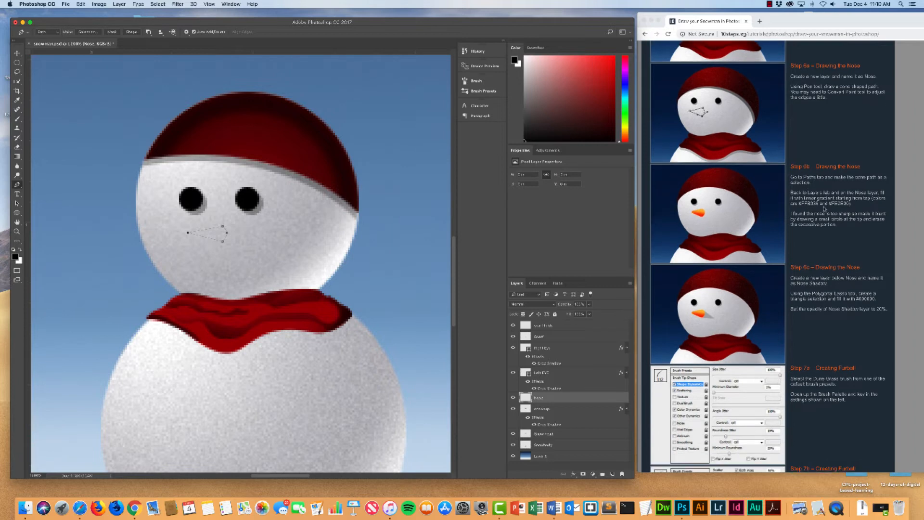
{"action": "scroll", "coordinate": [824, 204], "scroll_direction": "down", "scroll_amount": 1}
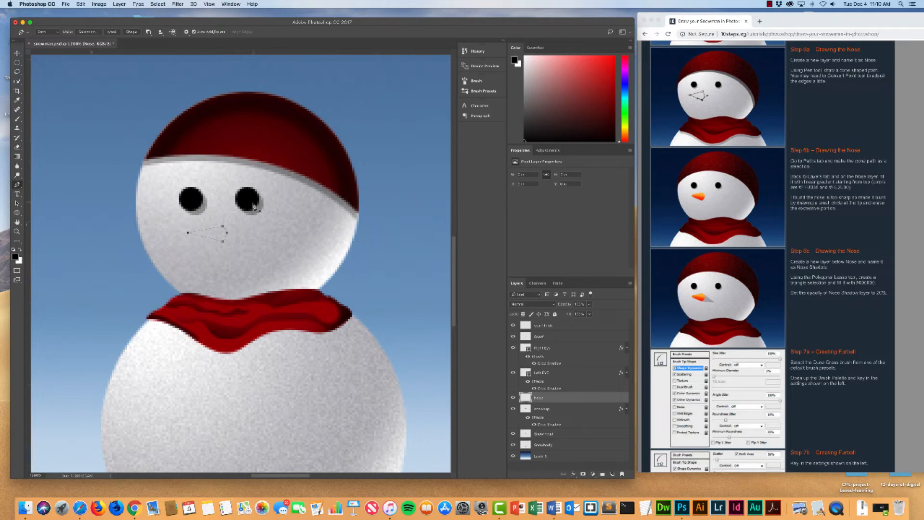
{"action": "key", "text": "super+equal"}
{"action": "key", "text": "super+equal"}
{"action": "key", "text": "super+equal"}
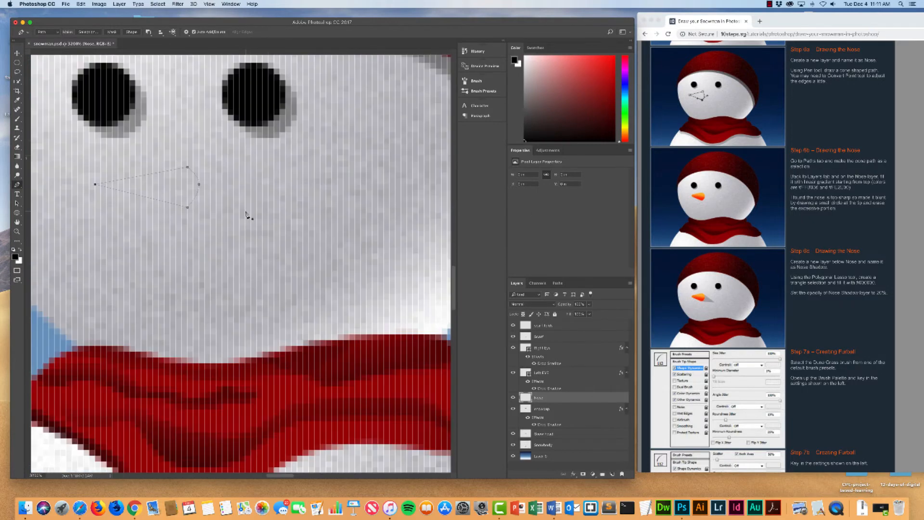
{"action": "left_click_drag", "start_coordinate": [183, 236], "coordinate": [258, 246]}
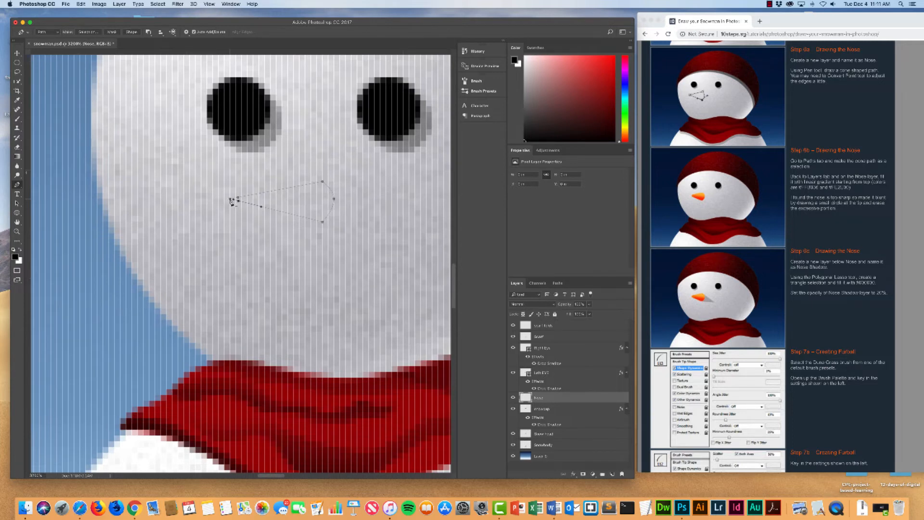
{"action": "left_click", "coordinate": [231, 199]}
{"action": "left_click_drag", "start_coordinate": [228, 199], "coordinate": [229, 200]}
{"action": "key", "text": "super+z"}
{"action": "key", "text": "super+z"}
{"action": "key", "text": "super+z"}
{"action": "key", "text": "super+z"}
{"action": "key", "text": "super+z"}
- Widen the nose path's base by moving its upper and lower corners apart and its middle point outward
{"action": "left_click_drag", "start_coordinate": [322, 216], "coordinate": [327, 222]}
{"action": "left_click_drag", "start_coordinate": [322, 182], "coordinate": [329, 176]}
{"action": "left_click", "coordinate": [329, 199]}
{"action": "key", "text": "super+z"}
{"action": "left_click", "coordinate": [328, 197]}
{"action": "left_click_drag", "start_coordinate": [330, 198], "coordinate": [339, 200]}
- Blunt the nose path's tip by adding and adjusting anchor points around it
{"action": "mouse_move", "coordinate": [241, 205]}
{"action": "left_mouse_down"}
{"action": "mouse_move", "coordinate": [225, 204]}
{"action": "mouse_move", "coordinate": [247, 199]}
{"action": "mouse_move", "coordinate": [244, 212]}
{"action": "mouse_move", "coordinate": [241, 194]}
{"action": "left_mouse_up"}
{"action": "key", "text": "super+z"}
{"action": "left_click_drag", "start_coordinate": [242, 211], "coordinate": [247, 213]}
{"action": "left_click", "coordinate": [224, 200]}
{"action": "left_click", "coordinate": [225, 207], "text": "ctrl"}
{"action": "key", "text": "super+z"}
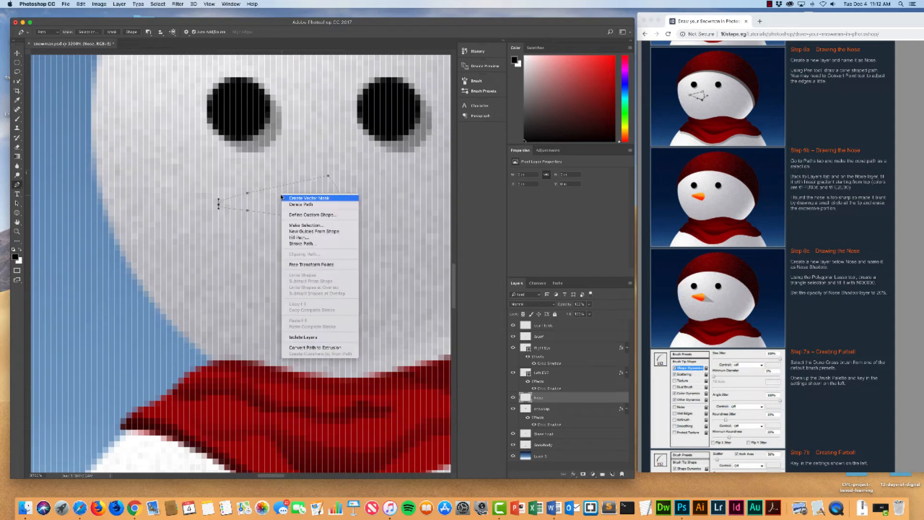
- Convert the nose path into a new anti-aliased selection
{"action": "right_click", "coordinate": [282, 193]}
{"action": "left_click", "coordinate": [303, 226]}
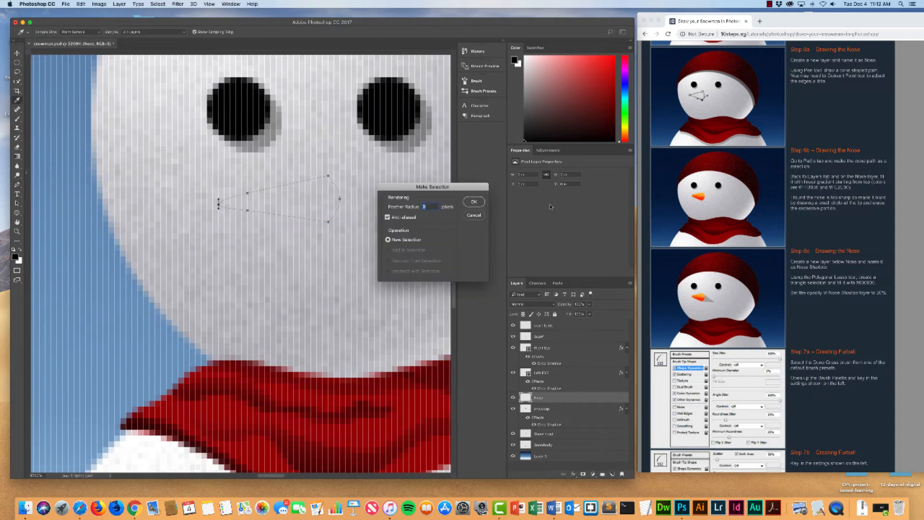
{"action": "left_click", "coordinate": [475, 202]}
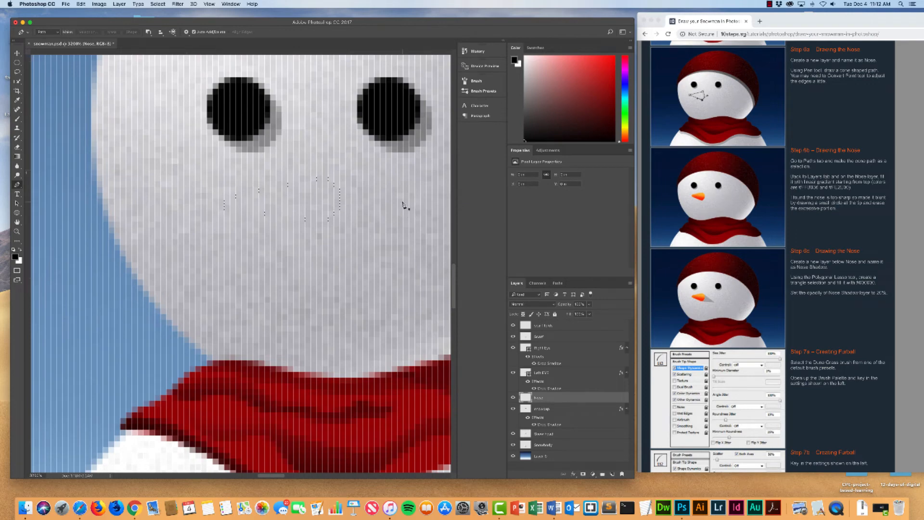
- Set the gradient's first color stop to the tutorial's orange, #FFB236
{"action": "key", "text": "super+minus"}
{"action": "key", "text": "super+minus"}
{"action": "key", "text": "super+minus"}
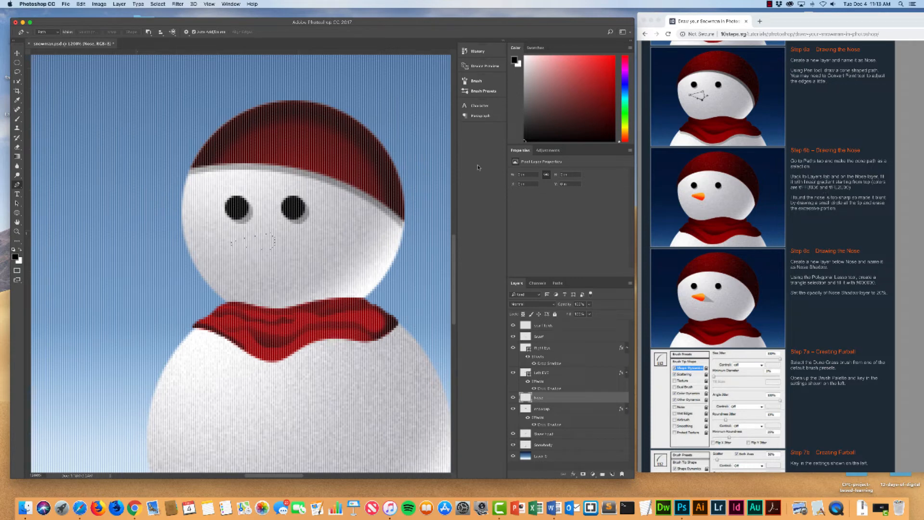
{"action": "left_click", "coordinate": [17, 156]}
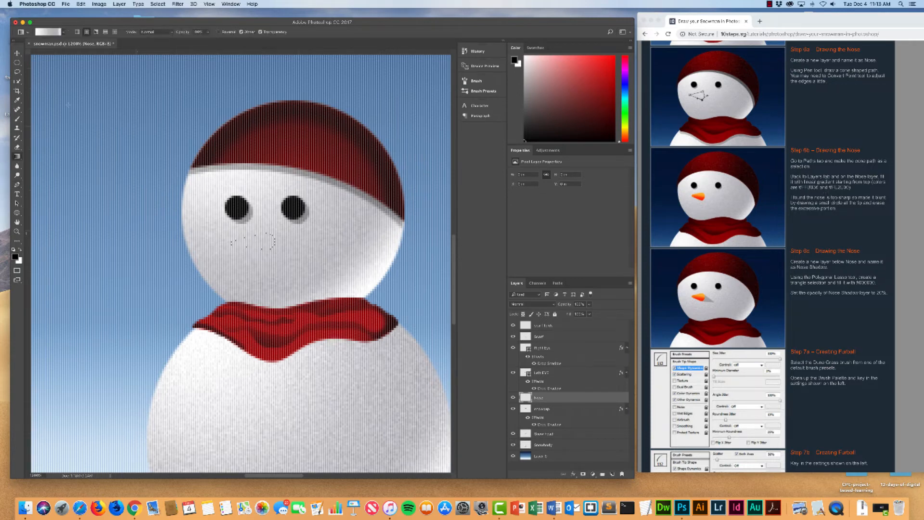
{"action": "left_click", "coordinate": [49, 31]}
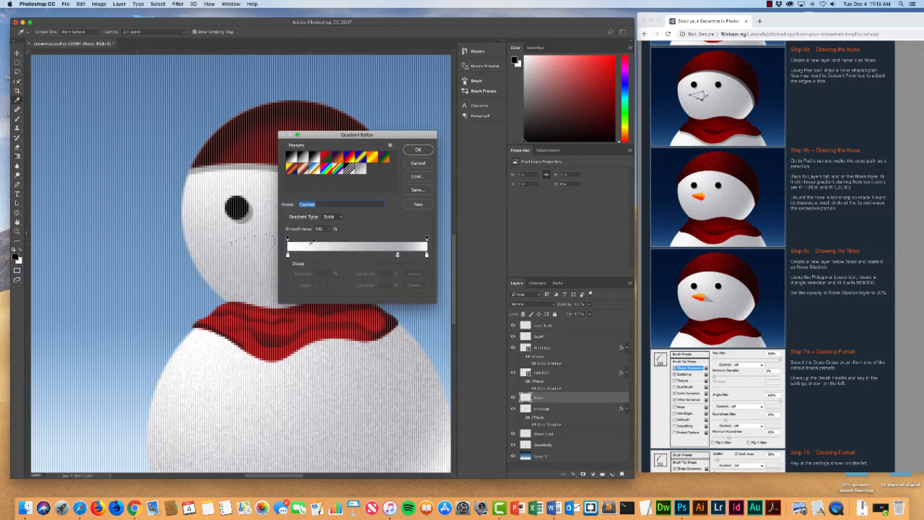
{"action": "left_click", "coordinate": [288, 256]}
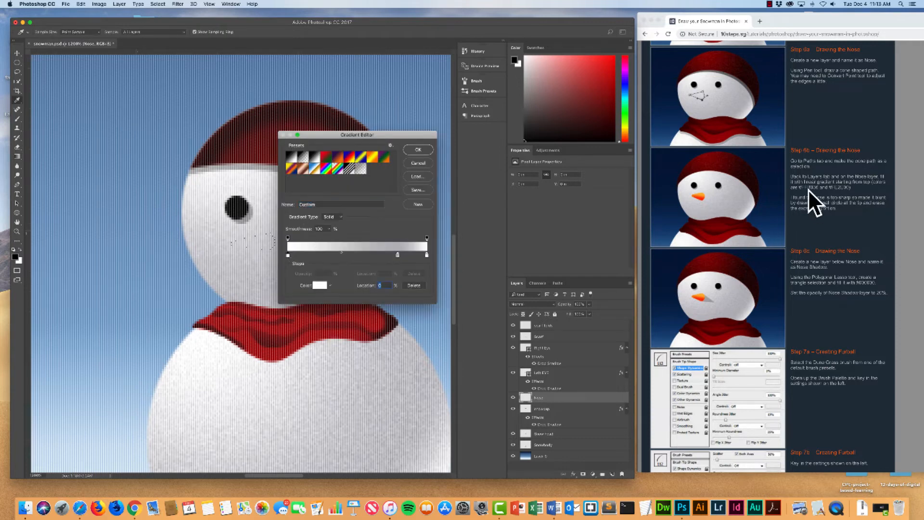
{"action": "left_click", "coordinate": [802, 188]}
{"action": "left_click_drag", "start_coordinate": [801, 188], "coordinate": [820, 189]}
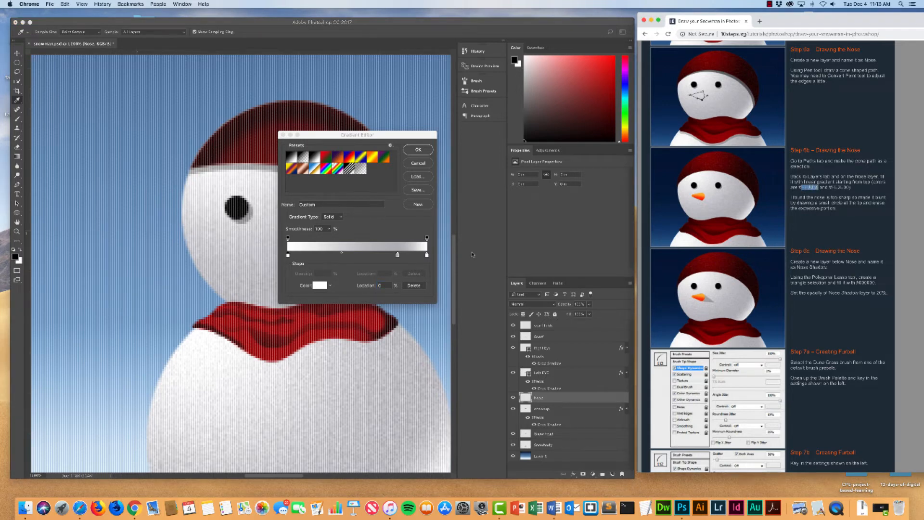
{"action": "left_click", "coordinate": [320, 285]}
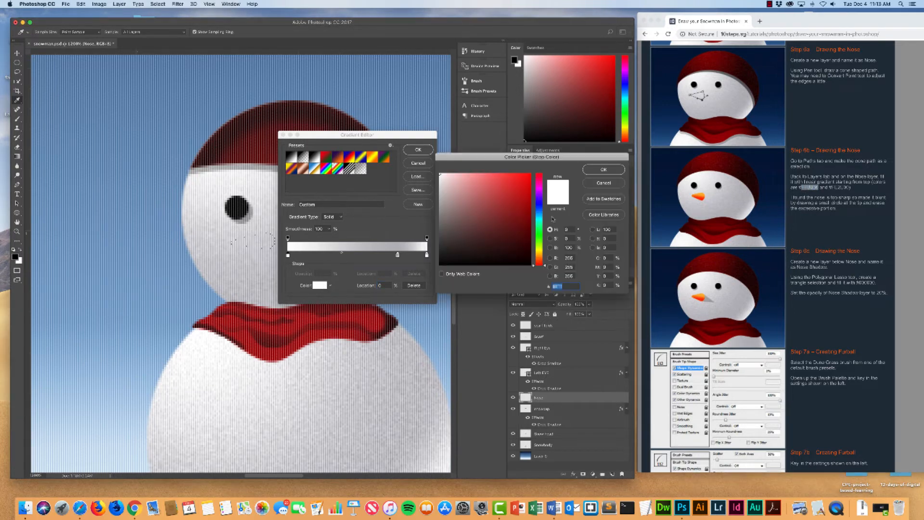
{"action": "type", "text": "FFB236"}
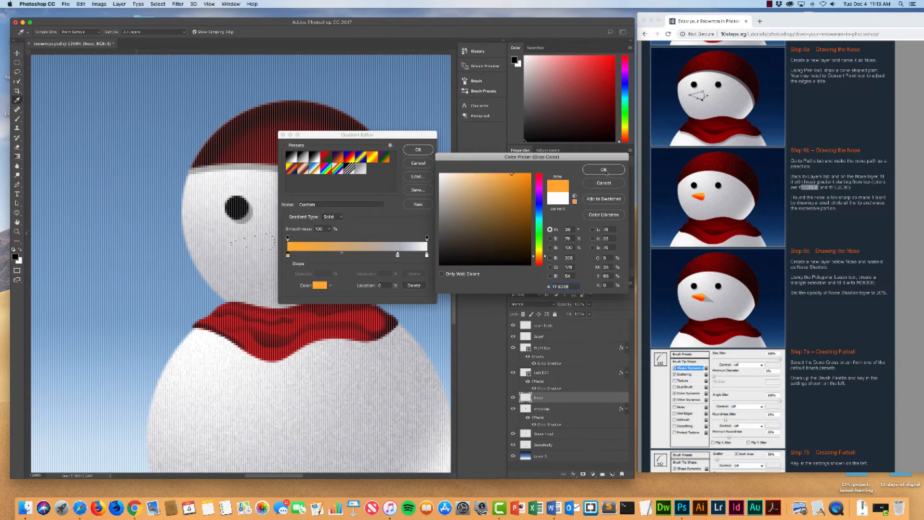
{"action": "left_click", "coordinate": [605, 170]}
- Delete the gradient's middle stop at 79% and apply the tutorial's second, red-orange nose color to the end stop
{"action": "left_click", "coordinate": [397, 256]}
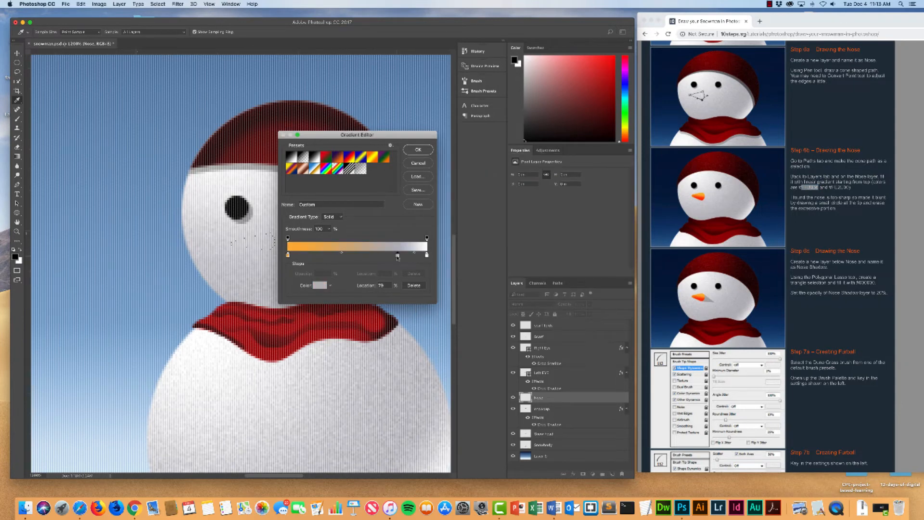
{"action": "left_click", "coordinate": [409, 286]}
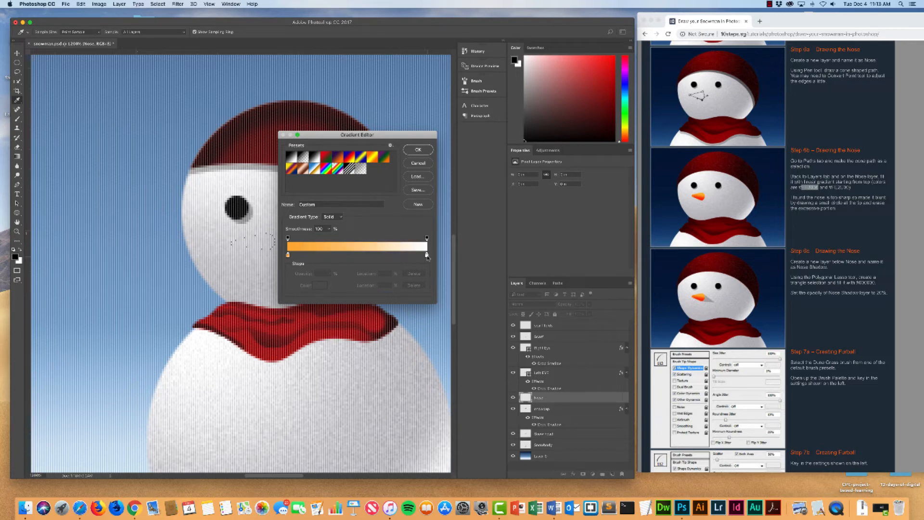
{"action": "left_click", "coordinate": [427, 255]}
{"action": "left_click", "coordinate": [320, 286]}
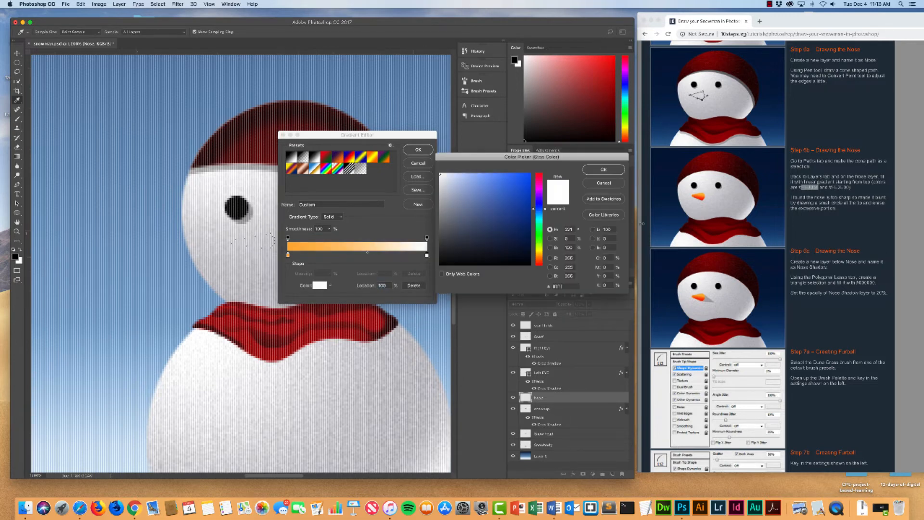
{"action": "left_click_drag", "start_coordinate": [832, 187], "coordinate": [850, 188]}
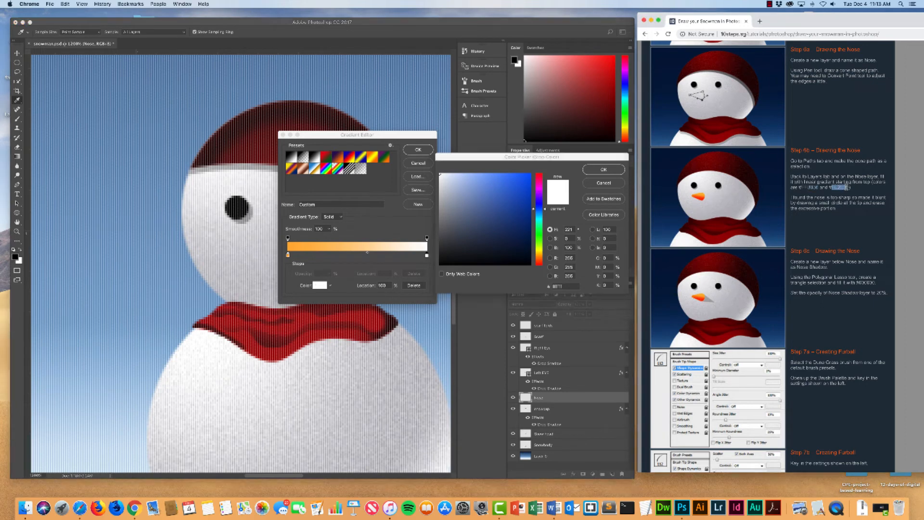
{"action": "key", "text": "super+c"}
{"action": "left_click", "coordinate": [317, 286]}
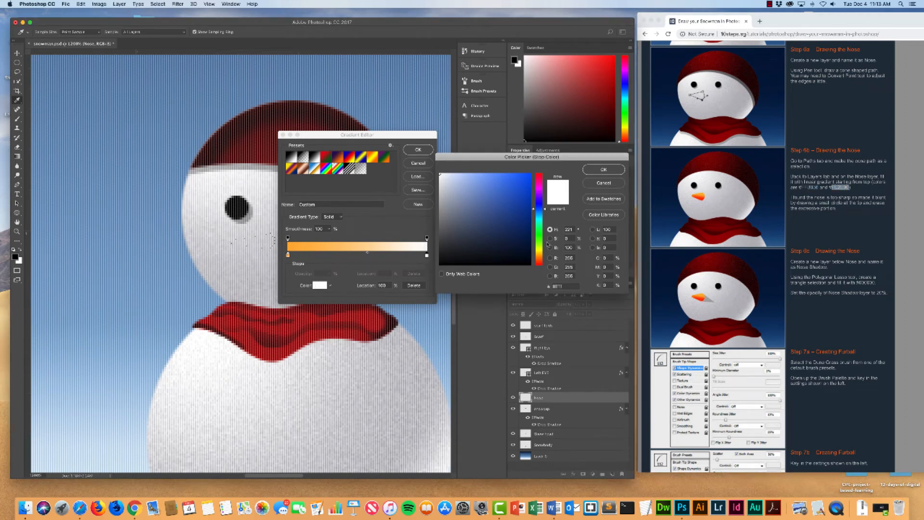
{"action": "key", "text": "super+v"}
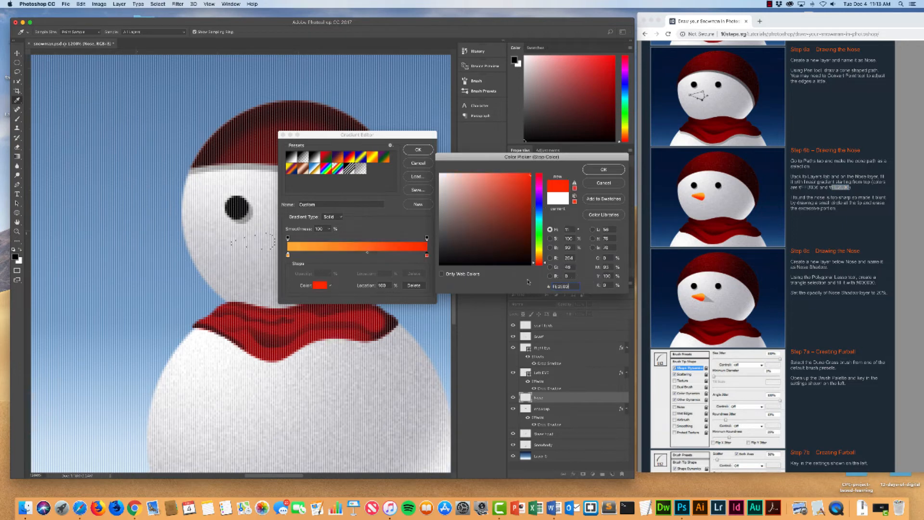
{"action": "left_click", "coordinate": [610, 170]}
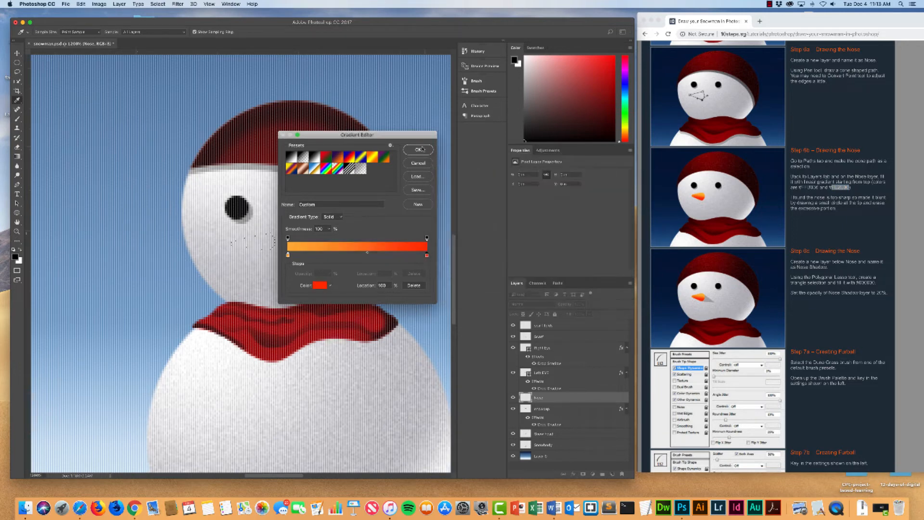
{"action": "left_click", "coordinate": [419, 150]}
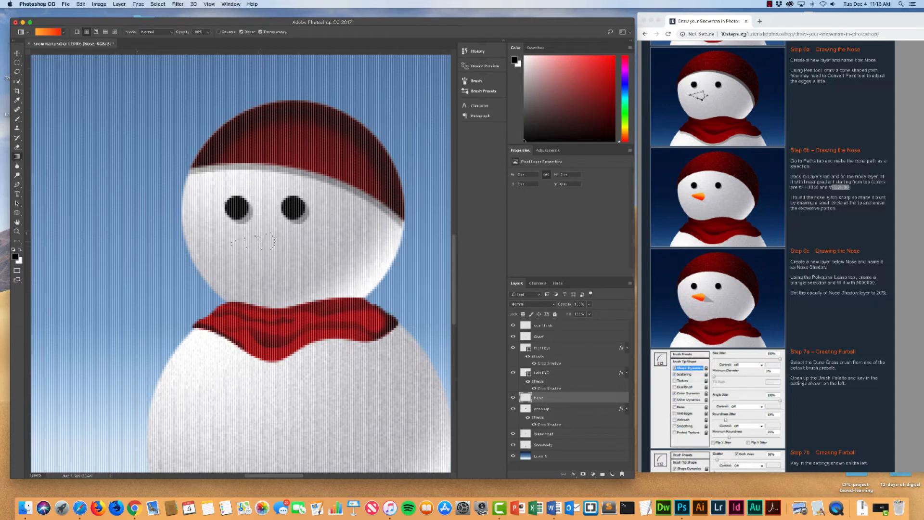
- Try filling the nose selection with short orange-to-red linear gradients, undoing each attempt
{"action": "left_click_drag", "start_coordinate": [257, 236], "coordinate": [259, 234]}
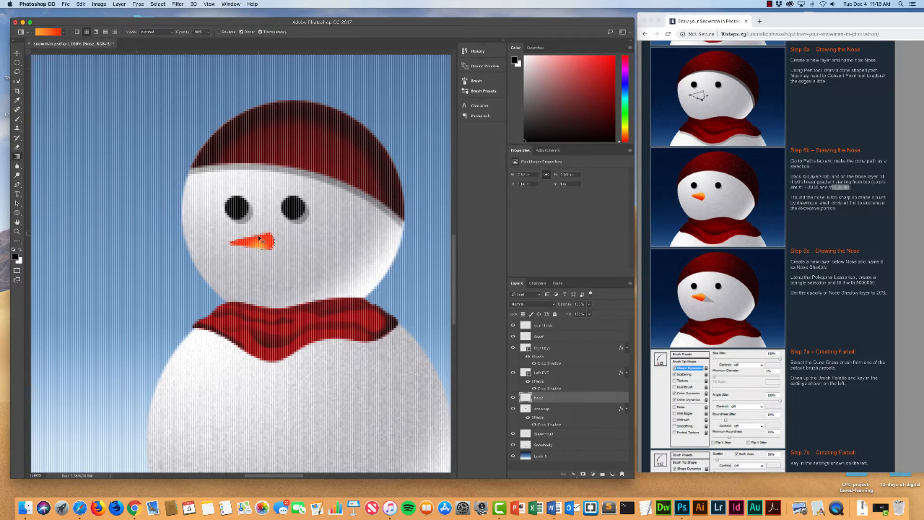
{"action": "key", "text": "super+z"}
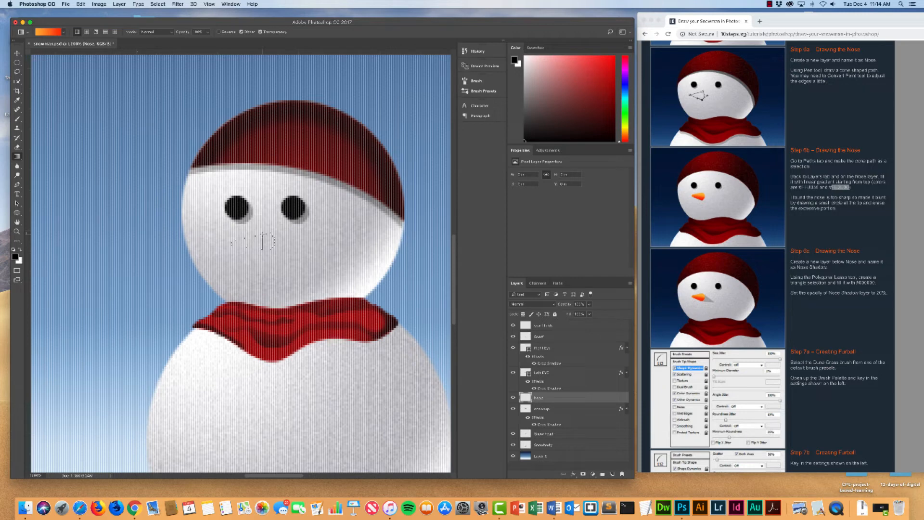
{"action": "left_click_drag", "start_coordinate": [263, 241], "coordinate": [264, 248]}
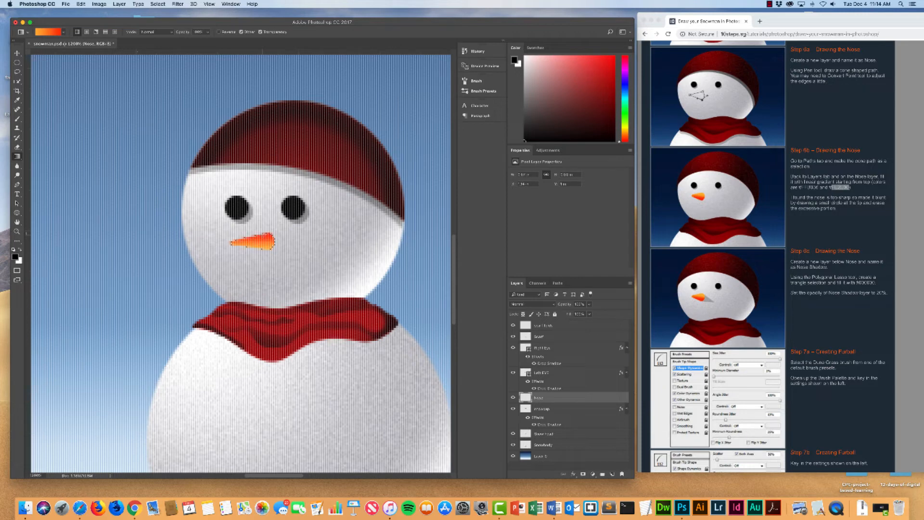
{"action": "key", "text": "super+z"}
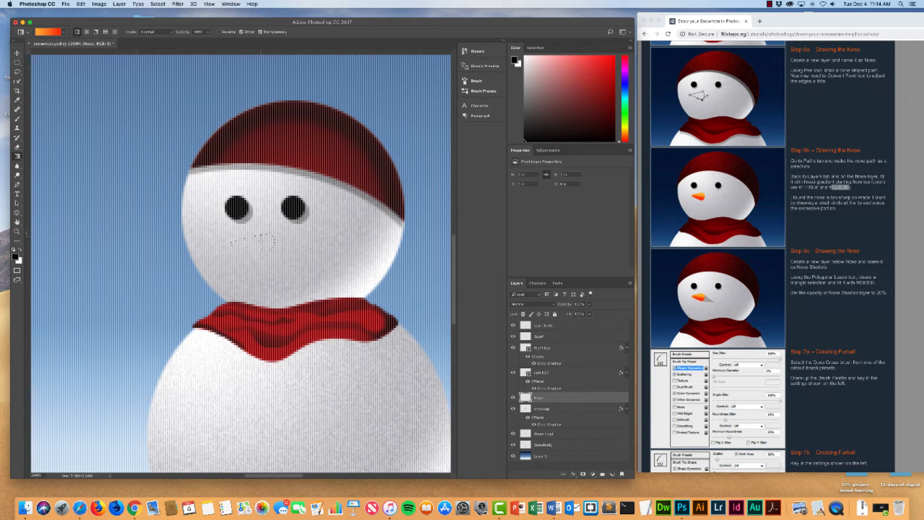
- Fill the nose selection with a vertical linear gradient, orange at its upper edge to red-orange at its lower edge, and deselect it
{"action": "left_click_drag", "start_coordinate": [261, 235], "coordinate": [261, 248]}
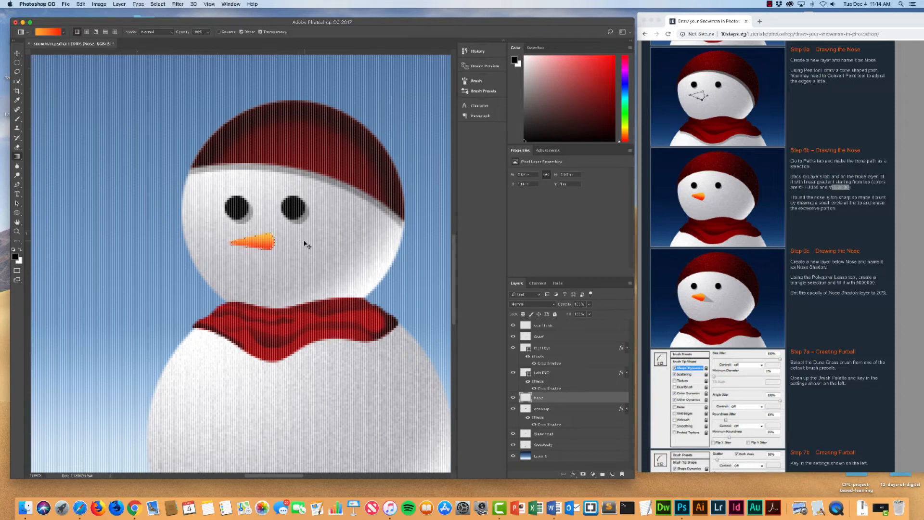
{"action": "key", "text": "super+minus"}
{"action": "key", "text": "super+minus"}
{"action": "key", "text": "super+minus"}
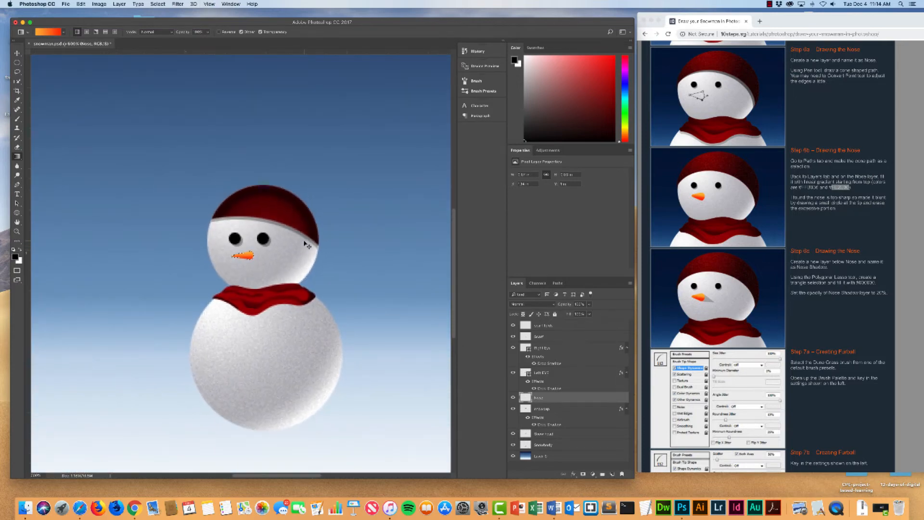
{"action": "key", "text": "super+minus"}
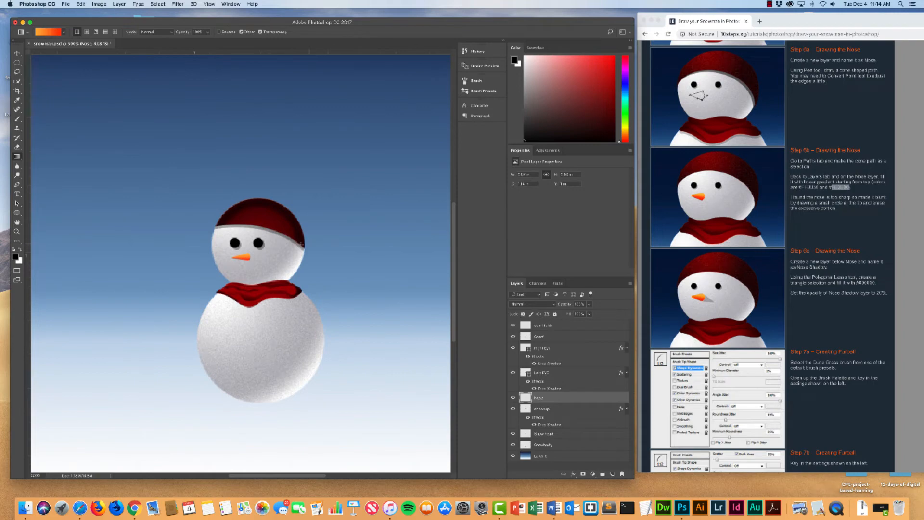
- Rotate the nose slightly clockwise on the snowman's face and commit the transform
{"action": "left_click", "coordinate": [17, 53]}
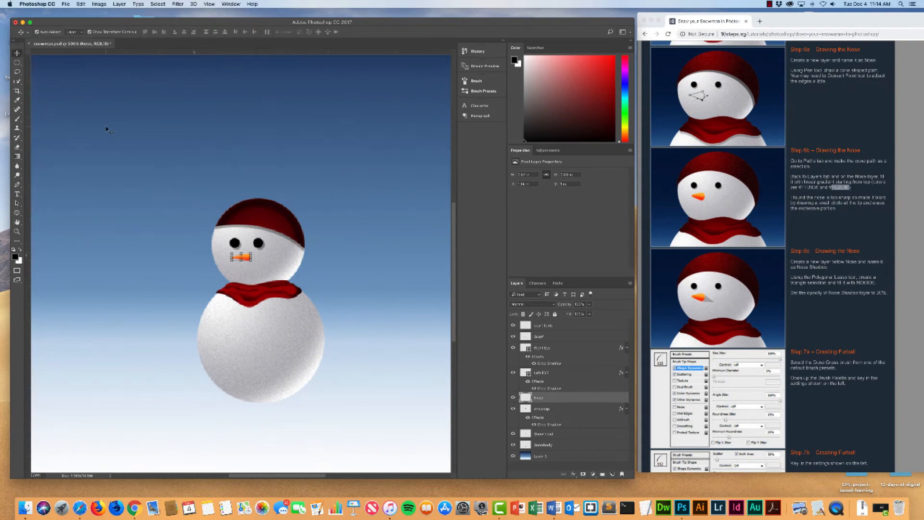
{"action": "key", "text": "super+equal"}
{"action": "key", "text": "super+equal"}
{"action": "key", "text": "super+equal"}
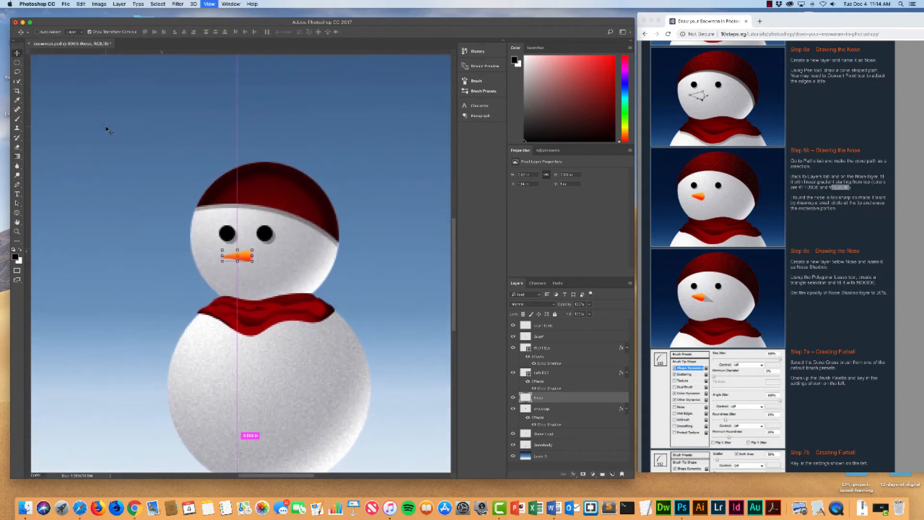
{"action": "key", "text": "super+equal"}
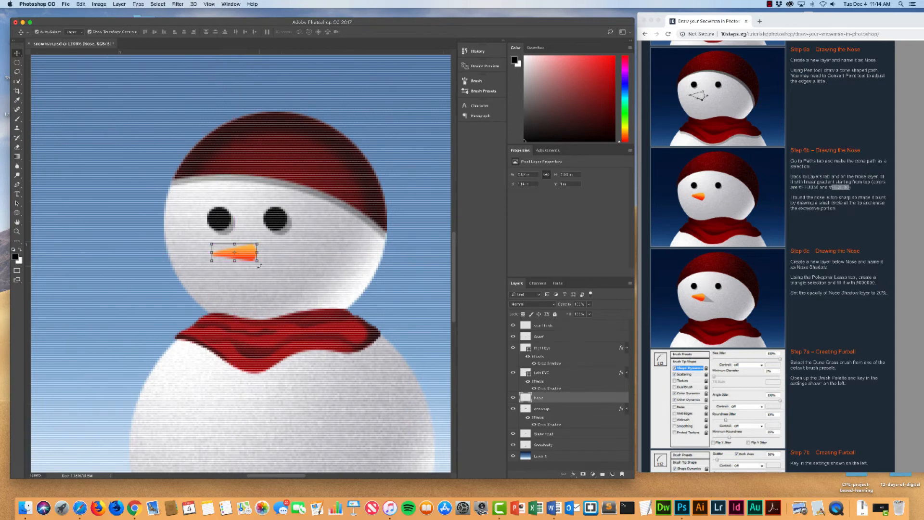
{"action": "left_click_drag", "start_coordinate": [260, 265], "coordinate": [257, 268]}
{"action": "key", "text": "Return"}
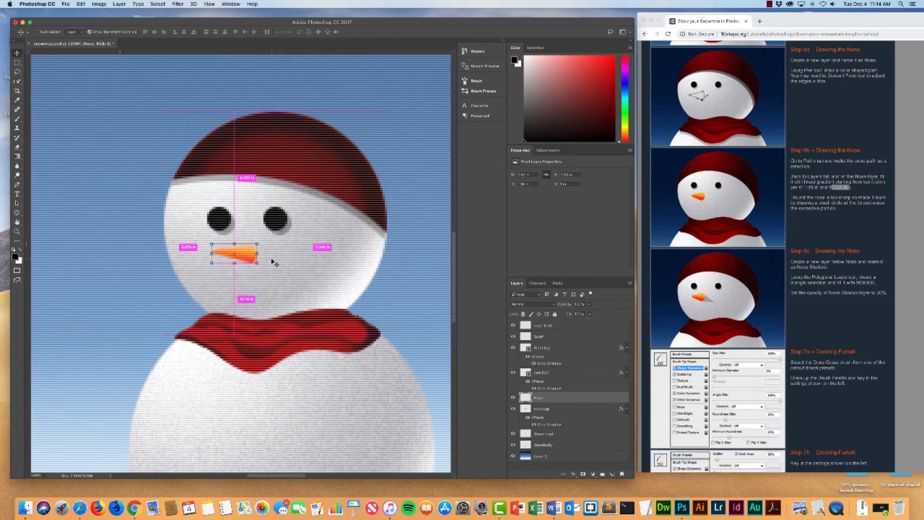
{"action": "key", "text": "super+minus"}
{"action": "key", "text": "super+minus"}
{"action": "key", "text": "super+minus"}
{"action": "key", "text": "super+minus"}
{"action": "left_click", "coordinate": [349, 275]}
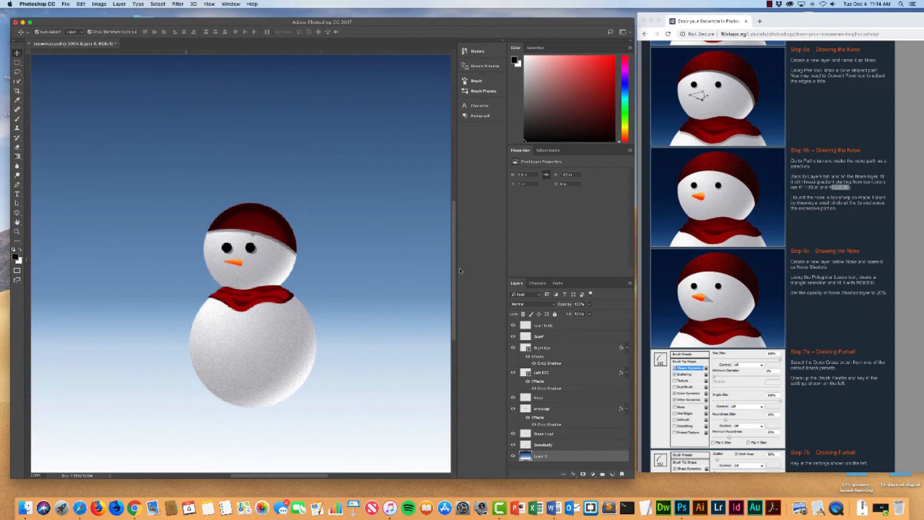
- Create a new layer directly below the nose layer and name it Nose Shadow
{"action": "left_click", "coordinate": [547, 400]}
{"action": "left_click", "coordinate": [557, 410]}
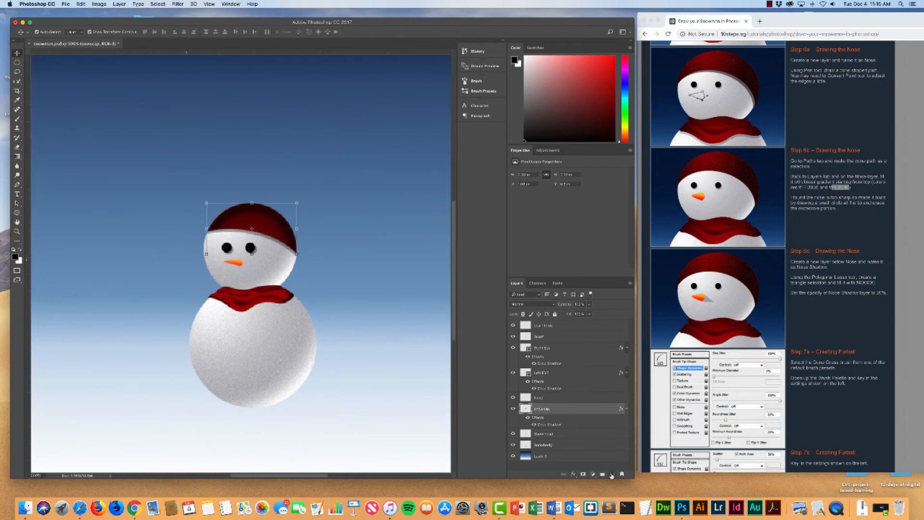
{"action": "left_click", "coordinate": [612, 475]}
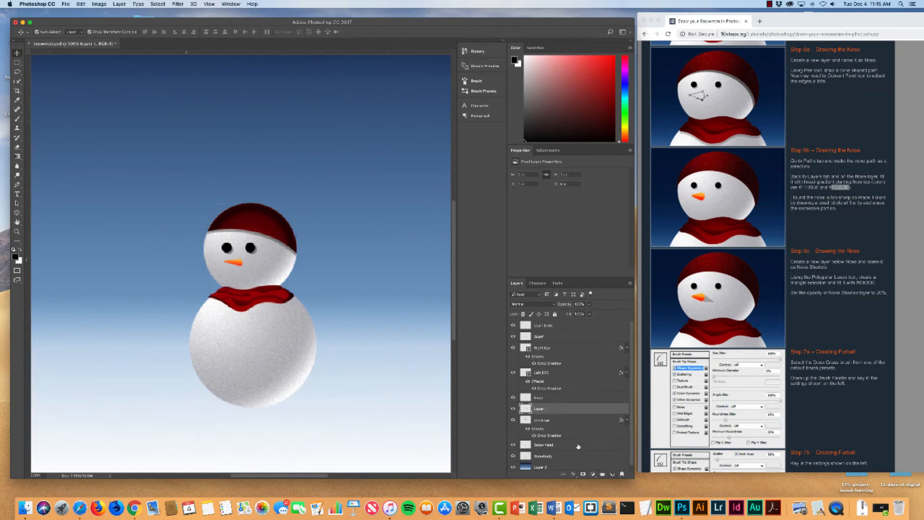
{"action": "double_click", "coordinate": [539, 408]}
{"action": "type", "text": "Nose Shadow"}
{"action": "key", "text": "BackSpace"}
{"action": "key", "text": "BackSpace"}
{"action": "type", "text": "w"}
{"action": "key", "text": "Return"}
- Draw a small triangular Polygonal Lasso selection extending from the nose's wide base for its shadow
{"action": "left_click", "coordinate": [17, 72]}
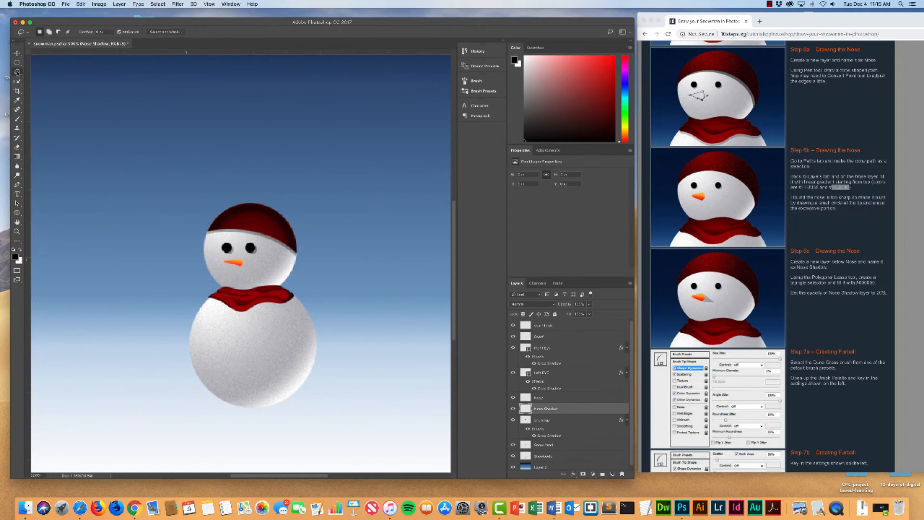
{"action": "left_click", "coordinate": [17, 73]}
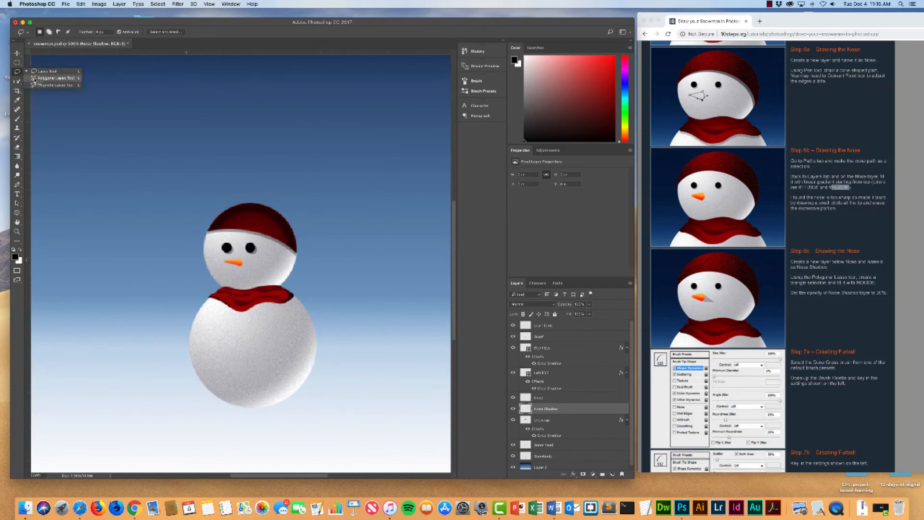
{"action": "left_click", "coordinate": [34, 79]}
{"action": "key", "text": "super+plus"}
{"action": "key", "text": "super+plus"}
{"action": "key", "text": "super+plus"}
{"action": "key", "text": "super+plus"}
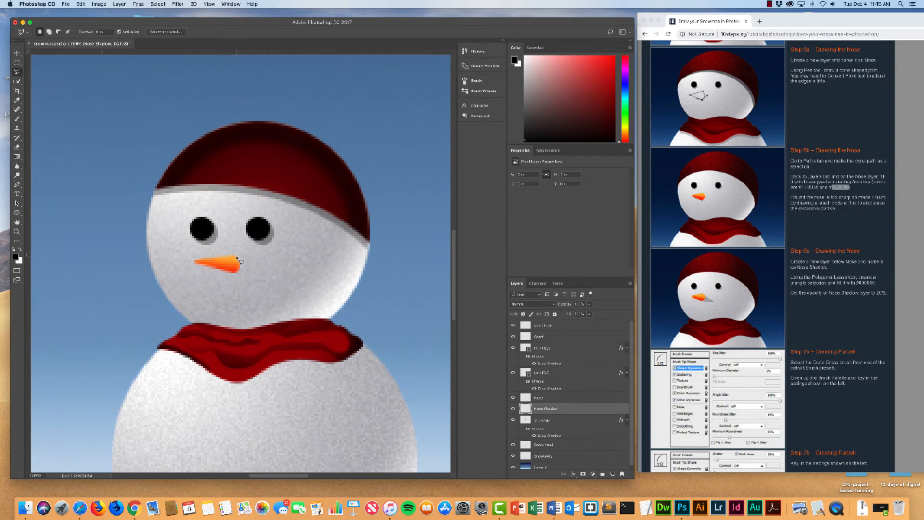
{"action": "left_click", "coordinate": [236, 258]}
{"action": "left_click", "coordinate": [264, 266]}
{"action": "left_click", "coordinate": [236, 258]}
{"action": "left_click", "coordinate": [267, 276]}
{"action": "left_click", "coordinate": [237, 259]}
- Fill the triangular selection on the Nose Shadow layer with black at 100% opacity in Normal mode
{"action": "left_click", "coordinate": [81, 4]}
{"action": "left_click", "coordinate": [97, 118]}
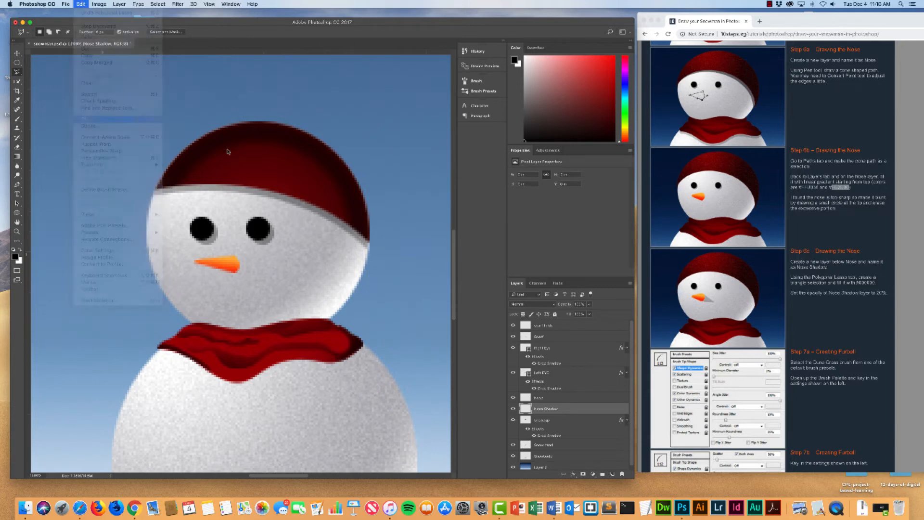
{"action": "left_click", "coordinate": [494, 192]}
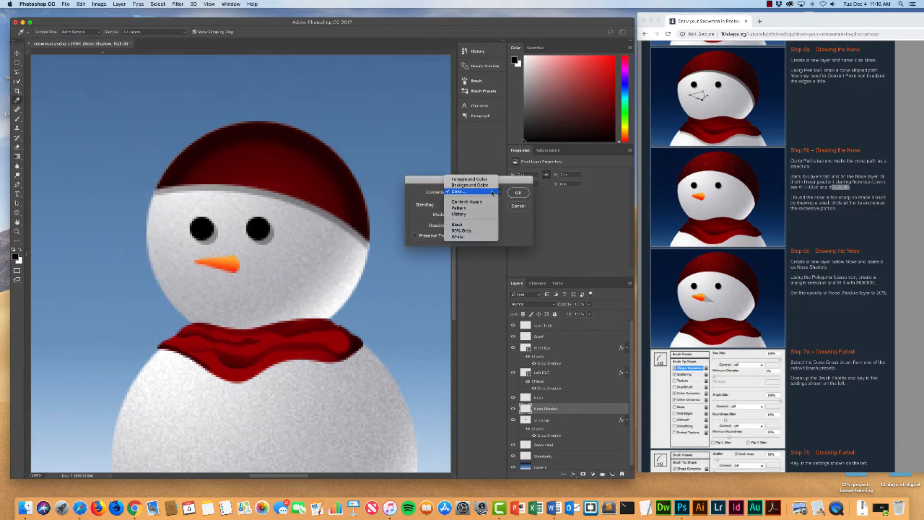
{"action": "left_click", "coordinate": [457, 224]}
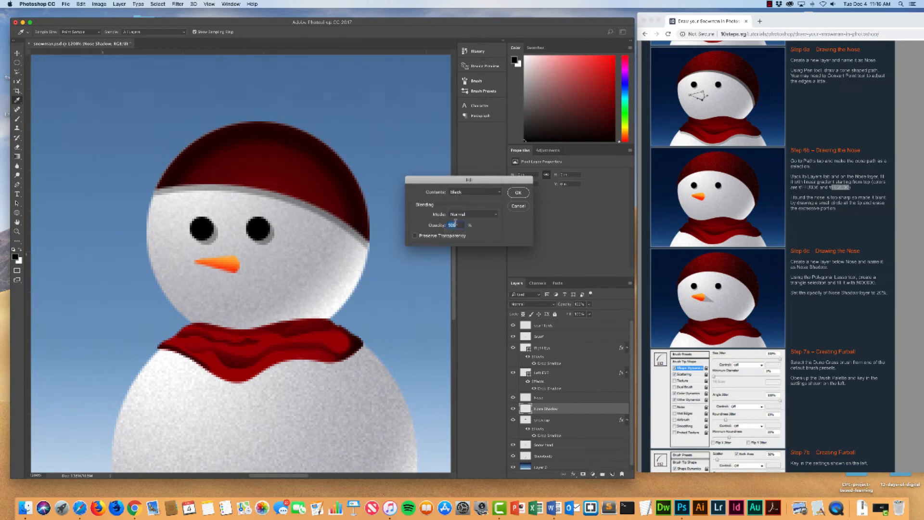
{"action": "left_click", "coordinate": [520, 194]}
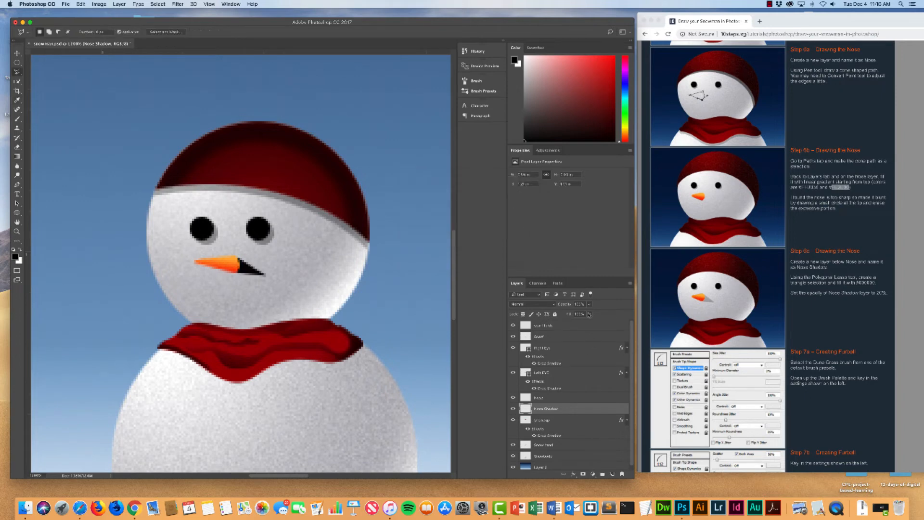
- Lower the Nose Shadow layer's opacity to about 20% and deselect the triangle
{"action": "left_click", "coordinate": [589, 304]}
{"action": "left_click_drag", "start_coordinate": [591, 314], "coordinate": [565, 316]}
{"action": "key", "text": "super+d"}
{"action": "key", "text": "super+minus"}
{"action": "key", "text": "super+minus"}
{"action": "key", "text": "super+minus"}
{"action": "key", "text": "super+minus"}
{"action": "key", "text": "super+minus"}
{"action": "key", "text": "super+minus"}
{"action": "key", "text": "super+minus"}
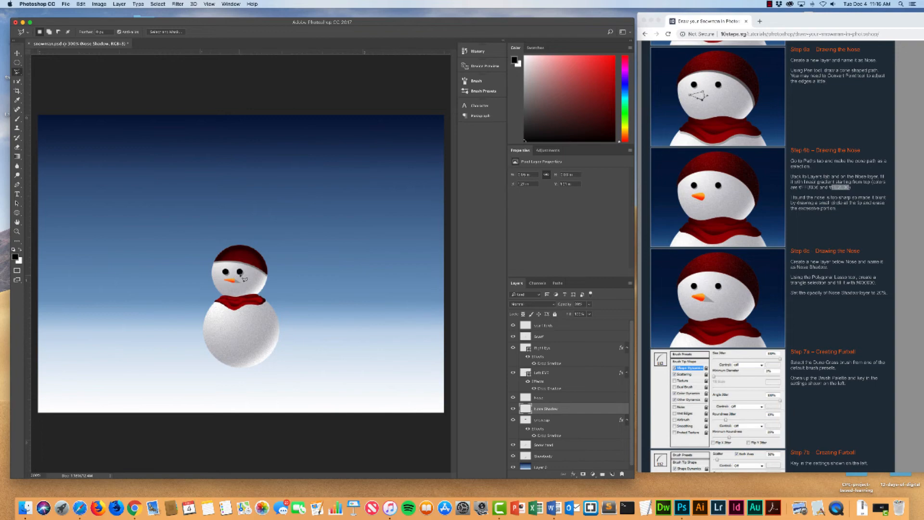
- Try a clockwise rotation and a small downward nudge on the nose shadow, and undo the change
{"action": "key", "text": "super+plus"}
{"action": "key", "text": "super+plus"}
{"action": "key", "text": "super+plus"}
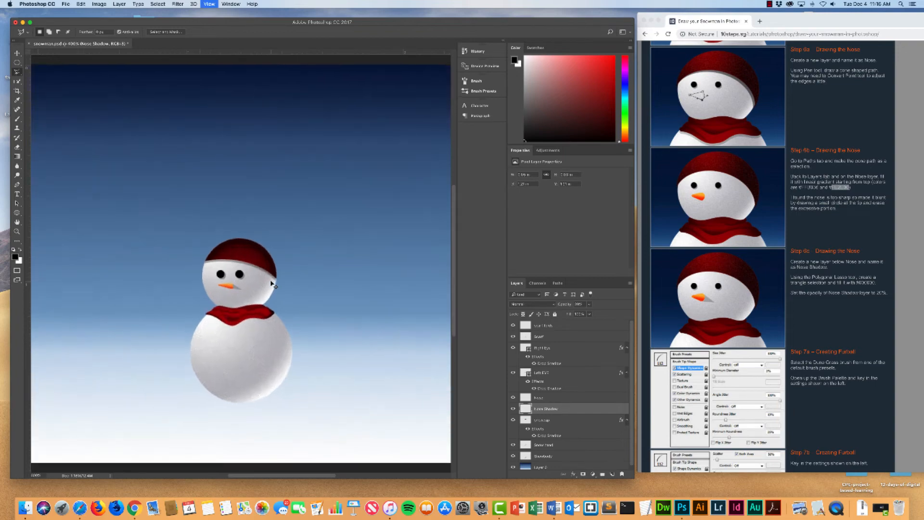
{"action": "key", "text": "super+plus"}
{"action": "key", "text": "super+plus"}
{"action": "key", "text": "super+plus"}
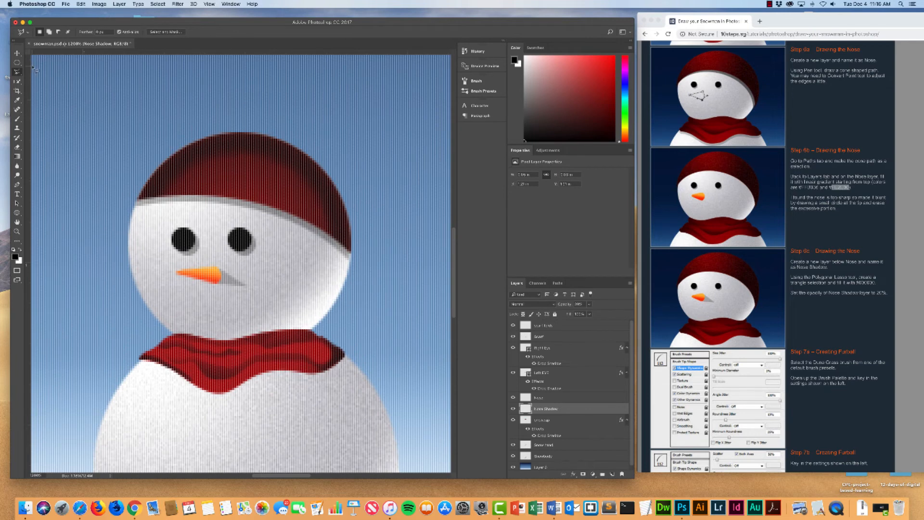
{"action": "key", "text": "v"}
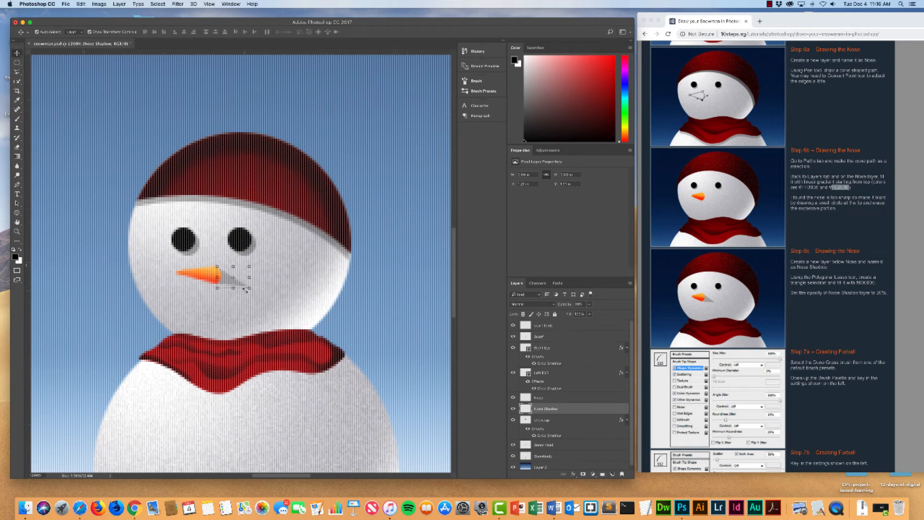
{"action": "left_click_drag", "start_coordinate": [245, 289], "coordinate": [224, 278]}
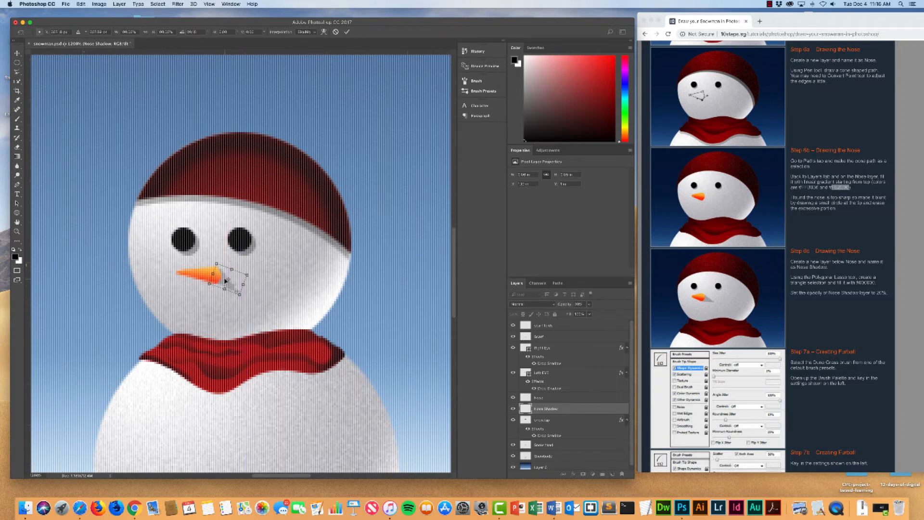
{"action": "key", "text": "Return"}
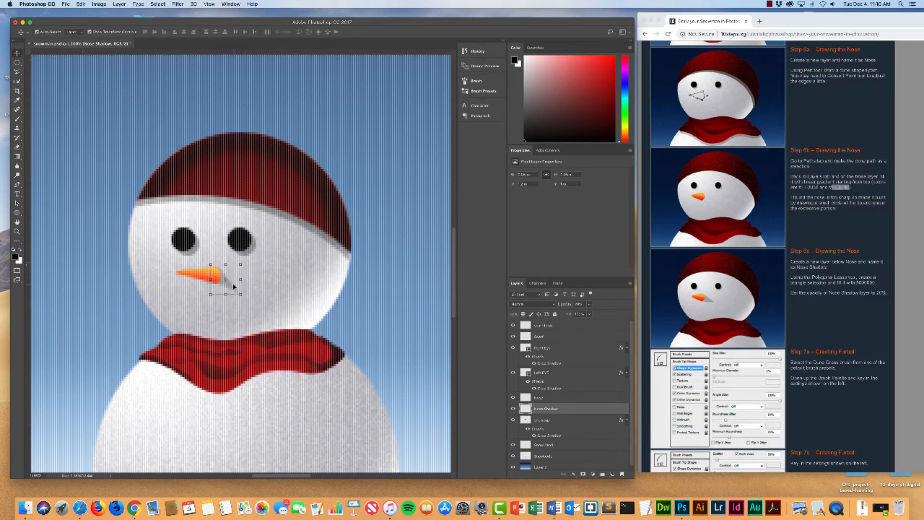
{"action": "key", "text": "Down"}
{"action": "scroll", "coordinate": [247, 279], "scroll_direction": "down", "scroll_amount": 5}
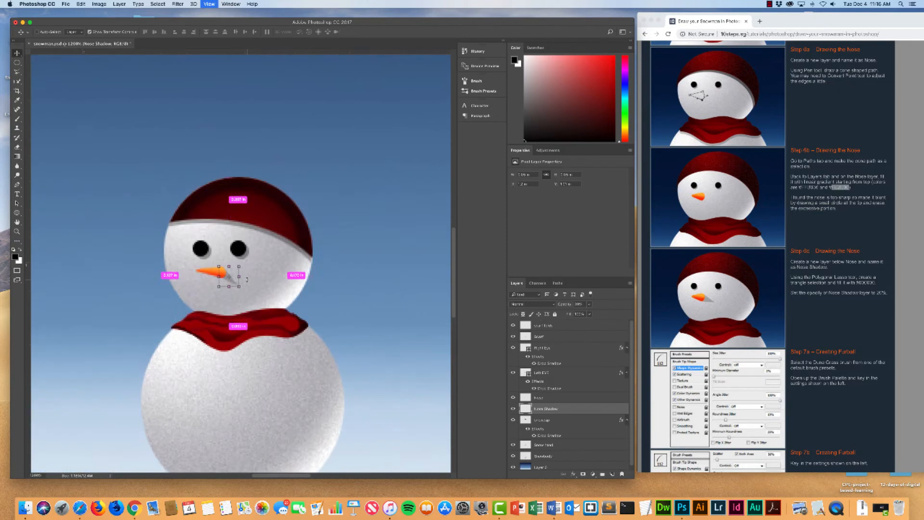
{"action": "left_click", "coordinate": [284, 284]}
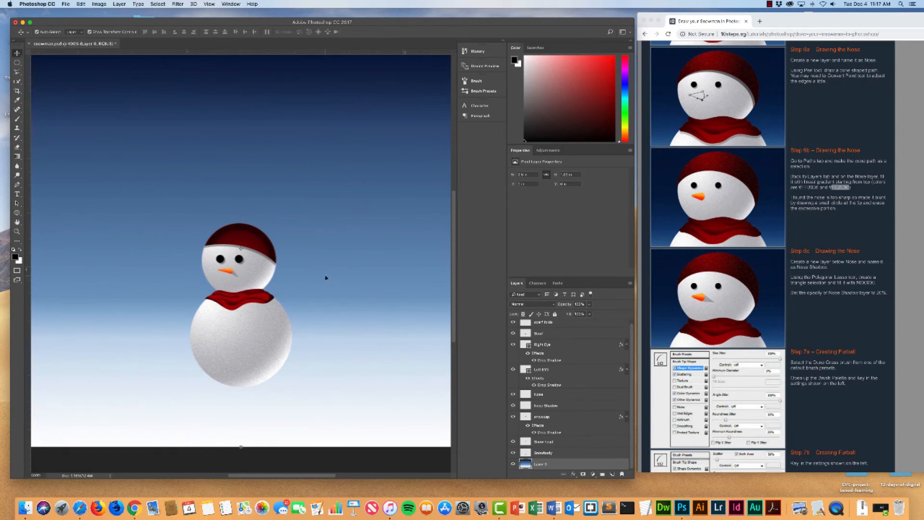
{"action": "key", "text": "super+plus"}
{"action": "key", "text": "super+plus"}
{"action": "key", "text": "super+plus"}
{"action": "key", "text": "super+plus"}
{"action": "key", "text": "super+plus"}
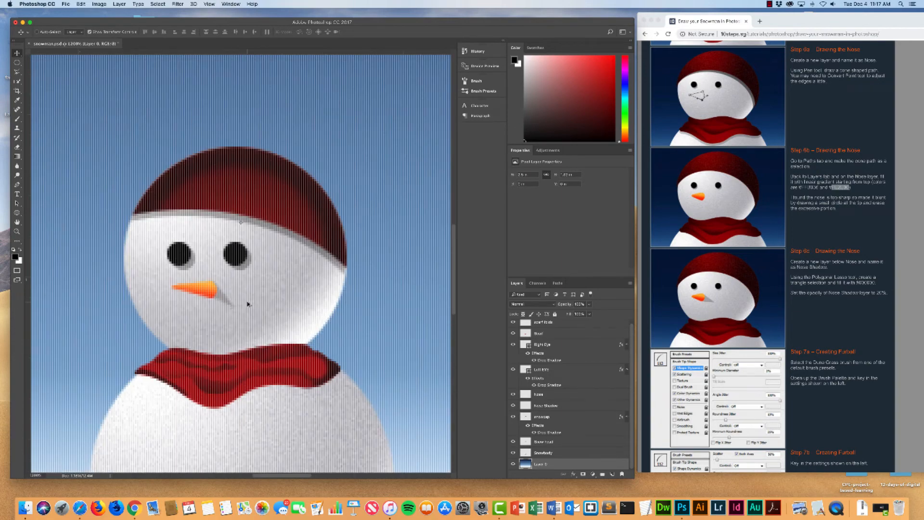
{"action": "key", "text": "super+z"}
- Rotate the nose shadow slightly clockwise with Free Transform so it slopes more steeply from the nose's base, and commit the transform
{"action": "left_click", "coordinate": [552, 406]}
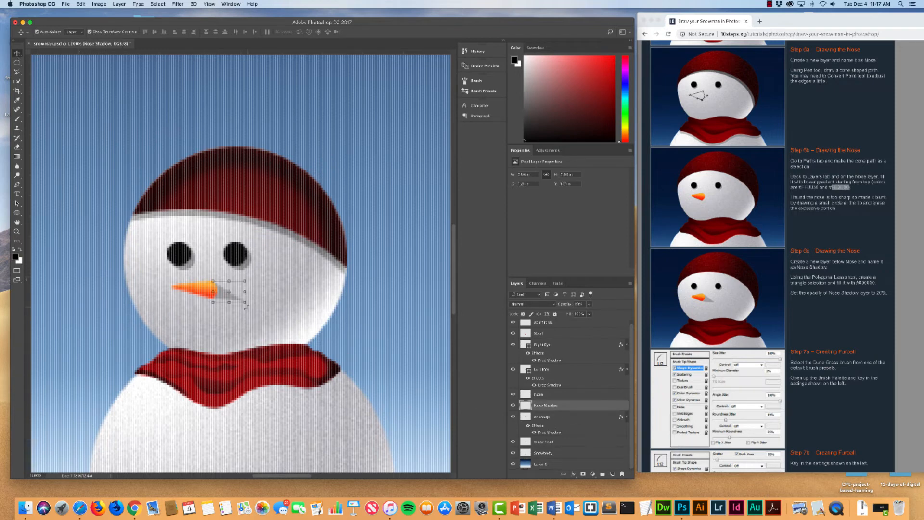
{"action": "key", "text": "super+t"}
{"action": "left_click_drag", "start_coordinate": [245, 310], "coordinate": [222, 296]}
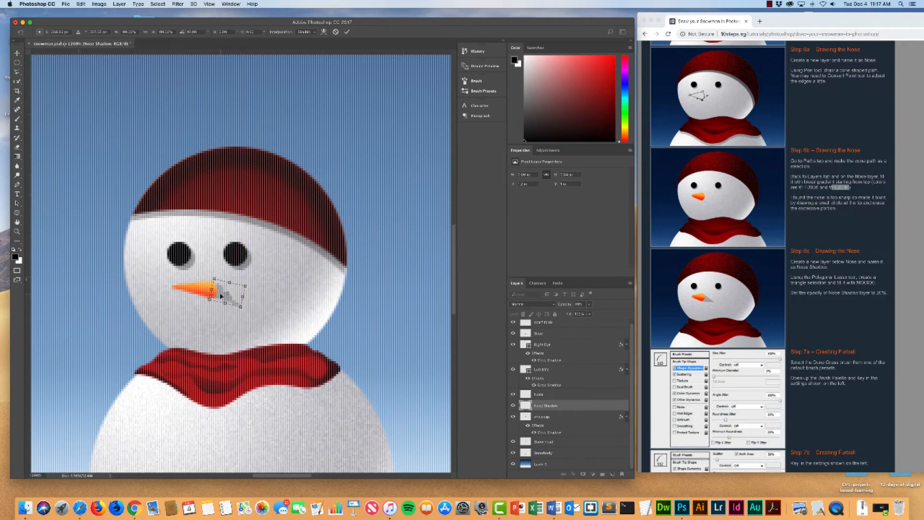
{"action": "key", "text": "Return"}
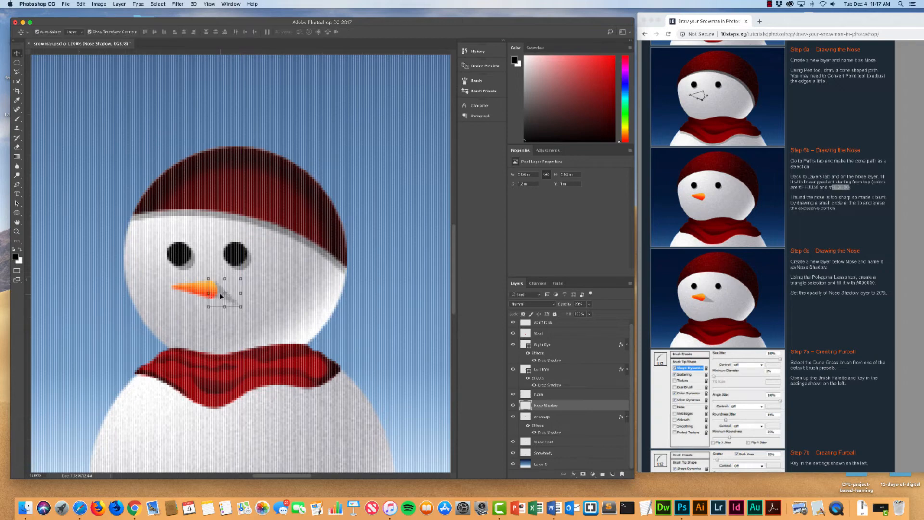
{"action": "key", "text": "super+minus"}
{"action": "key", "text": "super+minus"}
{"action": "key", "text": "super+minus"}
{"action": "key", "text": "super+minus"}
{"action": "key", "text": "super+minus"}
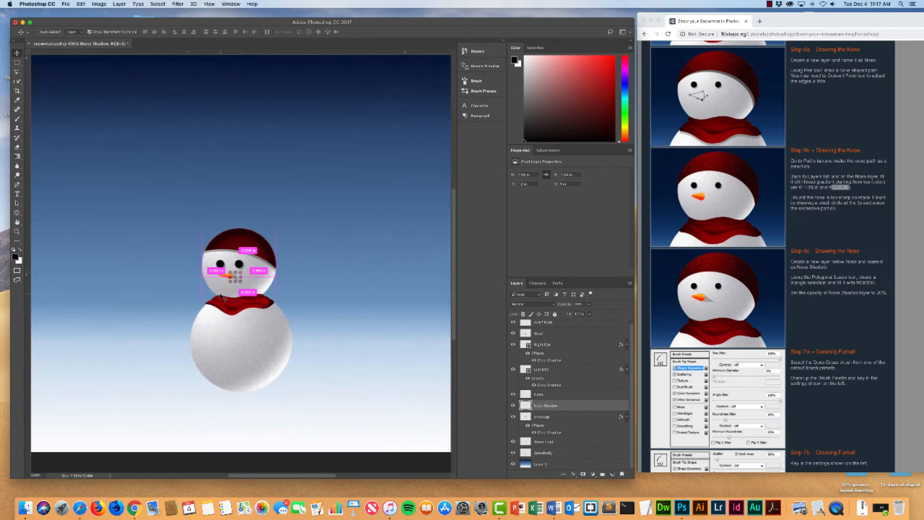
{"action": "key", "text": "super+minus"}
{"action": "left_click", "coordinate": [292, 303], "text": "super"}
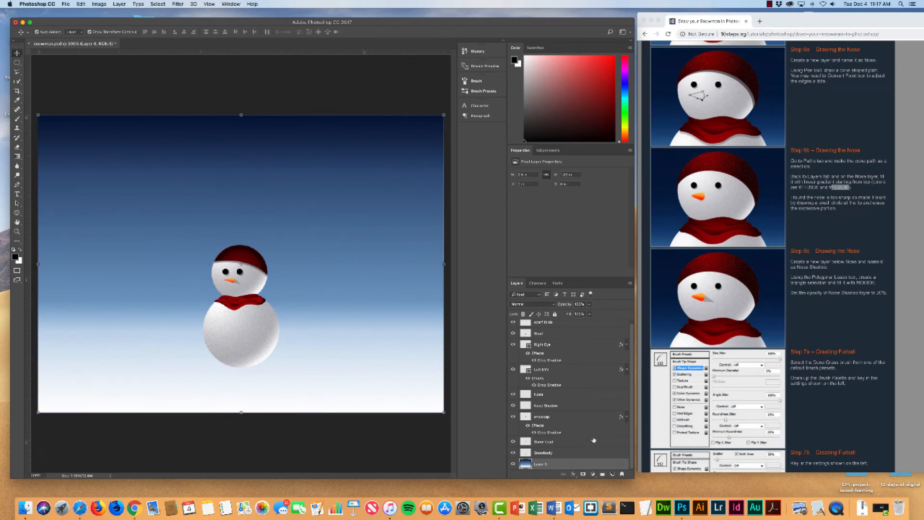
- Select the Nose Shadow layer again and nudge the shadow down by one pixel
{"action": "left_click", "coordinate": [568, 406]}
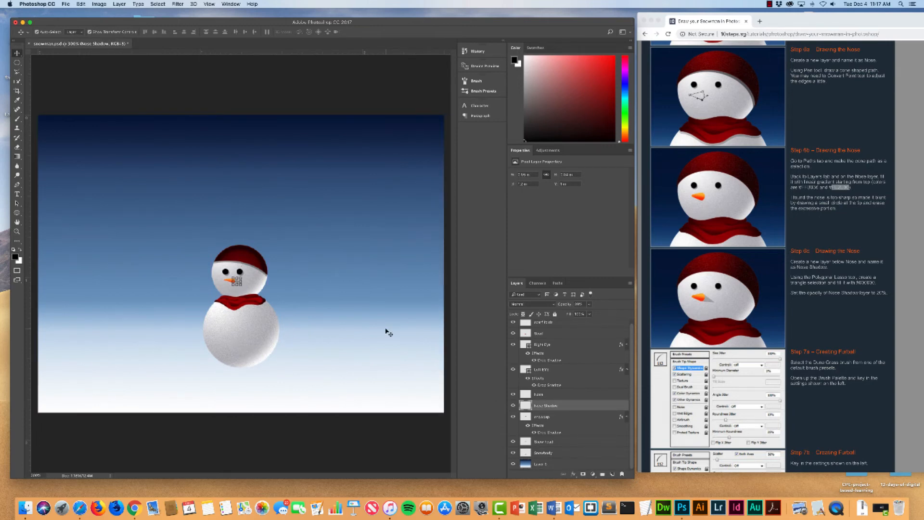
{"action": "key", "text": "super+plus"}
{"action": "key", "text": "super+plus"}
{"action": "key", "text": "super+plus"}
{"action": "key", "text": "super+plus"}
{"action": "key", "text": "super+plus"}
{"action": "key", "text": "super+plus"}
{"action": "key", "text": "super+plus"}
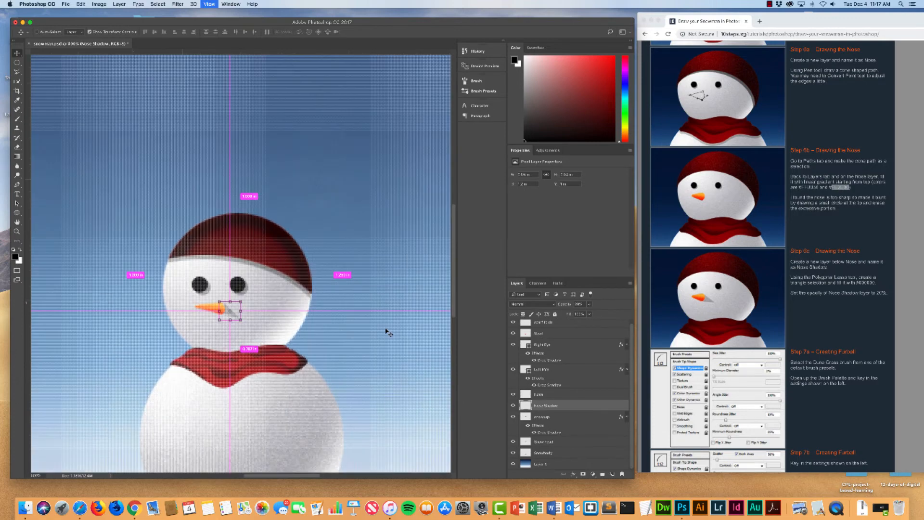
{"action": "key", "text": "Down"}
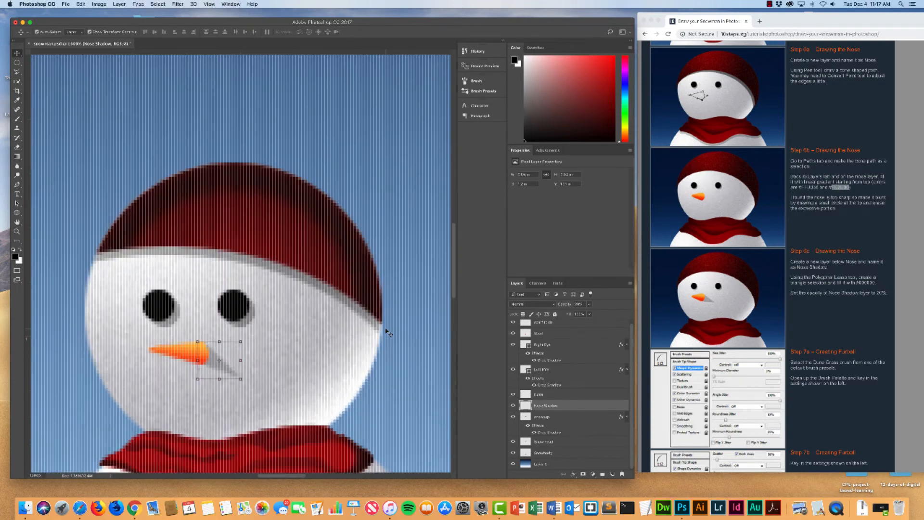
- Review the whole snowman with its new nose shadow and look through the furball steps in the web tutorial
{"action": "key", "text": "super+minus"}
{"action": "key", "text": "super+minus"}
{"action": "key", "text": "super+minus"}
{"action": "key", "text": "super+minus"}
{"action": "key", "text": "super+minus"}
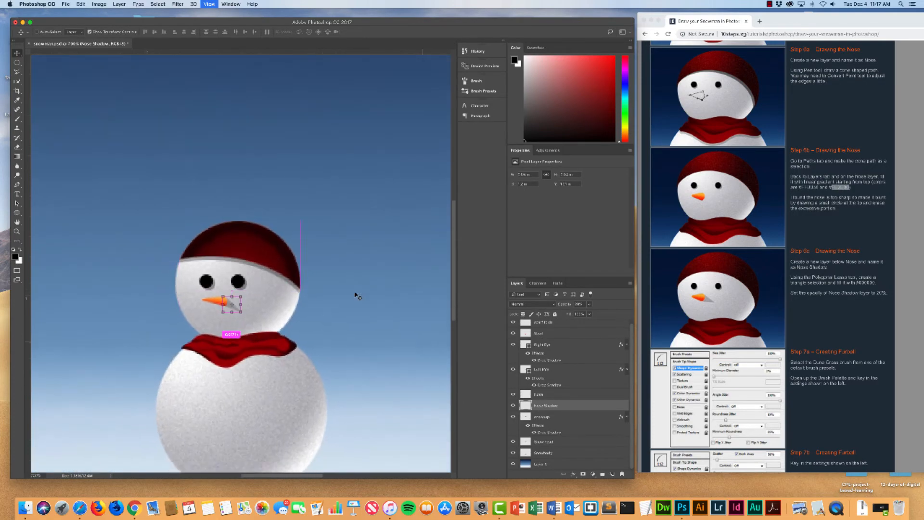
{"action": "left_click", "coordinate": [359, 298]}
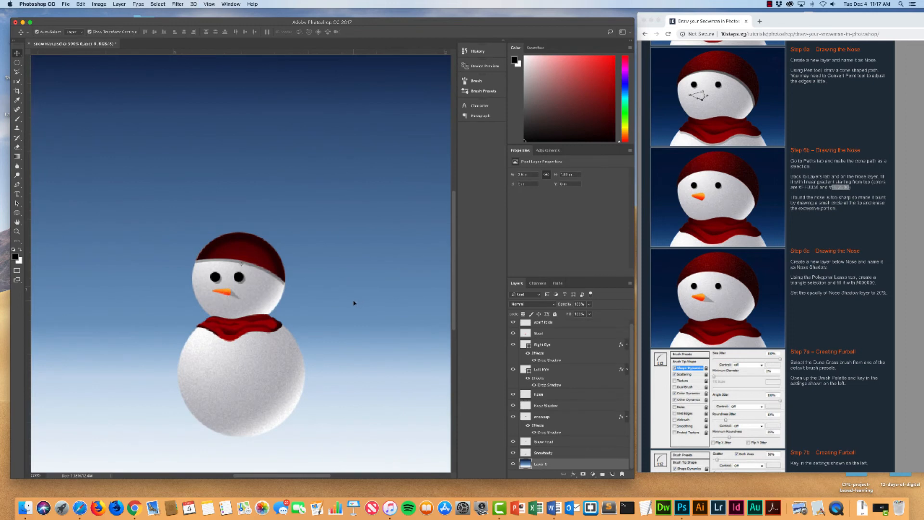
{"action": "key", "text": "super+minus"}
{"action": "key", "text": "super+minus"}
{"action": "key", "text": "super+minus"}
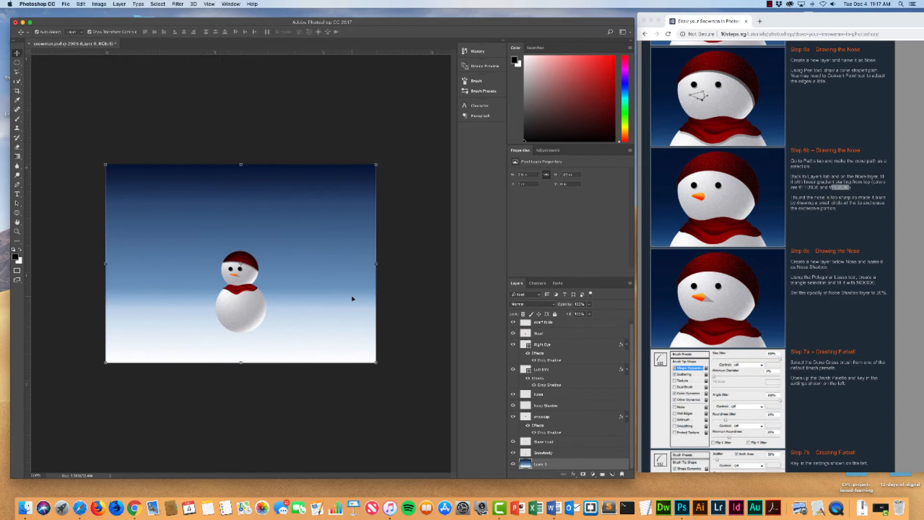
{"action": "key", "text": "super+plus"}
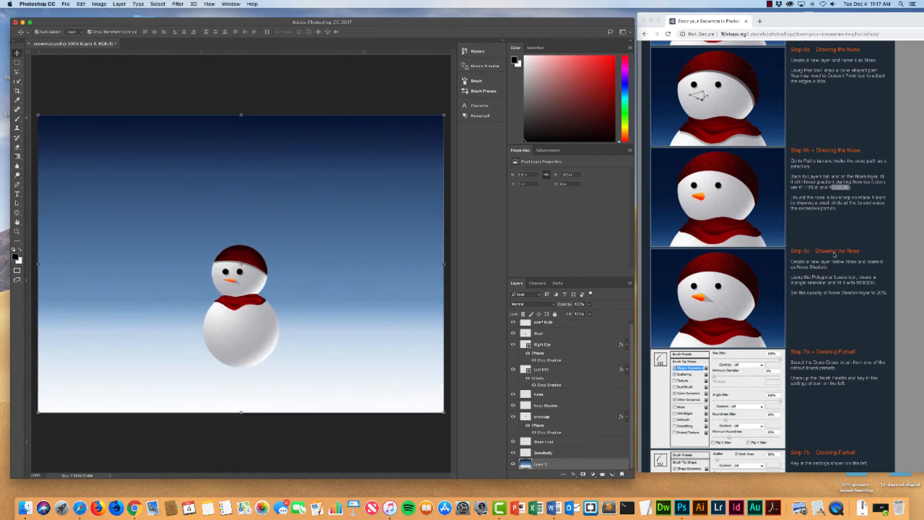
{"action": "scroll", "coordinate": [724, 286], "scroll_direction": "down", "scroll_amount": 5}
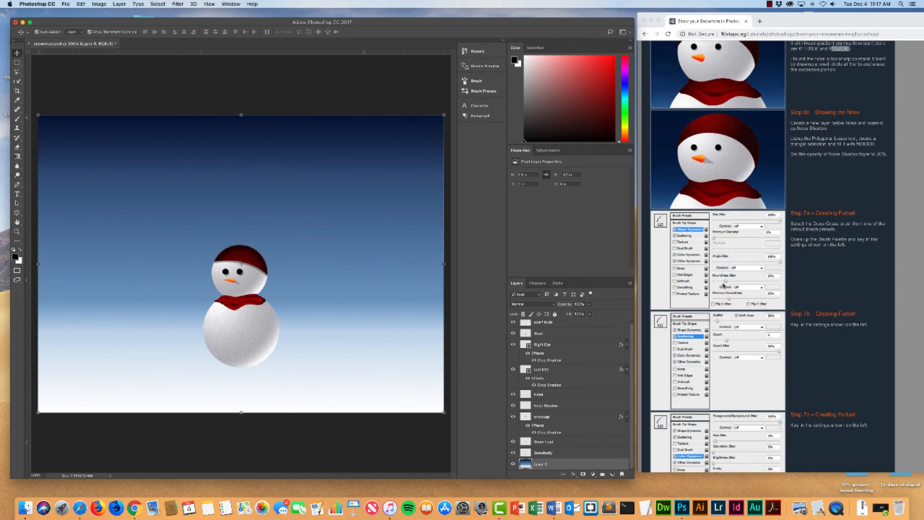
{"action": "scroll", "coordinate": [724, 287], "scroll_direction": "up", "scroll_amount": 3}
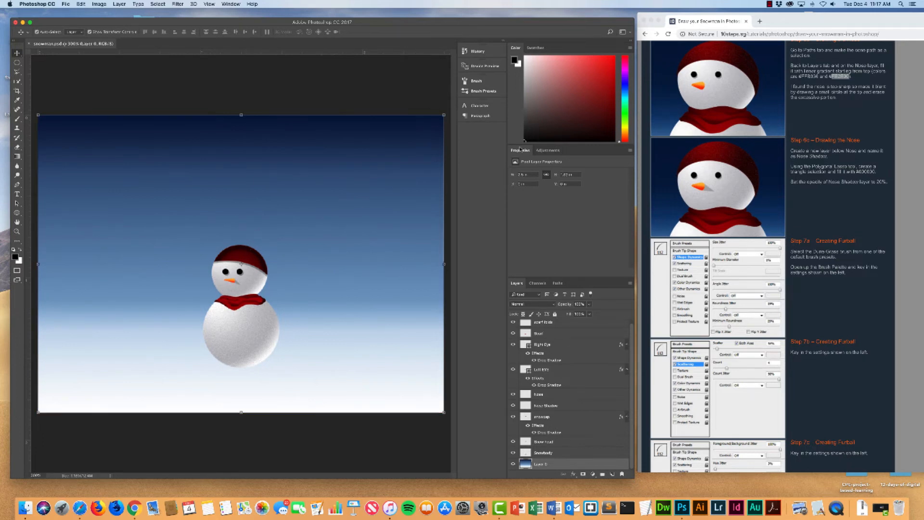
{"action": "left_click", "coordinate": [770, 4]}
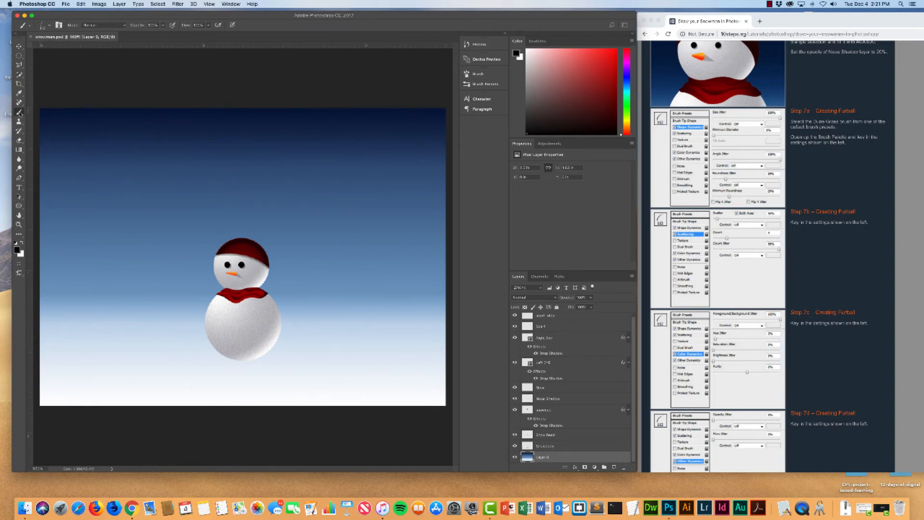
- Open the grass brush's settings, check the brush presets, and set the Shape Dynamics Angle Jitter to 100%
{"action": "left_click", "coordinate": [58, 25]}
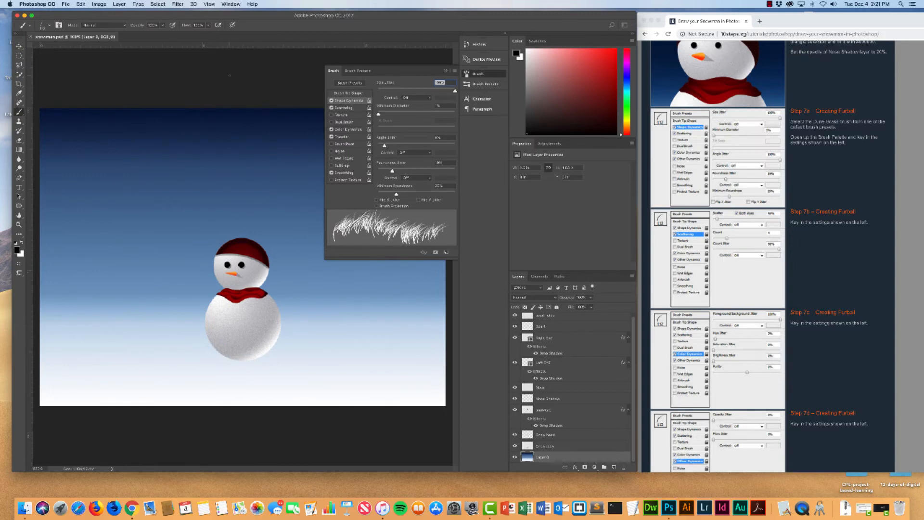
{"action": "left_click", "coordinate": [356, 71]}
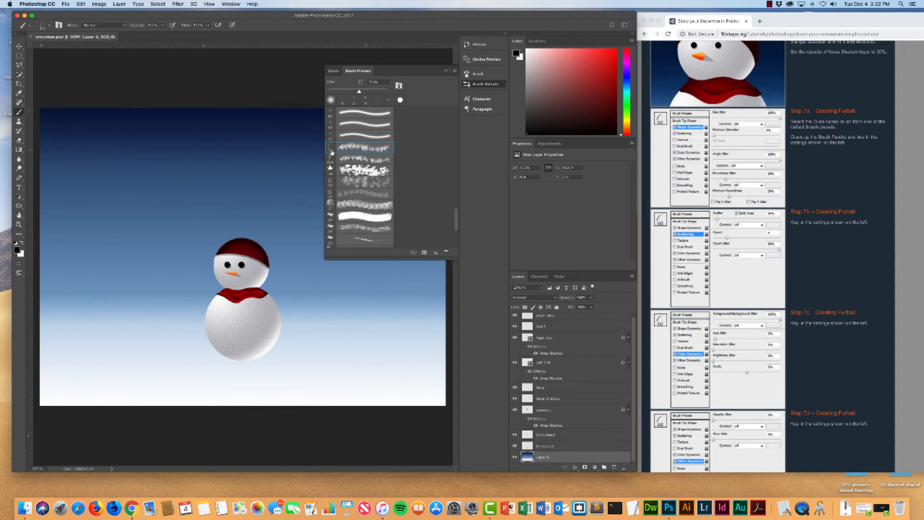
{"action": "left_click", "coordinate": [331, 71]}
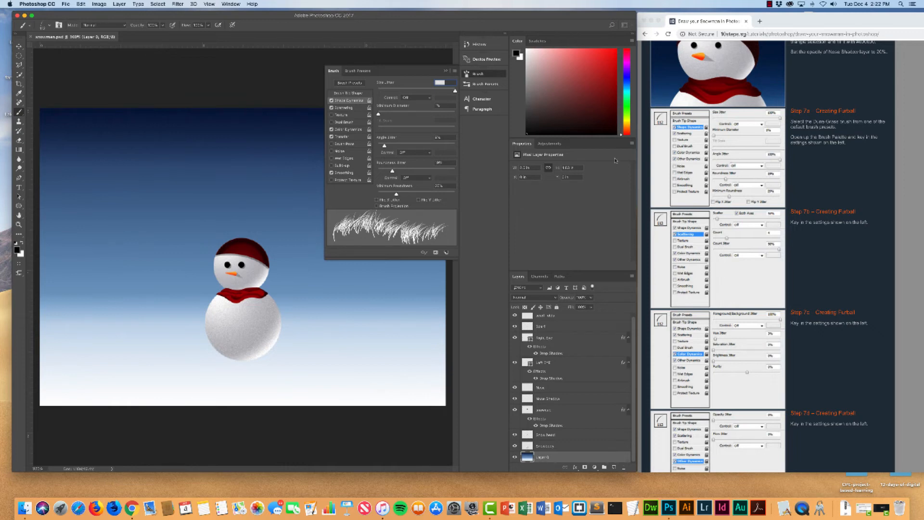
{"action": "left_click_drag", "start_coordinate": [384, 146], "coordinate": [460, 144]}
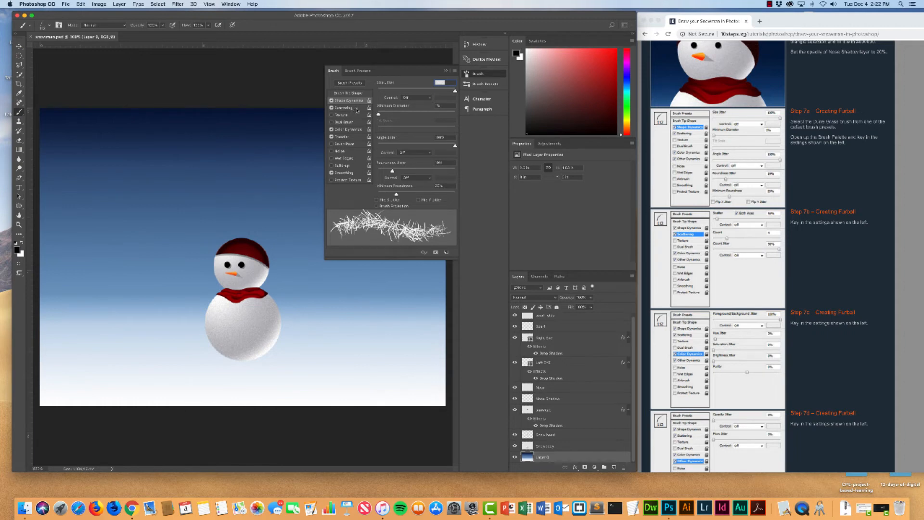
- Open the brush's Scattering settings and compare them with the values in the tutorial's furball steps
{"action": "left_click", "coordinate": [356, 109]}
{"action": "scroll", "coordinate": [732, 263], "scroll_direction": "down", "scroll_amount": 2}
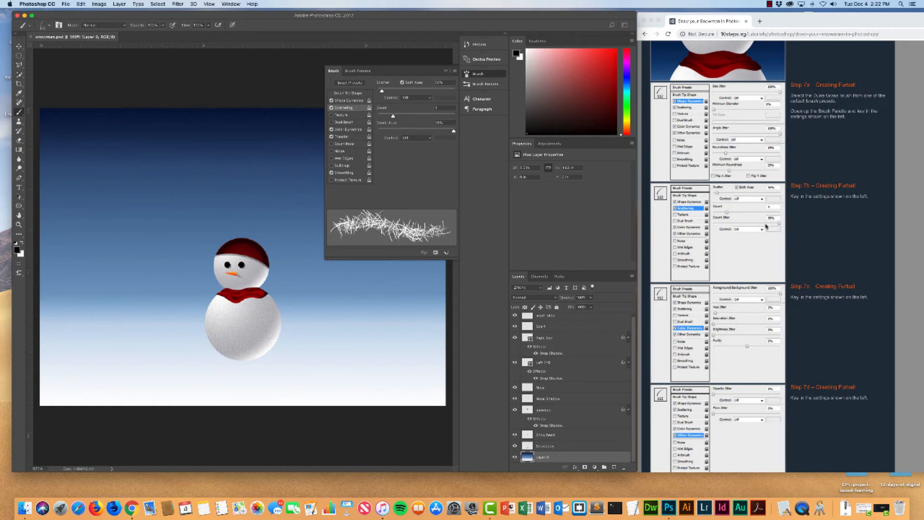
{"action": "scroll", "coordinate": [739, 234], "scroll_direction": "down", "scroll_amount": 1}
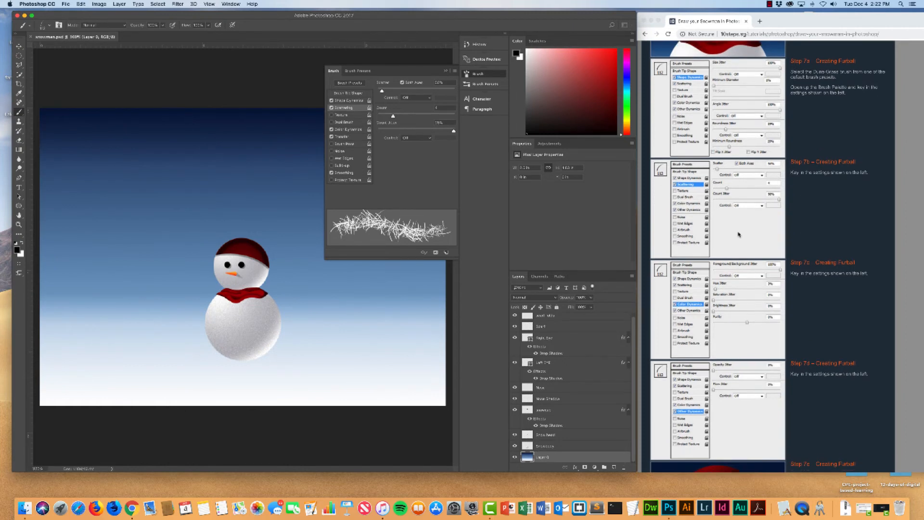
{"action": "scroll", "coordinate": [739, 234], "scroll_direction": "down", "scroll_amount": 3}
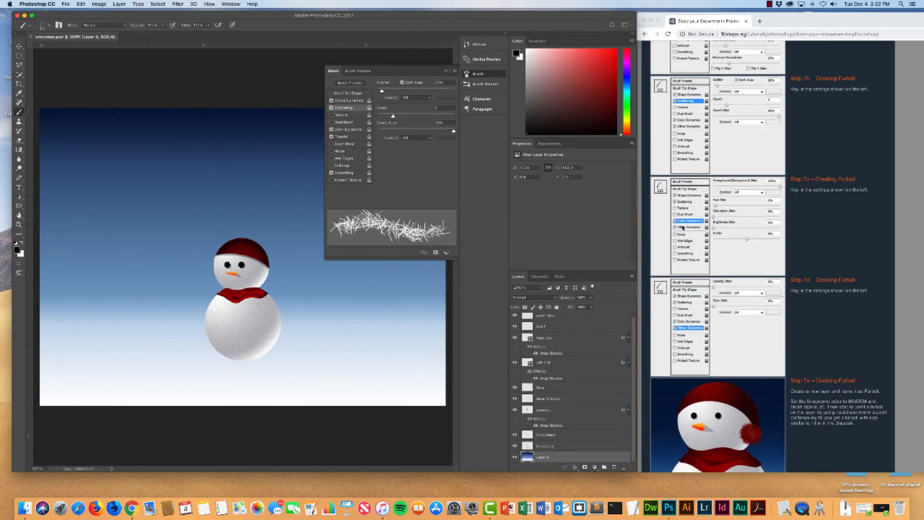
- Check the grass brush's Color Dynamics, Transfer and Smoothing settings against the tutorial's furball steps and close the brush settings
{"action": "left_click", "coordinate": [350, 131]}
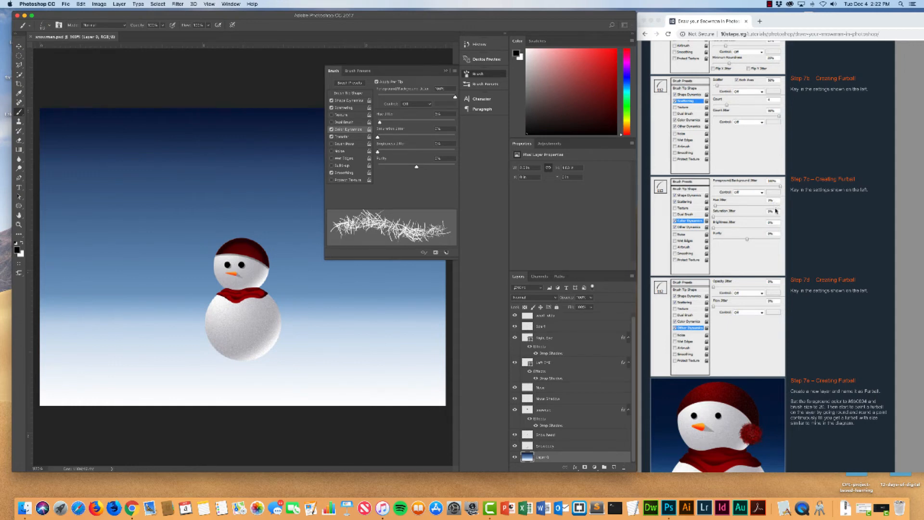
{"action": "scroll", "coordinate": [779, 234], "scroll_direction": "down", "scroll_amount": 5}
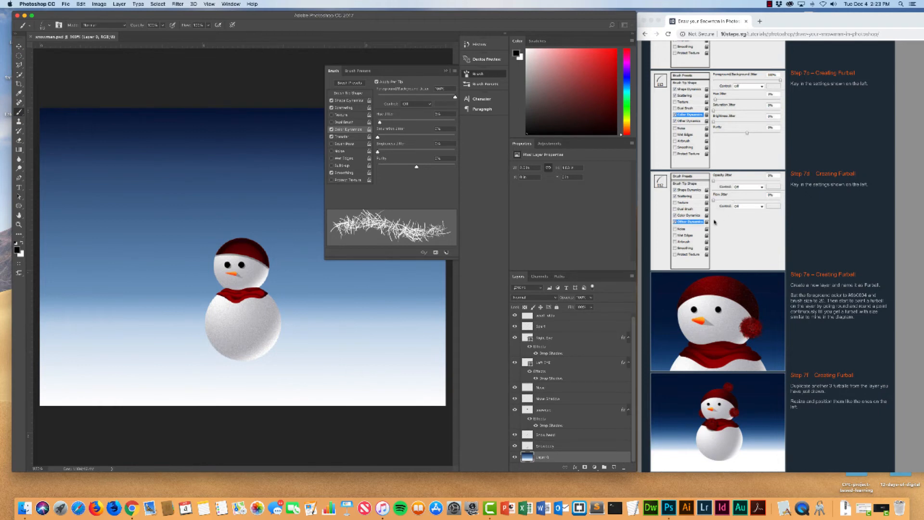
{"action": "left_click", "coordinate": [340, 137]}
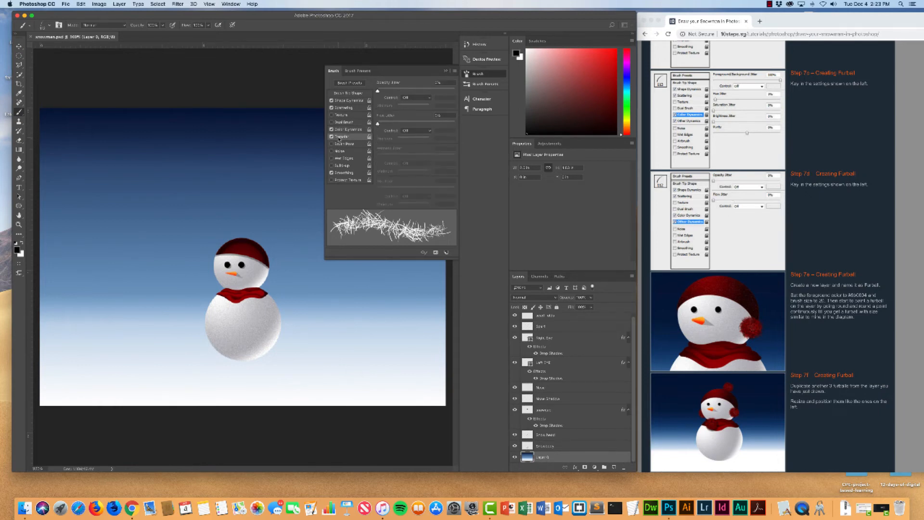
{"action": "left_click", "coordinate": [344, 173]}
{"action": "left_click", "coordinate": [332, 173]}
{"action": "scroll", "coordinate": [729, 250], "scroll_direction": "down", "scroll_amount": 2}
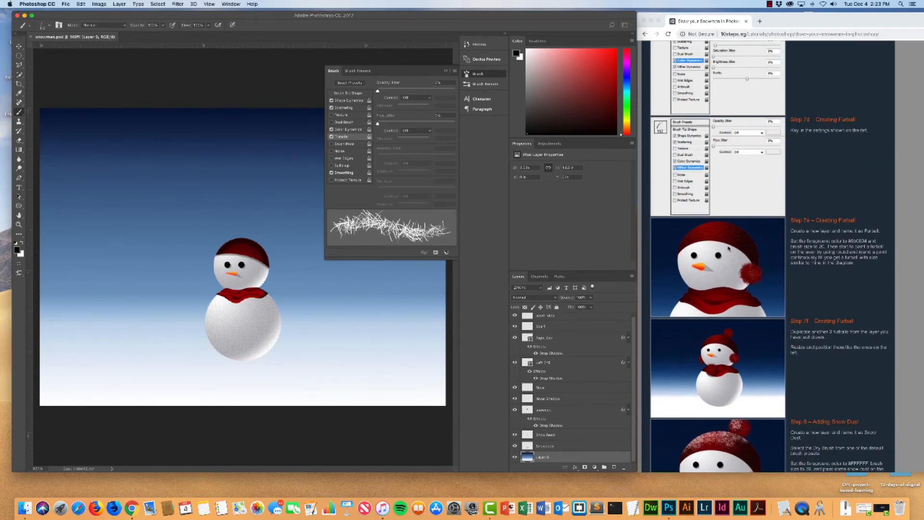
{"action": "scroll", "coordinate": [728, 249], "scroll_direction": "down", "scroll_amount": 1}
{"action": "left_click", "coordinate": [445, 71]}
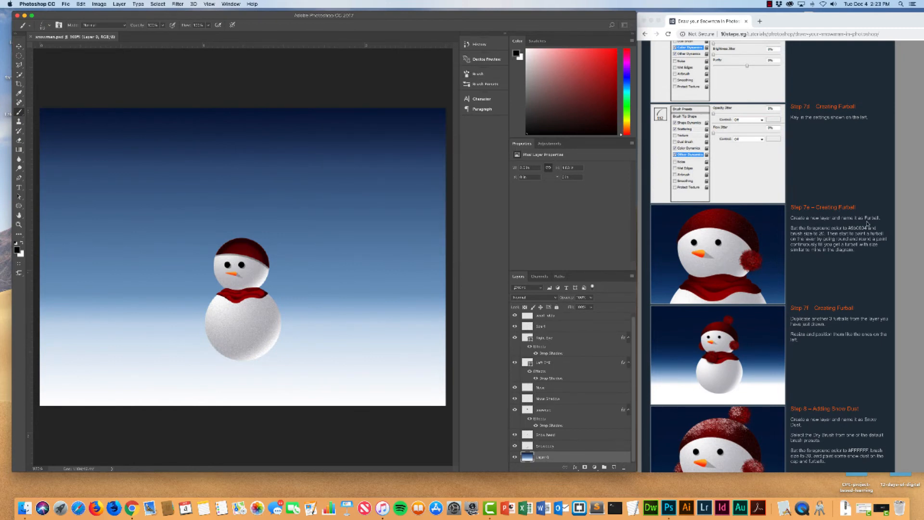
- Create a new layer directly above the snowcap layer and name it Furball
{"action": "scroll", "coordinate": [567, 396], "scroll_direction": "up", "scroll_amount": 1}
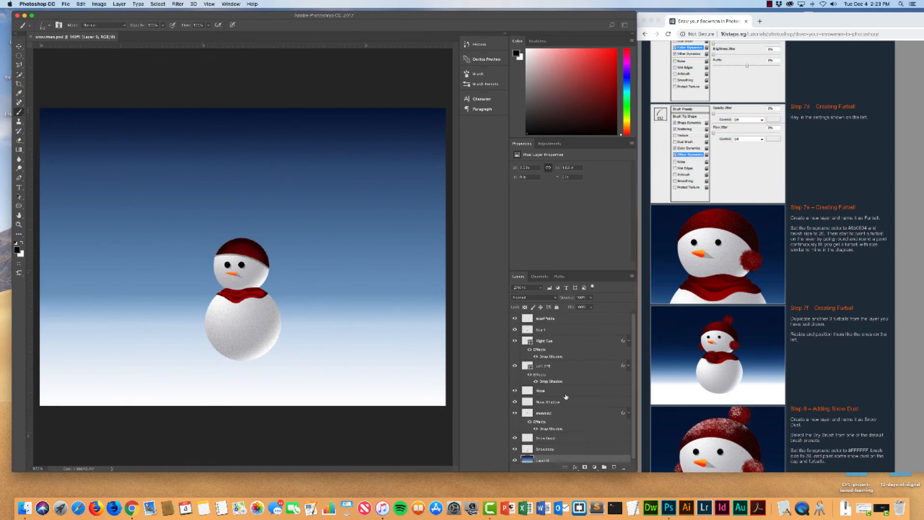
{"action": "left_click", "coordinate": [565, 320]}
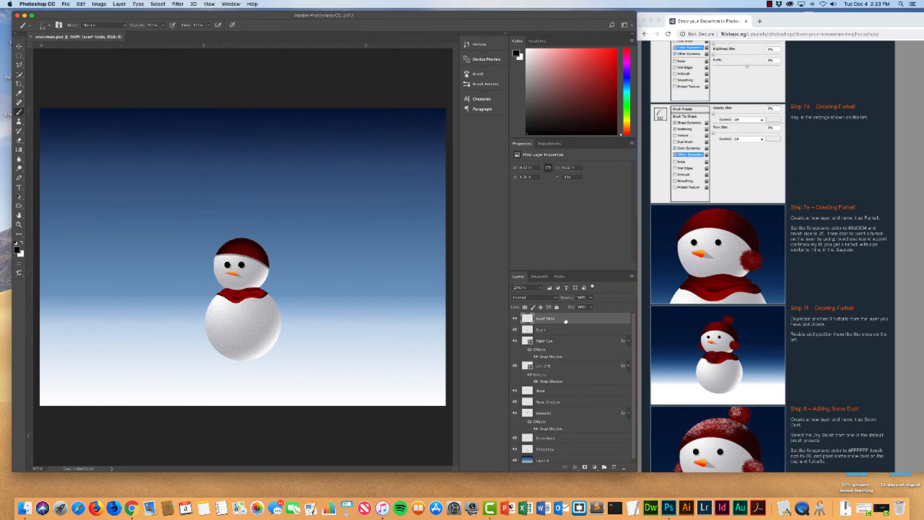
{"action": "scroll", "coordinate": [581, 396], "scroll_direction": "down", "scroll_amount": 1}
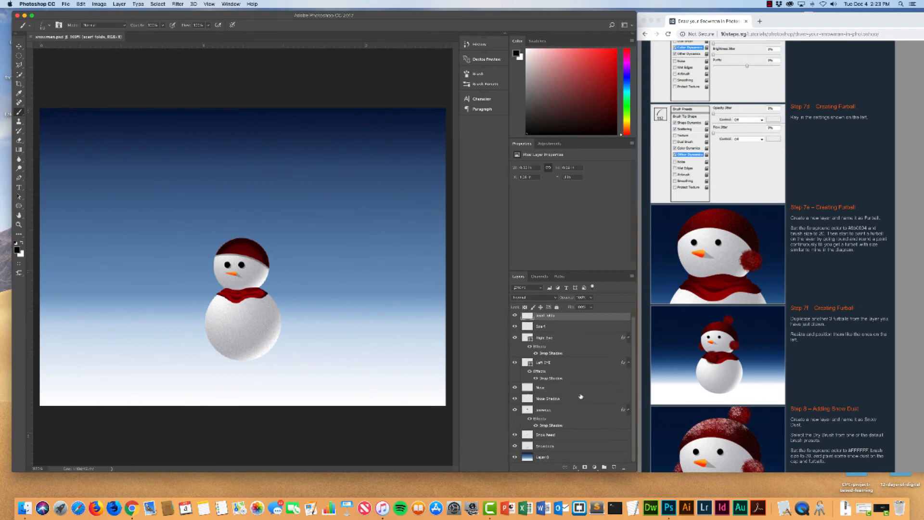
{"action": "left_click", "coordinate": [555, 409]}
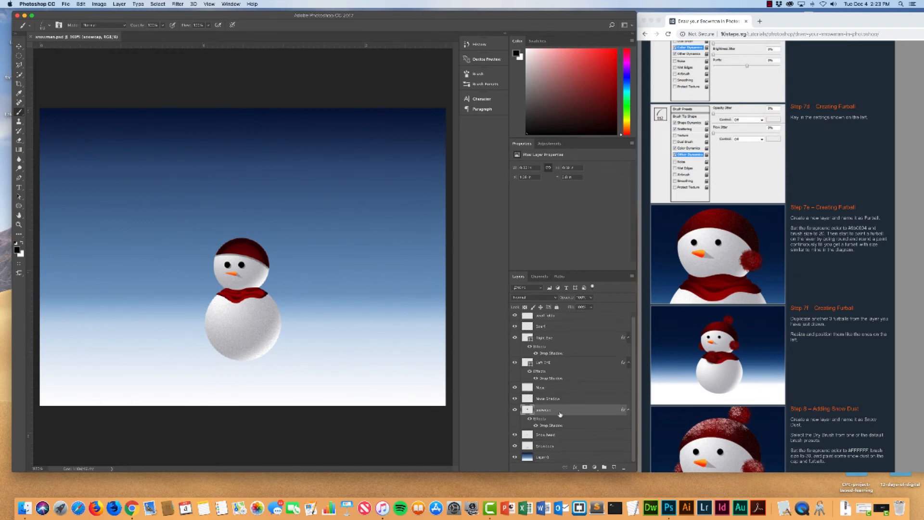
{"action": "left_click", "coordinate": [614, 467]}
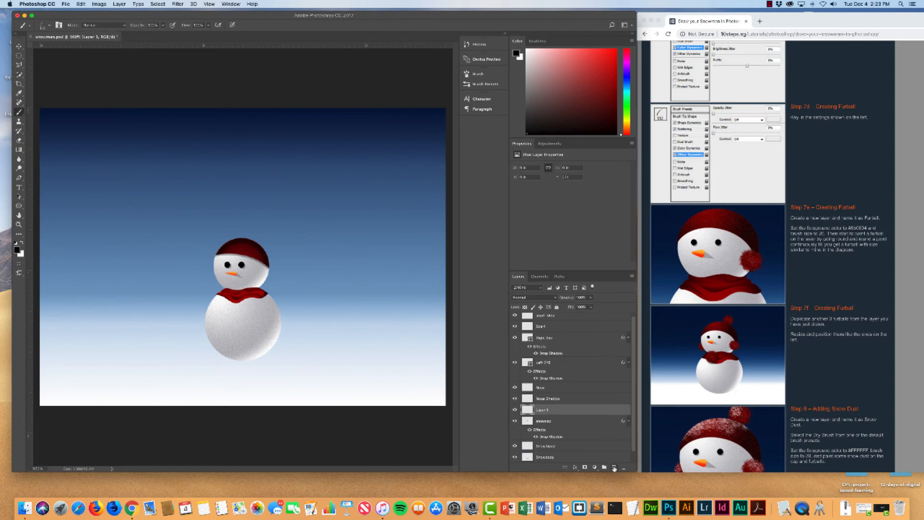
{"action": "double_click", "coordinate": [541, 410]}
{"action": "type", "text": "Furball"}
{"action": "key", "text": "Return"}
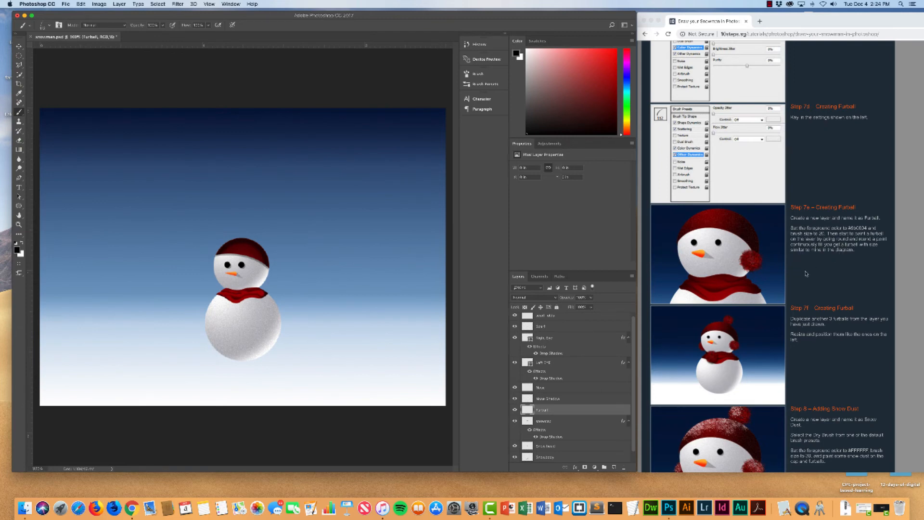
- Read the tutorial's furball painting instructions and set the brush size to 20 px
{"action": "scroll", "coordinate": [806, 274], "scroll_direction": "down", "scroll_amount": 2}
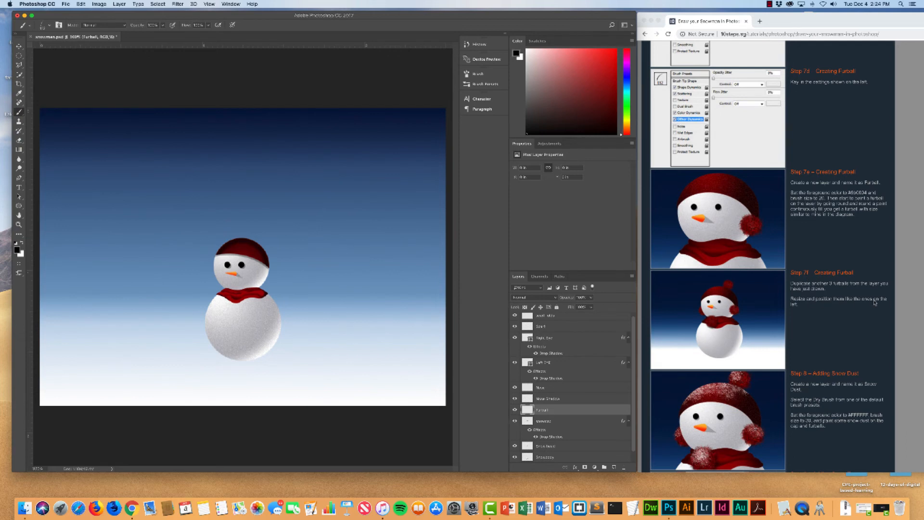
{"action": "scroll", "coordinate": [800, 291], "scroll_direction": "up", "scroll_amount": 1}
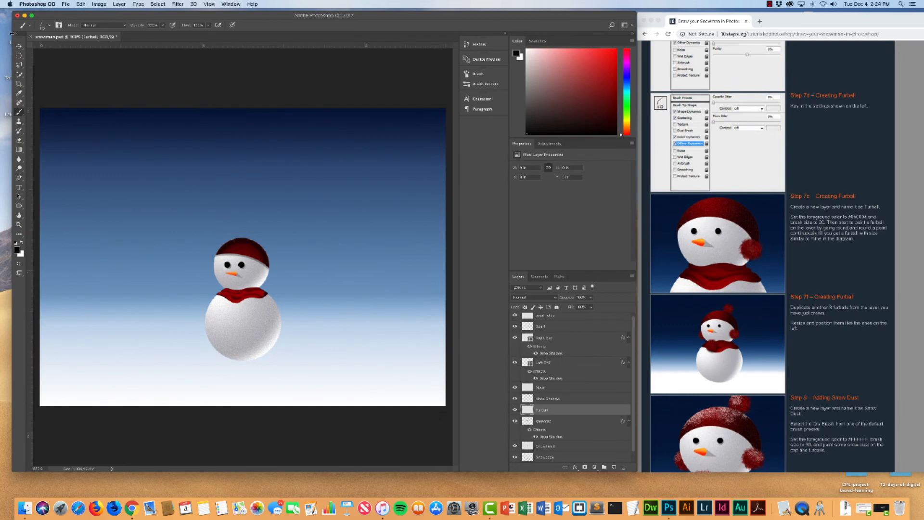
{"action": "left_click", "coordinate": [50, 26]}
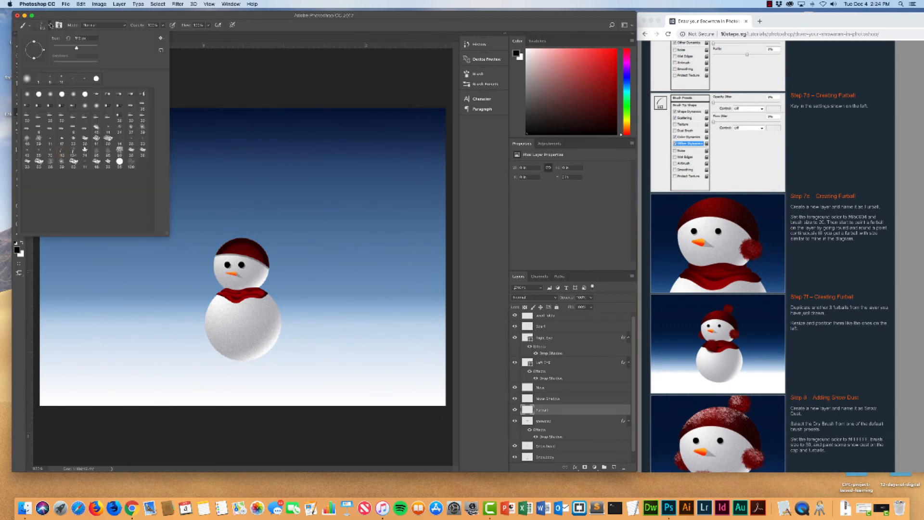
{"action": "left_click_drag", "start_coordinate": [88, 38], "coordinate": [57, 38]}
{"action": "type", "text": "20"}
{"action": "key", "text": "Return"}
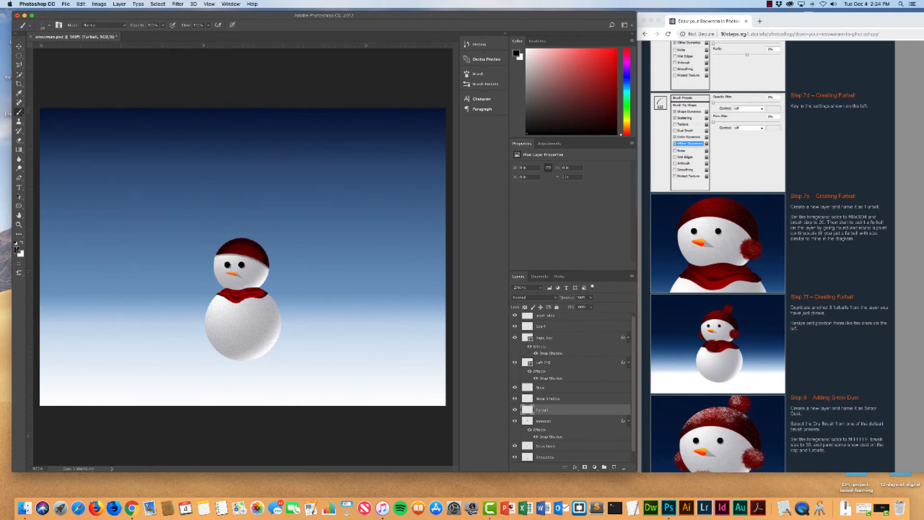
- Set the foreground colour to #9b0004, copying the hex code from the tutorial
{"action": "left_click", "coordinate": [17, 250]}
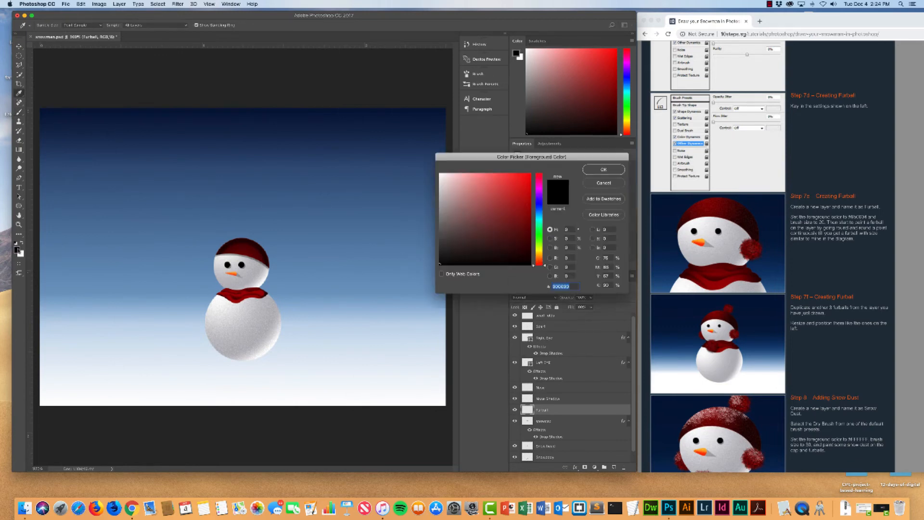
{"action": "left_click_drag", "start_coordinate": [849, 216], "coordinate": [868, 215]}
{"action": "key", "text": "super+c"}
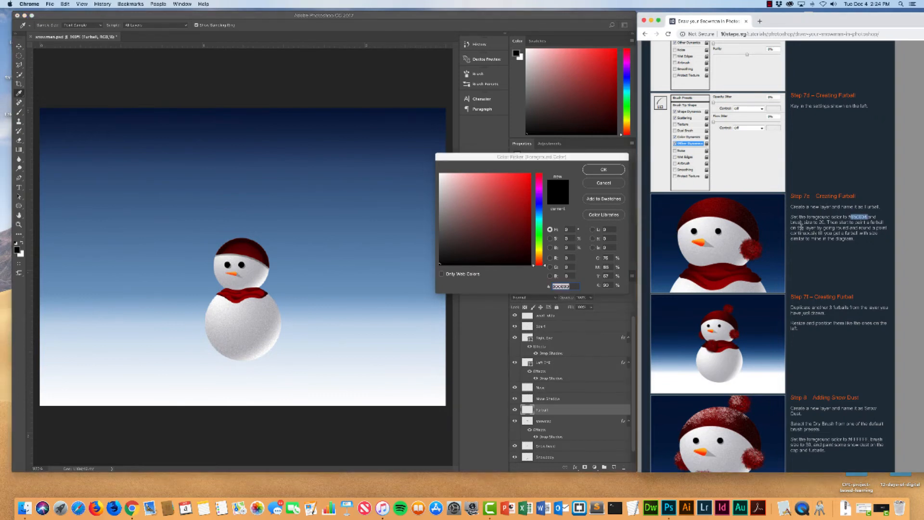
{"action": "left_click", "coordinate": [573, 287]}
{"action": "key", "text": "super+v"}
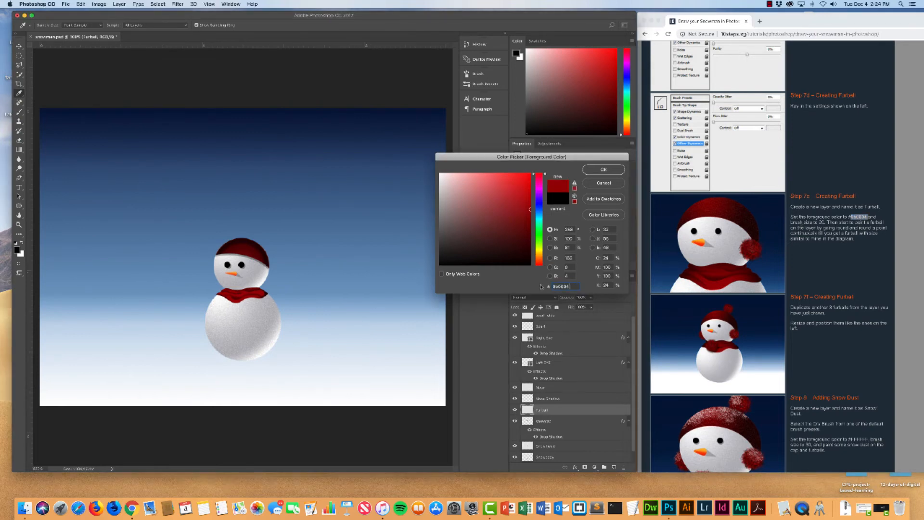
{"action": "left_click", "coordinate": [613, 171]}
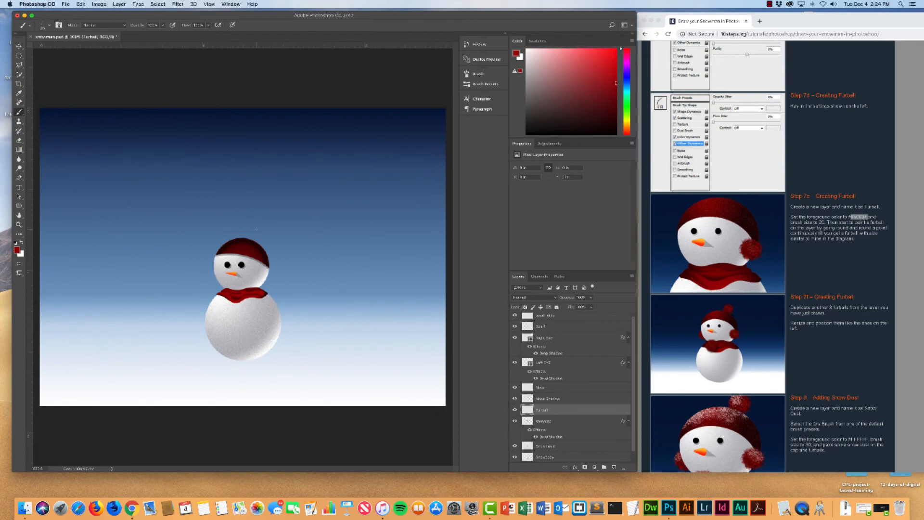
- Try to paint a furball on the Furball layer at the hat's lower right edge, and undo it
{"action": "scroll", "coordinate": [257, 228], "scroll_direction": "up", "scroll_amount": 3}
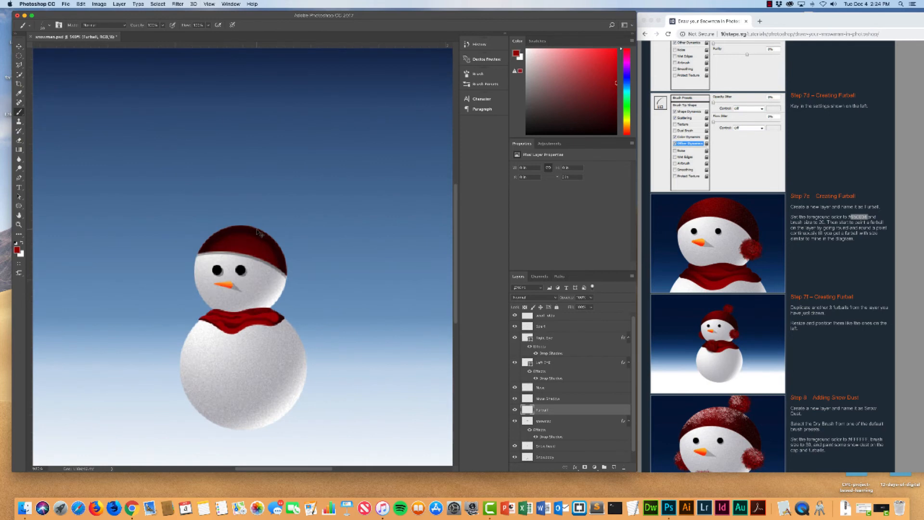
{"action": "scroll", "coordinate": [259, 233], "scroll_direction": "up", "scroll_amount": 1}
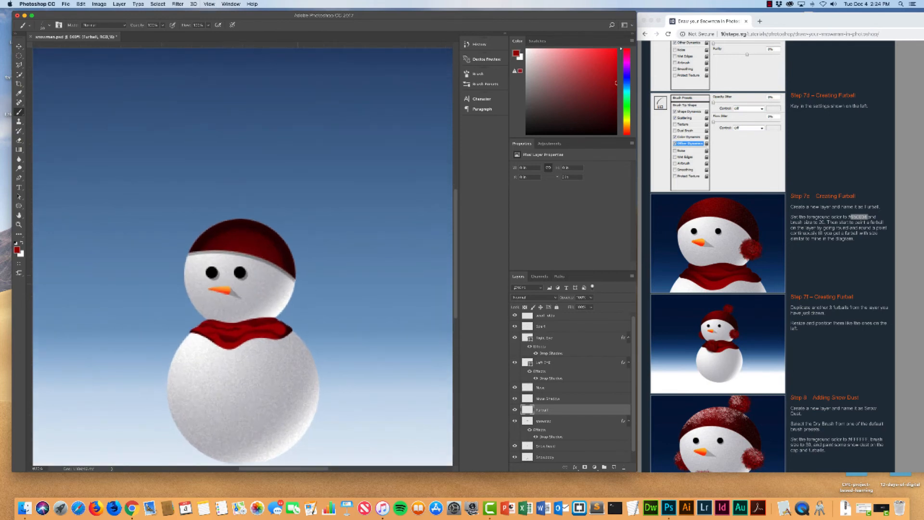
{"action": "mouse_move", "coordinate": [295, 277]}
{"action": "left_mouse_down"}
{"action": "mouse_move", "coordinate": [303, 280]}
{"action": "mouse_move", "coordinate": [295, 282]}
{"action": "mouse_move", "coordinate": [298, 272]}
{"action": "mouse_move", "coordinate": [297, 289]}
{"action": "mouse_move", "coordinate": [303, 272]}
{"action": "mouse_move", "coordinate": [305, 281]}
{"action": "left_mouse_up"}
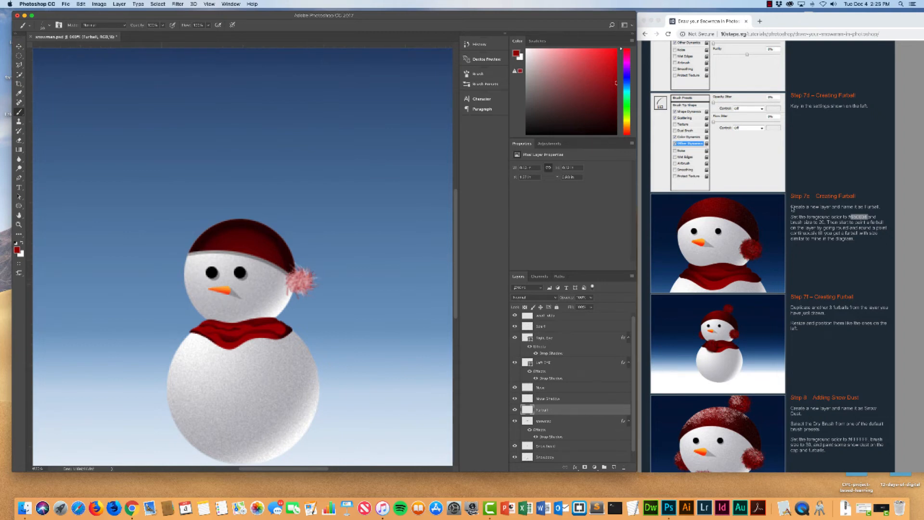
{"action": "scroll", "coordinate": [833, 205], "scroll_direction": "up", "scroll_amount": 5}
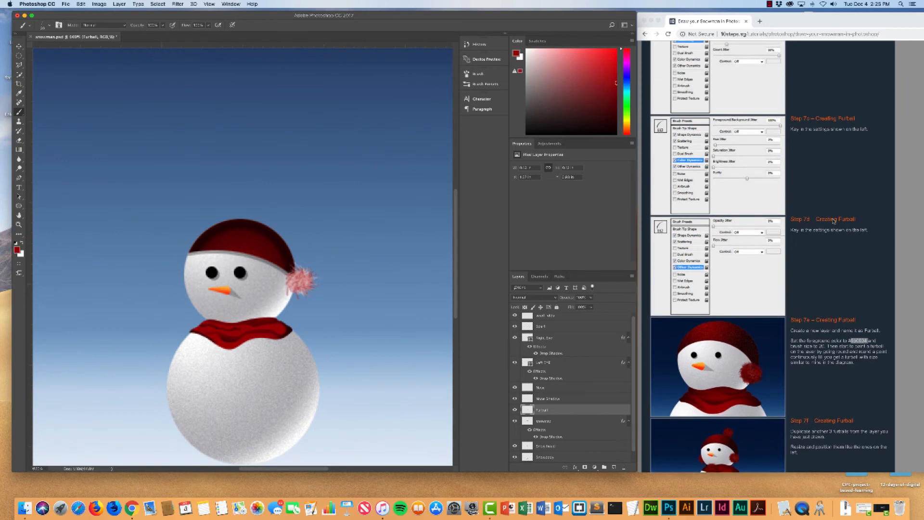
{"action": "scroll", "coordinate": [827, 222], "scroll_direction": "up", "scroll_amount": 3}
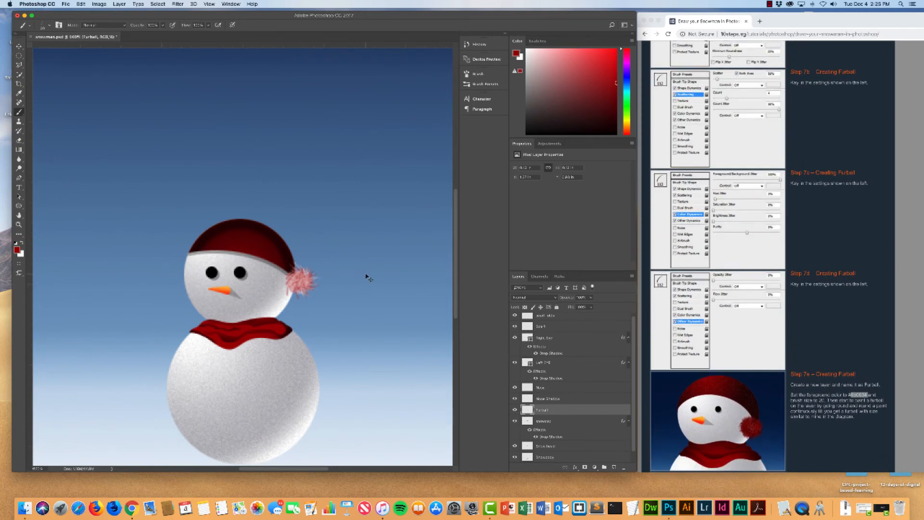
{"action": "key", "text": "super+z"}
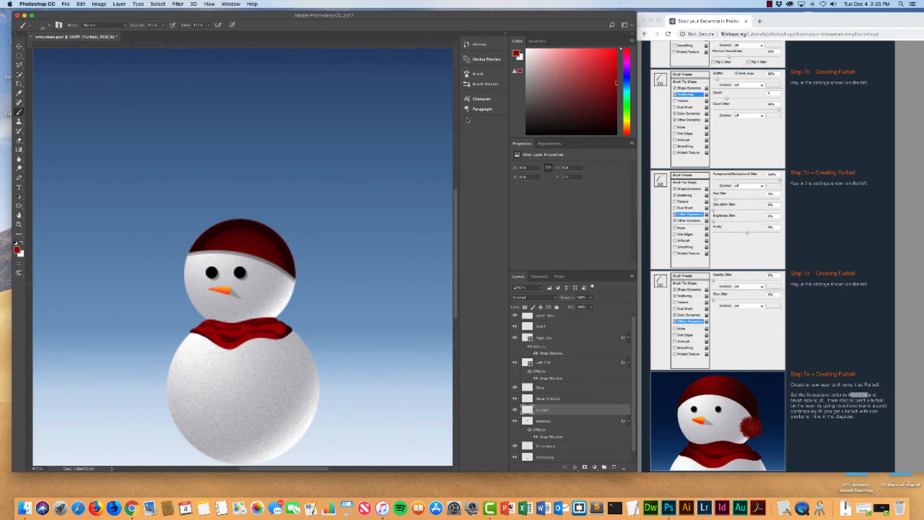
- Recheck the brush's Color Dynamics settings against the tutorial's furball steps and close the brush settings
{"action": "left_click", "coordinate": [474, 73]}
{"action": "left_click", "coordinate": [480, 82]}
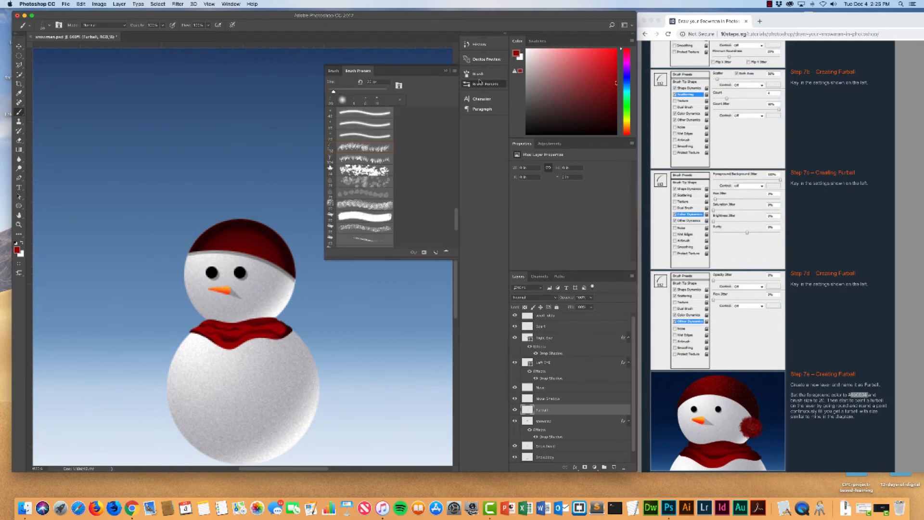
{"action": "left_click", "coordinate": [479, 75]}
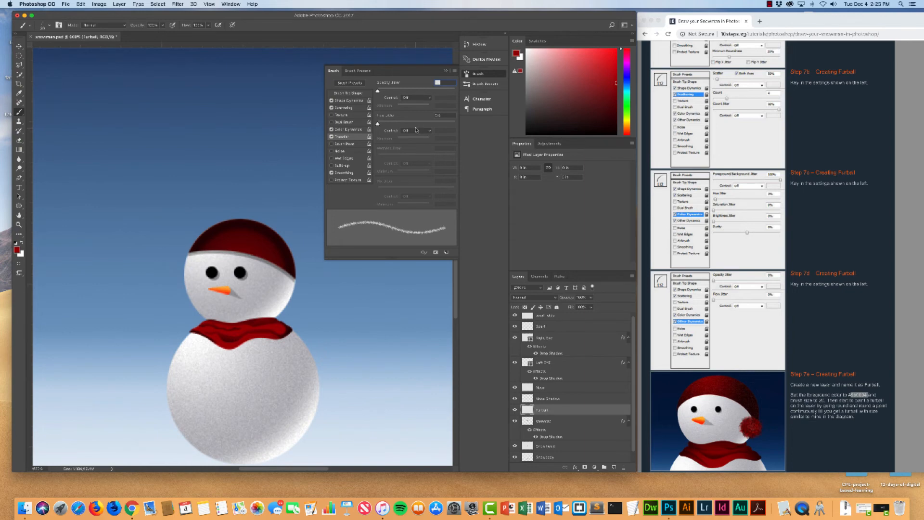
{"action": "left_click", "coordinate": [348, 129]}
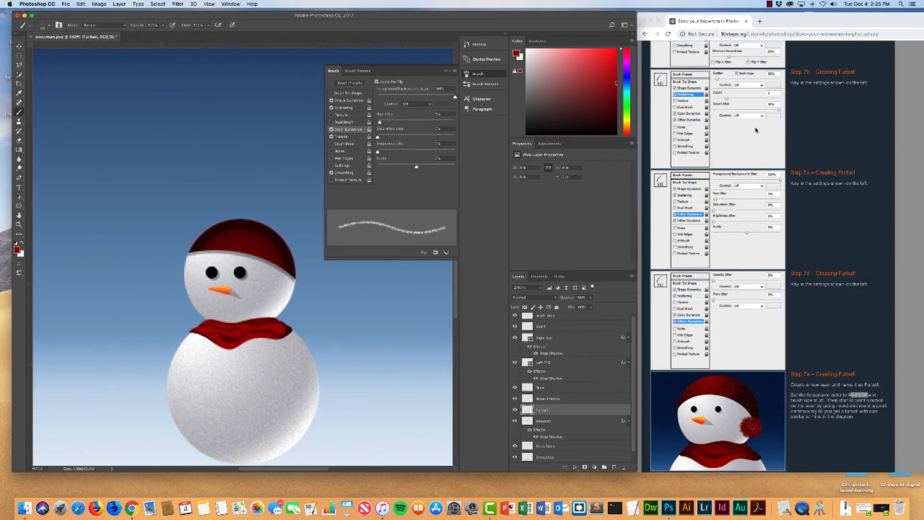
{"action": "scroll", "coordinate": [751, 147], "scroll_direction": "up", "scroll_amount": 3}
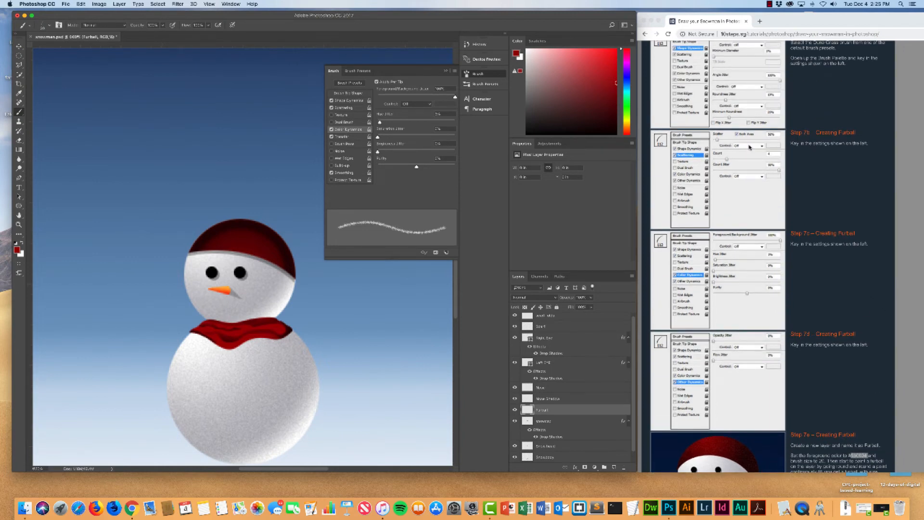
{"action": "scroll", "coordinate": [750, 147], "scroll_direction": "down", "scroll_amount": 2}
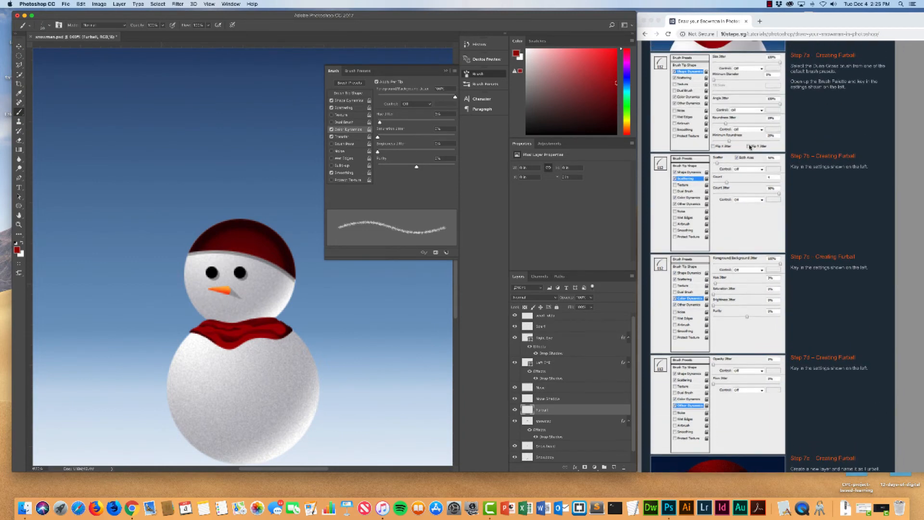
{"action": "scroll", "coordinate": [750, 147], "scroll_direction": "down", "scroll_amount": 5}
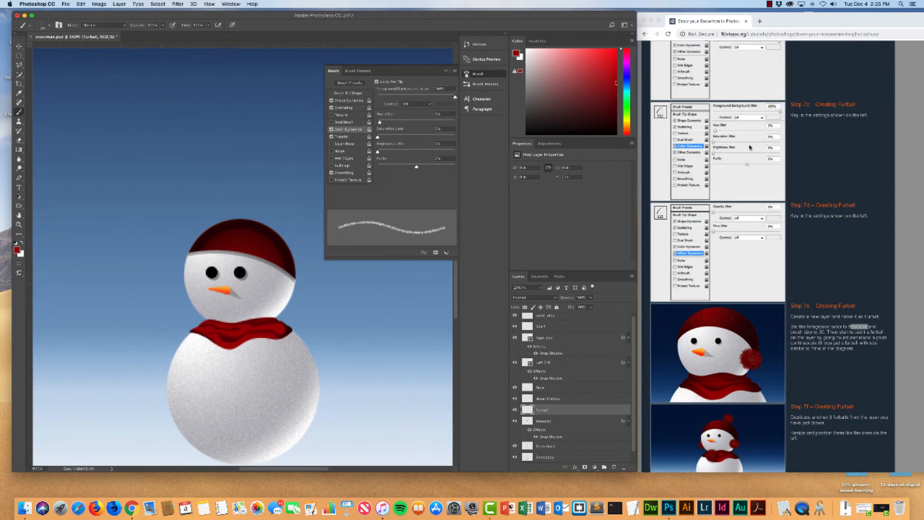
{"action": "scroll", "coordinate": [749, 147], "scroll_direction": "down", "scroll_amount": 3}
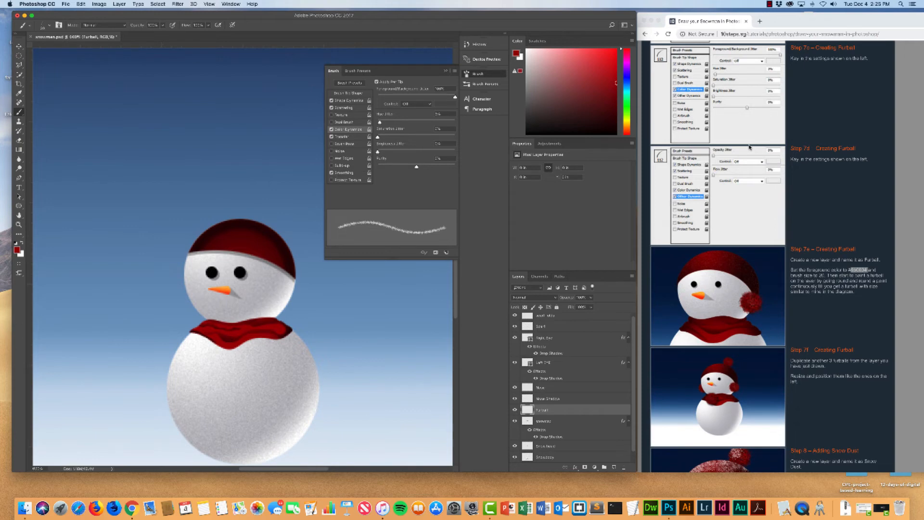
{"action": "left_click", "coordinate": [446, 71]}
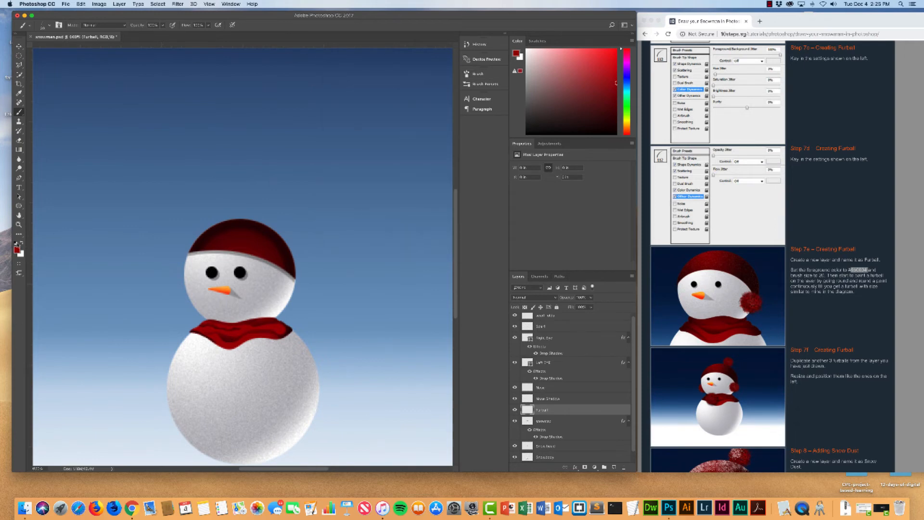
- Set the background colour to black
{"action": "left_click", "coordinate": [21, 253]}
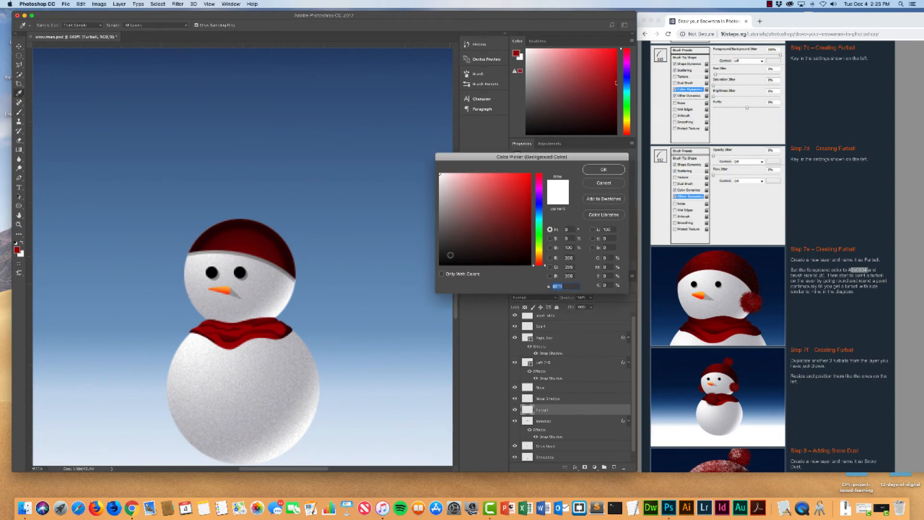
{"action": "left_click_drag", "start_coordinate": [450, 255], "coordinate": [418, 283]}
{"action": "left_click", "coordinate": [604, 169]}
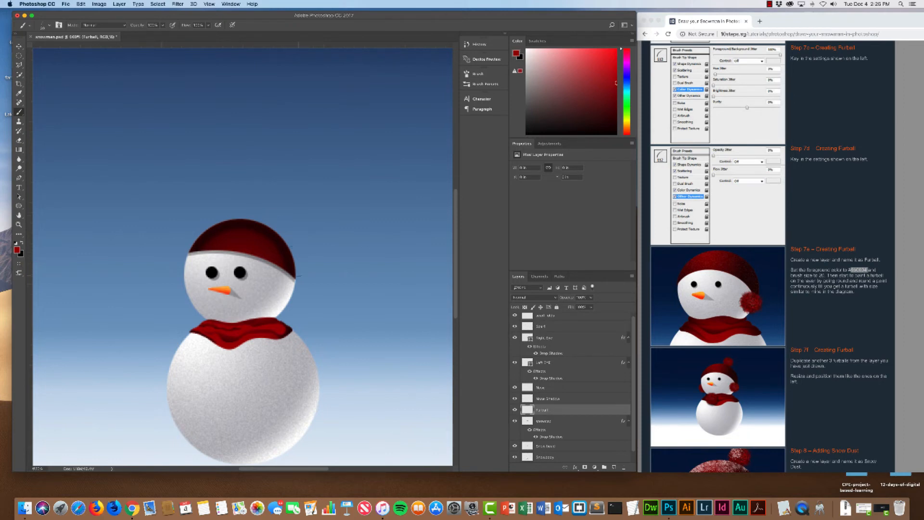
- Paint a round furball on the Furball layer at the hat's lower right edge and check the tutorial's following steps
{"action": "mouse_move", "coordinate": [298, 274]}
{"action": "left_mouse_down"}
{"action": "mouse_move", "coordinate": [284, 279]}
{"action": "mouse_move", "coordinate": [303, 270]}
{"action": "mouse_move", "coordinate": [299, 284]}
{"action": "mouse_move", "coordinate": [284, 279]}
{"action": "mouse_move", "coordinate": [307, 280]}
{"action": "left_mouse_up"}
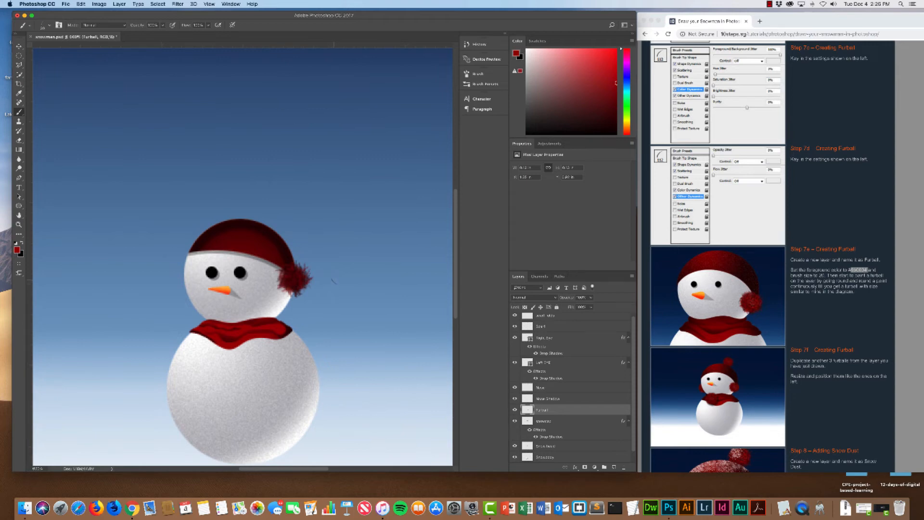
{"action": "scroll", "coordinate": [586, 346], "scroll_direction": "down", "scroll_amount": 1}
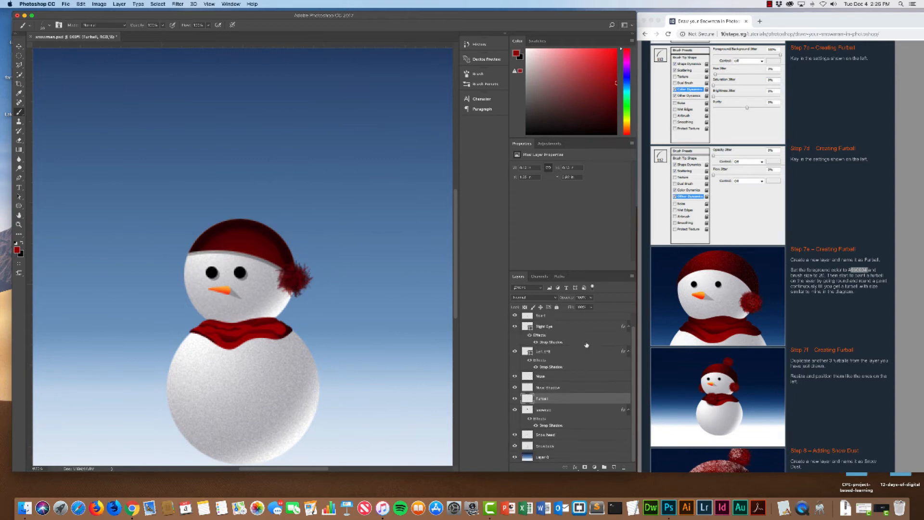
{"action": "scroll", "coordinate": [704, 334], "scroll_direction": "down", "scroll_amount": 3}
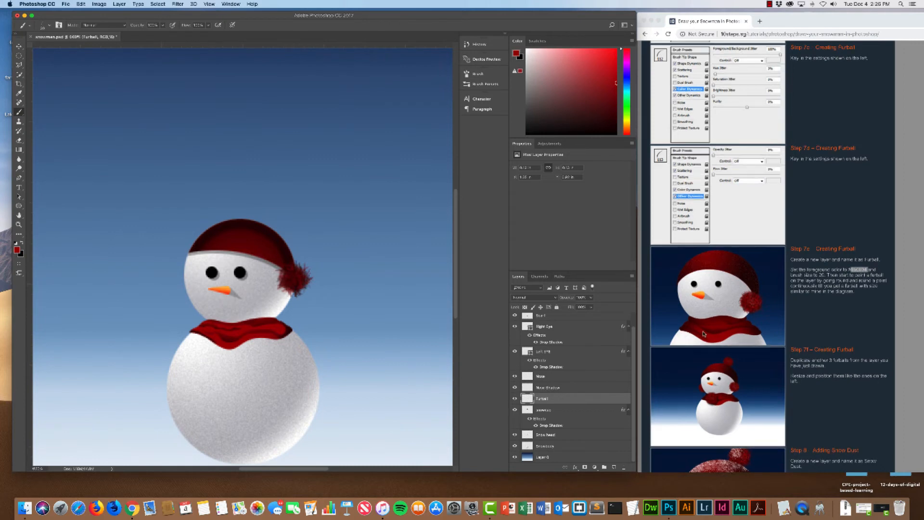
{"action": "scroll", "coordinate": [704, 334], "scroll_direction": "down", "scroll_amount": 3}
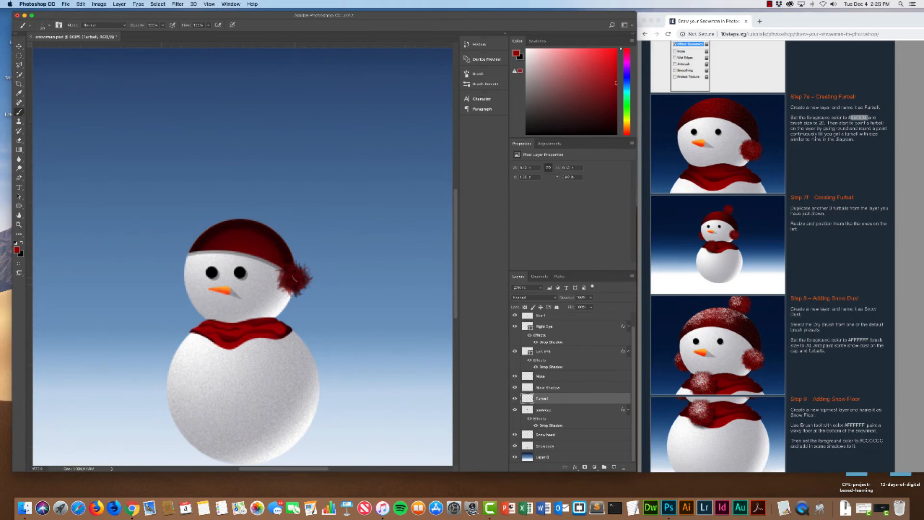
- Duplicate the furball to the opposite side of the head and place the copy's layer beneath the snowman's head layer
{"action": "left_click", "coordinate": [18, 46]}
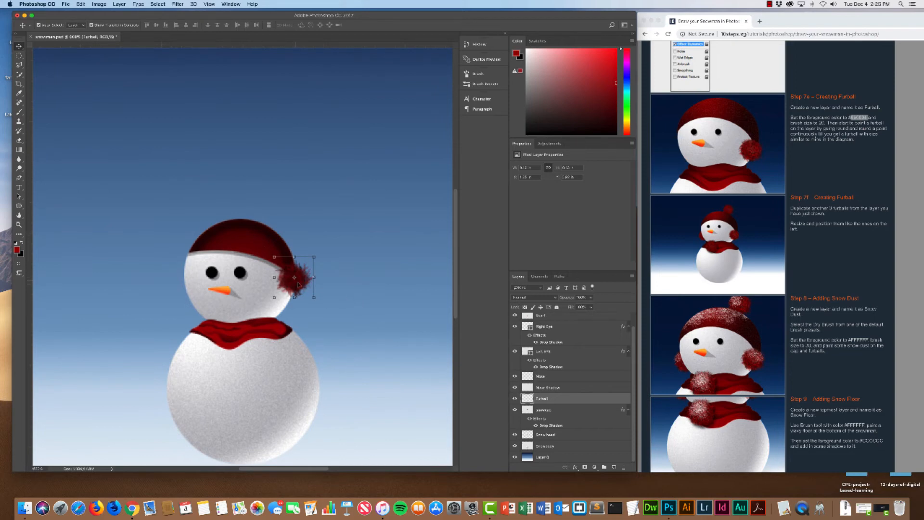
{"action": "left_click_drag", "start_coordinate": [300, 287], "coordinate": [190, 293]}
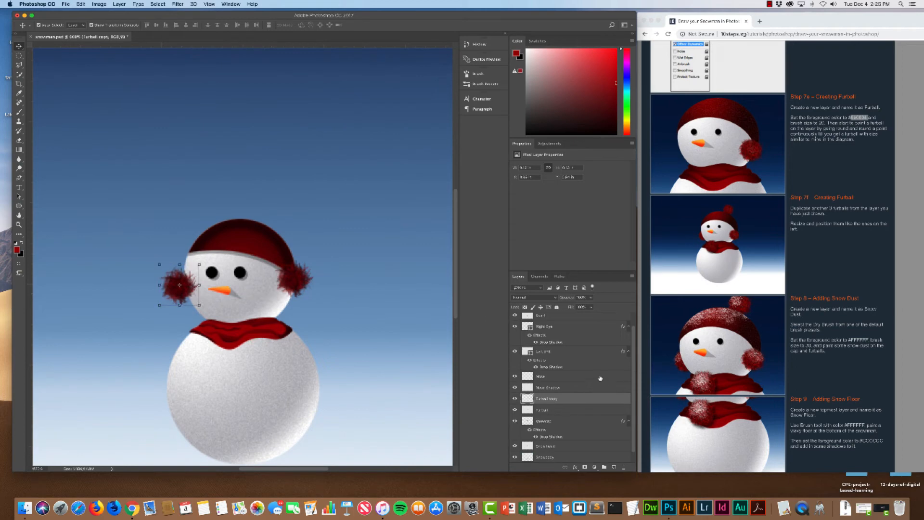
{"action": "scroll", "coordinate": [595, 371], "scroll_direction": "down", "scroll_amount": 1}
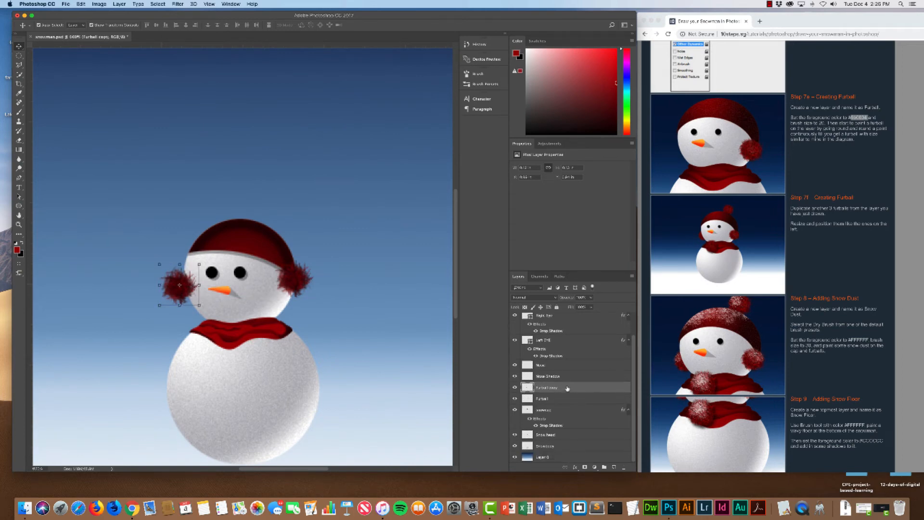
{"action": "left_click_drag", "start_coordinate": [566, 389], "coordinate": [571, 439]}
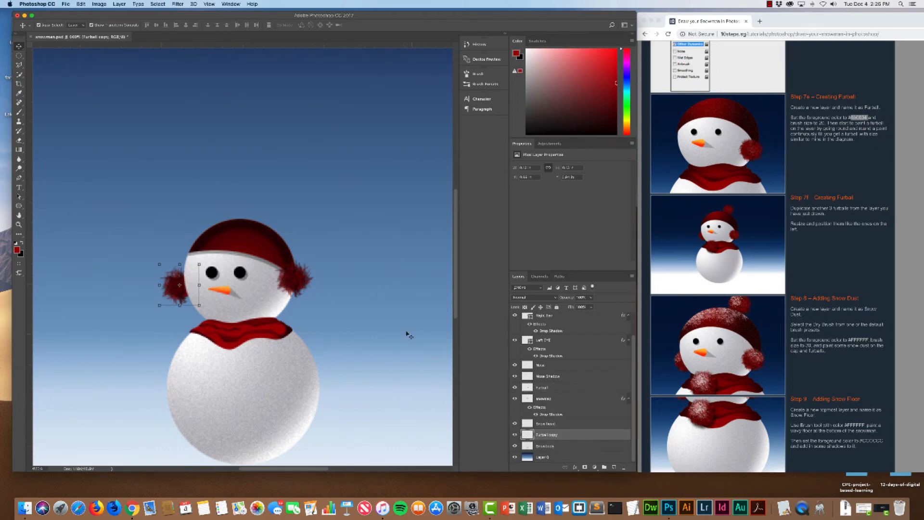
- Shift the copied furball inward and rotate it so that it peeks out from behind the head
{"action": "left_click_drag", "start_coordinate": [176, 293], "coordinate": [179, 292]}
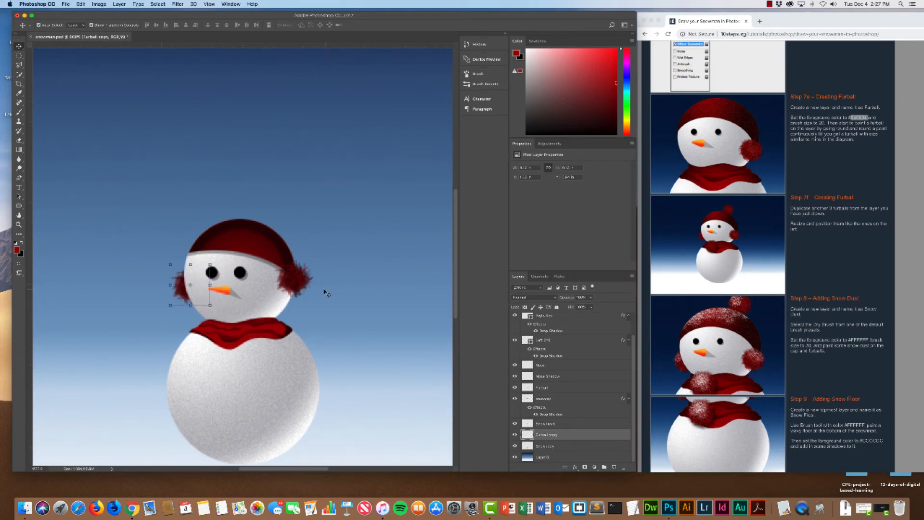
{"action": "left_click_drag", "start_coordinate": [179, 294], "coordinate": [177, 294]}
{"action": "left_click_drag", "start_coordinate": [166, 311], "coordinate": [182, 288]}
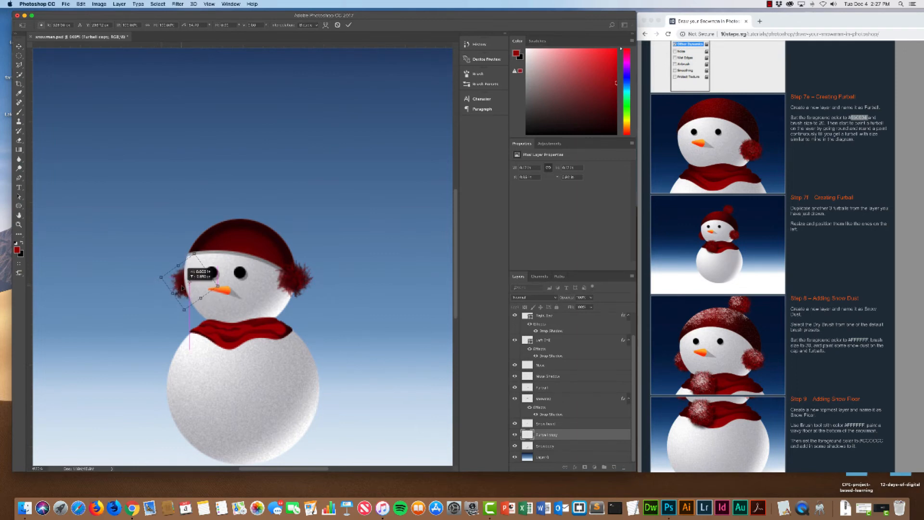
{"action": "key", "text": "Return"}
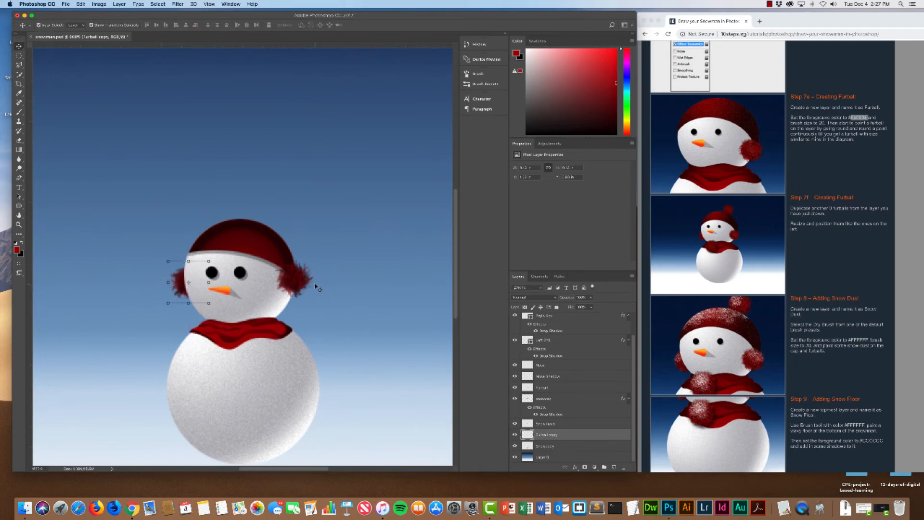
- Rename the copied furball layer as Furball right ear
{"action": "double_click", "coordinate": [543, 435]}
{"action": "left_click", "coordinate": [562, 436]}
{"action": "key", "text": "BackSpace"}
{"action": "key", "text": "BackSpace"}
{"action": "key", "text": "BackSpace"}
{"action": "key", "text": "BackSpace"}
{"action": "key", "text": "BackSpace"}
{"action": "type", "text": "right ear"}
{"action": "key", "text": "Return"}
- Rename the original Furball layer as Furball left ear
{"action": "left_click", "coordinate": [553, 391]}
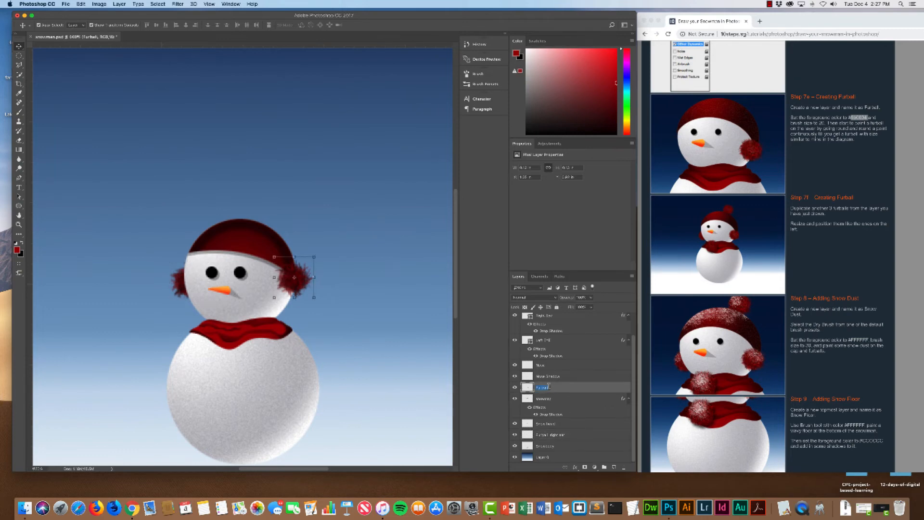
{"action": "double_click", "coordinate": [543, 388]}
{"action": "type", "text": "left ear"}
{"action": "key", "text": "Return"}
- Duplicate the left ear furball onto the top of the cap and rotate the copy to follow the cap's slope
{"action": "left_click_drag", "start_coordinate": [304, 286], "coordinate": [265, 220]}
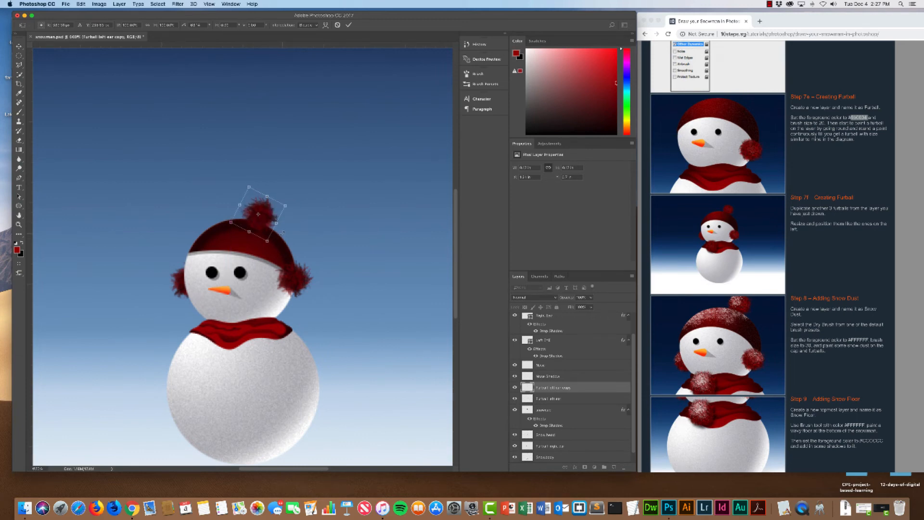
{"action": "left_click_drag", "start_coordinate": [267, 246], "coordinate": [264, 224]}
{"action": "scroll", "coordinate": [580, 373], "scroll_direction": "down", "scroll_amount": 1}
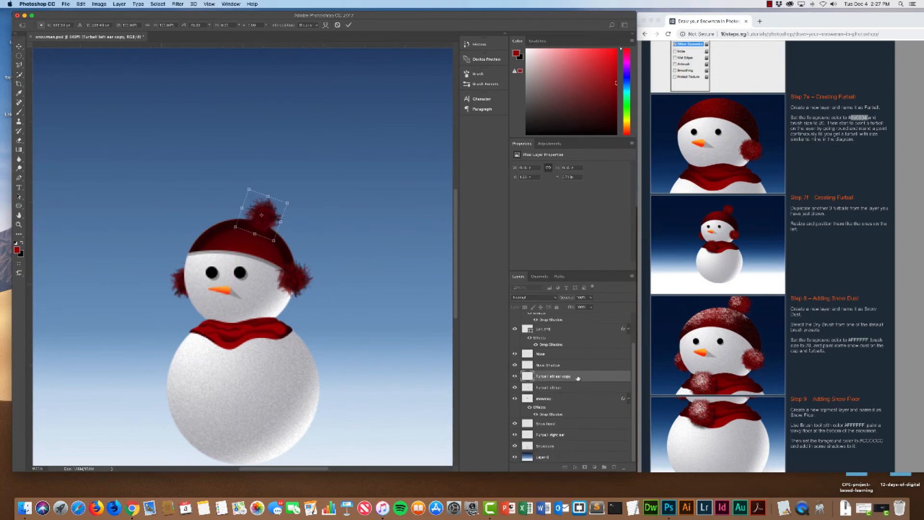
{"action": "key", "text": "Return"}
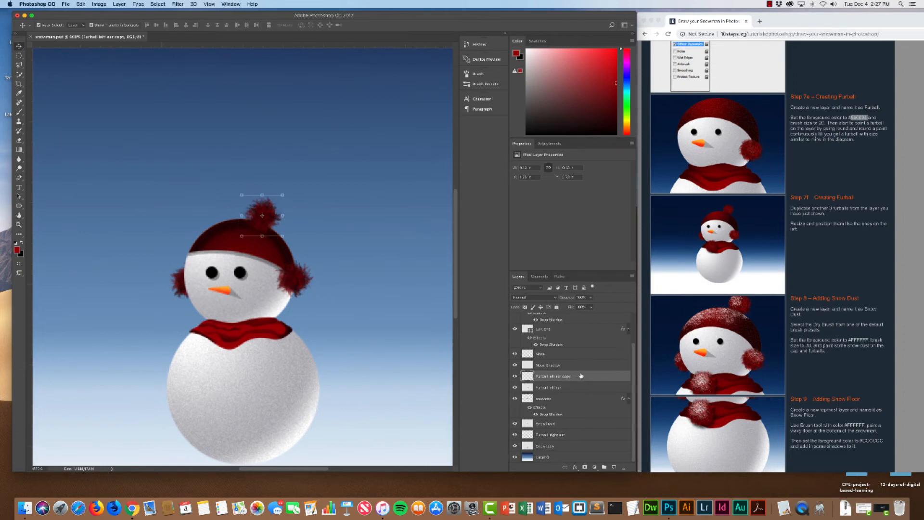
- Rename the copied furball layer on top of the cap as Furball cap
{"action": "double_click", "coordinate": [580, 376]}
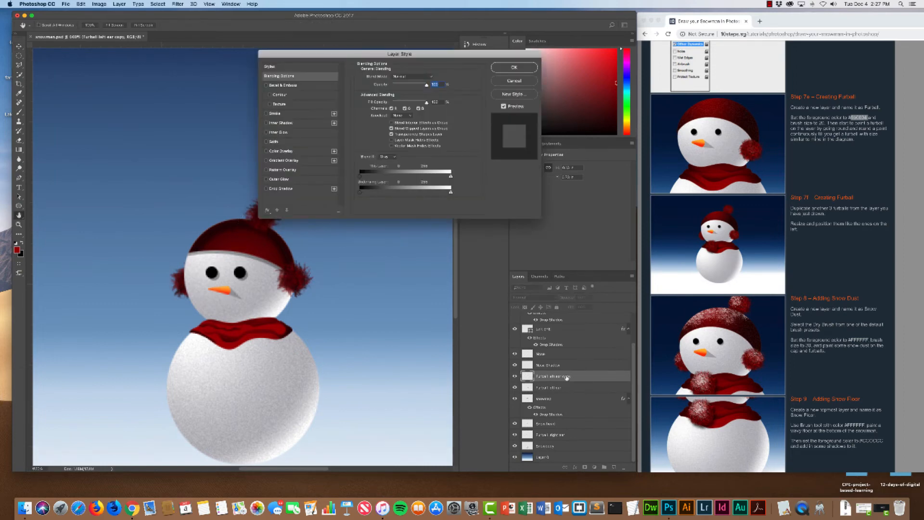
{"action": "left_click", "coordinate": [518, 82]}
{"action": "double_click", "coordinate": [558, 375]}
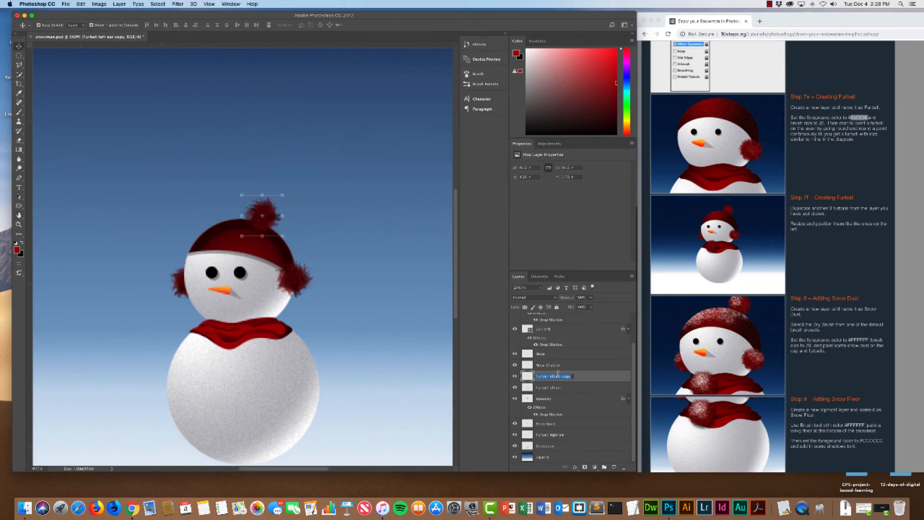
{"action": "key", "text": "Right"}
{"action": "key", "text": "BackSpace"}
{"action": "key", "text": "BackSpace"}
{"action": "key", "text": "BackSpace"}
{"action": "key", "text": "BackSpace"}
{"action": "key", "text": "BackSpace"}
{"action": "key", "text": "BackSpace"}
{"action": "key", "text": "BackSpace"}
{"action": "type", "text": "cap"}
{"action": "key", "text": "Return"}
- Place the Furball cap layer beneath the cap layer, then move the furball farther down the cap's right slope and rotate it
{"action": "left_click_drag", "start_coordinate": [568, 378], "coordinate": [569, 423]}
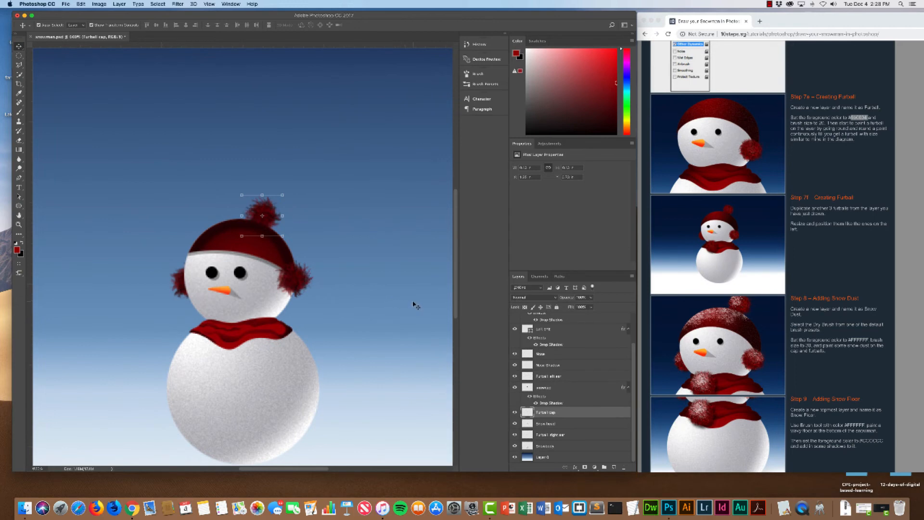
{"action": "scroll", "coordinate": [734, 356], "scroll_direction": "up", "scroll_amount": 1}
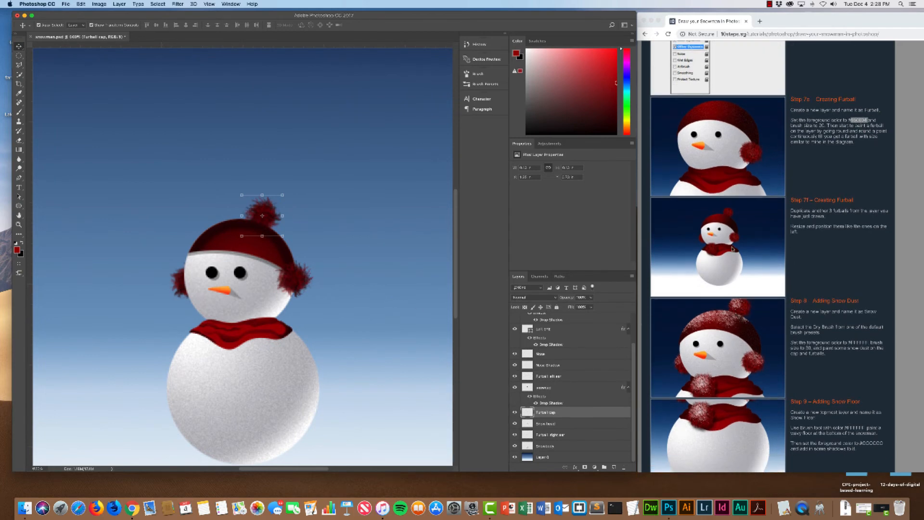
{"action": "left_click_drag", "start_coordinate": [268, 221], "coordinate": [281, 232]}
{"action": "key", "text": "ctrl+t"}
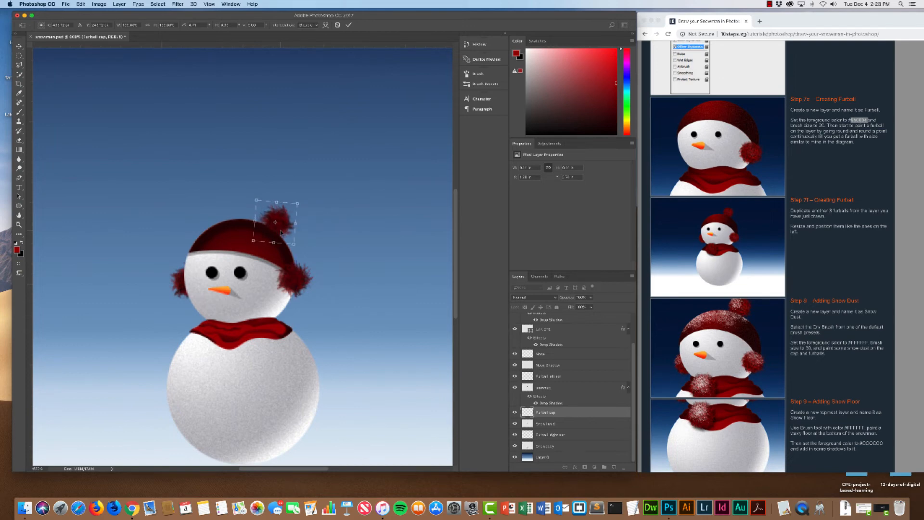
{"action": "key", "text": "Return"}
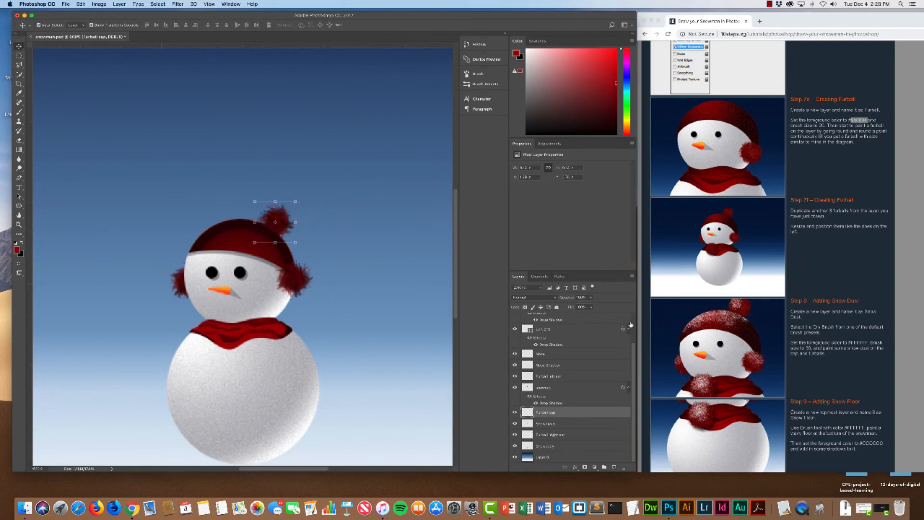
- Duplicate the cap furball onto the scarf, place the copy at the top of the layer stack and shift it toward the scarf's left side
{"action": "scroll", "coordinate": [726, 331], "scroll_direction": "down", "scroll_amount": 2}
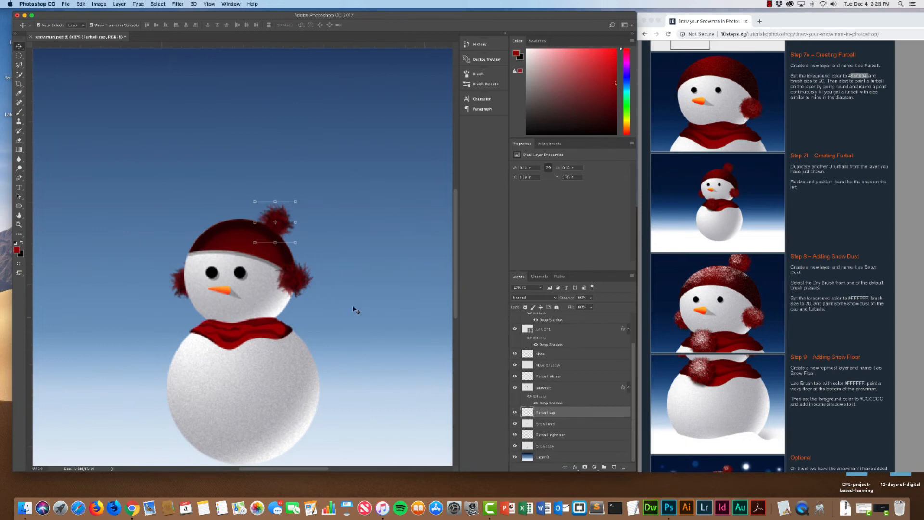
{"action": "scroll", "coordinate": [354, 310], "scroll_direction": "down", "scroll_amount": 1}
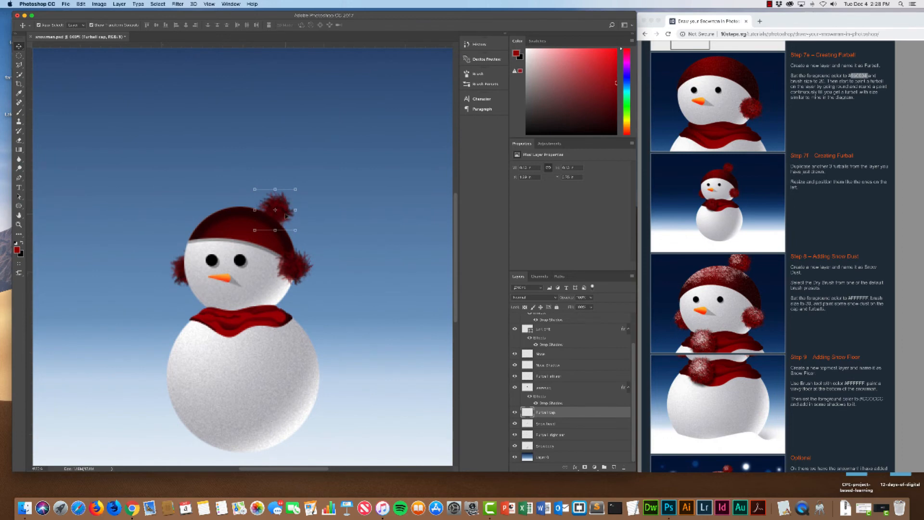
{"action": "left_click_drag", "start_coordinate": [286, 216], "coordinate": [237, 325]}
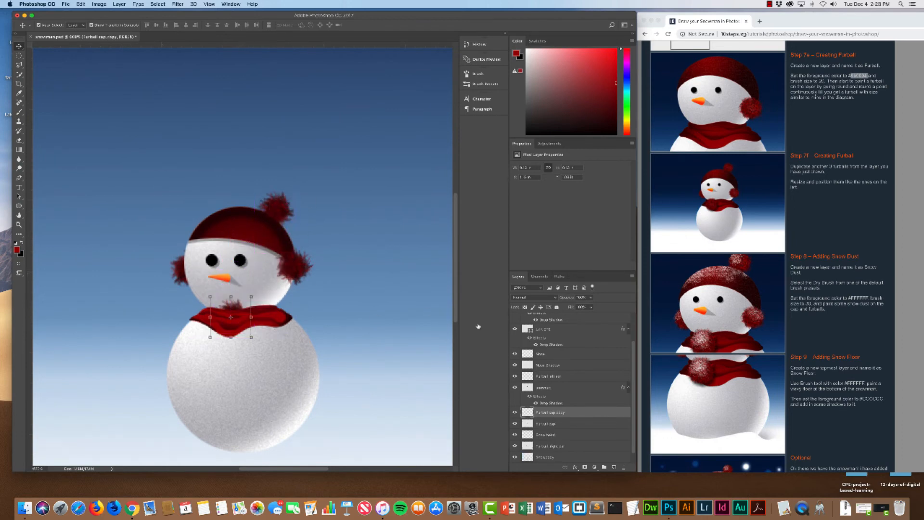
{"action": "scroll", "coordinate": [581, 392], "scroll_direction": "up", "scroll_amount": 3}
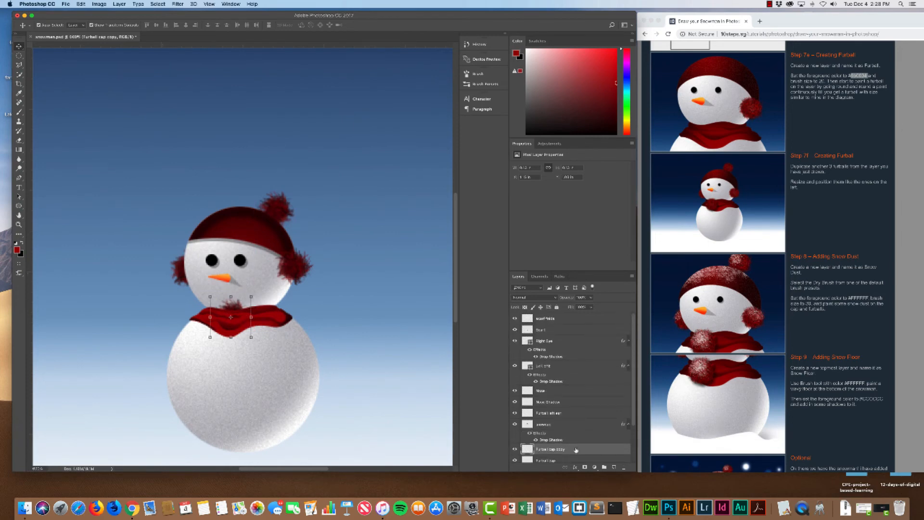
{"action": "left_click_drag", "start_coordinate": [576, 449], "coordinate": [569, 318]}
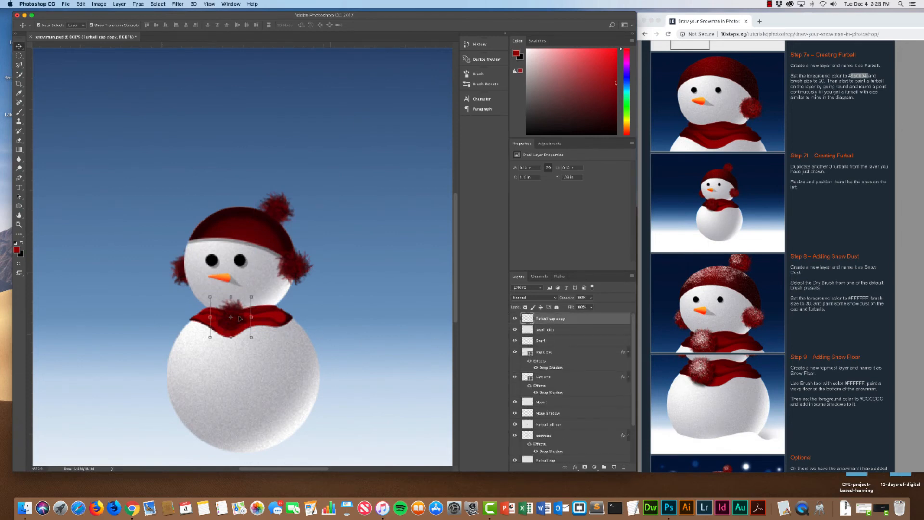
{"action": "mouse_move", "coordinate": [231, 320]}
{"action": "left_mouse_down"}
{"action": "mouse_move", "coordinate": [236, 333]}
{"action": "mouse_move", "coordinate": [226, 327]}
{"action": "left_mouse_up"}
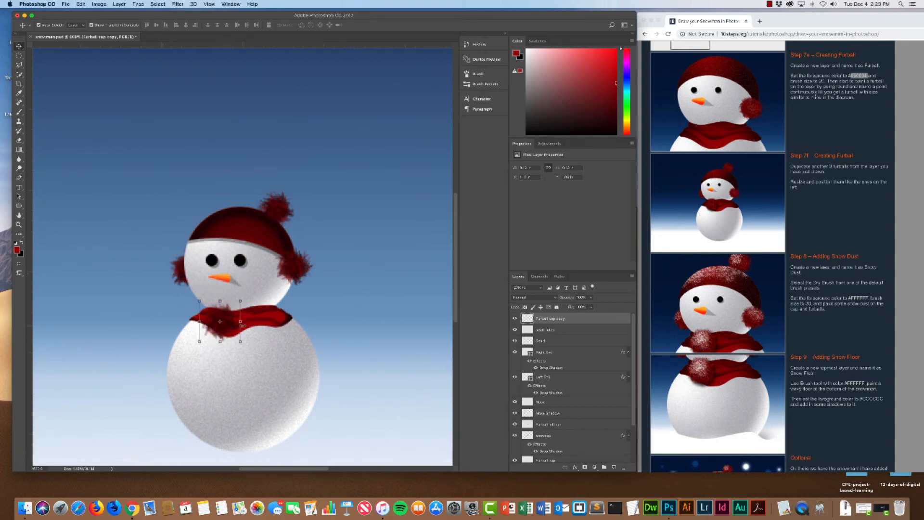
- Rename the copied furball layer on the scarf as Furball scarf
{"action": "double_click", "coordinate": [549, 318]}
{"action": "left_click", "coordinate": [567, 319]}
{"action": "key", "text": "BackSpace"}
{"action": "key", "text": "BackSpace"}
{"action": "key", "text": "BackSpace"}
{"action": "key", "text": "BackSpace"}
{"action": "key", "text": "BackSpace"}
{"action": "type", "text": "scarf"}
{"action": "key", "text": "Return"}
- Check the tutorial's snow dust step and create a new topmost layer named Snow dust
{"action": "scroll", "coordinate": [718, 284], "scroll_direction": "down", "scroll_amount": 1}
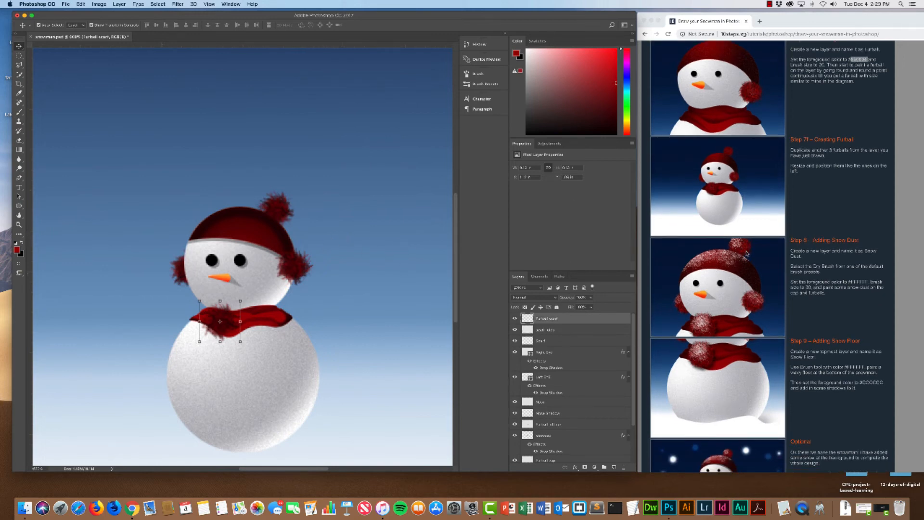
{"action": "scroll", "coordinate": [747, 254], "scroll_direction": "down", "scroll_amount": 3}
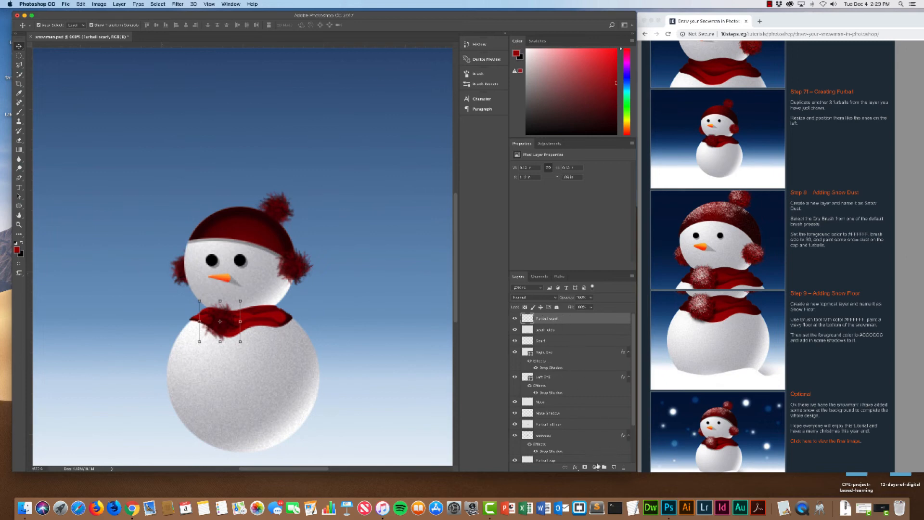
{"action": "left_click", "coordinate": [614, 467]}
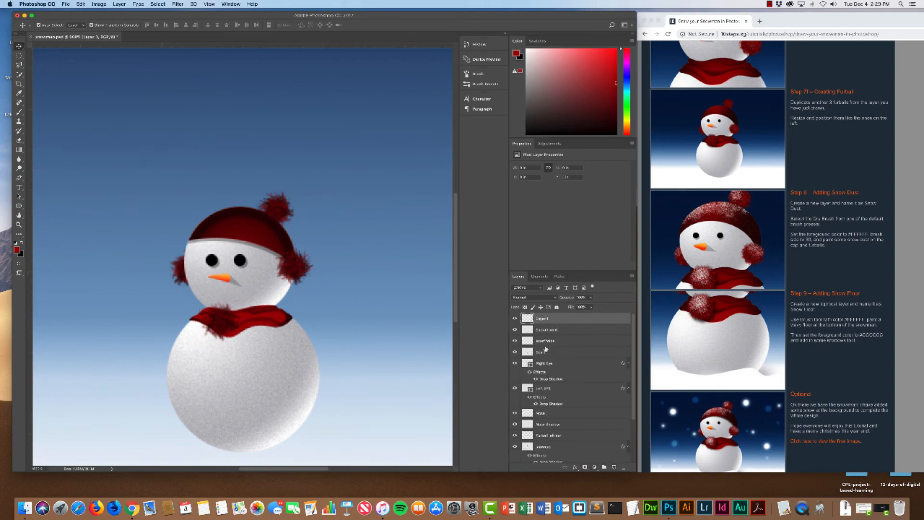
{"action": "double_click", "coordinate": [542, 320]}
{"action": "type", "text": "Snow dust"}
{"action": "key", "text": "Return"}
{"action": "scroll", "coordinate": [812, 227], "scroll_direction": "down", "scroll_amount": 1}
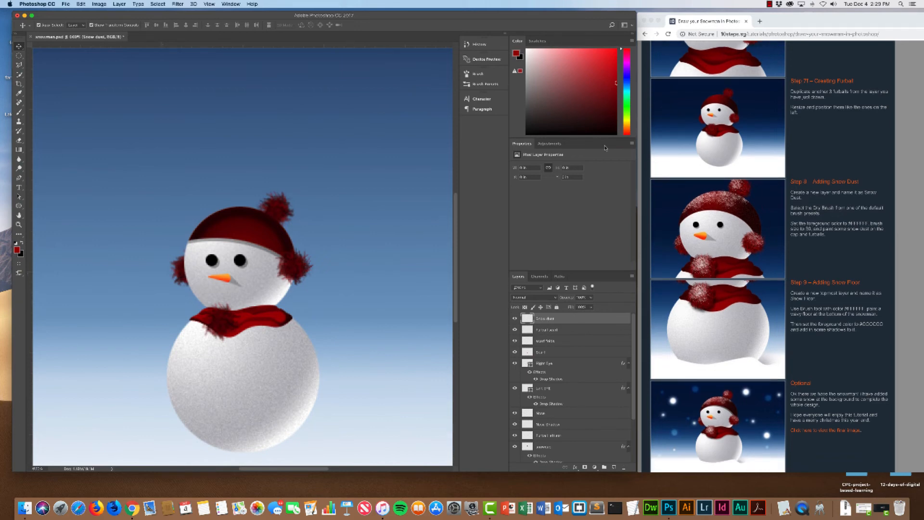
{"action": "left_click", "coordinate": [479, 84]}
{"action": "left_click", "coordinate": [365, 73]}
{"action": "left_click", "coordinate": [479, 84]}
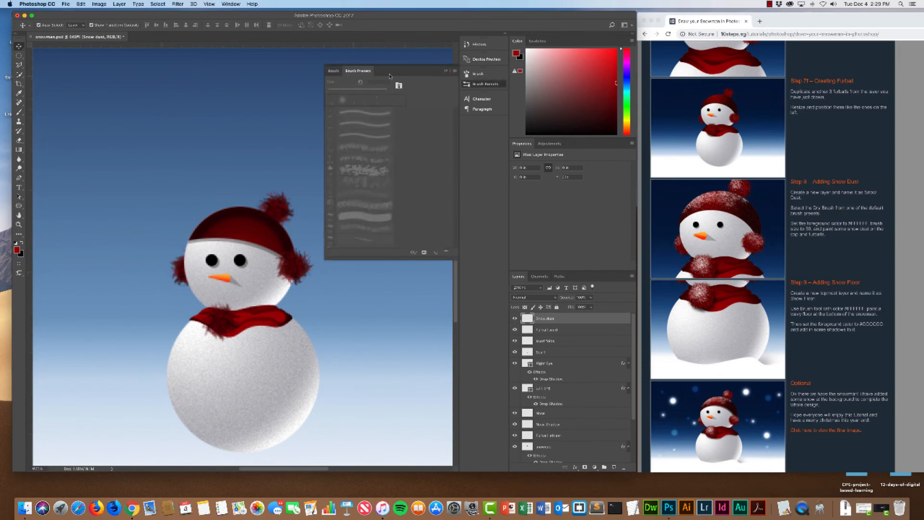
{"action": "left_click", "coordinate": [446, 72]}
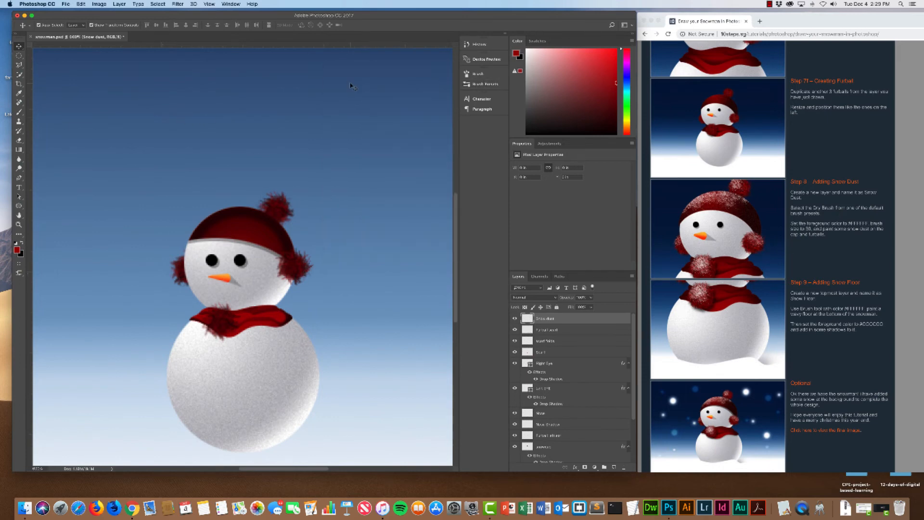
- Activate the Brush tool and look through the brush presets for the tutorial's Dry Brush, picking a faint speckled stroke
{"action": "key", "text": "b"}
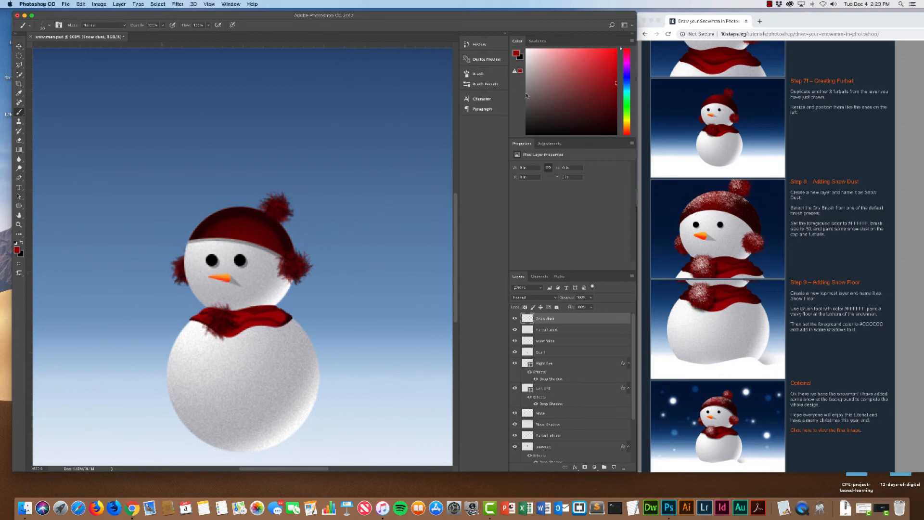
{"action": "left_click", "coordinate": [484, 84]}
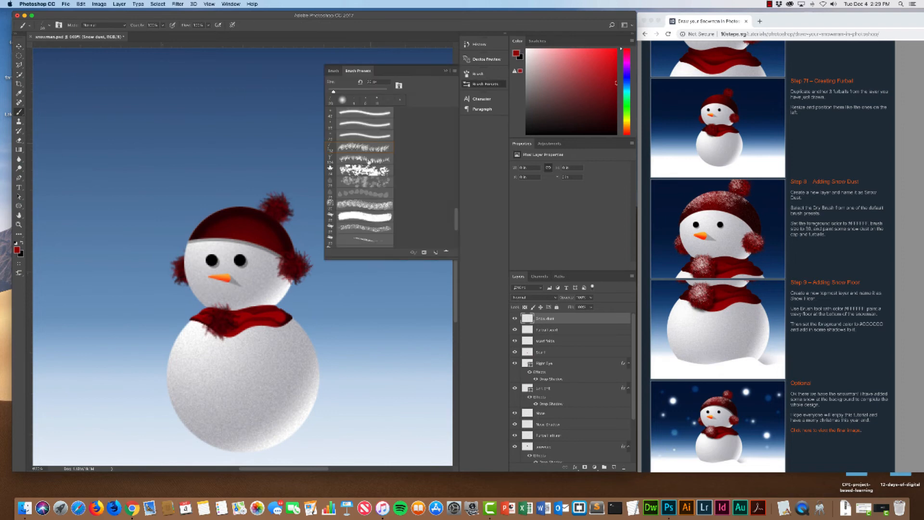
{"action": "scroll", "coordinate": [369, 166], "scroll_direction": "up", "scroll_amount": 15}
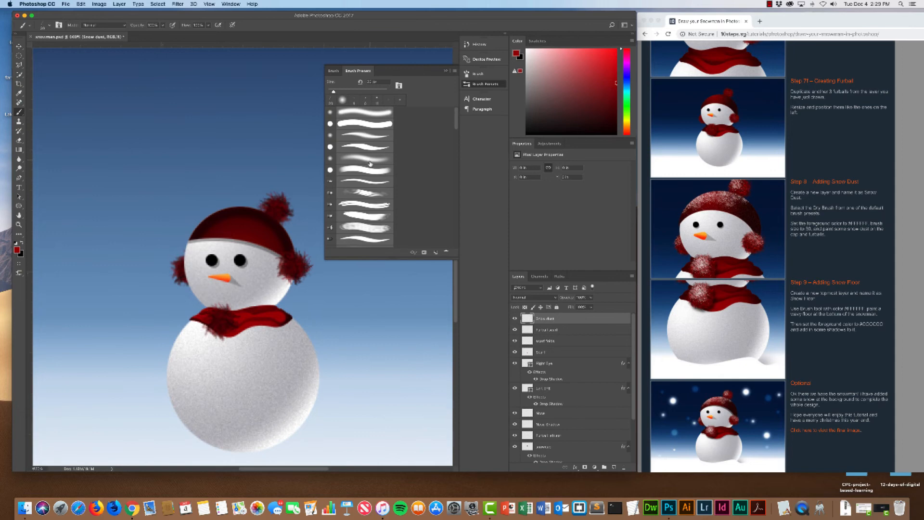
{"action": "scroll", "coordinate": [369, 166], "scroll_direction": "down", "scroll_amount": 5}
{"action": "scroll", "coordinate": [370, 163], "scroll_direction": "down", "scroll_amount": 5}
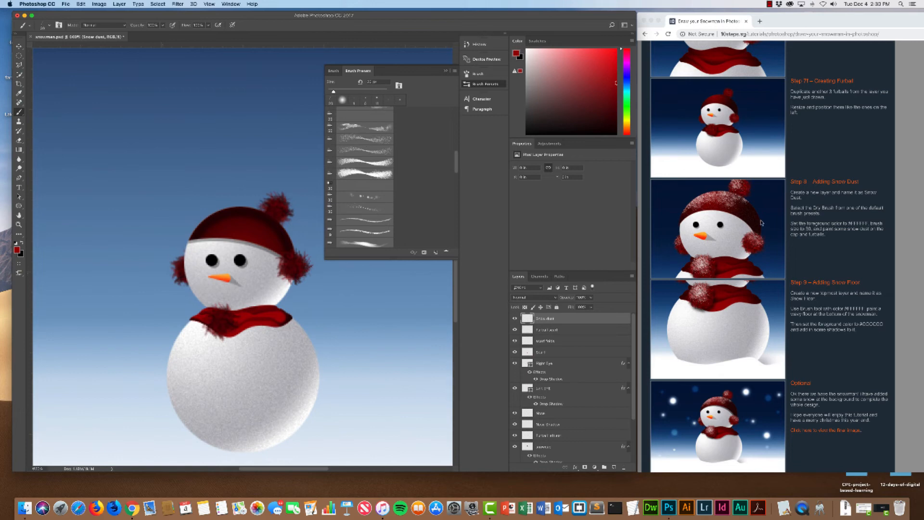
{"action": "scroll", "coordinate": [825, 232], "scroll_direction": "down", "scroll_amount": 2}
{"action": "scroll", "coordinate": [825, 231], "scroll_direction": "down", "scroll_amount": 1}
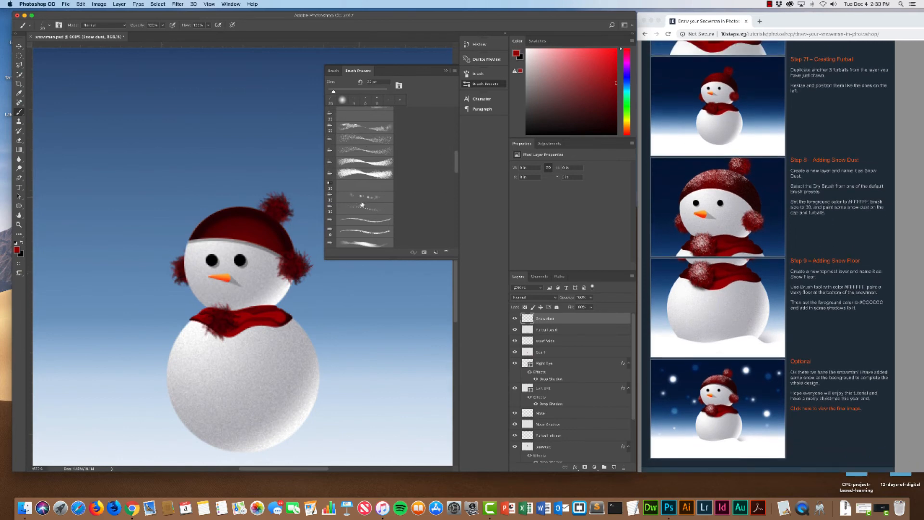
{"action": "left_click", "coordinate": [361, 208]}
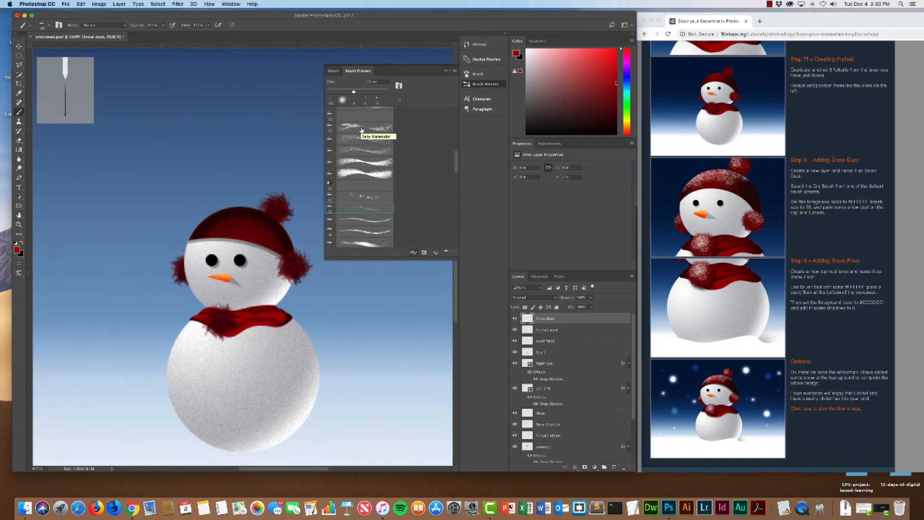
- Check the remaining brush presets for a dry brush and try one of the Spatter brushes
{"action": "scroll", "coordinate": [362, 135], "scroll_direction": "up", "scroll_amount": 3}
{"action": "scroll", "coordinate": [363, 137], "scroll_direction": "down", "scroll_amount": 5}
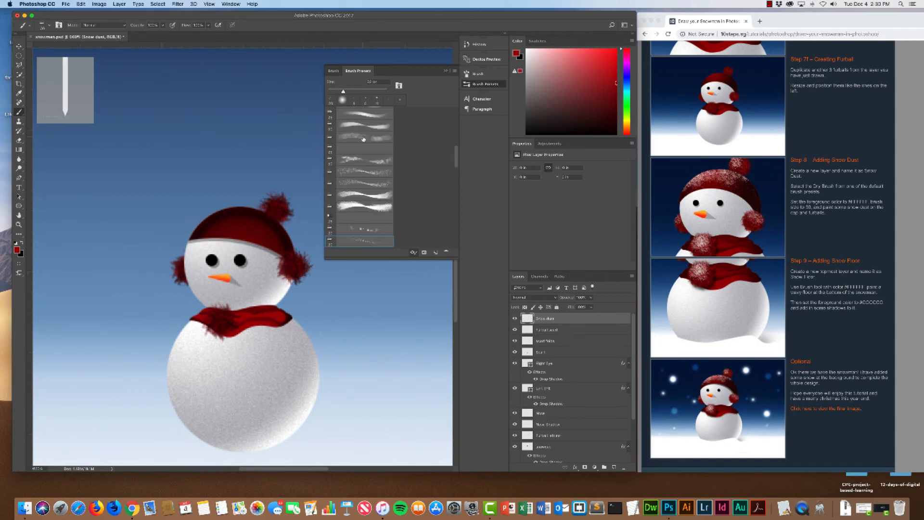
{"action": "scroll", "coordinate": [363, 139], "scroll_direction": "down", "scroll_amount": 3}
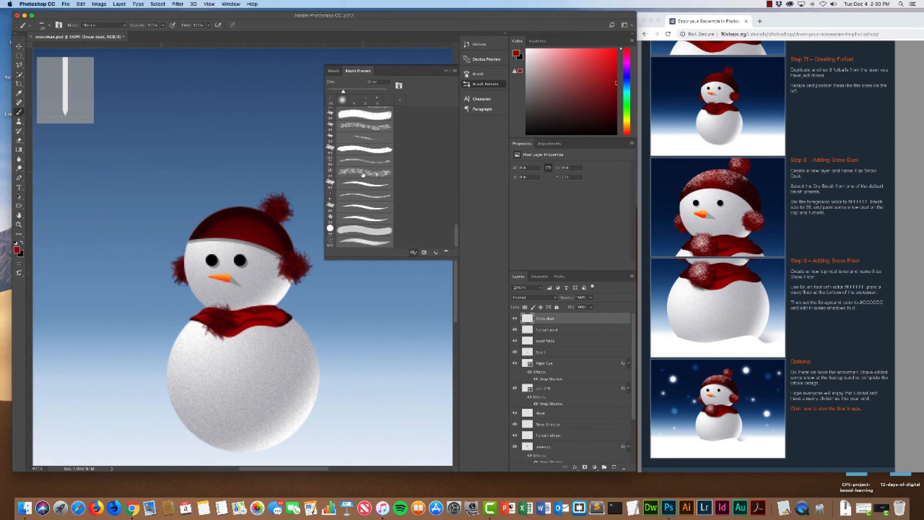
{"action": "scroll", "coordinate": [363, 174], "scroll_direction": "up", "scroll_amount": 5}
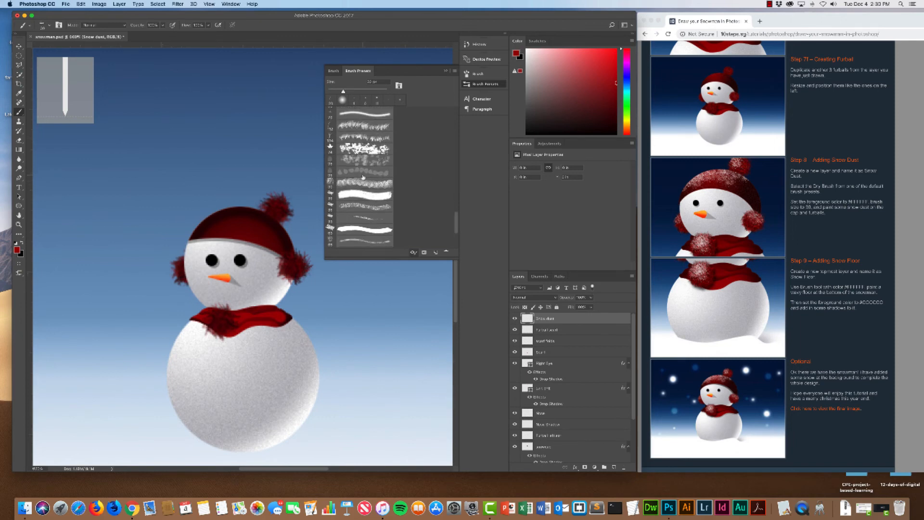
{"action": "scroll", "coordinate": [363, 178], "scroll_direction": "up", "scroll_amount": 2}
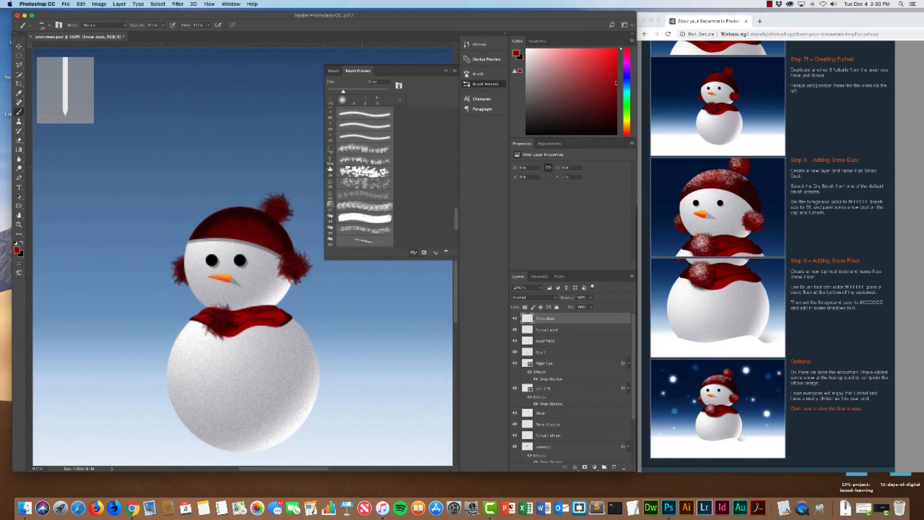
{"action": "scroll", "coordinate": [361, 176], "scroll_direction": "up", "scroll_amount": 5}
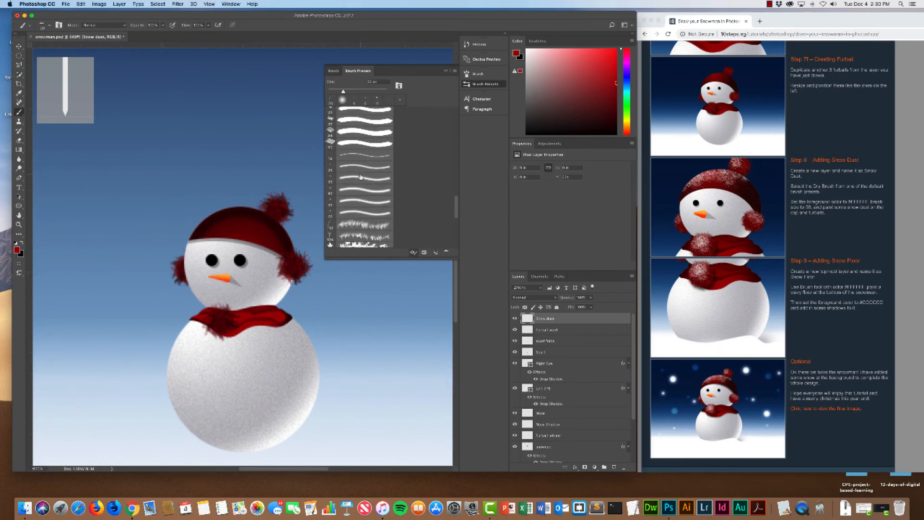
{"action": "scroll", "coordinate": [362, 176], "scroll_direction": "up", "scroll_amount": 2}
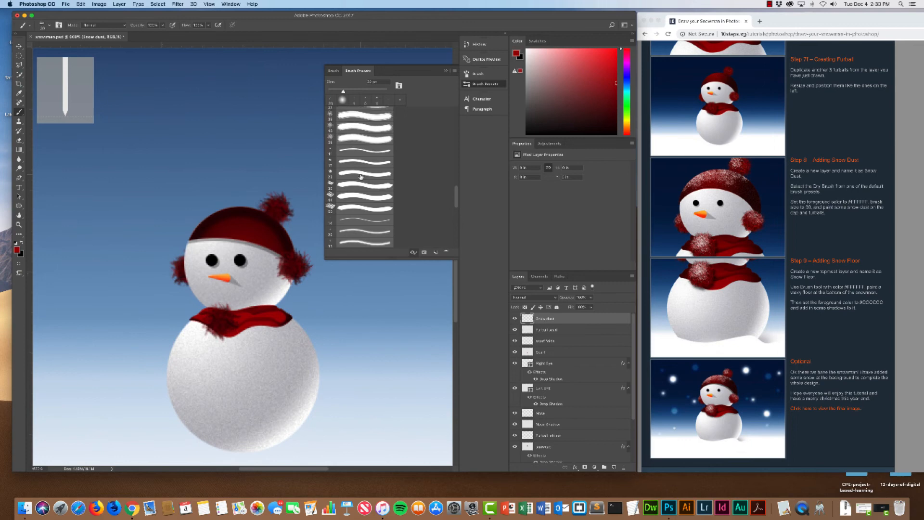
{"action": "left_click", "coordinate": [359, 138]}
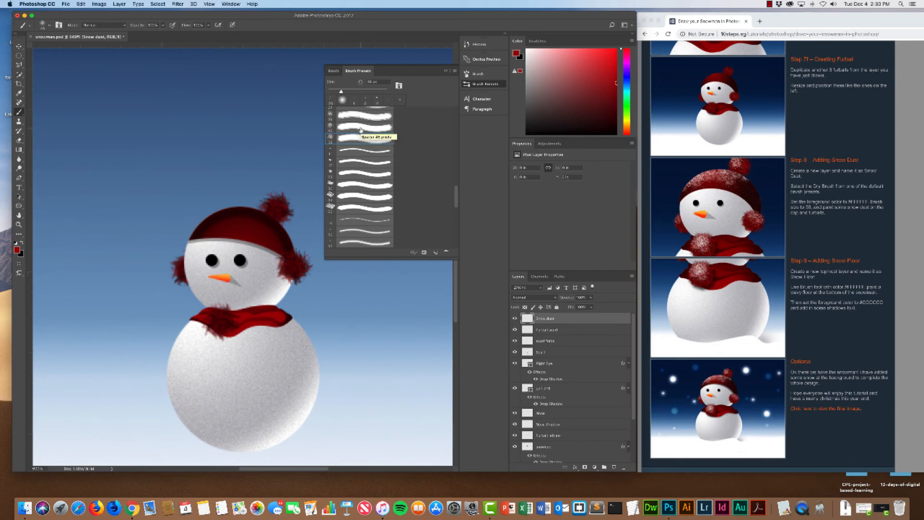
- Examine the presets above the Spatter brushes, comparing the watercolor and speckled strokes for a snow dust effect
{"action": "scroll", "coordinate": [361, 130], "scroll_direction": "up", "scroll_amount": 2}
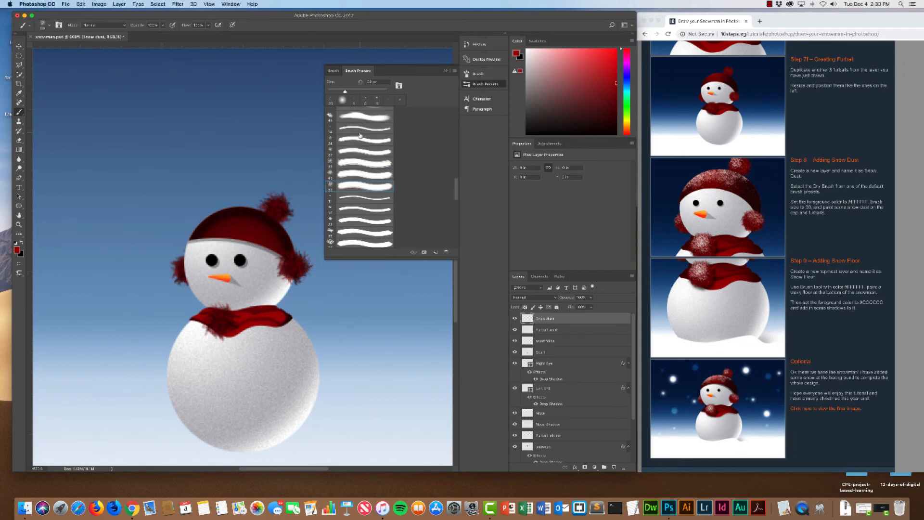
{"action": "scroll", "coordinate": [360, 135], "scroll_direction": "up", "scroll_amount": 2}
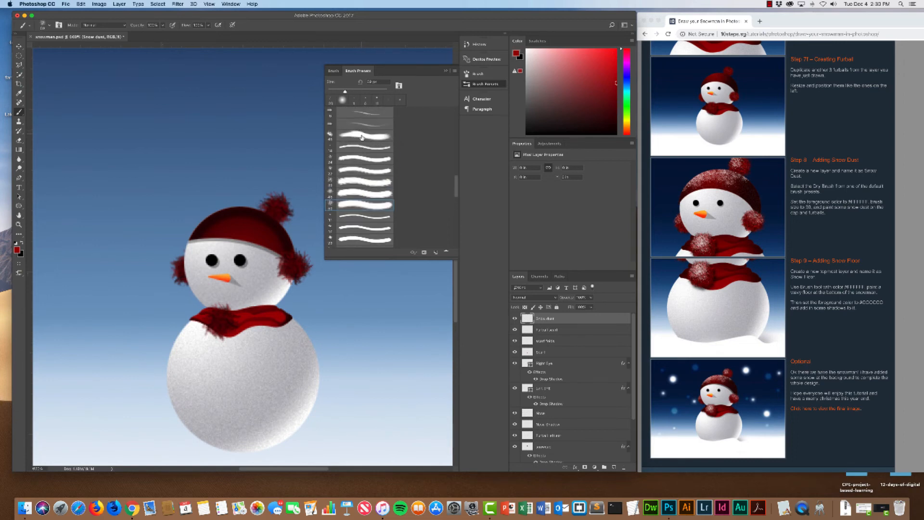
{"action": "scroll", "coordinate": [361, 137], "scroll_direction": "up", "scroll_amount": 5}
{"action": "scroll", "coordinate": [365, 147], "scroll_direction": "down", "scroll_amount": 4}
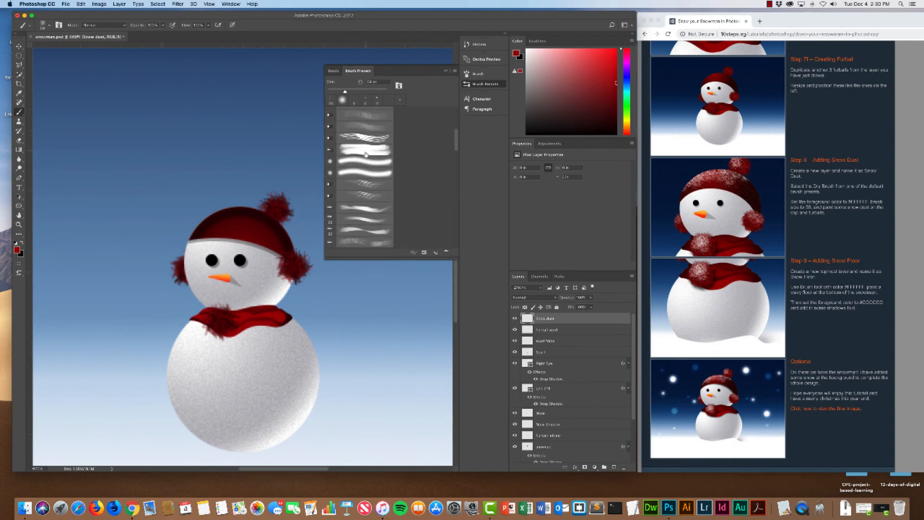
{"action": "scroll", "coordinate": [367, 172], "scroll_direction": "down", "scroll_amount": 3}
{"action": "scroll", "coordinate": [366, 178], "scroll_direction": "down", "scroll_amount": 2}
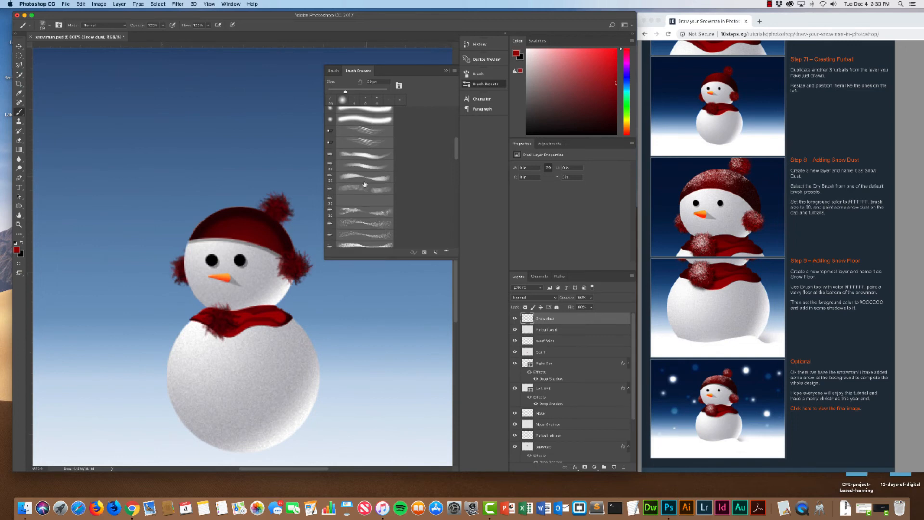
{"action": "left_click", "coordinate": [363, 189]}
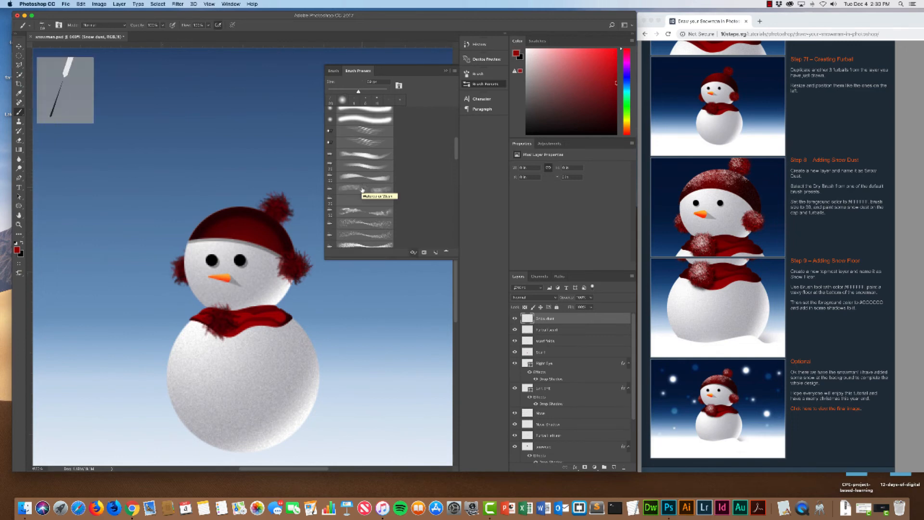
{"action": "left_click", "coordinate": [359, 146]}
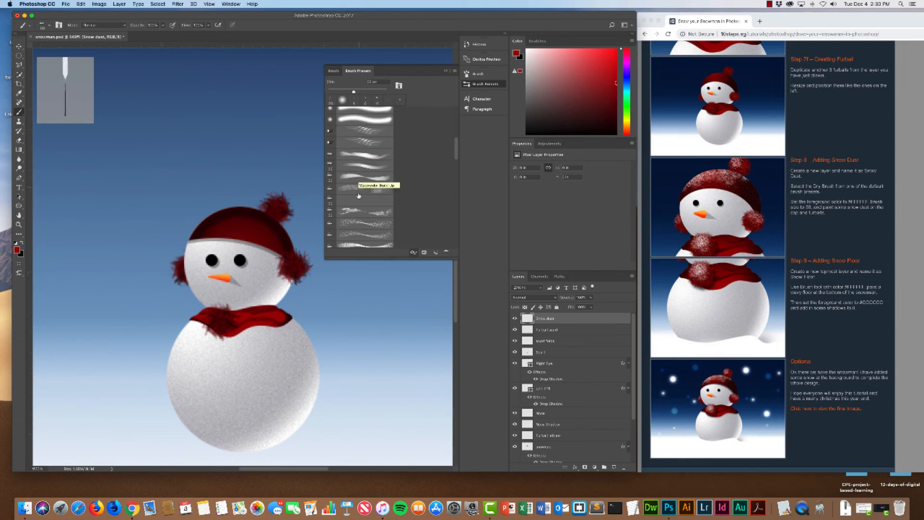
{"action": "left_click", "coordinate": [359, 211]}
- Examine the presets below the Spatter brushes, comparing the charcoal, pastel and dry brush strokes by name
{"action": "scroll", "coordinate": [359, 215], "scroll_direction": "down", "scroll_amount": 2}
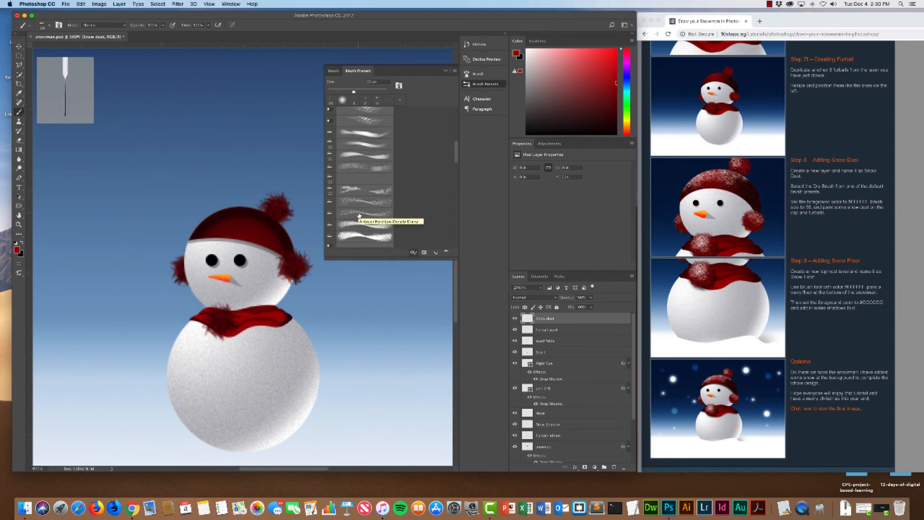
{"action": "scroll", "coordinate": [359, 215], "scroll_direction": "down", "scroll_amount": 4}
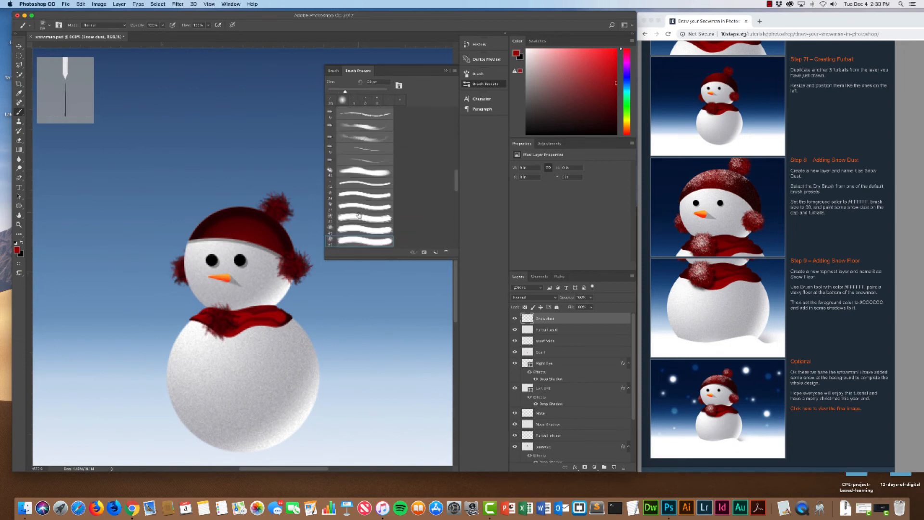
{"action": "scroll", "coordinate": [359, 215], "scroll_direction": "down", "scroll_amount": 3}
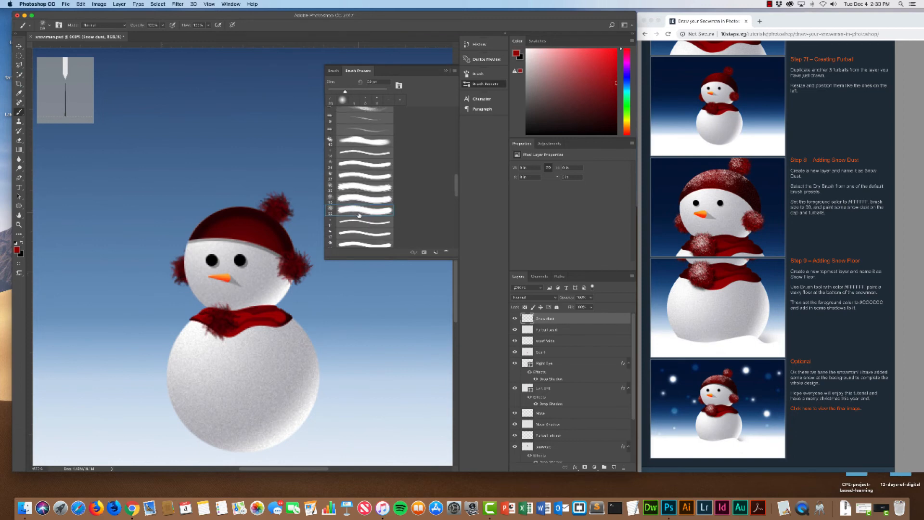
{"action": "scroll", "coordinate": [359, 215], "scroll_direction": "down", "scroll_amount": 5}
{"action": "scroll", "coordinate": [359, 216], "scroll_direction": "down", "scroll_amount": 8}
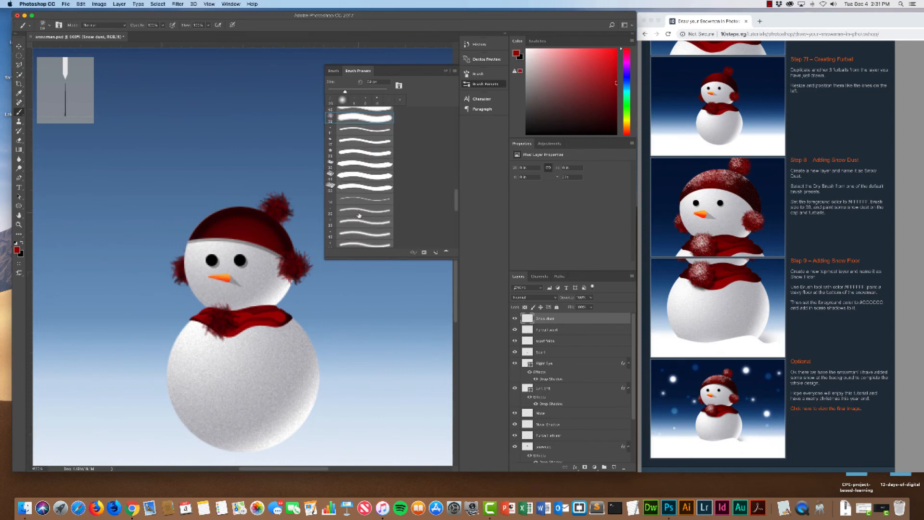
{"action": "scroll", "coordinate": [359, 217], "scroll_direction": "down", "scroll_amount": 1}
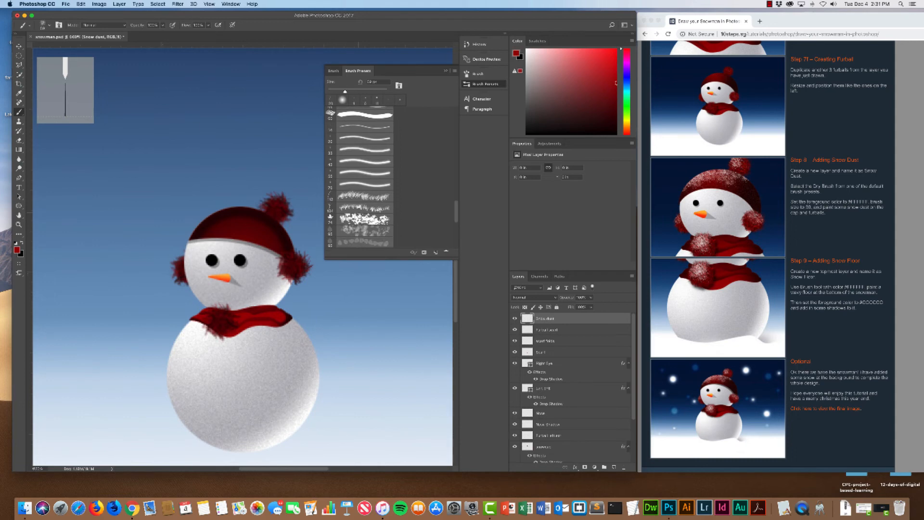
{"action": "scroll", "coordinate": [358, 221], "scroll_direction": "down", "scroll_amount": 2}
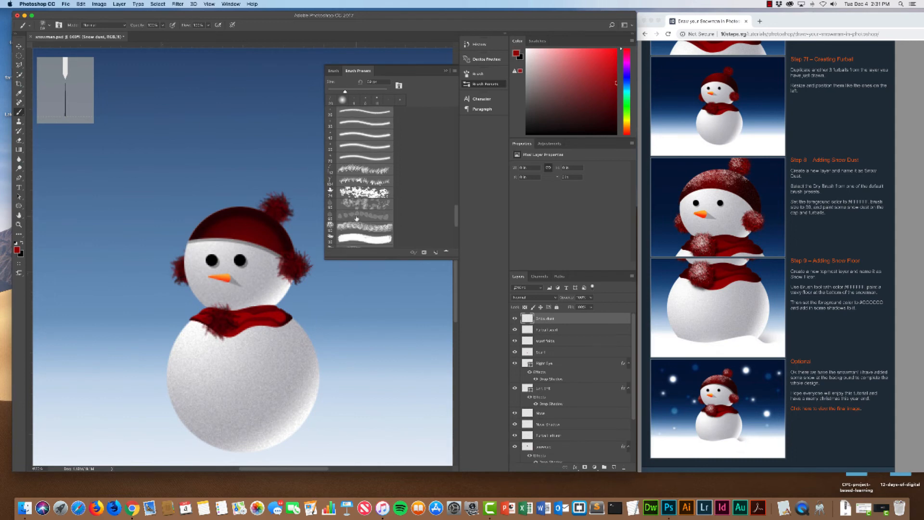
{"action": "left_click", "coordinate": [356, 227]}
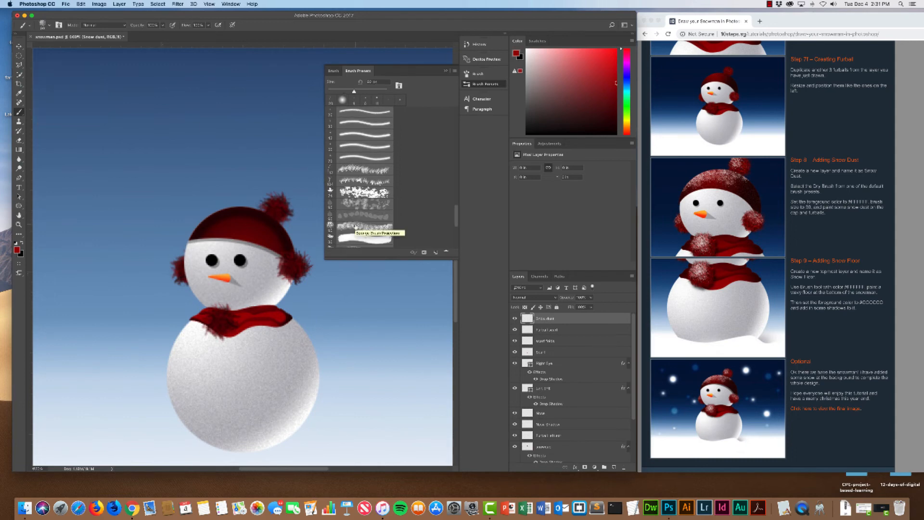
{"action": "scroll", "coordinate": [356, 226], "scroll_direction": "down", "scroll_amount": 1}
{"action": "left_click", "coordinate": [356, 226]}
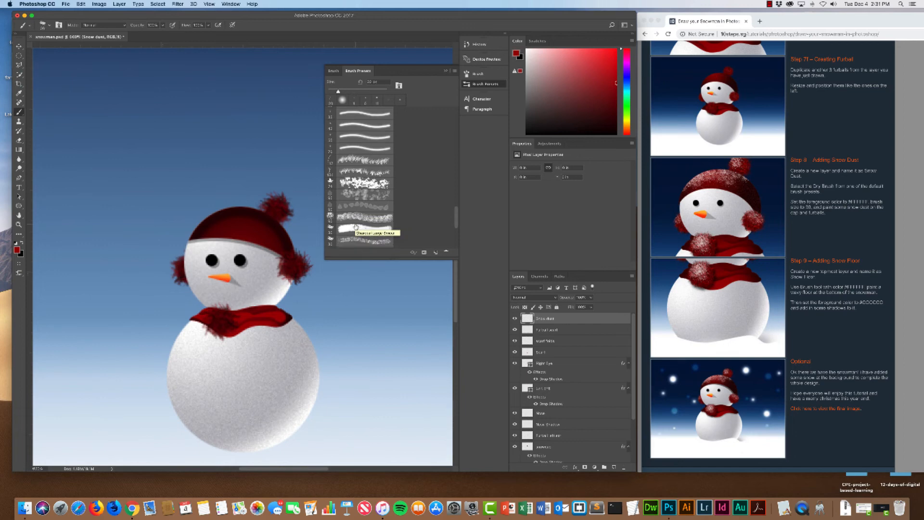
{"action": "scroll", "coordinate": [356, 227], "scroll_direction": "down", "scroll_amount": 3}
{"action": "left_click", "coordinate": [356, 229]}
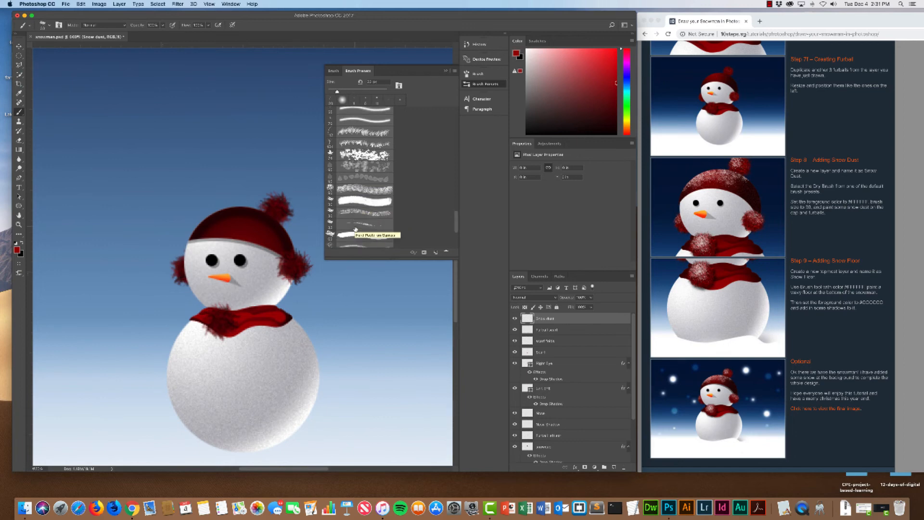
{"action": "scroll", "coordinate": [356, 230], "scroll_direction": "down", "scroll_amount": 1}
{"action": "scroll", "coordinate": [356, 229], "scroll_direction": "down", "scroll_amount": 1}
{"action": "left_click", "coordinate": [356, 230]}
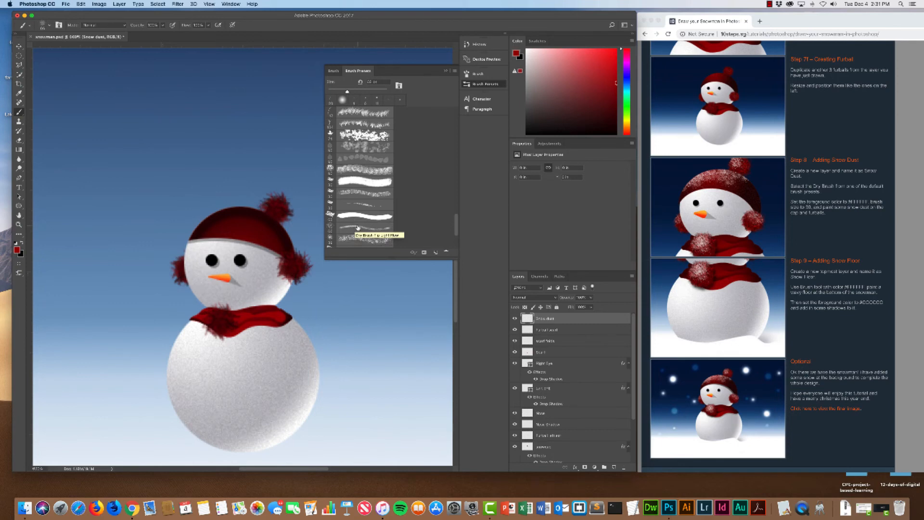
- Compare the smooth, sponge and dry brush presets by stroke and name to find the tutorial's Dry Brush
{"action": "left_click", "coordinate": [355, 239]}
{"action": "scroll", "coordinate": [354, 239], "scroll_direction": "up", "scroll_amount": 2}
{"action": "left_click", "coordinate": [355, 239]}
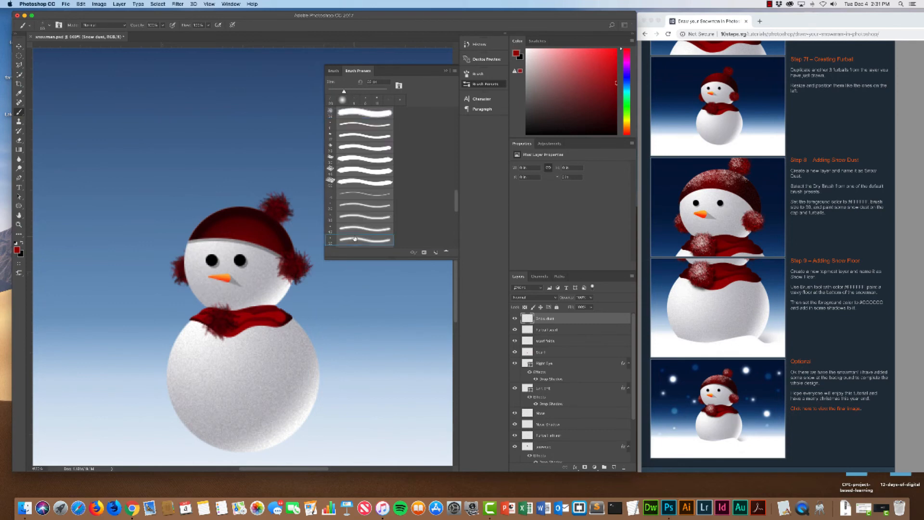
{"action": "scroll", "coordinate": [363, 210], "scroll_direction": "down", "scroll_amount": 5}
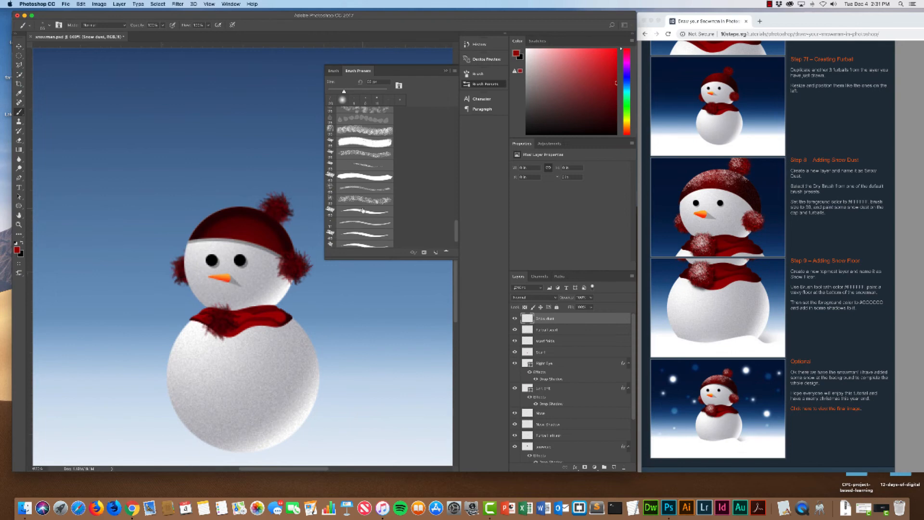
{"action": "scroll", "coordinate": [364, 210], "scroll_direction": "down", "scroll_amount": 2}
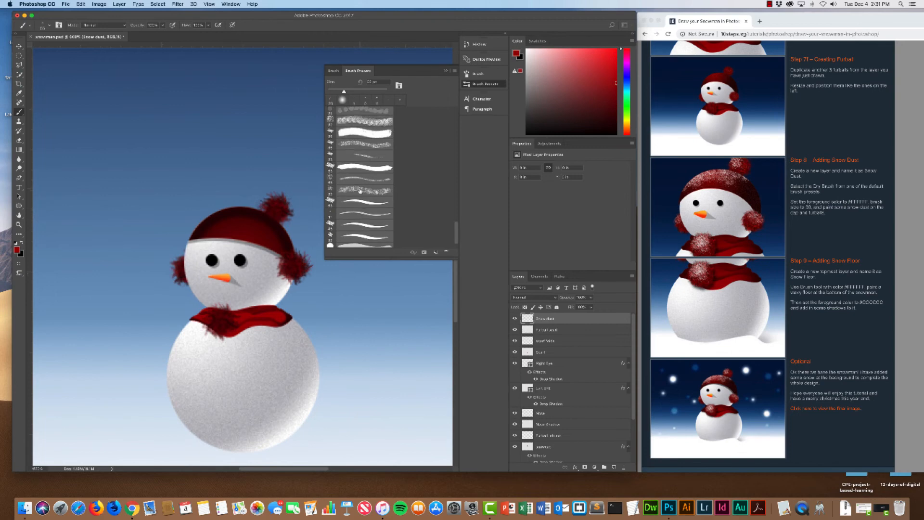
{"action": "scroll", "coordinate": [360, 191], "scroll_direction": "up", "scroll_amount": 3}
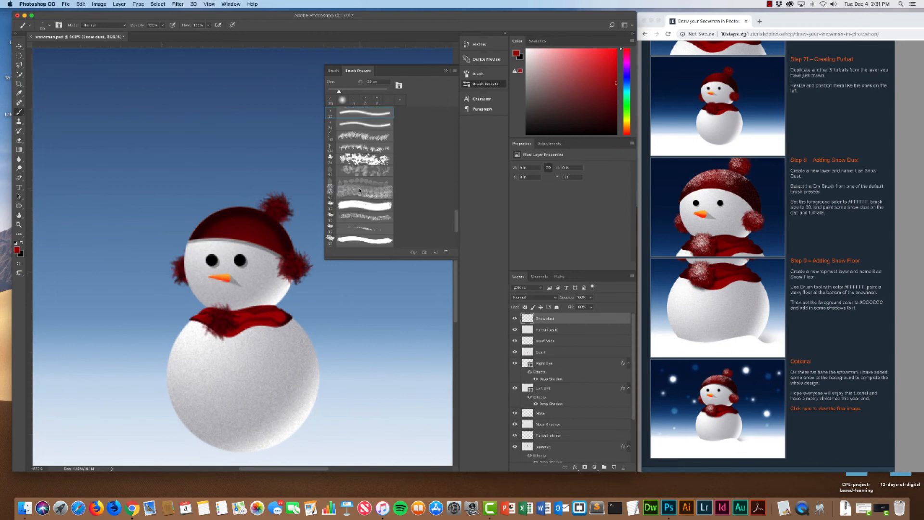
{"action": "left_click", "coordinate": [360, 192]}
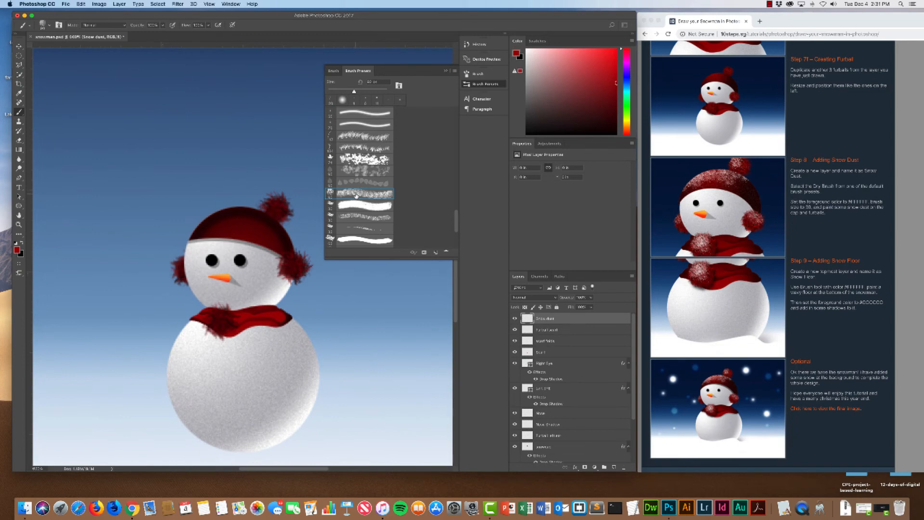
{"action": "scroll", "coordinate": [363, 201], "scroll_direction": "down", "scroll_amount": 5}
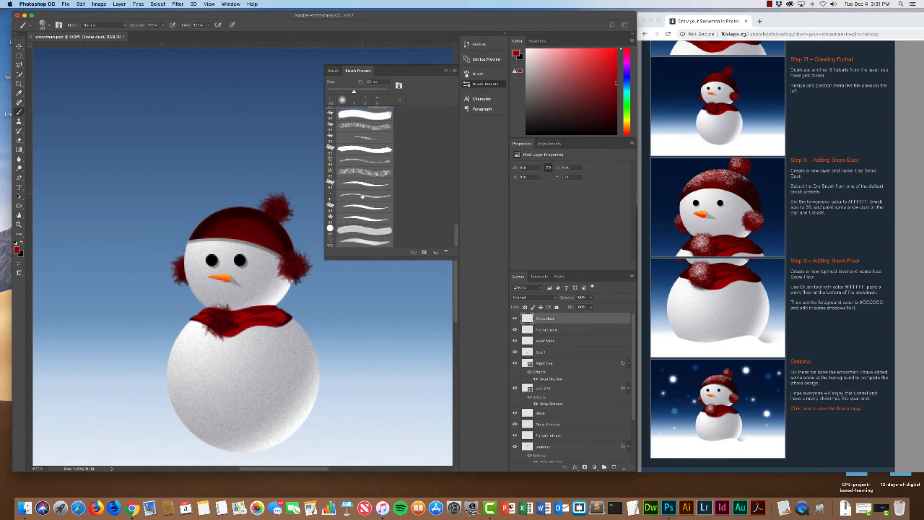
{"action": "scroll", "coordinate": [363, 192], "scroll_direction": "up", "scroll_amount": 4}
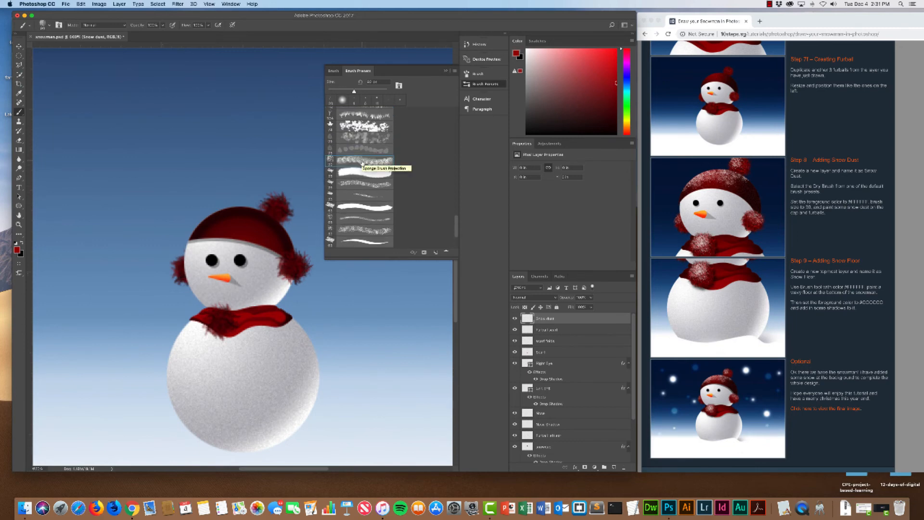
- Choose the speckled Dry Brush preset for the snow dust
{"action": "scroll", "coordinate": [362, 164], "scroll_direction": "down", "scroll_amount": 3}
{"action": "scroll", "coordinate": [361, 167], "scroll_direction": "down", "scroll_amount": 3}
{"action": "left_click", "coordinate": [360, 170]}
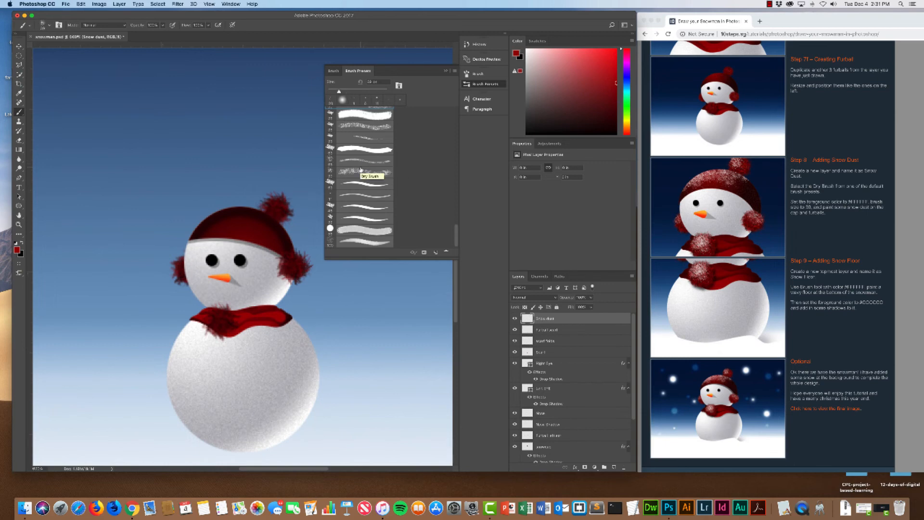
{"action": "scroll", "coordinate": [360, 169], "scroll_direction": "up", "scroll_amount": 1}
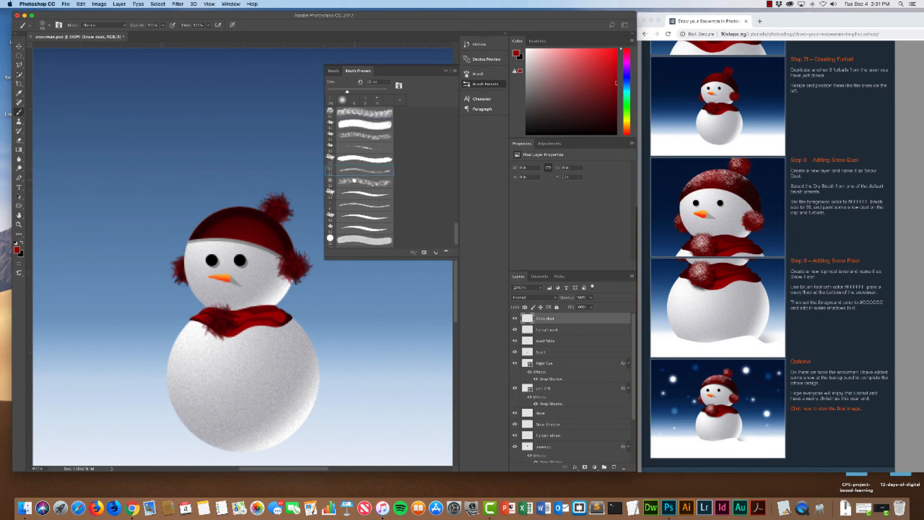
{"action": "left_click", "coordinate": [356, 182]}
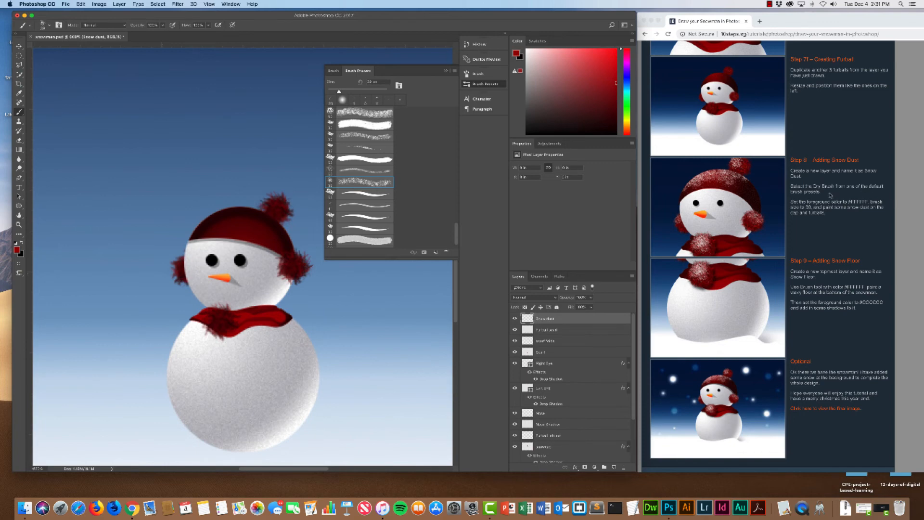
- Set the brush size to 30 px, following the tutorial's snow dust step
{"action": "scroll", "coordinate": [833, 199], "scroll_direction": "down", "scroll_amount": 1}
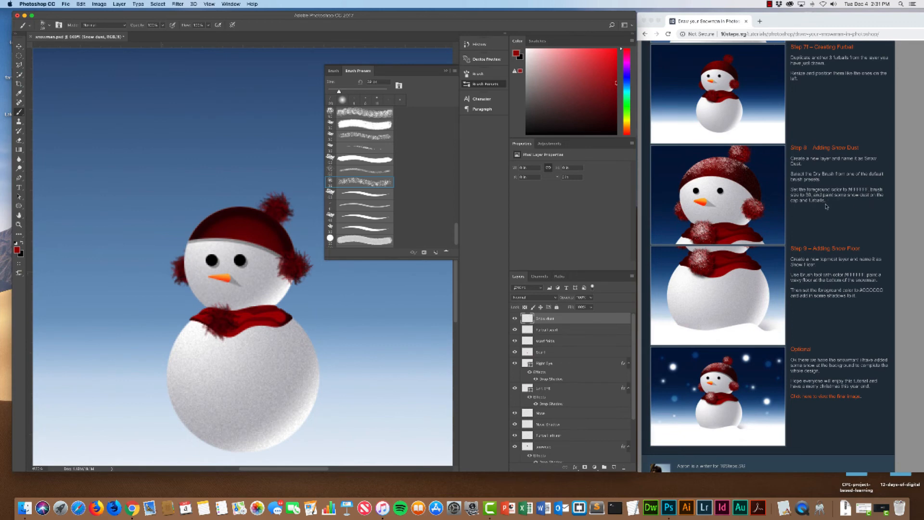
{"action": "left_click_drag", "start_coordinate": [257, 193], "coordinate": [270, 204]}
{"action": "left_click", "coordinate": [50, 25]}
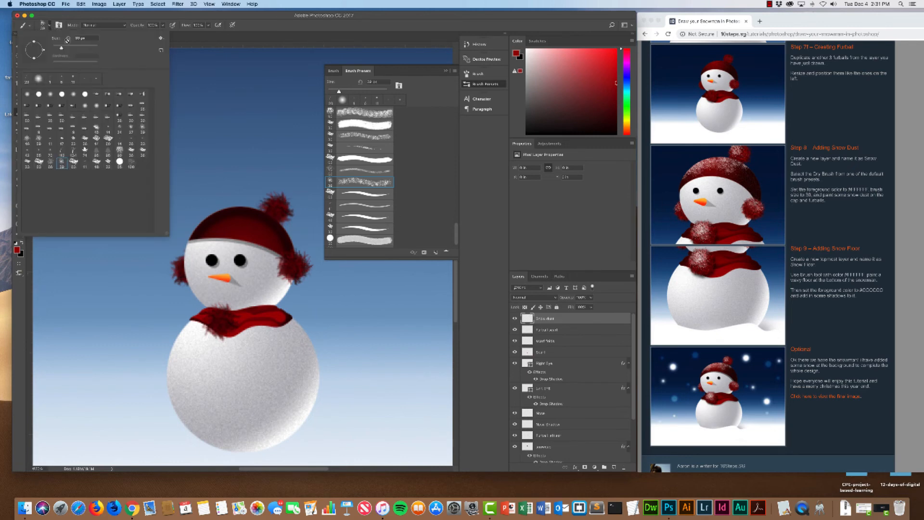
{"action": "left_click", "coordinate": [88, 37]}
{"action": "type", "text": "30"}
{"action": "key", "text": "Return"}
- Try a dry brush stroke on the cap's furball and undo it
{"action": "left_click_drag", "start_coordinate": [271, 200], "coordinate": [281, 212]}
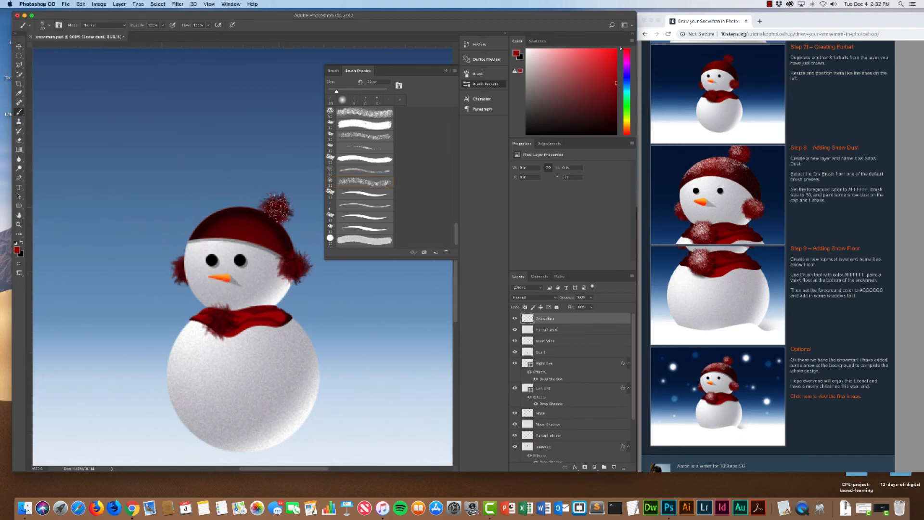
{"action": "key", "text": "super+z"}
{"action": "key", "text": "super+z"}
- Put the brush presets away and make white the foreground color by resetting and swapping the default colors
{"action": "left_click", "coordinate": [446, 70]}
{"action": "left_click", "coordinate": [15, 243]}
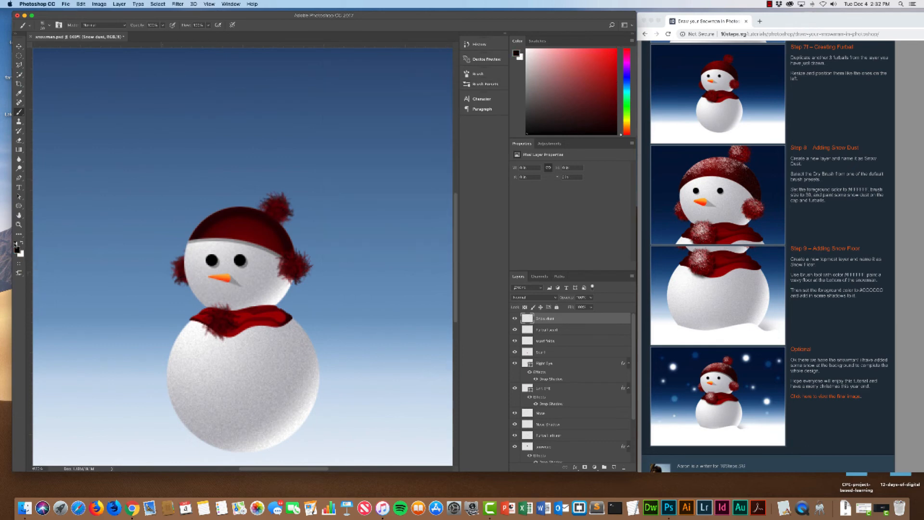
{"action": "left_click", "coordinate": [23, 244]}
- Paint white snow dust on the furball atop the cap and on the snowman's right-hand ear furball
{"action": "left_click_drag", "start_coordinate": [276, 225], "coordinate": [280, 206]}
{"action": "left_click_drag", "start_coordinate": [288, 253], "coordinate": [290, 268]}
{"action": "left_click", "coordinate": [294, 267]}
{"action": "left_click", "coordinate": [274, 208]}
{"action": "left_click", "coordinate": [280, 207]}
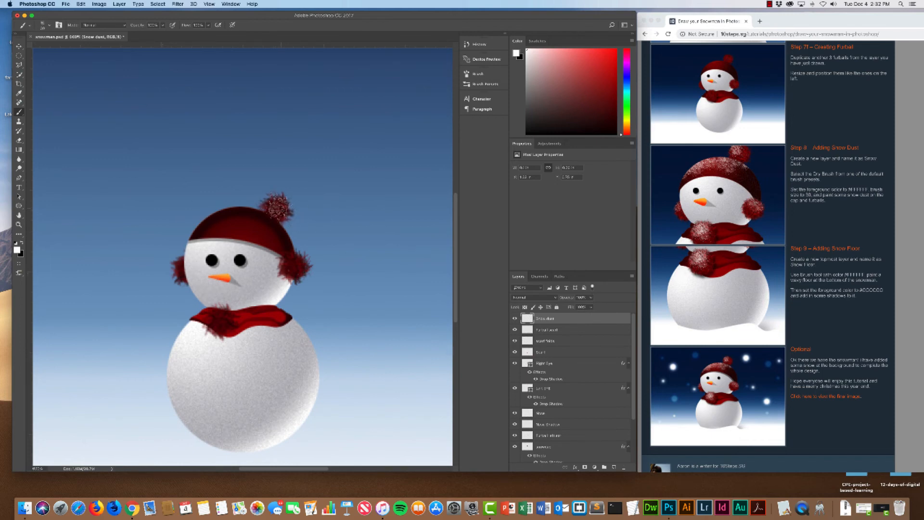
{"action": "left_click", "coordinate": [312, 281]}
{"action": "left_click", "coordinate": [295, 269]}
{"action": "left_click", "coordinate": [477, 73]}
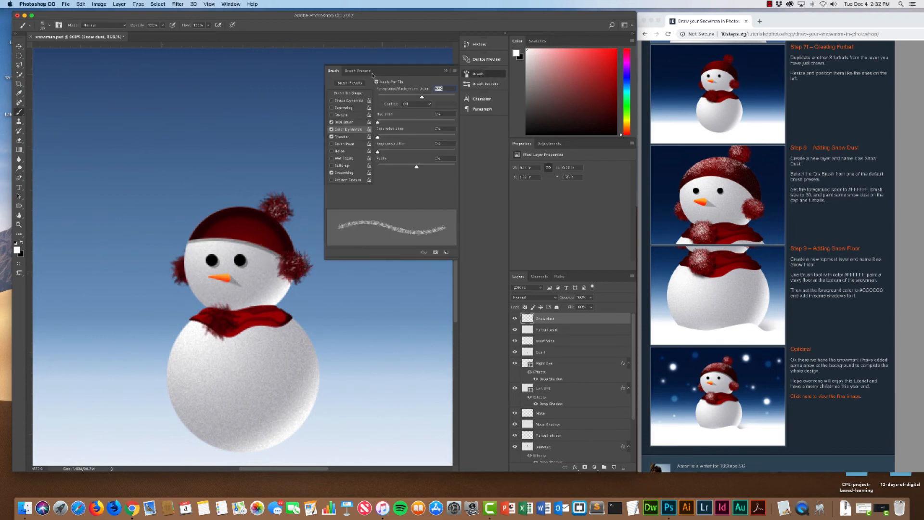
{"action": "left_click", "coordinate": [357, 71]}
{"action": "left_click", "coordinate": [334, 70]}
{"action": "left_click", "coordinate": [445, 71]}
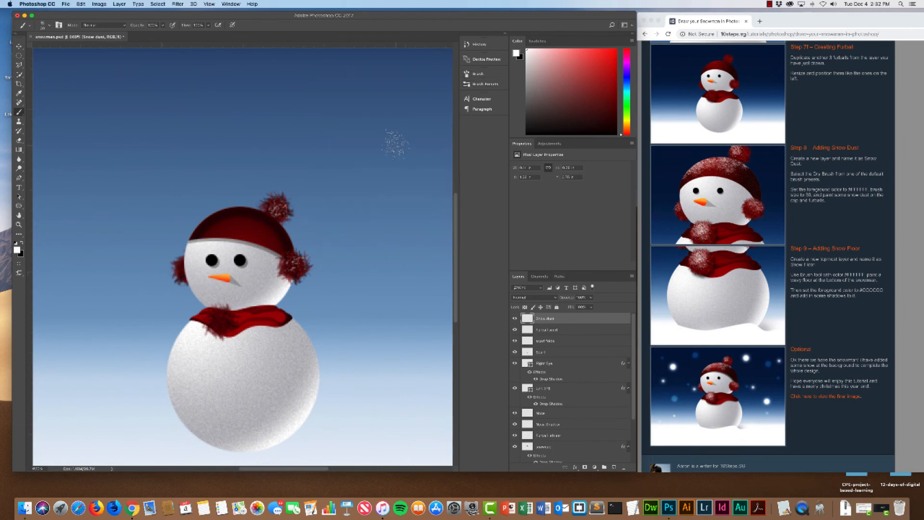
{"action": "right_click", "coordinate": [389, 153]}
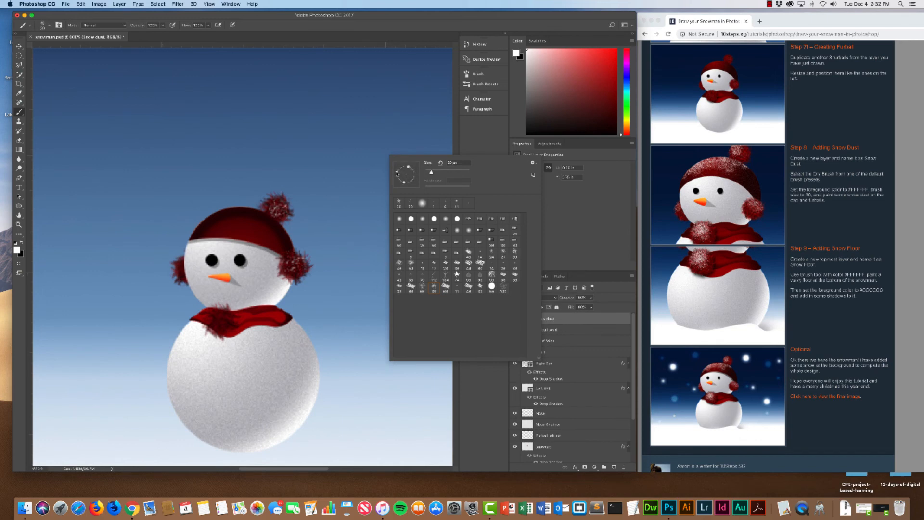
- Dab more snow dust on the right-hand ear and cap furballs, and undo the stray strokes at the left-hand ear
{"action": "left_click", "coordinate": [293, 265]}
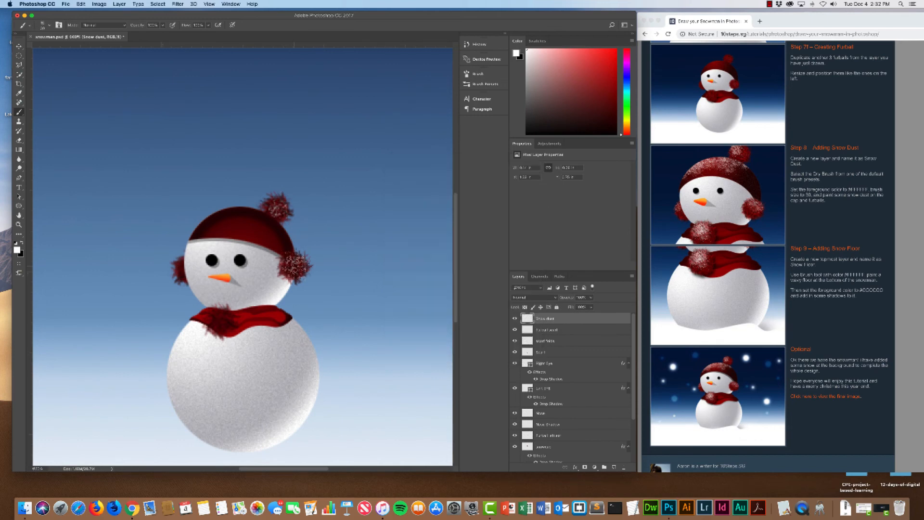
{"action": "left_click", "coordinate": [291, 268]}
{"action": "left_click", "coordinate": [276, 207]}
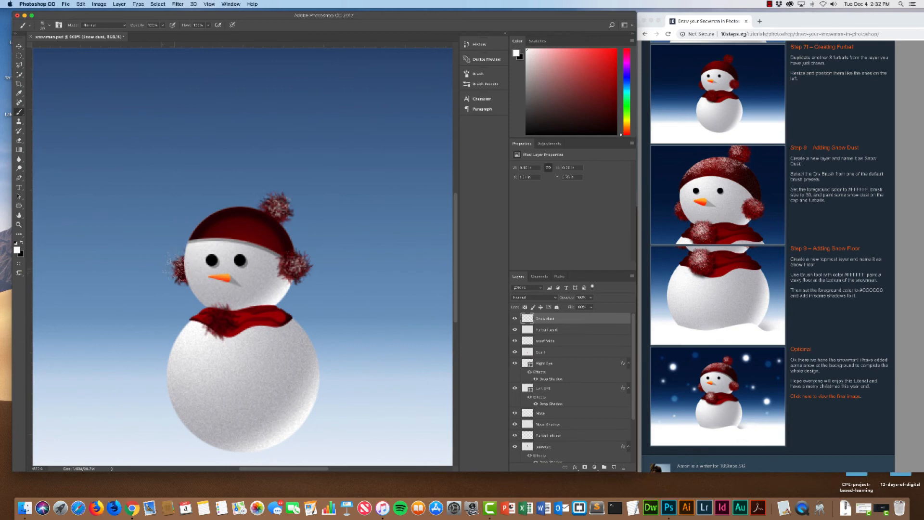
{"action": "key", "text": "super+z"}
{"action": "key", "text": "super+alt+z"}
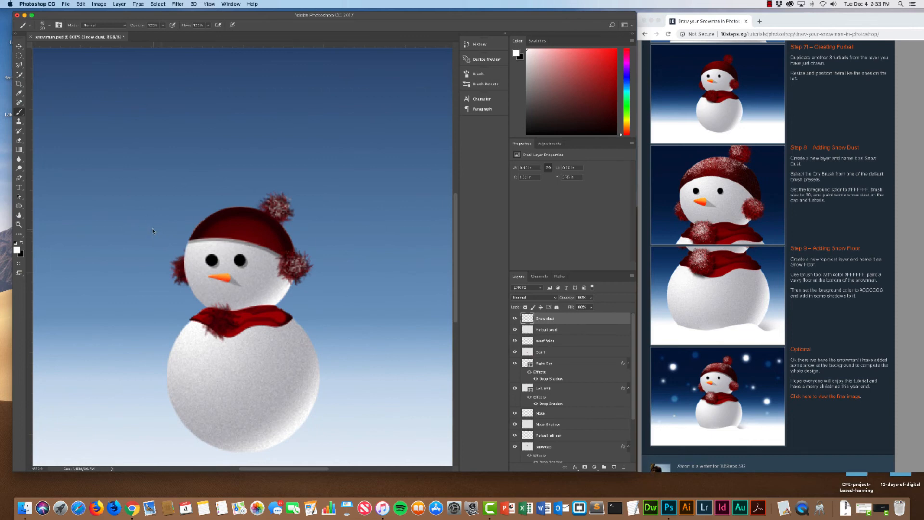
- Reduce the brush size slightly and dab snow dust on the left-hand ear furball and the scarf furball
{"action": "right_click", "coordinate": [152, 229]}
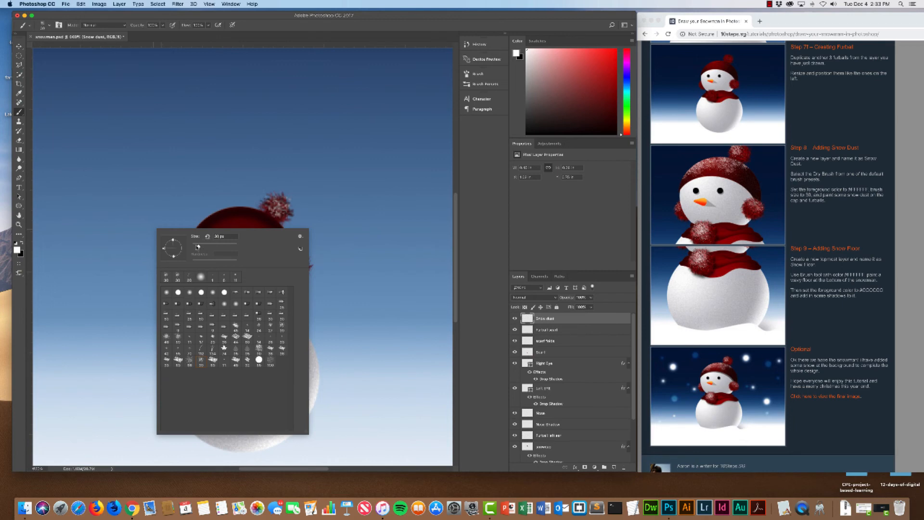
{"action": "mouse_move", "coordinate": [198, 247]}
{"action": "left_mouse_down"}
{"action": "mouse_move", "coordinate": [216, 245]}
{"action": "mouse_move", "coordinate": [196, 247]}
{"action": "left_mouse_up"}
{"action": "key", "text": "Return"}
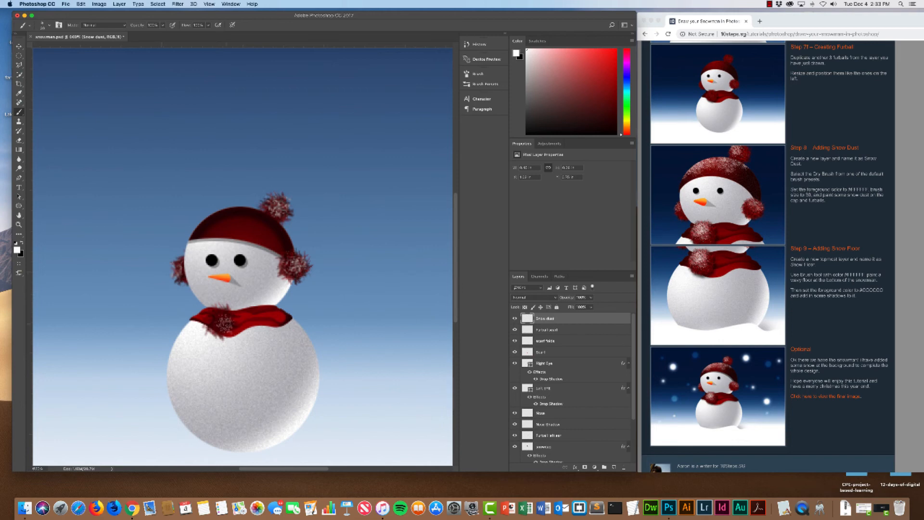
{"action": "left_click_drag", "start_coordinate": [222, 321], "coordinate": [221, 320]}
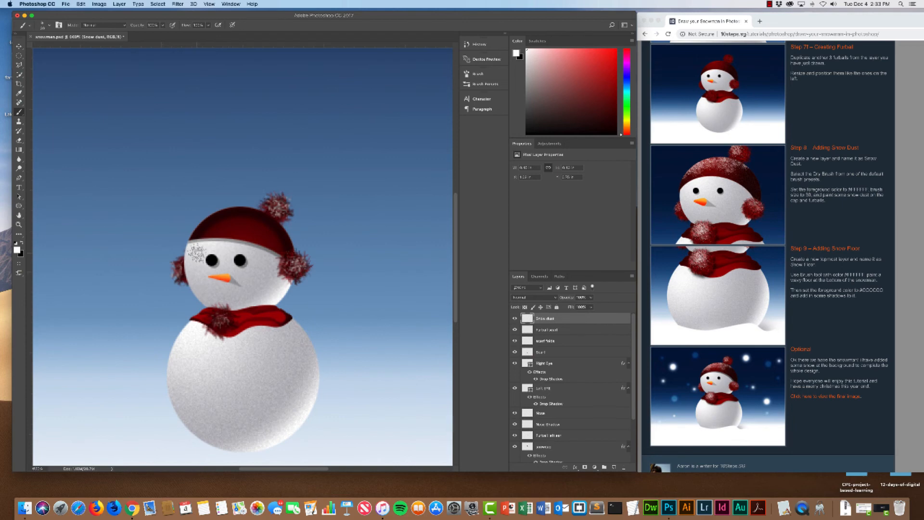
{"action": "right_click", "coordinate": [174, 181]}
{"action": "left_click", "coordinate": [188, 182]}
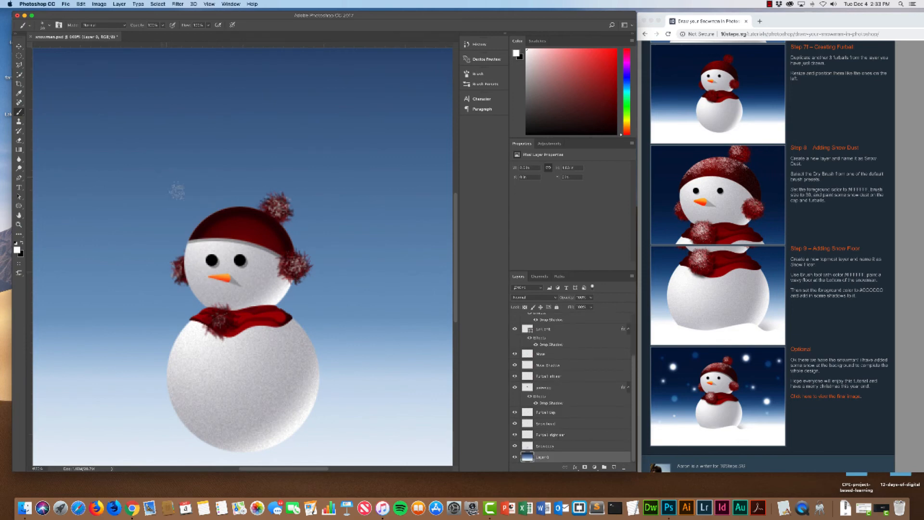
{"action": "scroll", "coordinate": [573, 404], "scroll_direction": "up", "scroll_amount": 5}
{"action": "scroll", "coordinate": [542, 314], "scroll_direction": "up", "scroll_amount": 4}
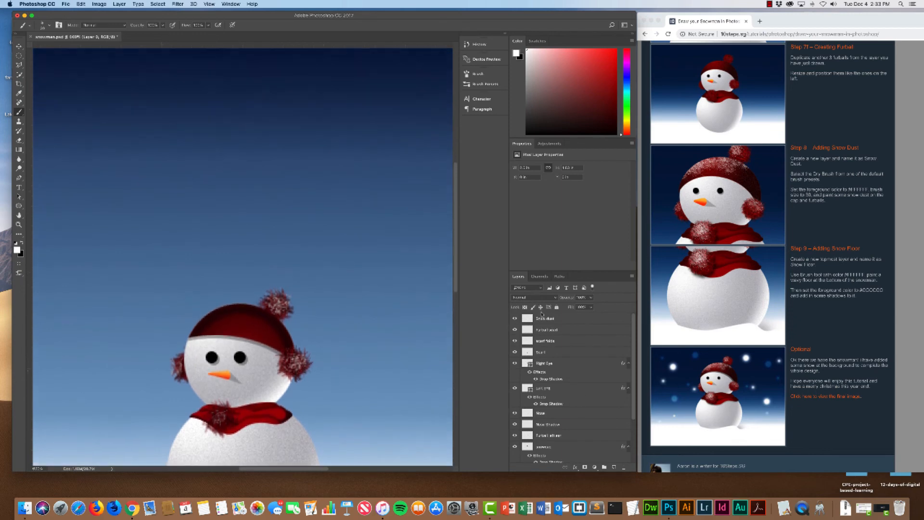
{"action": "left_click", "coordinate": [541, 317]}
- Set the brush size to 30 px and add more snow dust to the scarf furball
{"action": "scroll", "coordinate": [304, 316], "scroll_direction": "down", "scroll_amount": 10}
{"action": "scroll", "coordinate": [302, 317], "scroll_direction": "up", "scroll_amount": 3}
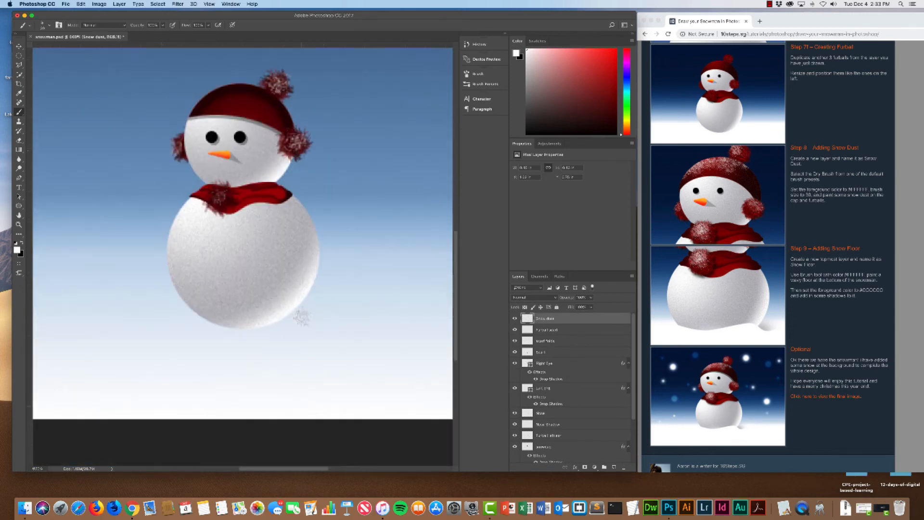
{"action": "scroll", "coordinate": [302, 317], "scroll_direction": "up", "scroll_amount": 2}
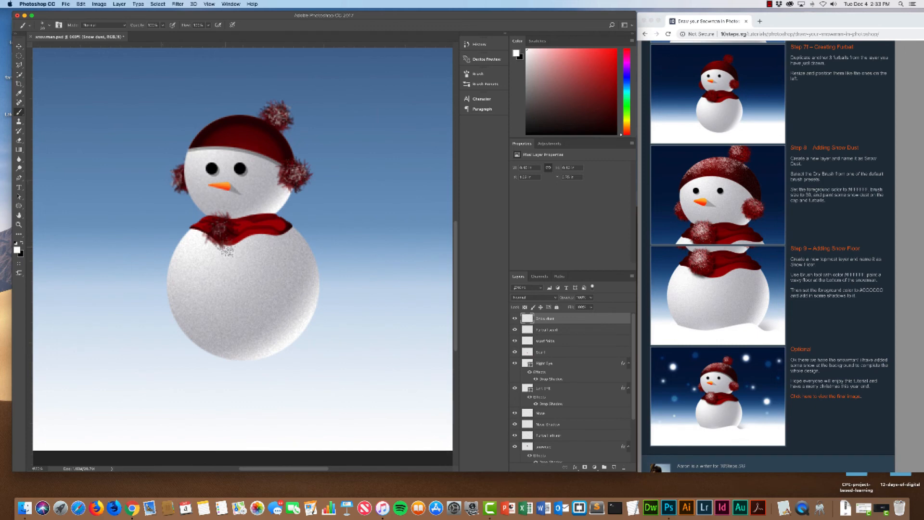
{"action": "right_click", "coordinate": [137, 233]}
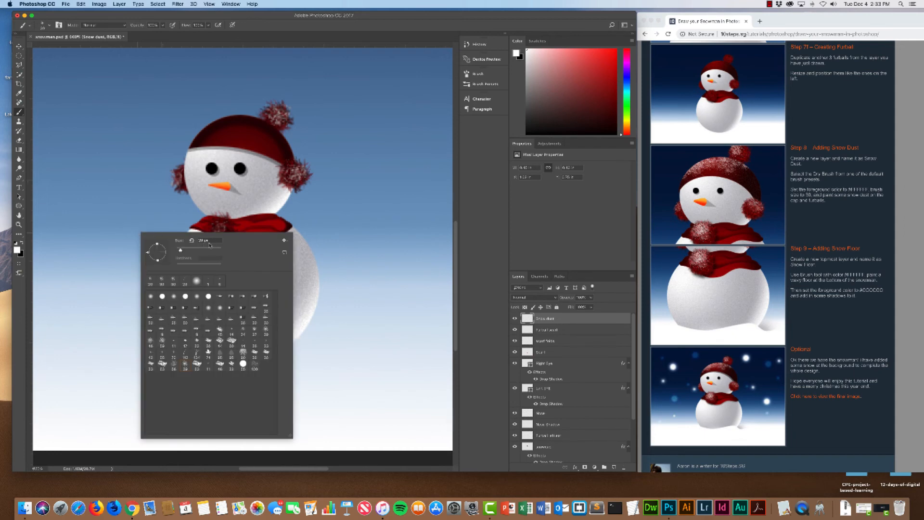
{"action": "mouse_move", "coordinate": [209, 240]}
{"action": "left_mouse_down"}
{"action": "mouse_move", "coordinate": [193, 240]}
{"action": "mouse_move", "coordinate": [225, 227]}
{"action": "left_mouse_up"}
{"action": "type", "text": "30"}
{"action": "key", "text": "Return"}
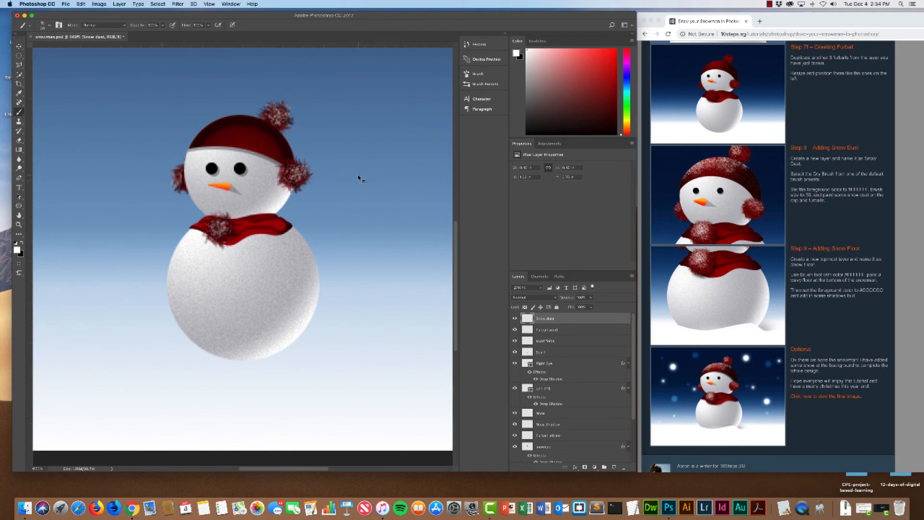
{"action": "right_click", "coordinate": [359, 178]}
{"action": "left_click_drag", "start_coordinate": [369, 195], "coordinate": [383, 207]}
{"action": "key", "text": "Return"}
{"action": "left_click_drag", "start_coordinate": [416, 171], "coordinate": [416, 233]}
{"action": "key", "text": "super+z"}
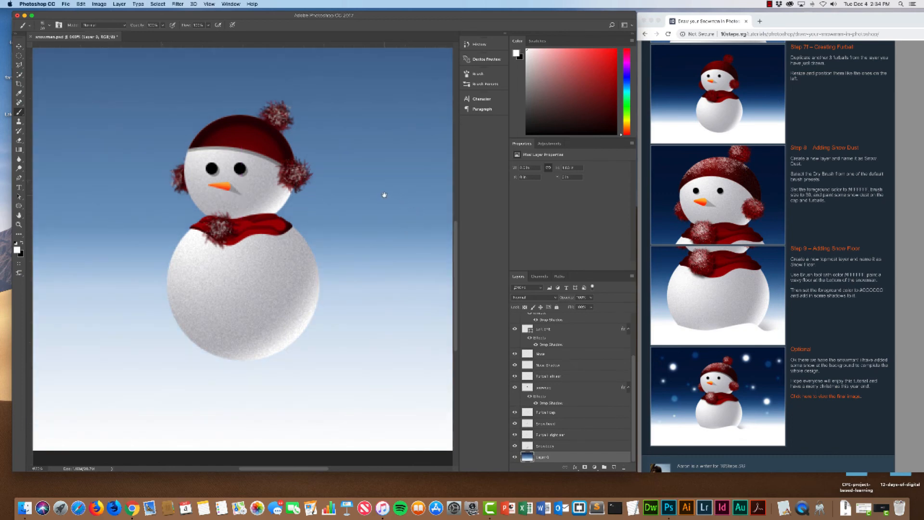
{"action": "left_click_drag", "start_coordinate": [384, 181], "coordinate": [372, 228]}
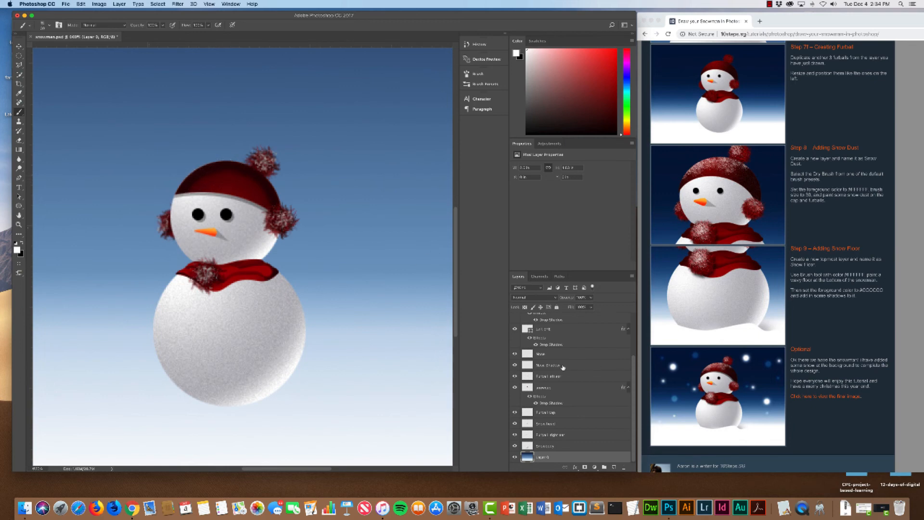
{"action": "scroll", "coordinate": [574, 378], "scroll_direction": "up", "scroll_amount": 3}
{"action": "left_click", "coordinate": [547, 320]}
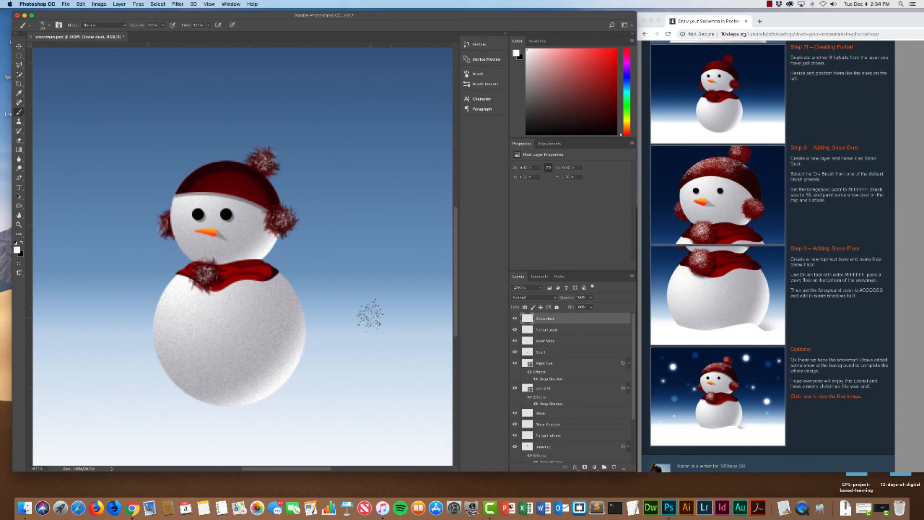
- Try painting snow dust across the upper left part of the red cap and undo the strokes
{"action": "mouse_move", "coordinate": [211, 168]}
{"action": "left_mouse_down"}
{"action": "mouse_move", "coordinate": [224, 169]}
{"action": "mouse_move", "coordinate": [193, 179]}
{"action": "mouse_move", "coordinate": [231, 170]}
{"action": "left_mouse_up"}
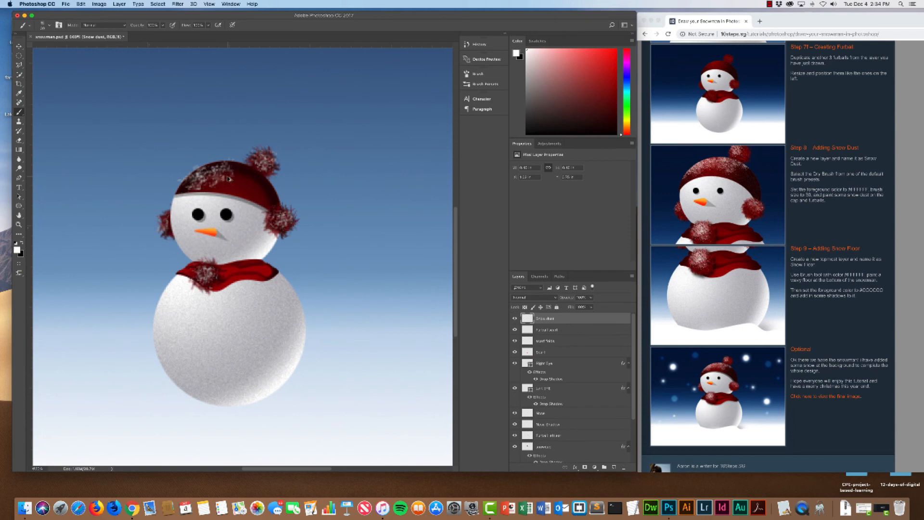
{"action": "key", "text": "super+alt+z"}
{"action": "key", "text": "super+alt+z"}
{"action": "key", "text": "super+alt+z"}
{"action": "key", "text": "super+alt+z"}
{"action": "key", "text": "super+alt+z"}
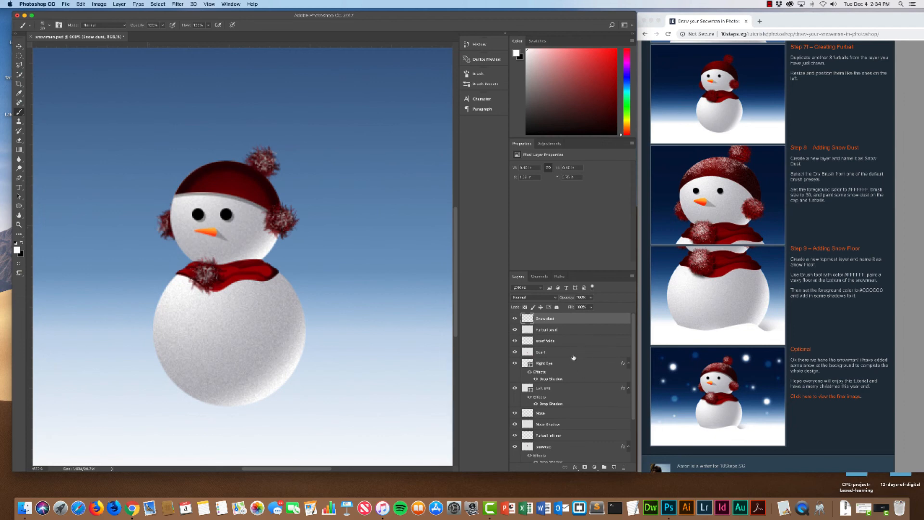
- Load the red cap layer's outline as a selection and paint white snow dust across the cap's upper part
{"action": "scroll", "coordinate": [573, 358], "scroll_direction": "down", "scroll_amount": 3}
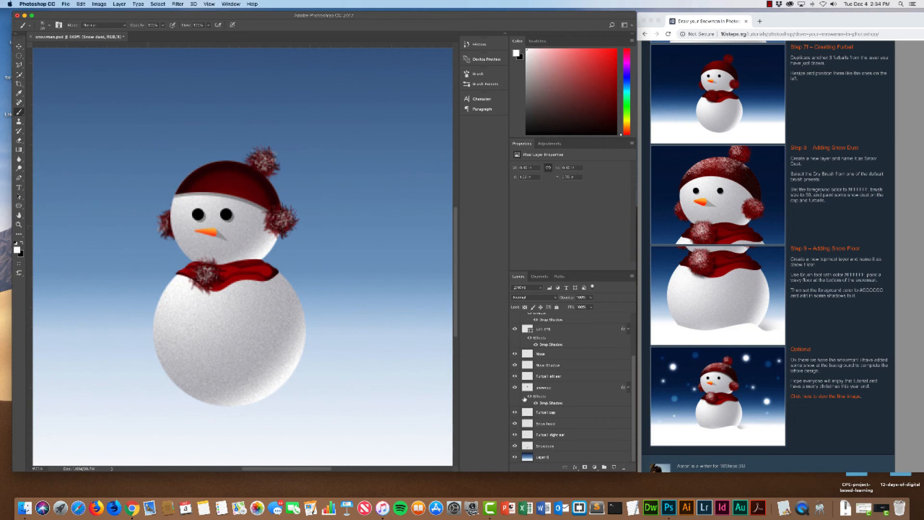
{"action": "left_click", "coordinate": [527, 389], "text": "super"}
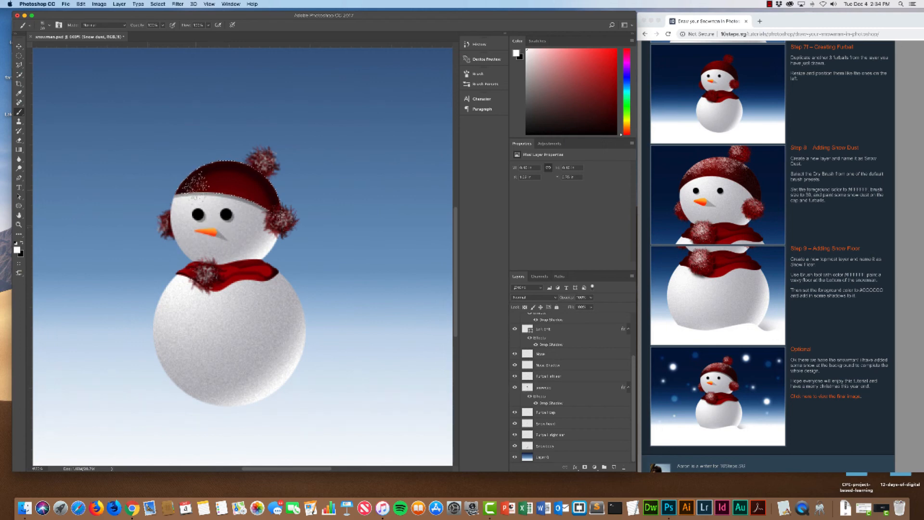
{"action": "scroll", "coordinate": [581, 381], "scroll_direction": "up", "scroll_amount": 3}
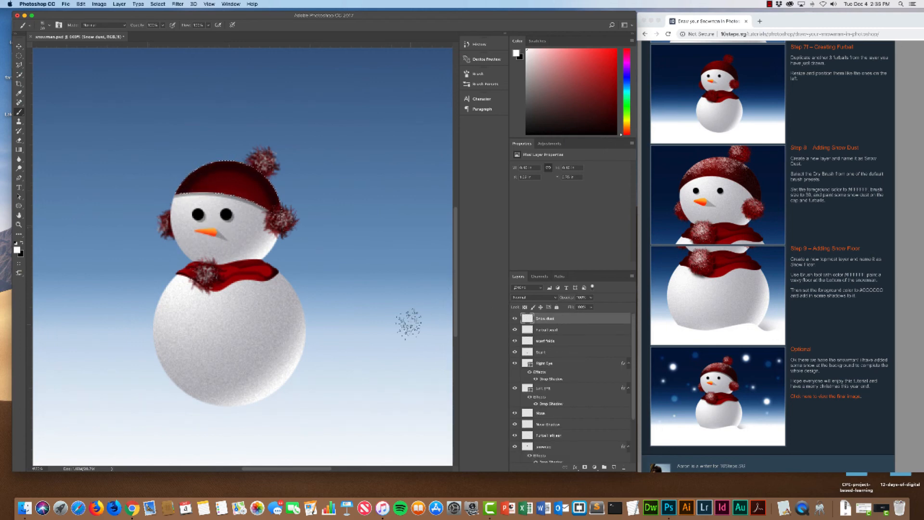
{"action": "mouse_move", "coordinate": [205, 198]}
{"action": "left_mouse_down"}
{"action": "mouse_move", "coordinate": [190, 175]}
{"action": "mouse_move", "coordinate": [241, 158]}
{"action": "mouse_move", "coordinate": [173, 179]}
{"action": "mouse_move", "coordinate": [205, 160]}
{"action": "mouse_move", "coordinate": [234, 153]}
{"action": "mouse_move", "coordinate": [236, 165]}
{"action": "mouse_move", "coordinate": [260, 172]}
{"action": "mouse_move", "coordinate": [199, 165]}
{"action": "mouse_move", "coordinate": [270, 180]}
{"action": "mouse_move", "coordinate": [241, 155]}
{"action": "mouse_move", "coordinate": [198, 175]}
{"action": "mouse_move", "coordinate": [259, 178]}
{"action": "left_mouse_up"}
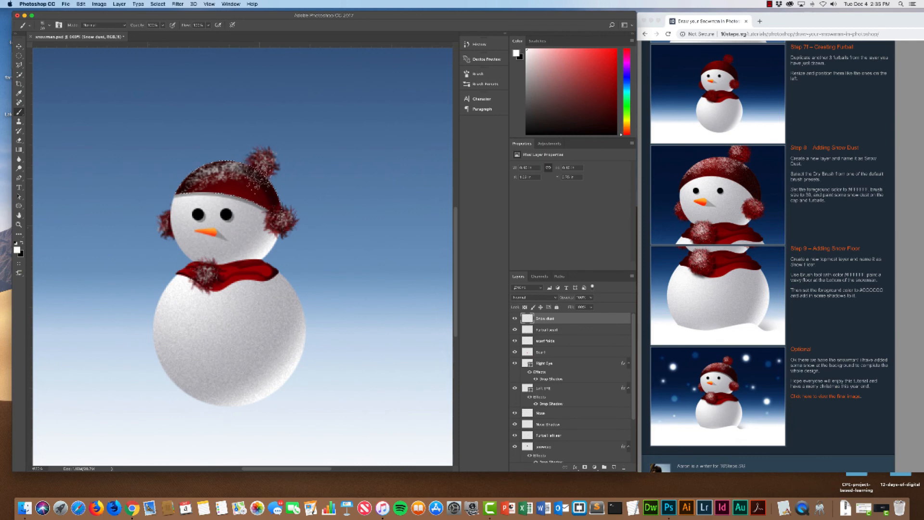
{"action": "left_click_drag", "start_coordinate": [205, 169], "coordinate": [226, 158]}
{"action": "key", "text": "super+minus"}
{"action": "key", "text": "super+minus"}
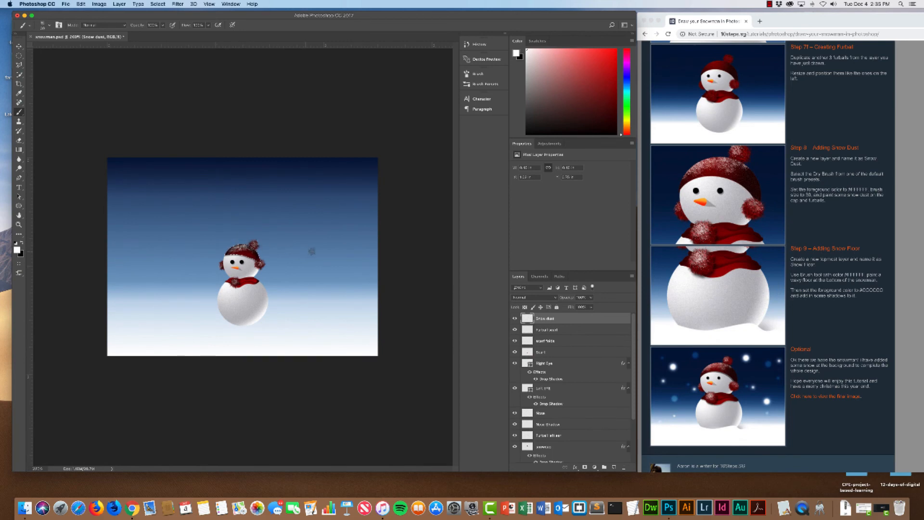
- Create a layer named Snow directly above the background gradient layer and paint a solid white snow band along the bottom of the image
{"action": "scroll", "coordinate": [757, 276], "scroll_direction": "down", "scroll_amount": 5}
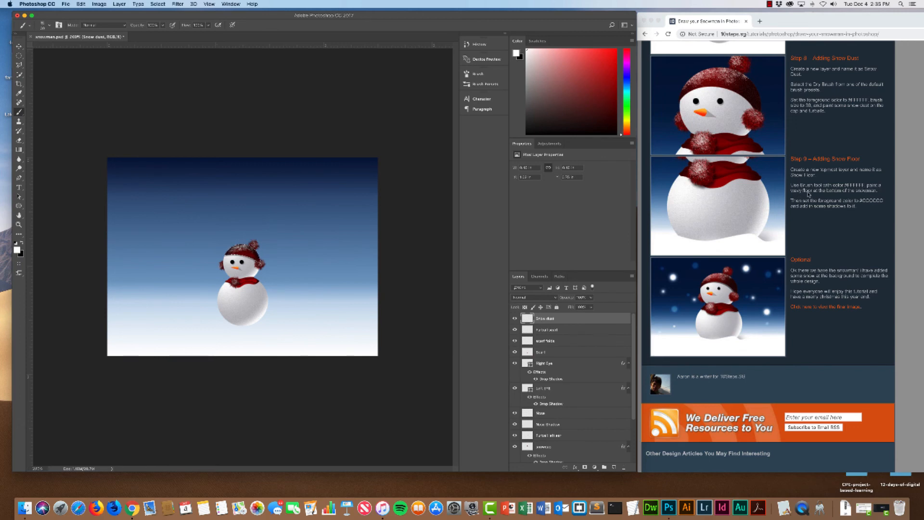
{"action": "scroll", "coordinate": [809, 193], "scroll_direction": "up", "scroll_amount": 2}
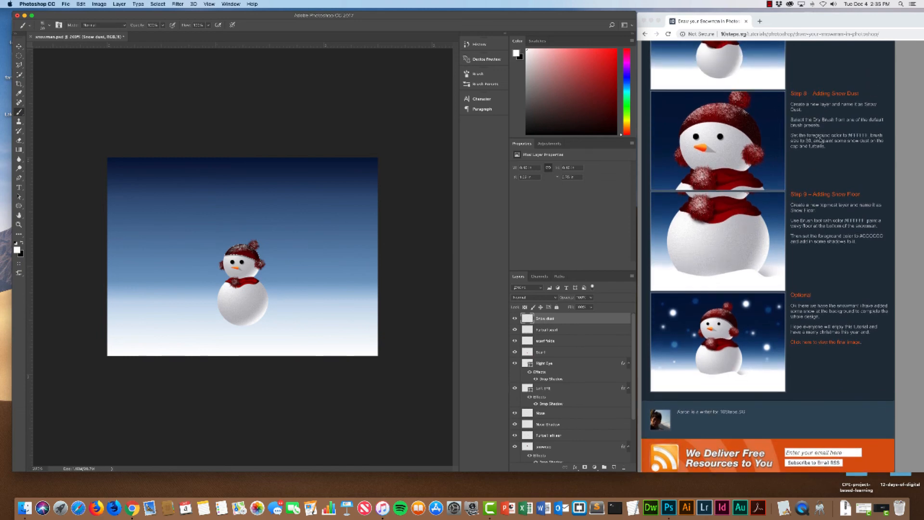
{"action": "scroll", "coordinate": [832, 154], "scroll_direction": "down", "scroll_amount": 3}
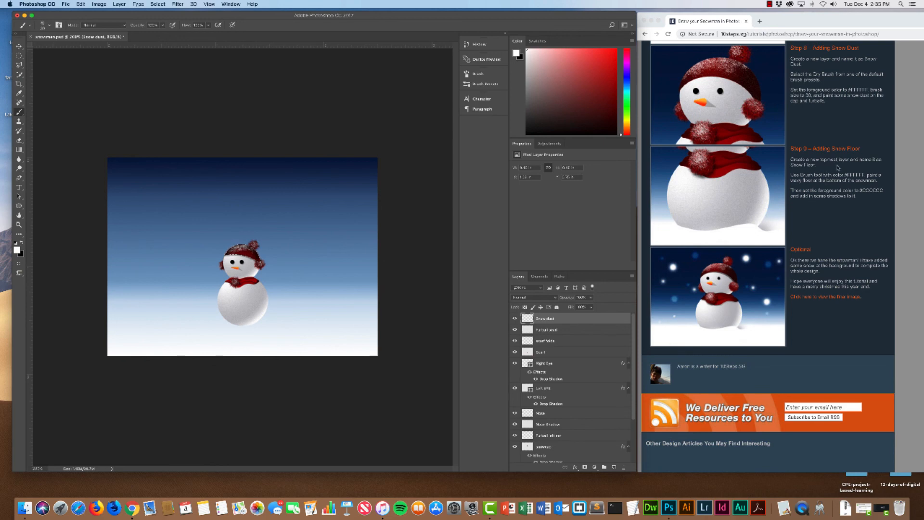
{"action": "scroll", "coordinate": [823, 178], "scroll_direction": "down", "scroll_amount": 1}
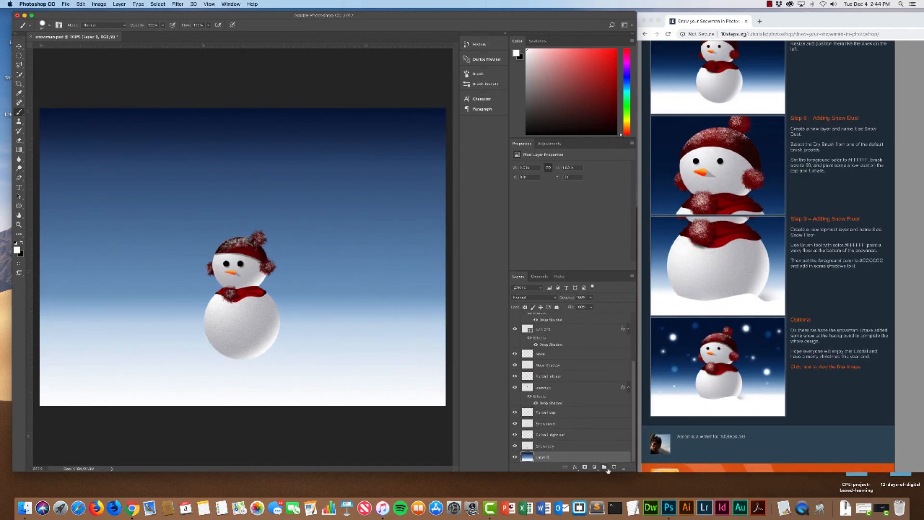
{"action": "left_click", "coordinate": [605, 467]}
{"action": "scroll", "coordinate": [567, 451], "scroll_direction": "down", "scroll_amount": 1}
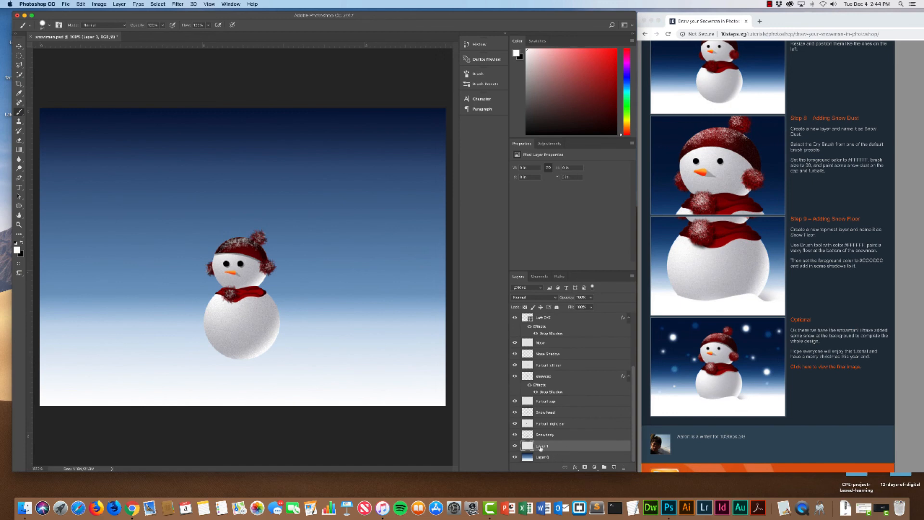
{"action": "double_click", "coordinate": [541, 448]}
{"action": "type", "text": "Snow"}
{"action": "key", "text": "Return"}
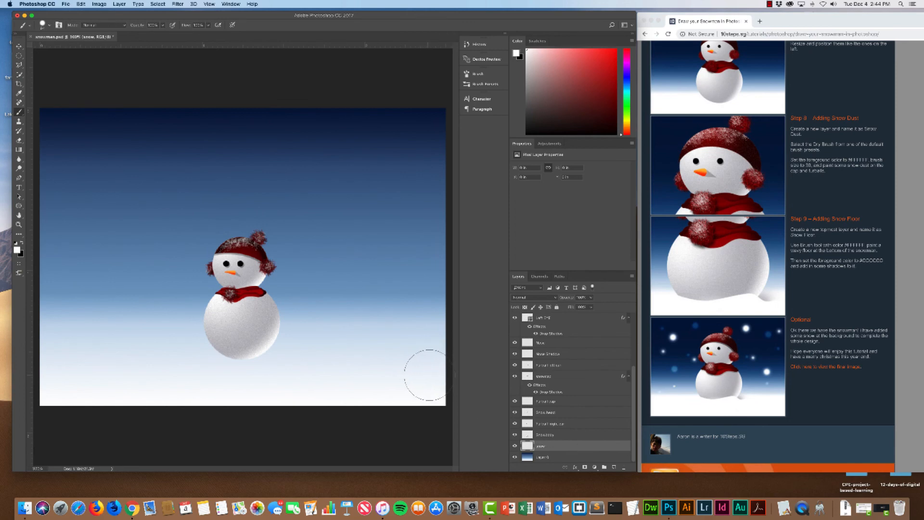
{"action": "left_click_drag", "start_coordinate": [423, 378], "coordinate": [53, 382]}
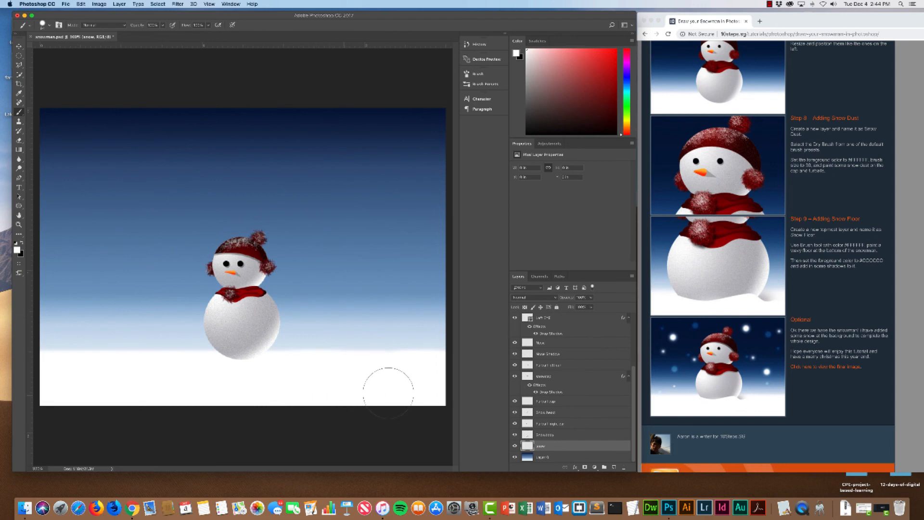
{"action": "mouse_move", "coordinate": [389, 393]}
{"action": "left_mouse_down"}
{"action": "mouse_move", "coordinate": [407, 392]}
{"action": "mouse_move", "coordinate": [169, 399]}
{"action": "mouse_move", "coordinate": [301, 395]}
{"action": "left_mouse_up"}
- On the Snow Floor layer, paint a white snow mound over the snowman's base with a smaller brush
{"action": "scroll", "coordinate": [590, 386], "scroll_direction": "up", "scroll_amount": 4}
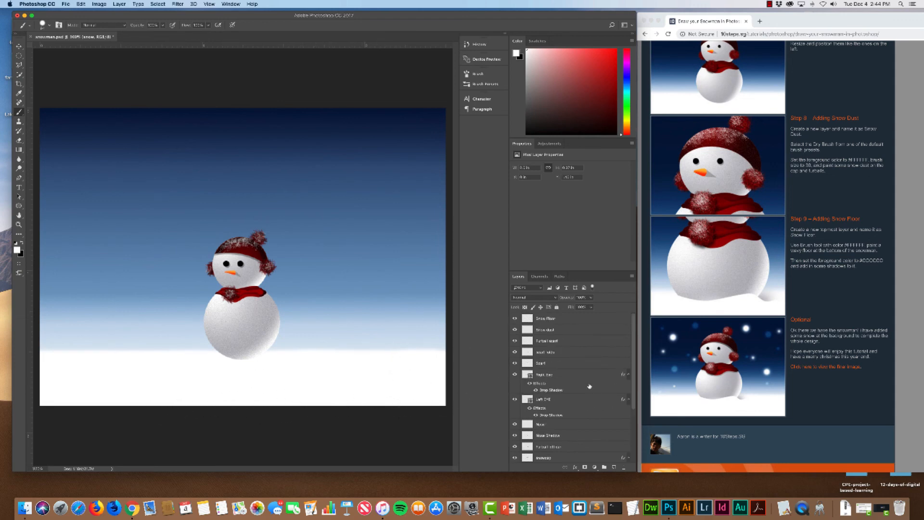
{"action": "left_click", "coordinate": [564, 320]}
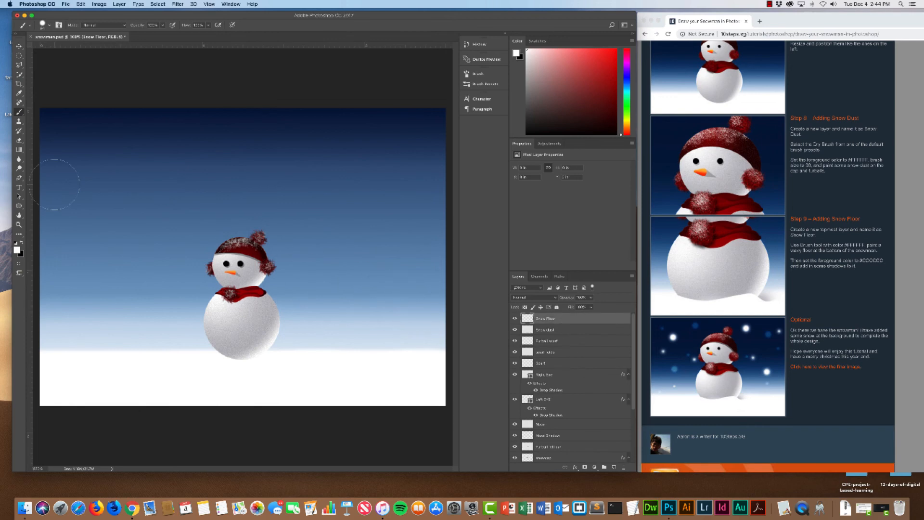
{"action": "left_click", "coordinate": [47, 26]}
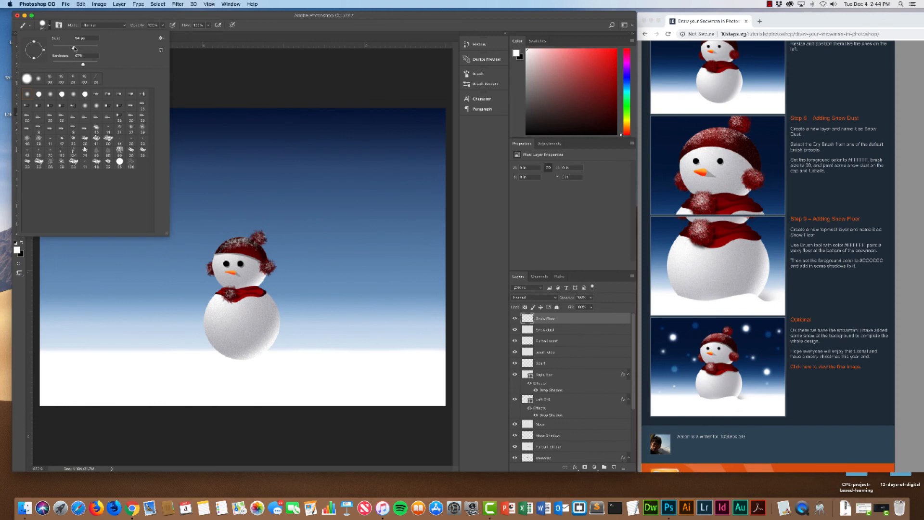
{"action": "left_click_drag", "start_coordinate": [74, 48], "coordinate": [66, 48]}
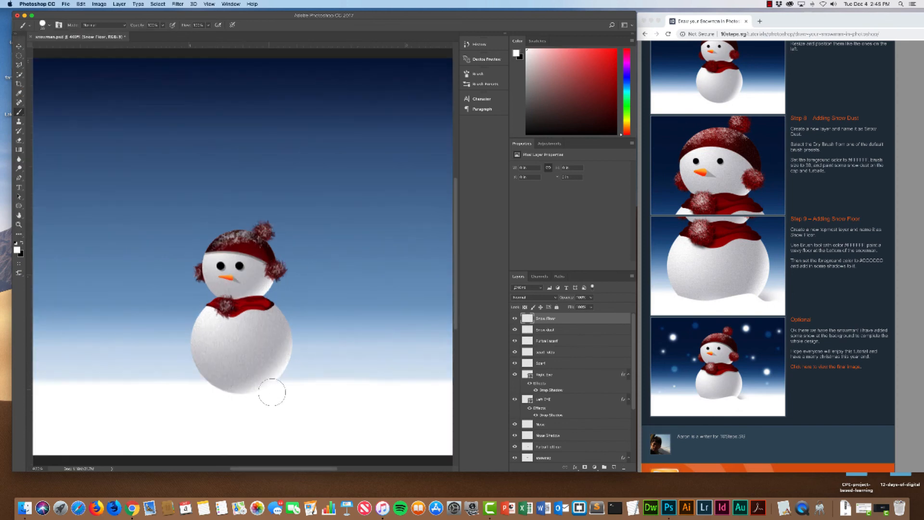
{"action": "mouse_move", "coordinate": [267, 393]}
{"action": "left_mouse_down"}
{"action": "mouse_move", "coordinate": [183, 398]}
{"action": "mouse_move", "coordinate": [275, 401]}
{"action": "mouse_move", "coordinate": [288, 413]}
{"action": "left_mouse_up"}
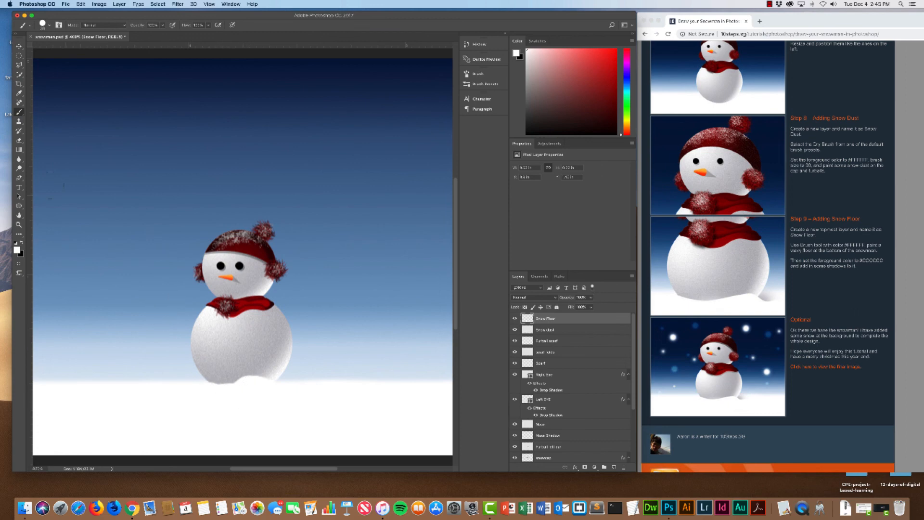
- Try erasing the left edge of the snow mound with an enlarged soft Eraser and undo it
{"action": "left_click", "coordinate": [19, 140]}
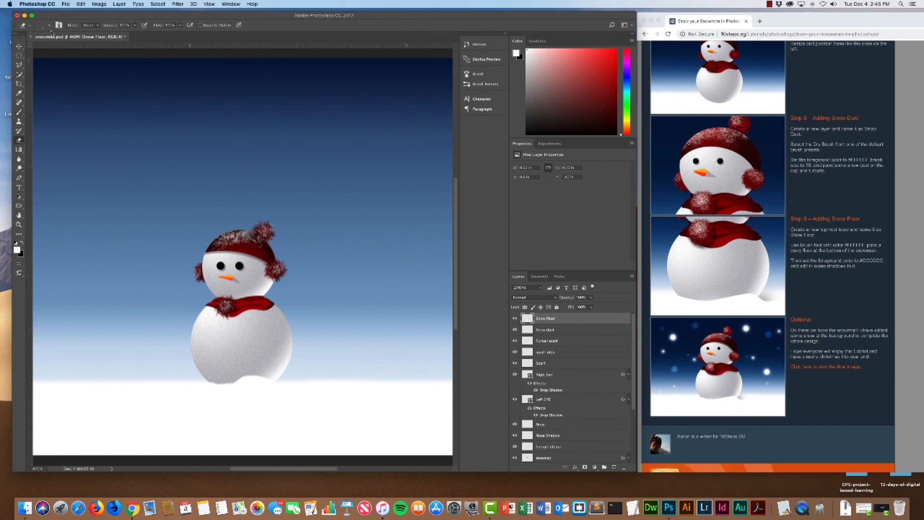
{"action": "left_click", "coordinate": [49, 26]}
{"action": "left_click_drag", "start_coordinate": [53, 49], "coordinate": [69, 48]}
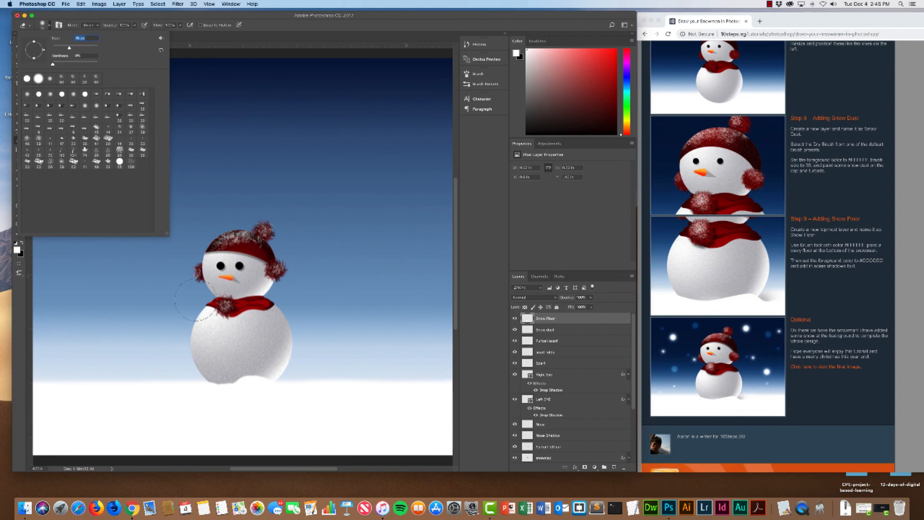
{"action": "left_click", "coordinate": [219, 363]}
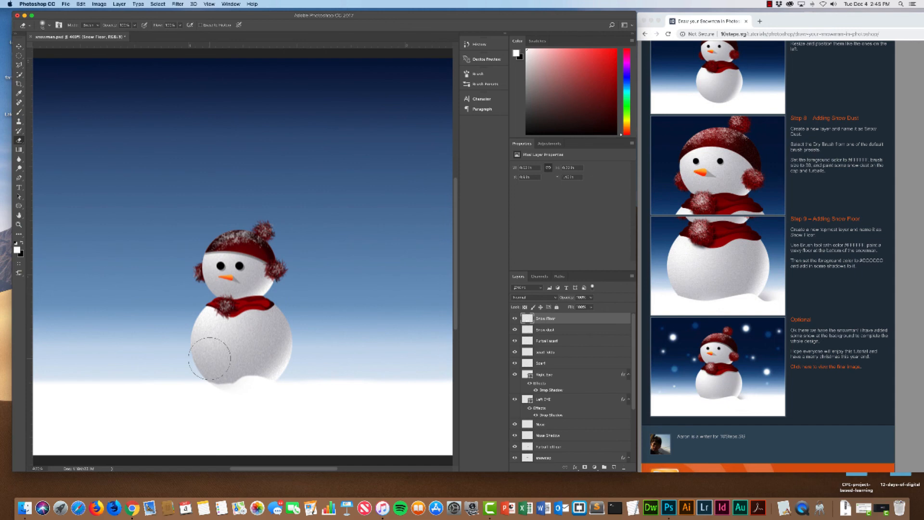
{"action": "key", "text": "super+alt+z"}
- Set the Eraser to 100% hardness and a size of 60, and trim the snow mound's left edge
{"action": "left_click", "coordinate": [49, 25]}
{"action": "left_click_drag", "start_coordinate": [60, 67], "coordinate": [134, 68]}
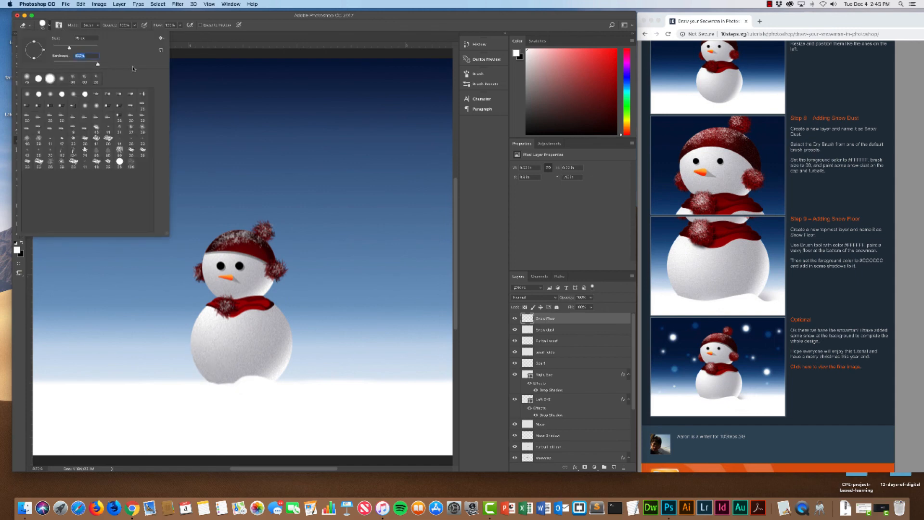
{"action": "left_click", "coordinate": [90, 38]}
{"action": "type", "text": "60"}
{"action": "key", "text": "Return"}
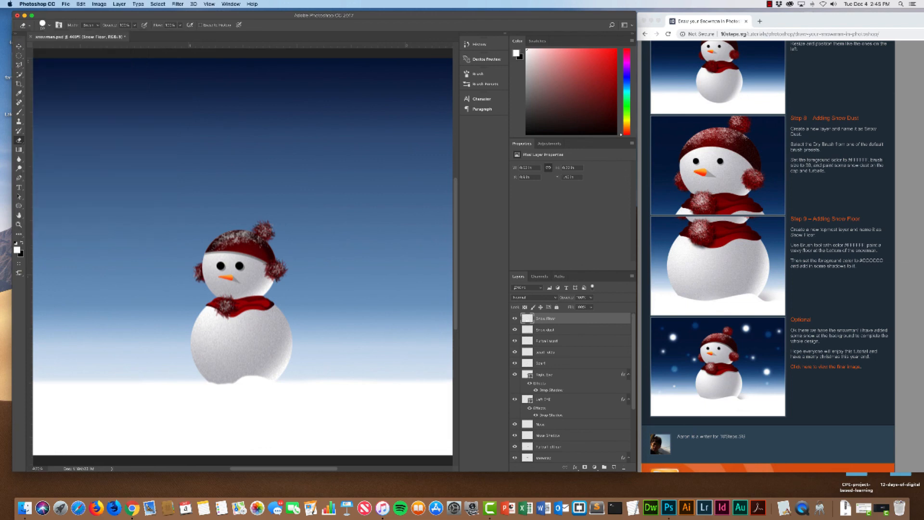
{"action": "left_click", "coordinate": [220, 368]}
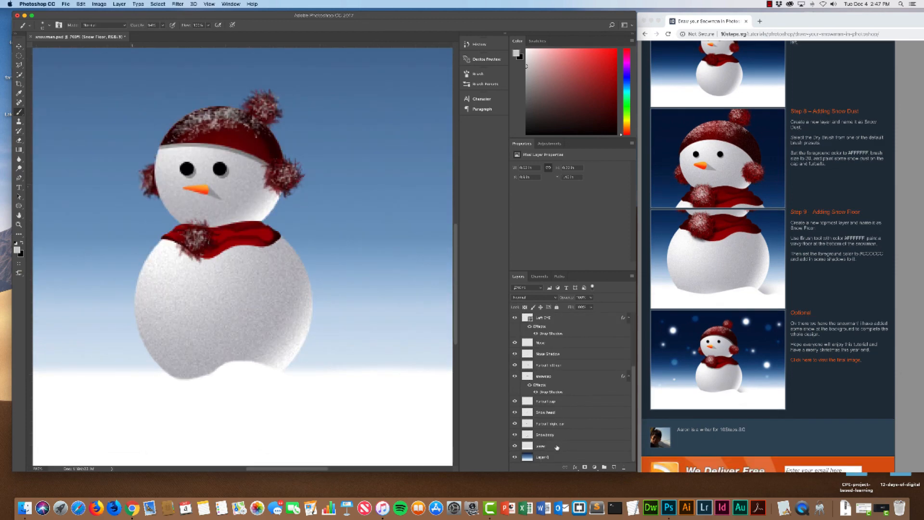
- Create a new layer above the Snow layer and name it Snow shadow
{"action": "left_click", "coordinate": [557, 447]}
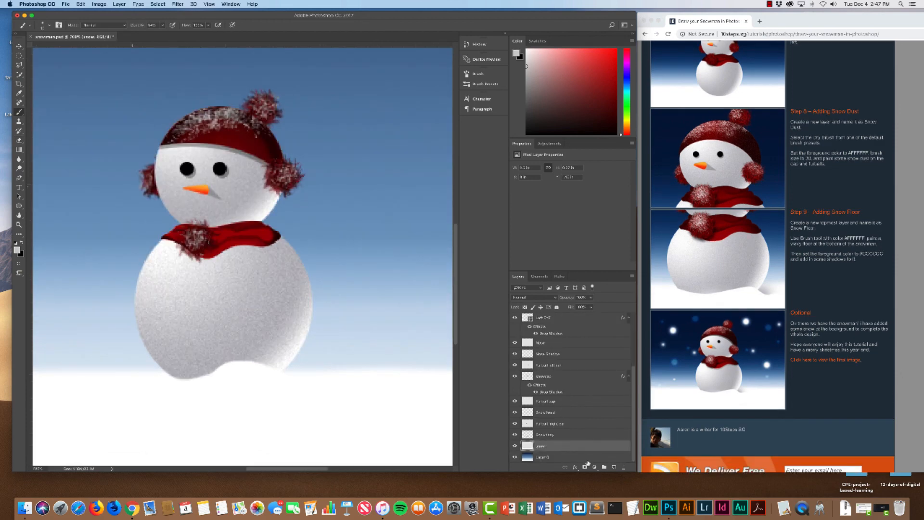
{"action": "left_click", "coordinate": [615, 468]}
{"action": "double_click", "coordinate": [543, 446]}
{"action": "type", "text": "Snow shadow"}
{"action": "key", "text": "Return"}
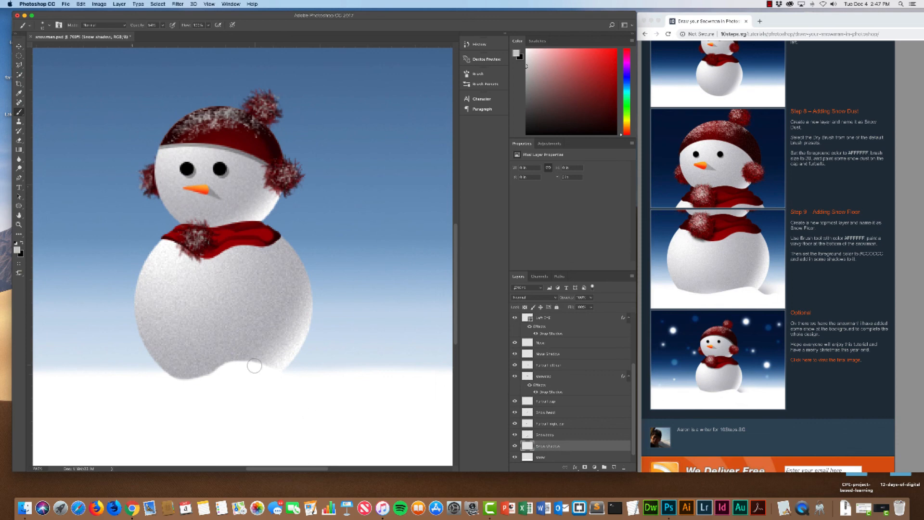
- Brush light grey shadows onto the snow at both sides of the snowman's base, undoing the first stroke
{"action": "left_click_drag", "start_coordinate": [280, 372], "coordinate": [299, 377]}
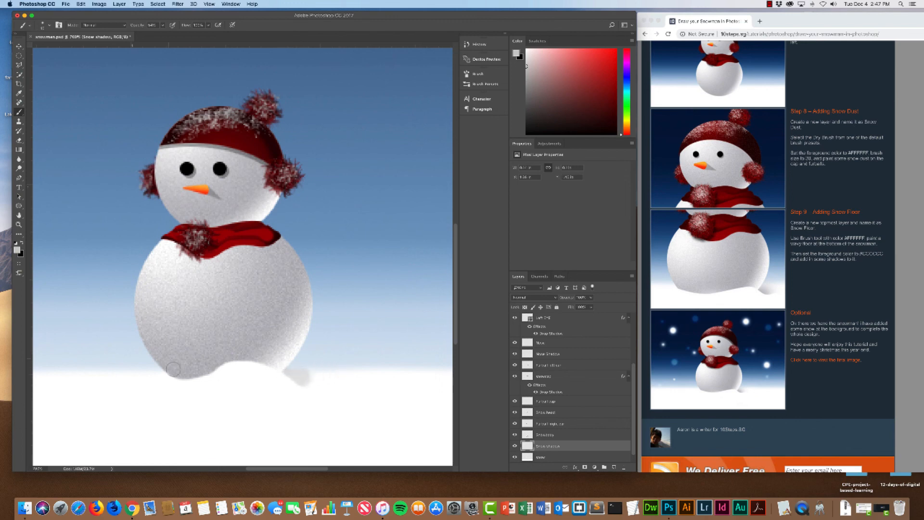
{"action": "key", "text": "super+z"}
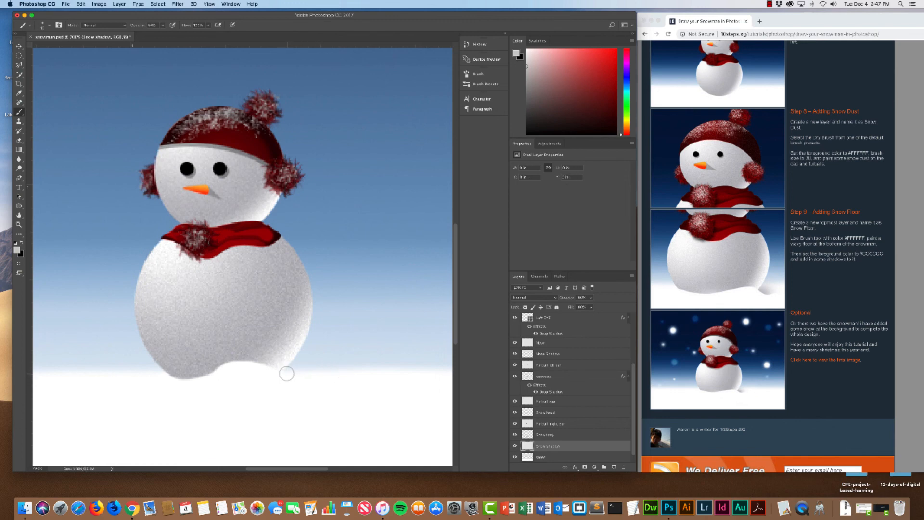
{"action": "left_click_drag", "start_coordinate": [292, 377], "coordinate": [300, 380]}
{"action": "mouse_move", "coordinate": [310, 392]}
{"action": "left_mouse_down"}
{"action": "mouse_move", "coordinate": [295, 386]}
{"action": "mouse_move", "coordinate": [309, 390]}
{"action": "left_mouse_up"}
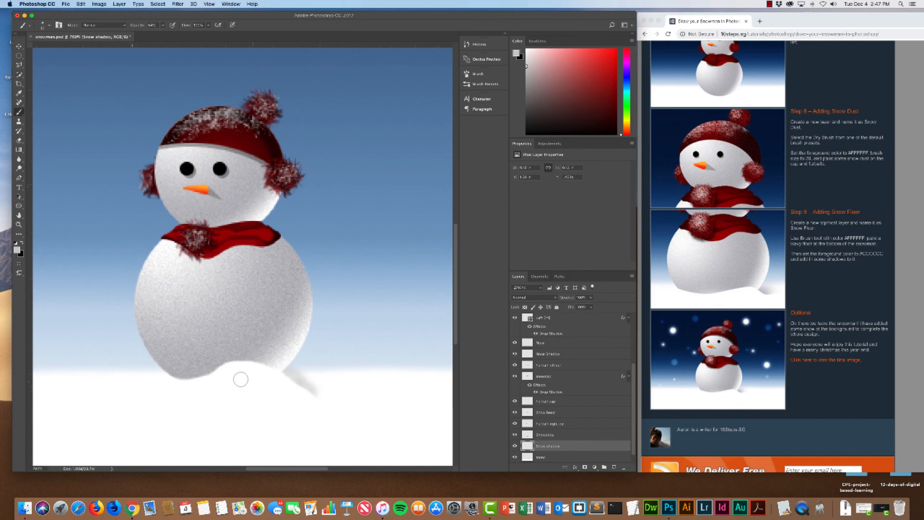
{"action": "scroll", "coordinate": [247, 386], "scroll_direction": "down", "scroll_amount": 5}
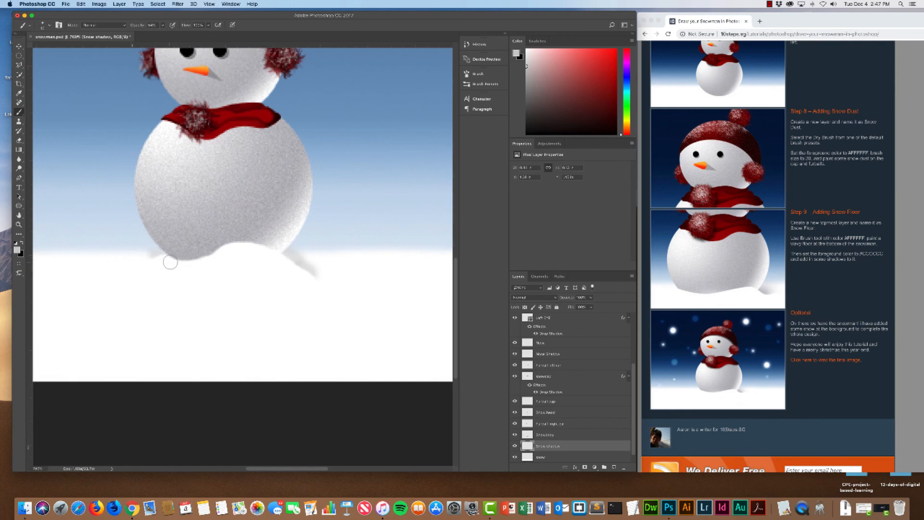
{"action": "mouse_move", "coordinate": [163, 255]}
{"action": "left_mouse_down"}
{"action": "mouse_move", "coordinate": [144, 262]}
{"action": "mouse_move", "coordinate": [158, 263]}
{"action": "left_mouse_up"}
- Lower the Eraser's hardness and erase the grey shadow at the right side of the snowman's base
{"action": "left_click", "coordinate": [19, 140]}
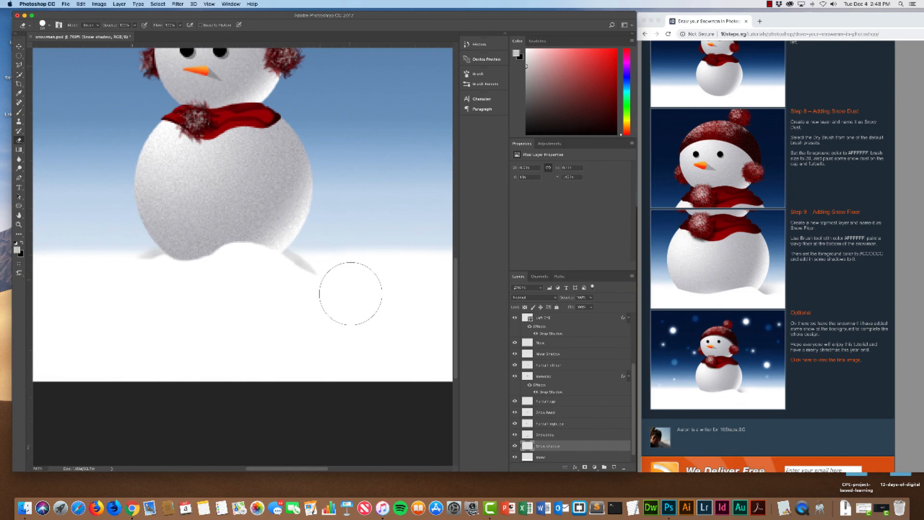
{"action": "left_click", "coordinate": [50, 26]}
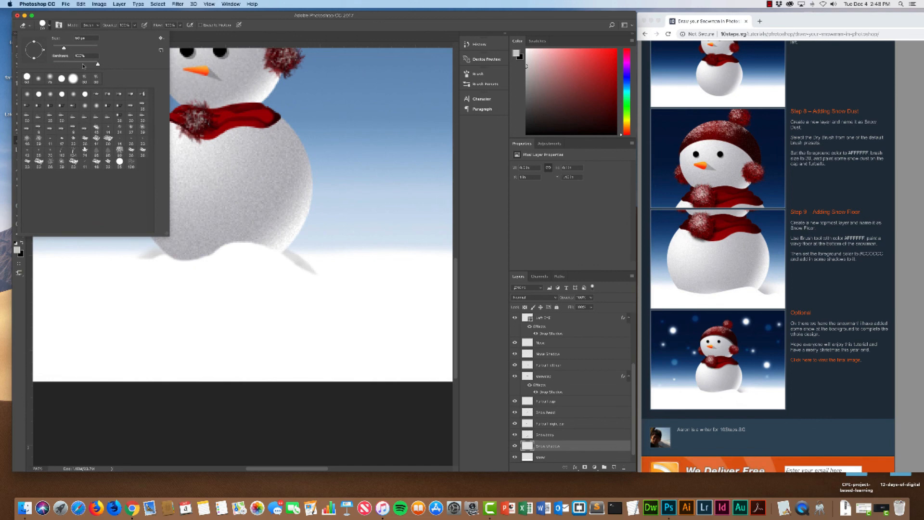
{"action": "left_click_drag", "start_coordinate": [98, 65], "coordinate": [45, 65]}
{"action": "left_click", "coordinate": [305, 264]}
{"action": "left_click_drag", "start_coordinate": [305, 264], "coordinate": [291, 253]}
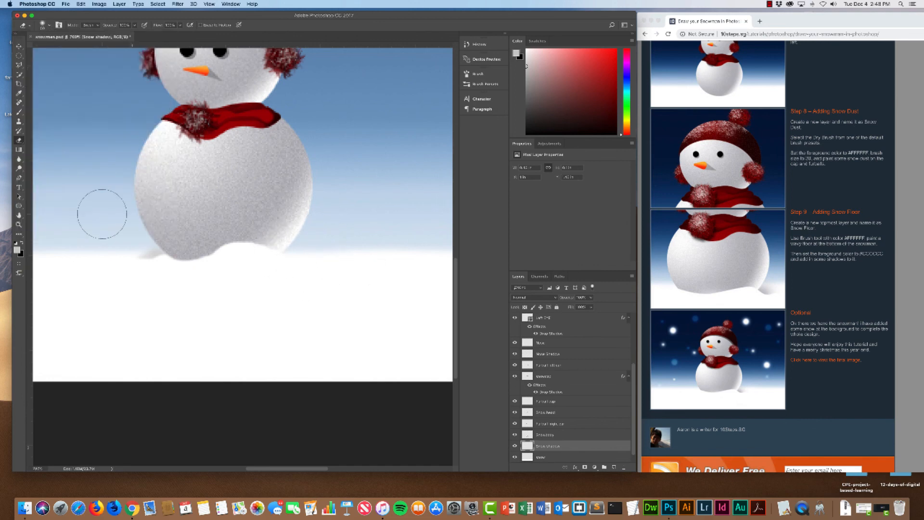
- Repaint a light grey shadow on the snow to the right of the snowman's base with the Brush
{"action": "left_click", "coordinate": [19, 111]}
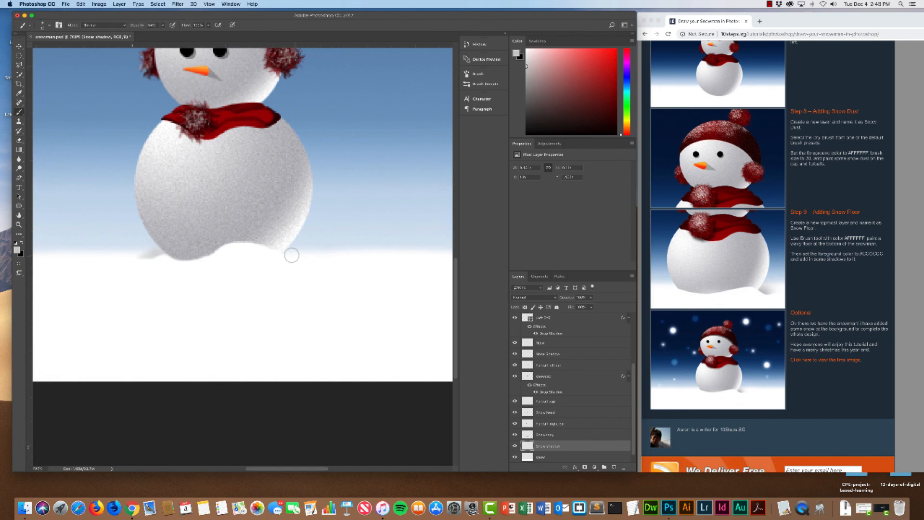
{"action": "mouse_move", "coordinate": [281, 257]}
{"action": "left_mouse_down"}
{"action": "mouse_move", "coordinate": [319, 283]}
{"action": "mouse_move", "coordinate": [290, 261]}
{"action": "mouse_move", "coordinate": [298, 256]}
{"action": "mouse_move", "coordinate": [310, 257]}
{"action": "left_mouse_up"}
{"action": "left_click_drag", "start_coordinate": [188, 291], "coordinate": [283, 332]}
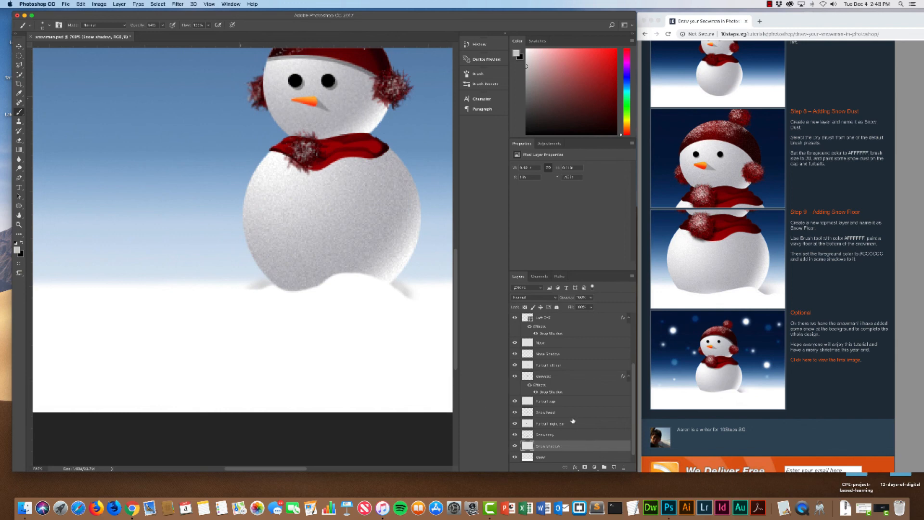
- Create a new layer directly above the snowman's body layer and name it Snow shadow
{"action": "left_click", "coordinate": [563, 435]}
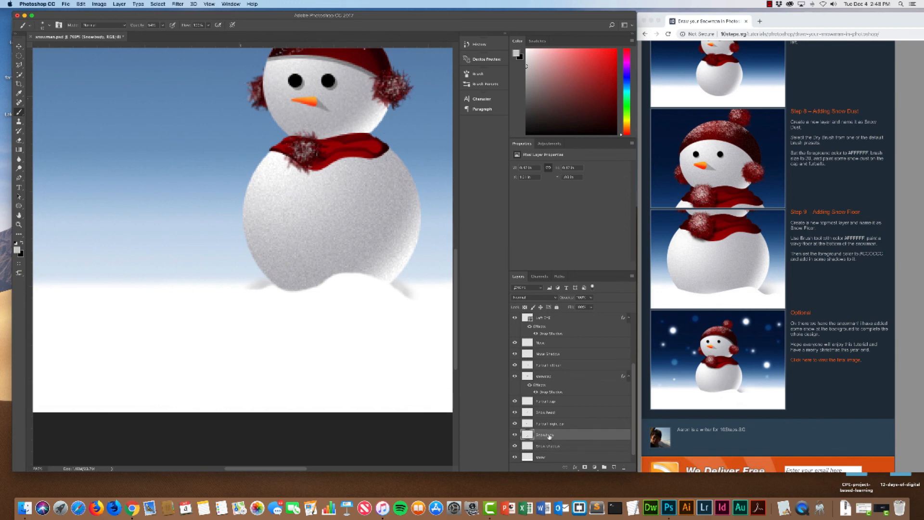
{"action": "left_click", "coordinate": [614, 467]}
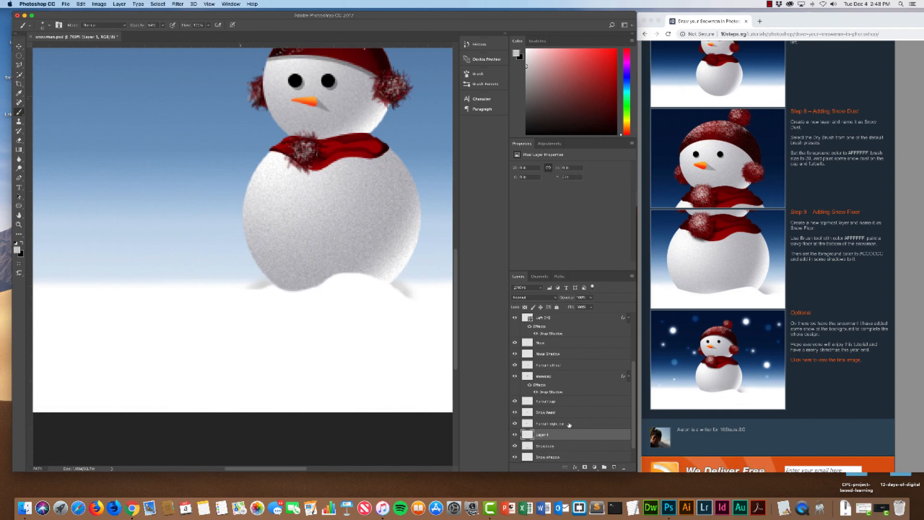
{"action": "double_click", "coordinate": [542, 434]}
{"action": "type", "text": "Snow shadow"}
{"action": "key", "text": "BackSpace"}
{"action": "key", "text": "BackSpace"}
{"action": "key", "text": "Return"}
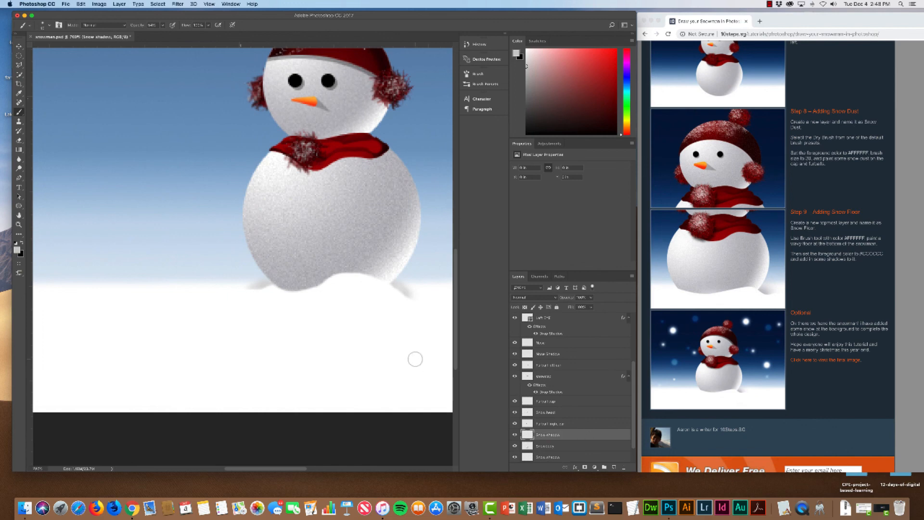
- Brush a light grey shadow along the snowman's lower body edge where it meets the snow mound
{"action": "mouse_move", "coordinate": [372, 282]}
{"action": "left_mouse_down"}
{"action": "mouse_move", "coordinate": [336, 276]}
{"action": "mouse_move", "coordinate": [374, 278]}
{"action": "mouse_move", "coordinate": [341, 274]}
{"action": "mouse_move", "coordinate": [330, 285]}
{"action": "mouse_move", "coordinate": [337, 276]}
{"action": "mouse_move", "coordinate": [279, 293]}
{"action": "mouse_move", "coordinate": [320, 289]}
{"action": "mouse_move", "coordinate": [310, 294]}
{"action": "mouse_move", "coordinate": [273, 295]}
{"action": "mouse_move", "coordinate": [308, 292]}
{"action": "left_mouse_up"}
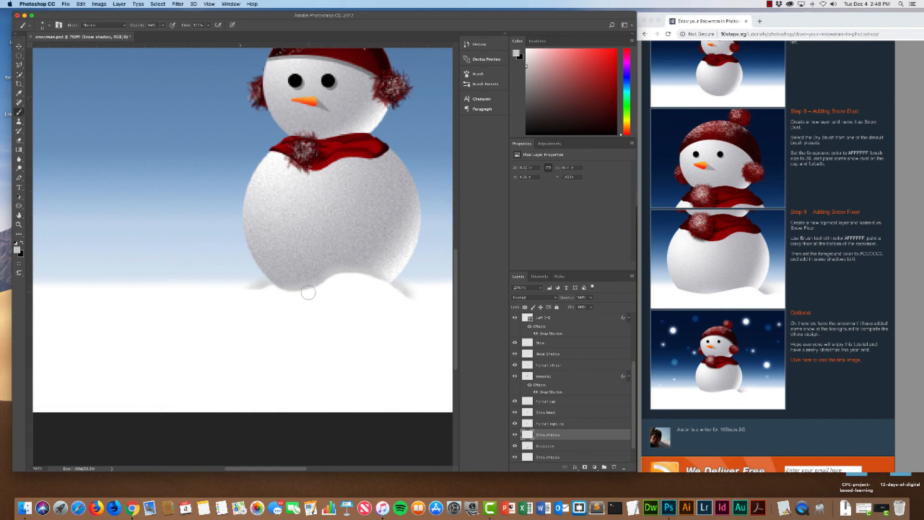
{"action": "scroll", "coordinate": [308, 292], "scroll_direction": "down", "scroll_amount": 5}
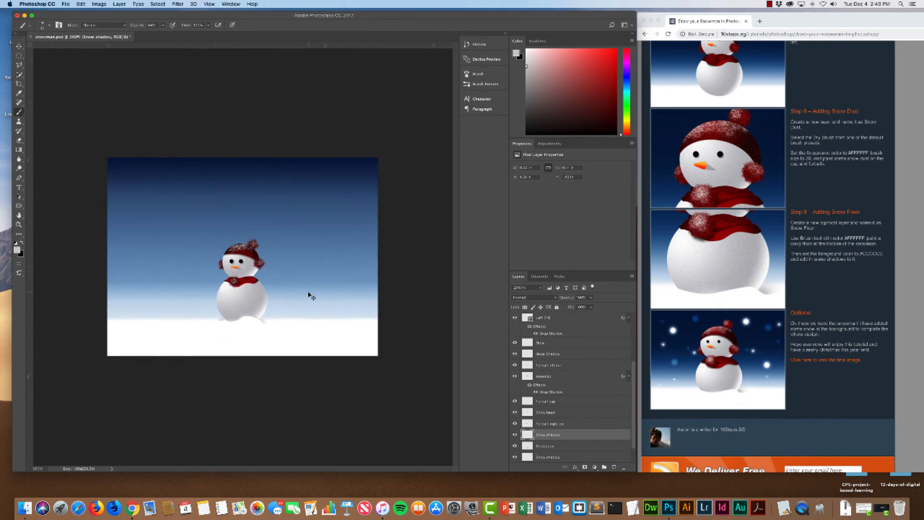
{"action": "scroll", "coordinate": [308, 293], "scroll_direction": "down", "scroll_amount": 2}
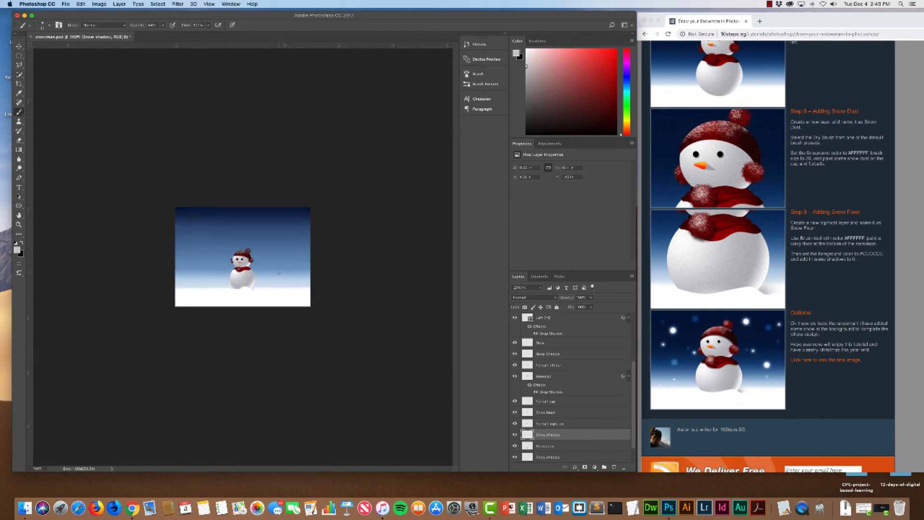
{"action": "scroll", "coordinate": [276, 281], "scroll_direction": "up", "scroll_amount": 3}
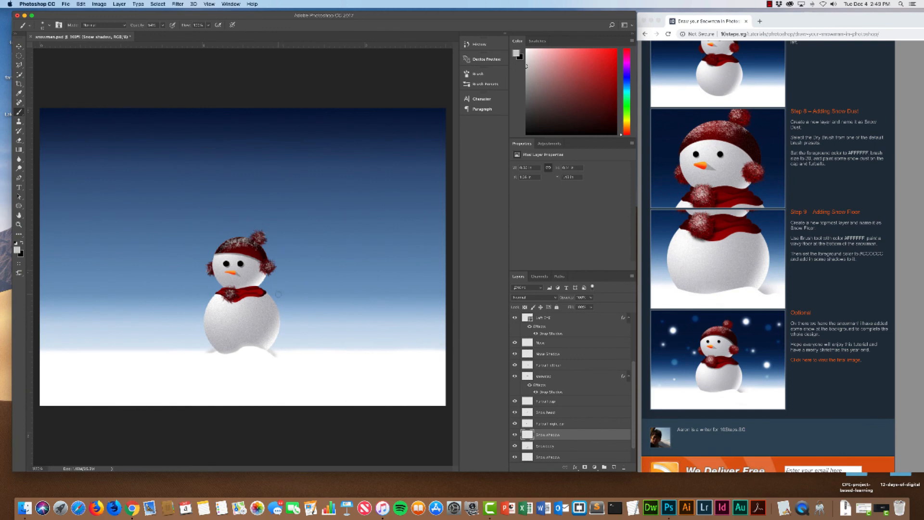
- Compare the snowman's base with and without the upper Snow shadow layer and check that layer's painted area
{"action": "left_click", "coordinate": [515, 436]}
{"action": "left_click", "coordinate": [515, 436]}
{"action": "left_click", "coordinate": [515, 435]}
{"action": "left_click", "coordinate": [515, 435]}
{"action": "left_click", "coordinate": [515, 436]}
{"action": "left_click", "coordinate": [515, 435]}
{"action": "left_click", "coordinate": [528, 436], "text": "super"}
{"action": "key", "text": "super+d"}
{"action": "key", "text": "super+equal"}
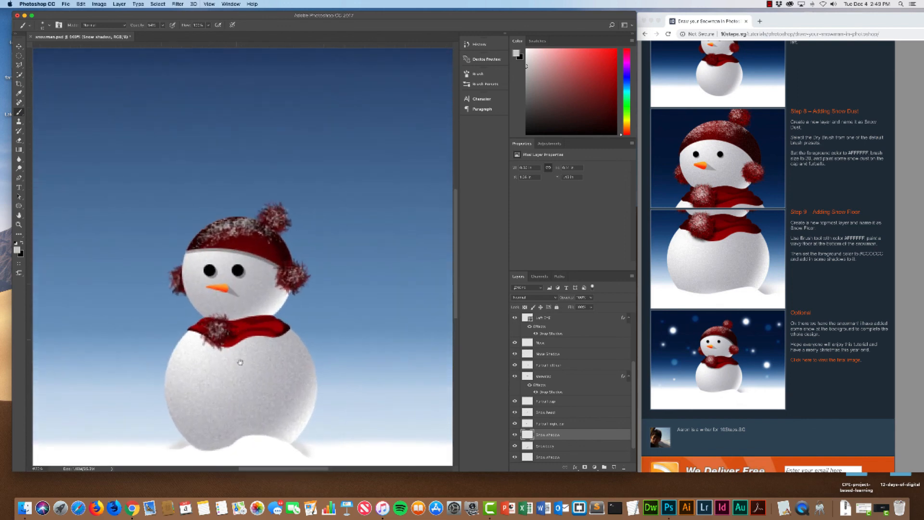
- Erase the grey spill over the snow mound on the upper Snow shadow layer and touch up its shadow with the Brush
{"action": "scroll", "coordinate": [242, 397], "scroll_direction": "down", "scroll_amount": 5}
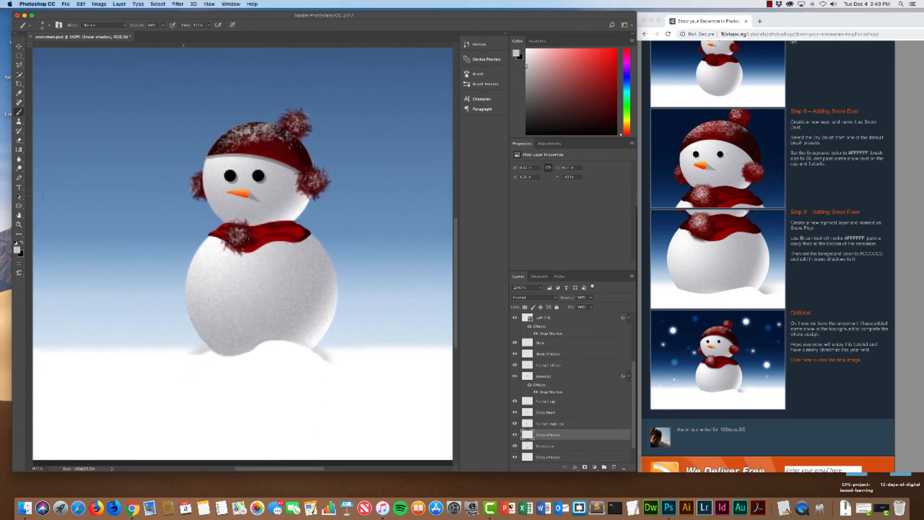
{"action": "left_click", "coordinate": [19, 140]}
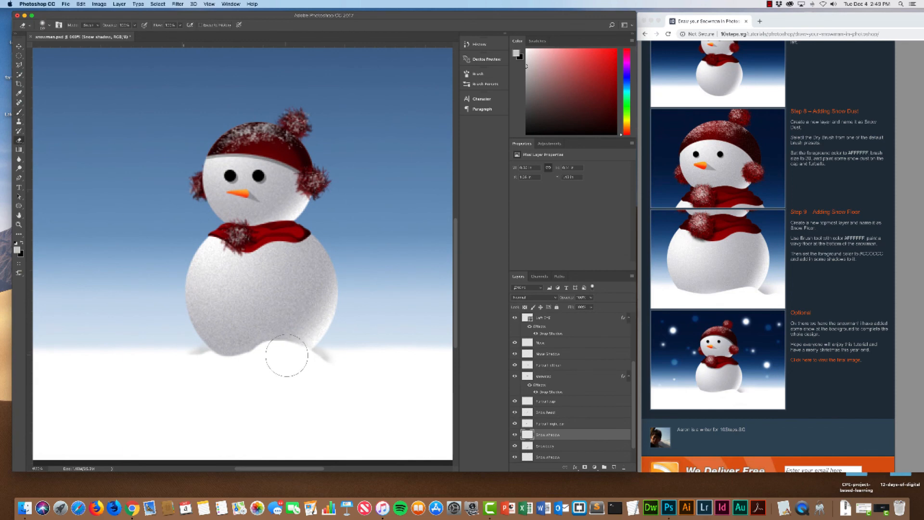
{"action": "mouse_move", "coordinate": [285, 343]}
{"action": "left_mouse_down"}
{"action": "mouse_move", "coordinate": [268, 355]}
{"action": "mouse_move", "coordinate": [295, 350]}
{"action": "left_mouse_up"}
{"action": "key", "text": "b"}
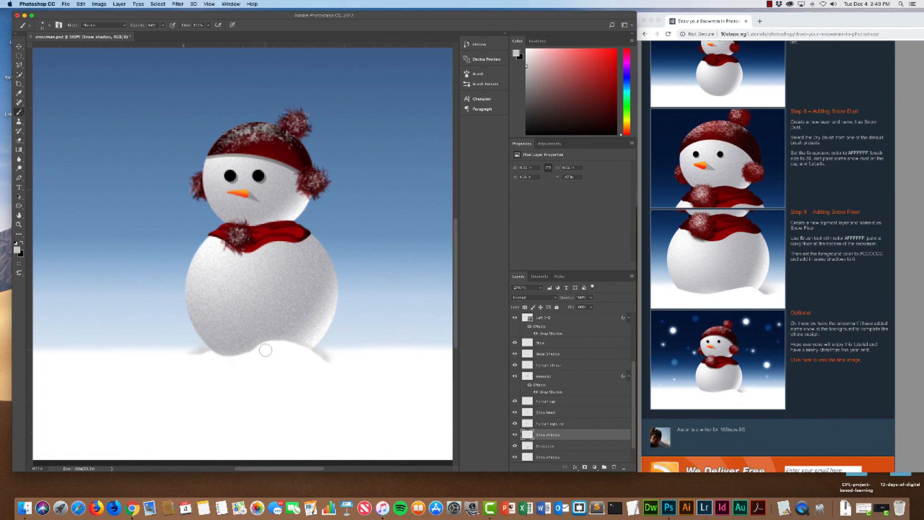
{"action": "left_click_drag", "start_coordinate": [301, 348], "coordinate": [313, 360]}
- Brush more light grey on the lower Snow shadow layer beside the right end of the snow mound
{"action": "left_click", "coordinate": [561, 448]}
{"action": "scroll", "coordinate": [563, 448], "scroll_direction": "down", "scroll_amount": 2}
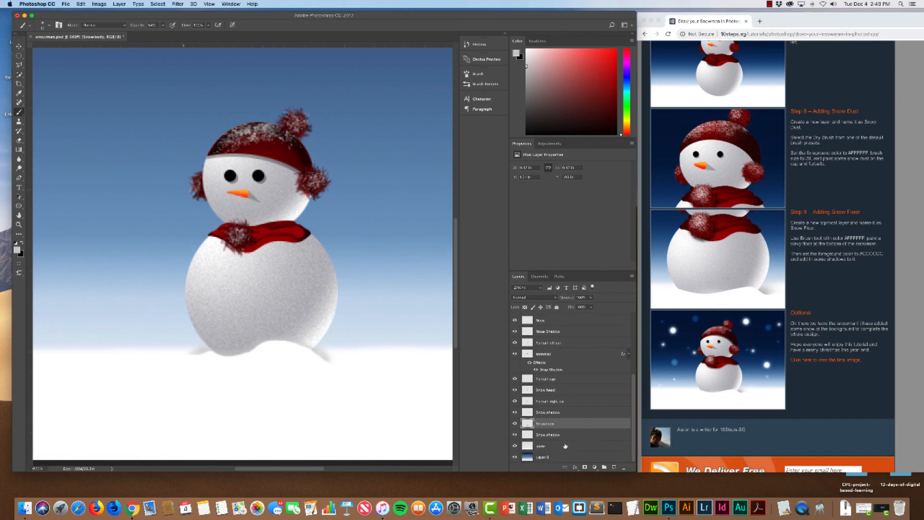
{"action": "left_click", "coordinate": [568, 436]}
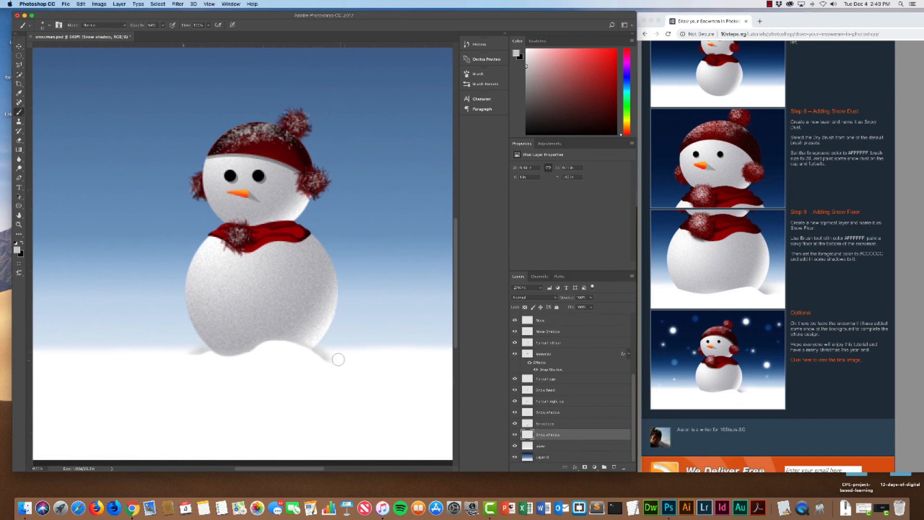
{"action": "left_click_drag", "start_coordinate": [325, 366], "coordinate": [330, 368]}
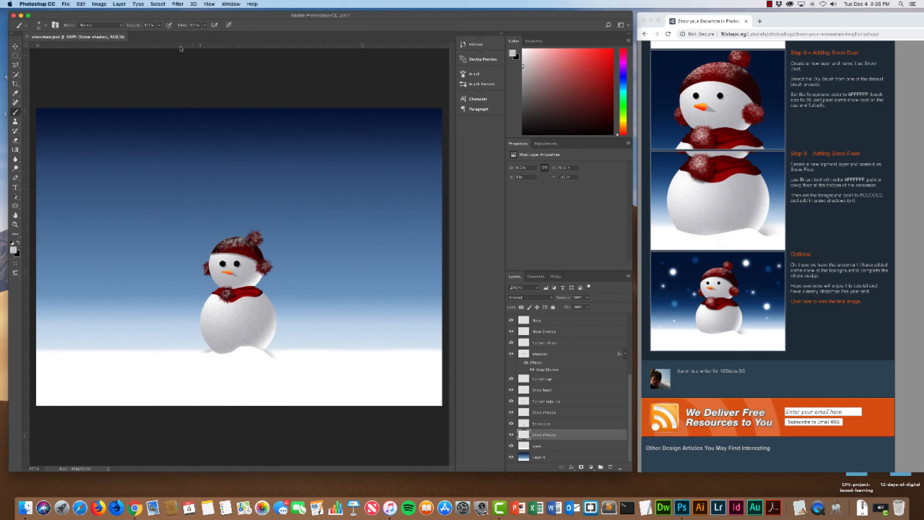
- Set the soft brush's size to 30 and test it with one dab in the sky
{"action": "left_click", "coordinate": [46, 26]}
{"action": "left_click", "coordinate": [47, 37]}
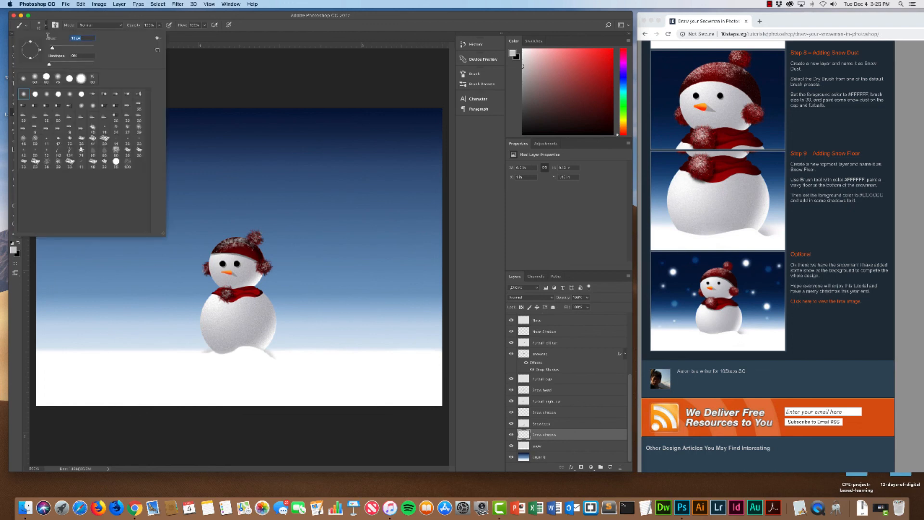
{"action": "type", "text": "30"}
{"action": "key", "text": "Return"}
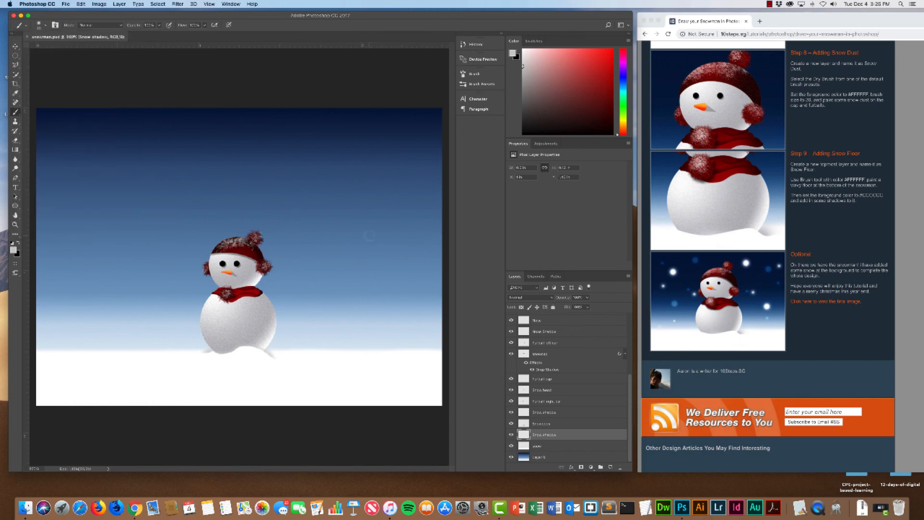
{"action": "left_click", "coordinate": [44, 27]}
{"action": "double_click", "coordinate": [85, 38]}
{"action": "type", "text": "30"}
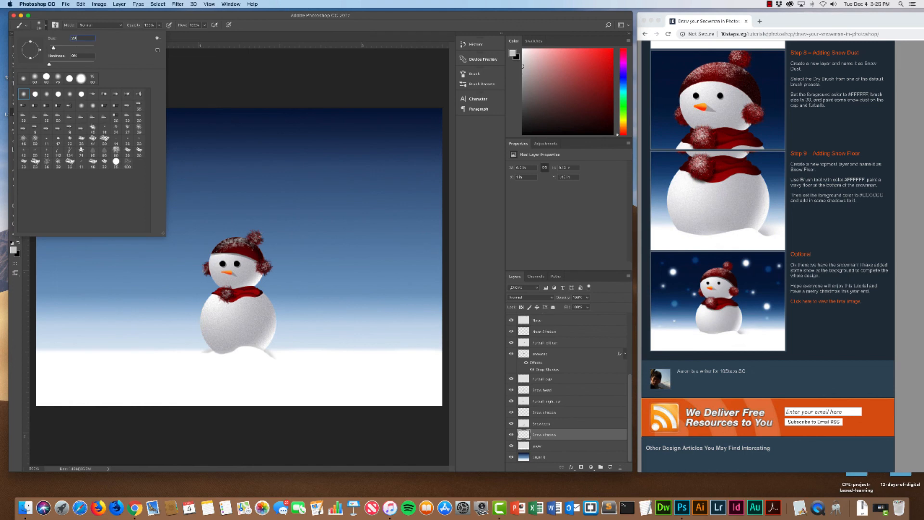
{"action": "key", "text": "Return"}
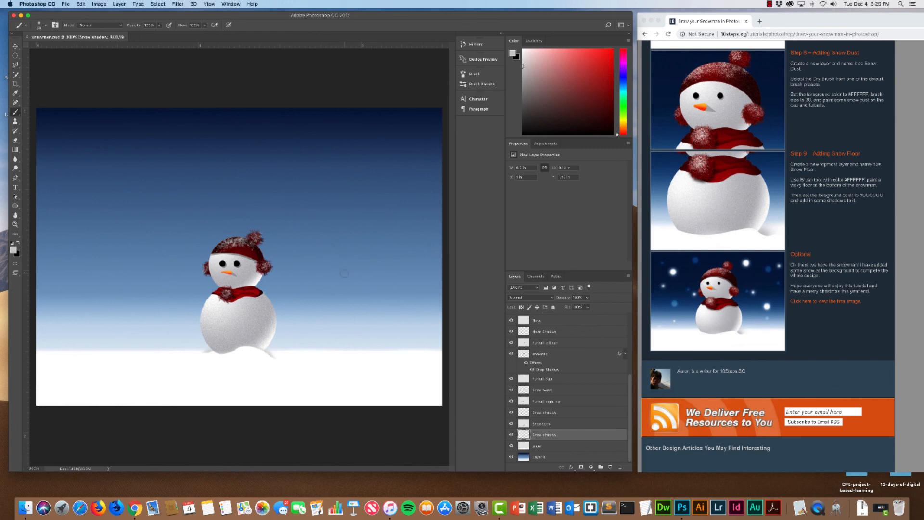
{"action": "left_click", "coordinate": [342, 282]}
- Create a new layer above the Snow Floor layer and name it Snow Flakes
{"action": "scroll", "coordinate": [585, 433], "scroll_direction": "up", "scroll_amount": 3}
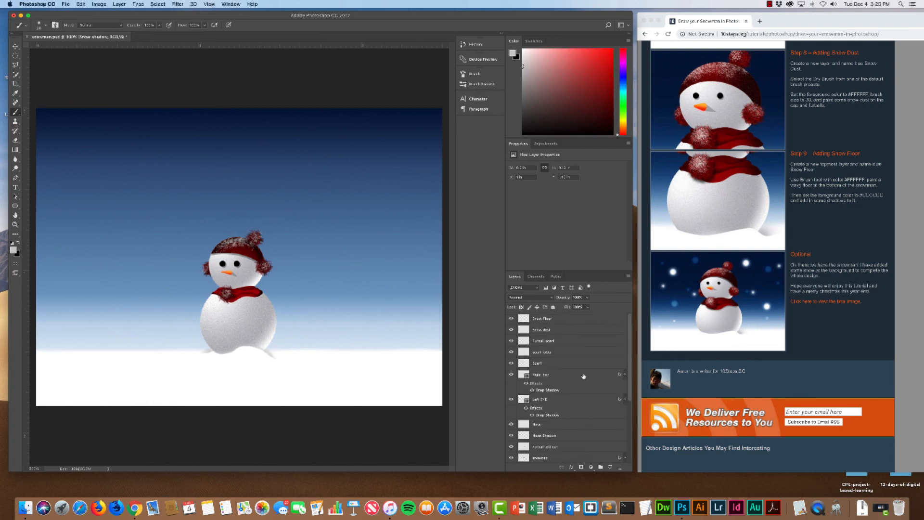
{"action": "left_click", "coordinate": [573, 321]}
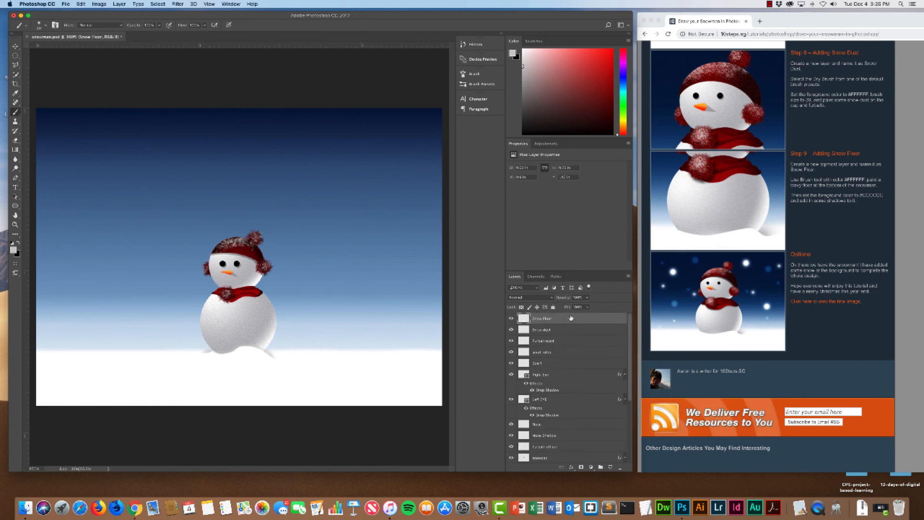
{"action": "left_click", "coordinate": [610, 468]}
{"action": "double_click", "coordinate": [538, 319]}
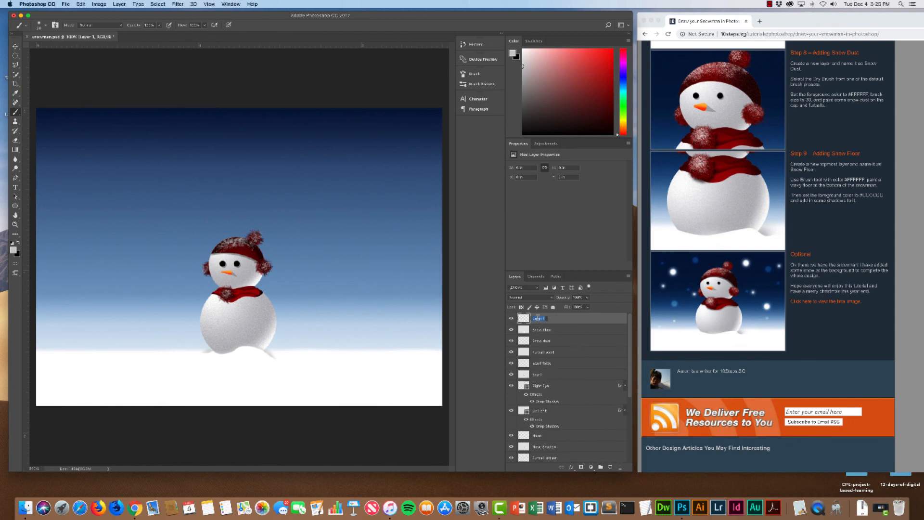
{"action": "type", "text": "Snow Fla"}
{"action": "type", "text": "kes"}
{"action": "key", "text": "Return"}
- Make white the foreground colour and dab three bright snowflakes in the sky on both sides of the snowman
{"action": "left_click", "coordinate": [12, 243]}
{"action": "left_click", "coordinate": [18, 243]}
{"action": "left_click", "coordinate": [335, 216]}
{"action": "left_click", "coordinate": [335, 216]}
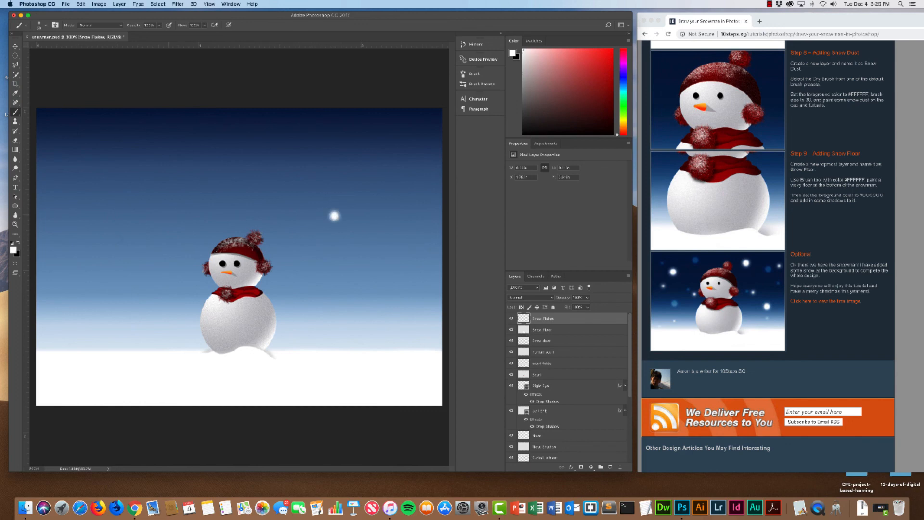
{"action": "left_click", "coordinate": [118, 241]}
{"action": "left_click", "coordinate": [117, 241]}
{"action": "left_click", "coordinate": [155, 178]}
- Reduce the brush size slightly and lower the brush opacity for fainter snowflakes
{"action": "left_click", "coordinate": [47, 25]}
{"action": "left_click_drag", "start_coordinate": [55, 50], "coordinate": [53, 49]}
{"action": "key", "text": "Return"}
{"action": "left_click", "coordinate": [159, 25]}
{"action": "left_click_drag", "start_coordinate": [160, 35], "coordinate": [139, 36]}
- Dab a dozen small, faint white snowflakes across the sky around the snowman
{"action": "left_click", "coordinate": [324, 303]}
{"action": "left_click", "coordinate": [307, 258]}
{"action": "left_click", "coordinate": [273, 212]}
{"action": "left_click", "coordinate": [178, 308]}
{"action": "left_click", "coordinate": [135, 319]}
{"action": "left_click", "coordinate": [177, 199]}
{"action": "left_click", "coordinate": [226, 163]}
{"action": "left_click", "coordinate": [188, 232]}
{"action": "left_click", "coordinate": [305, 154]}
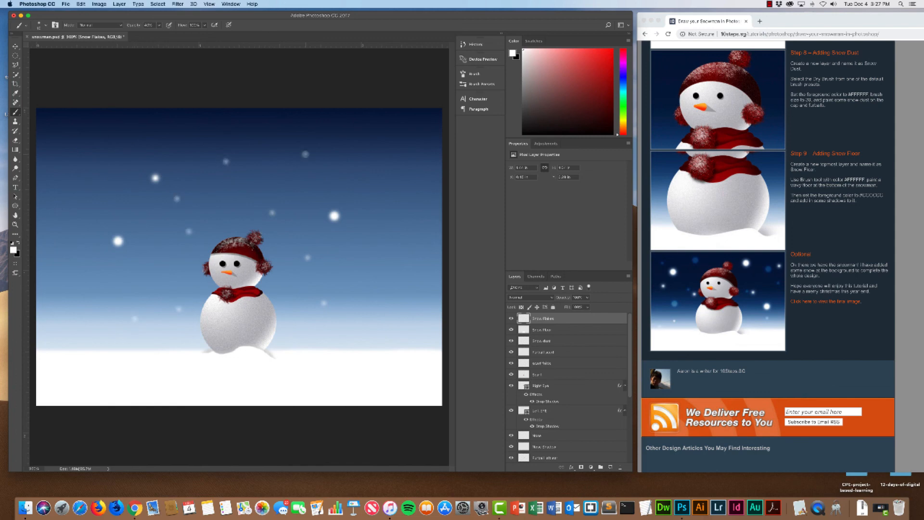
{"action": "left_click", "coordinate": [298, 188]}
{"action": "left_click", "coordinate": [368, 185]}
{"action": "left_click", "coordinate": [368, 234]}
- Choose a light blue foreground colour and dab small, faint blue snowflakes across the upper sky
{"action": "left_click", "coordinate": [13, 249]}
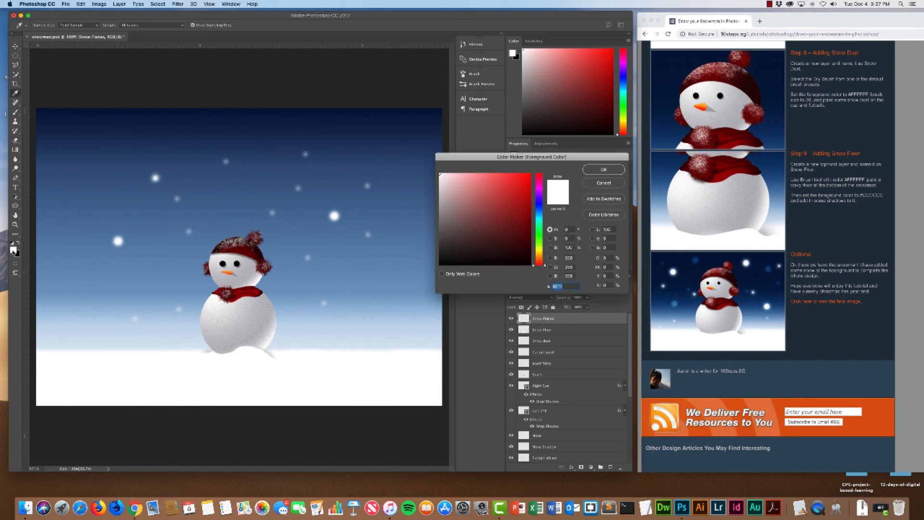
{"action": "left_click", "coordinate": [540, 211]}
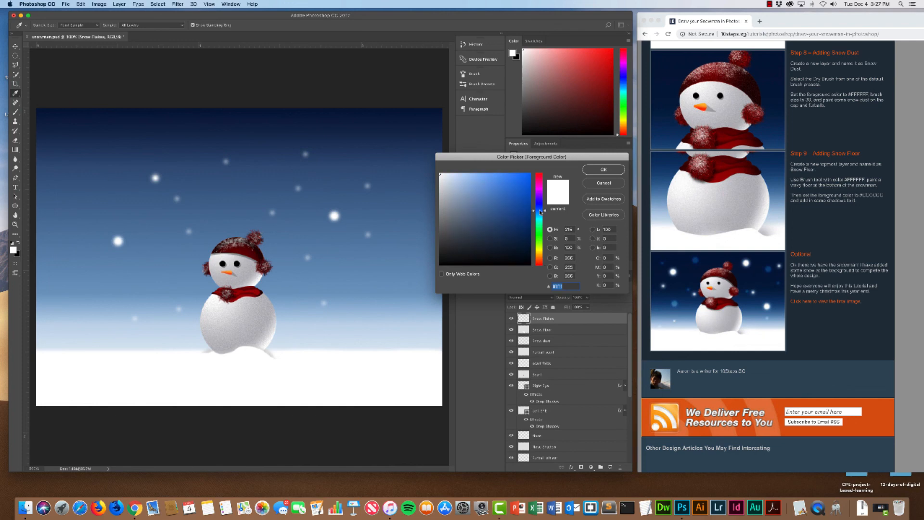
{"action": "left_click", "coordinate": [465, 182]}
{"action": "key", "text": "Return"}
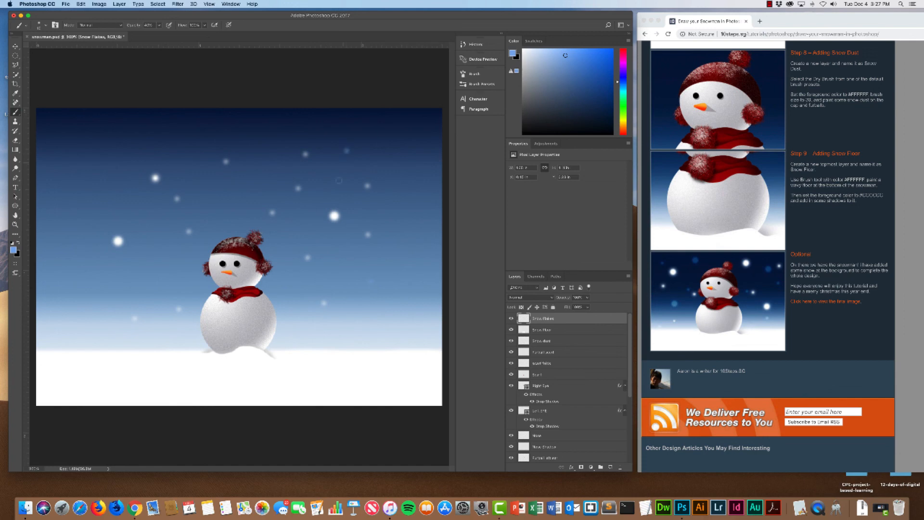
{"action": "left_click", "coordinate": [261, 144]}
{"action": "left_click", "coordinate": [125, 140]}
{"action": "left_click", "coordinate": [184, 145]}
{"action": "left_click", "coordinate": [72, 130]}
{"action": "left_click", "coordinate": [393, 133]}
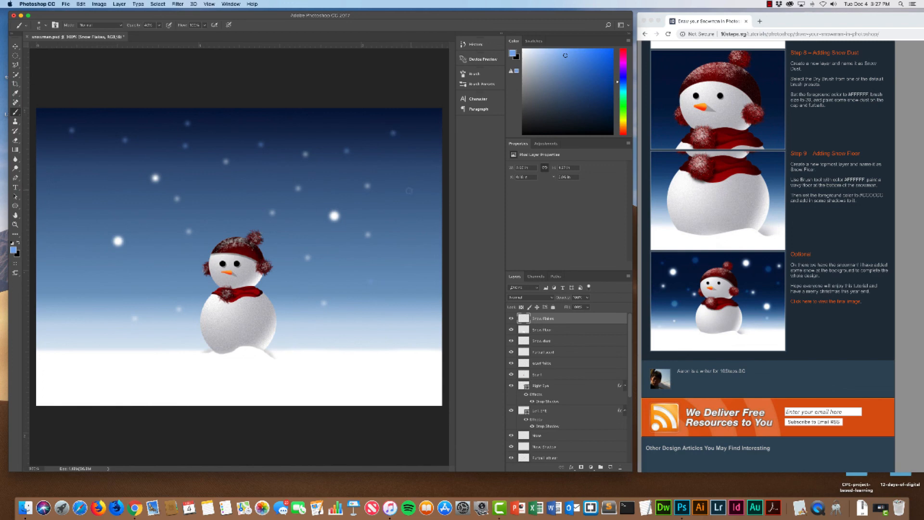